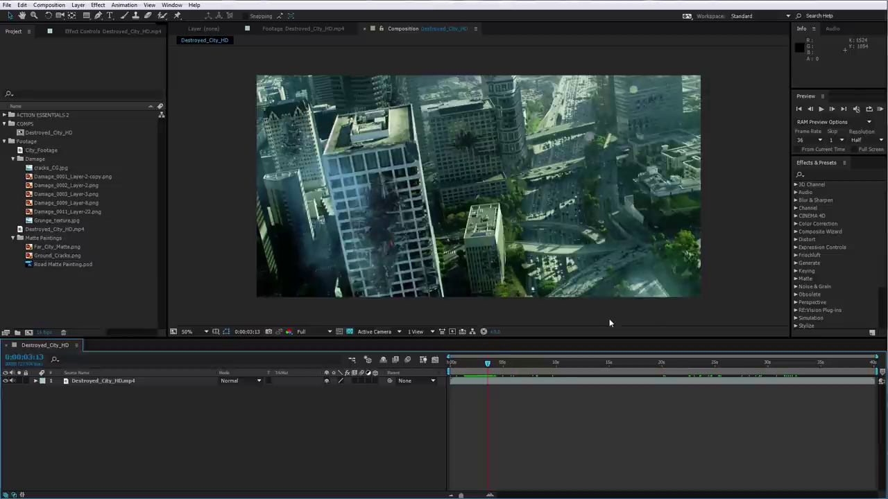
- Create a new composition from the City_Footage clip and preview its opening seconds
{"action": "left_click", "coordinate": [38, 150]}
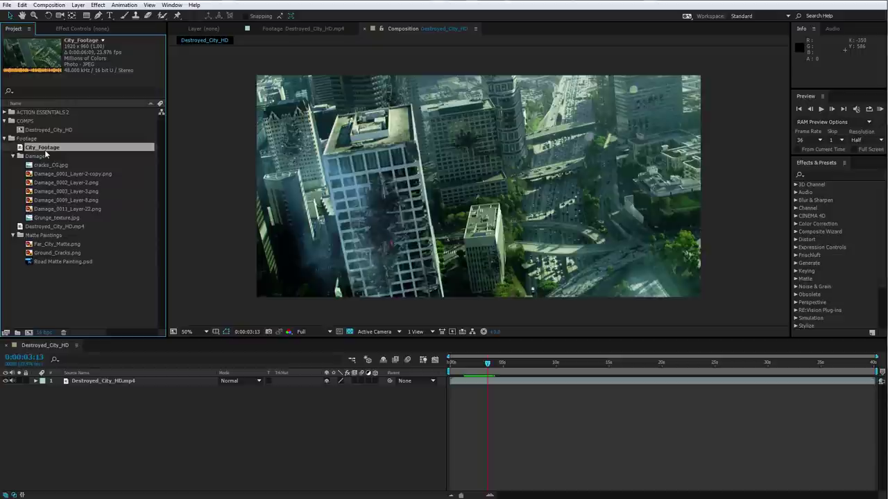
{"action": "left_click_drag", "start_coordinate": [50, 149], "coordinate": [29, 333]}
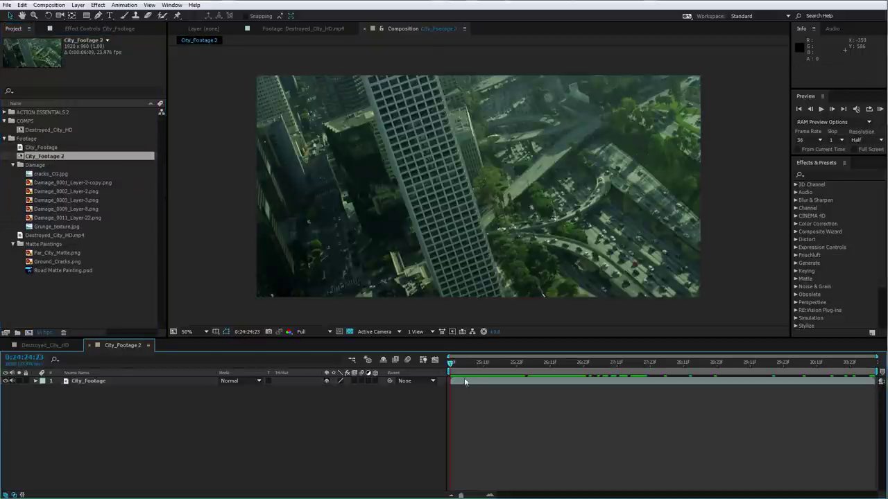
{"action": "key", "text": "space"}
{"action": "left_click_drag", "start_coordinate": [519, 376], "coordinate": [496, 372]}
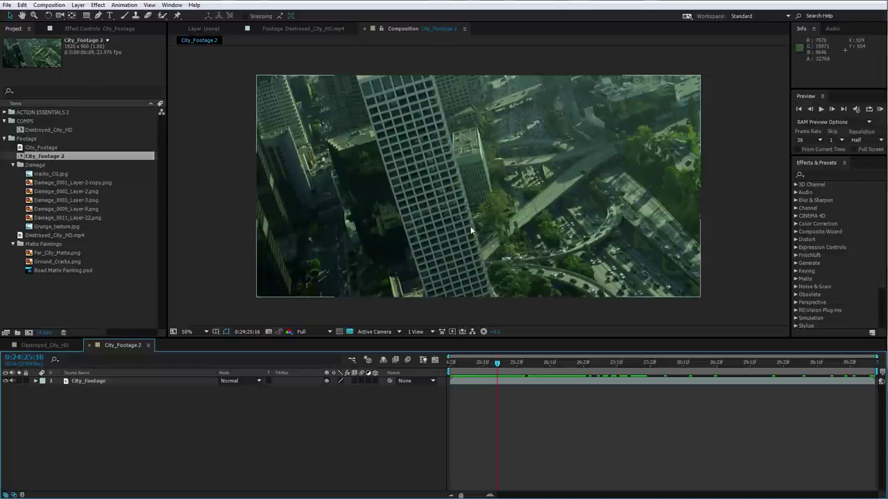
{"action": "left_click", "coordinate": [481, 395]}
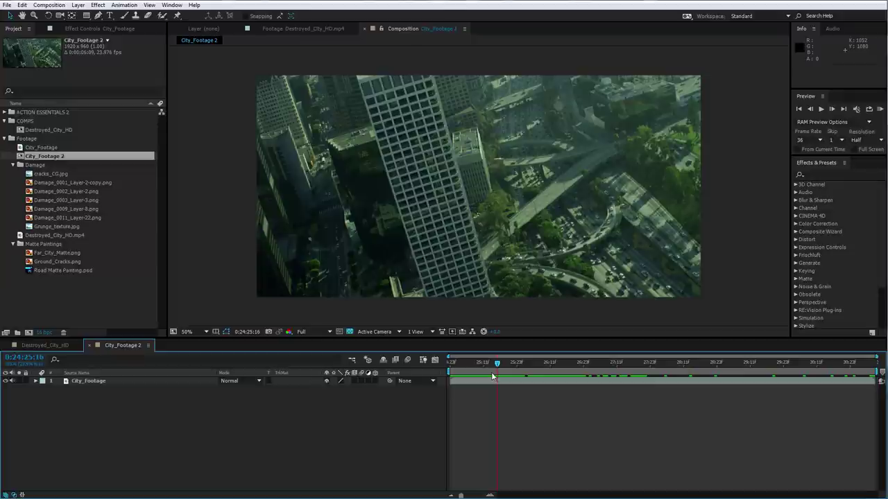
{"action": "left_click_drag", "start_coordinate": [496, 368], "coordinate": [424, 393]}
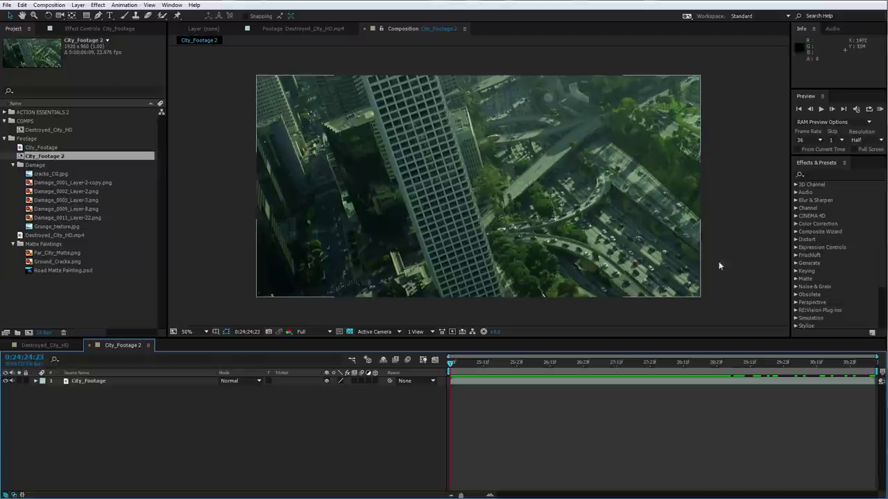
{"action": "left_click", "coordinate": [529, 285]}
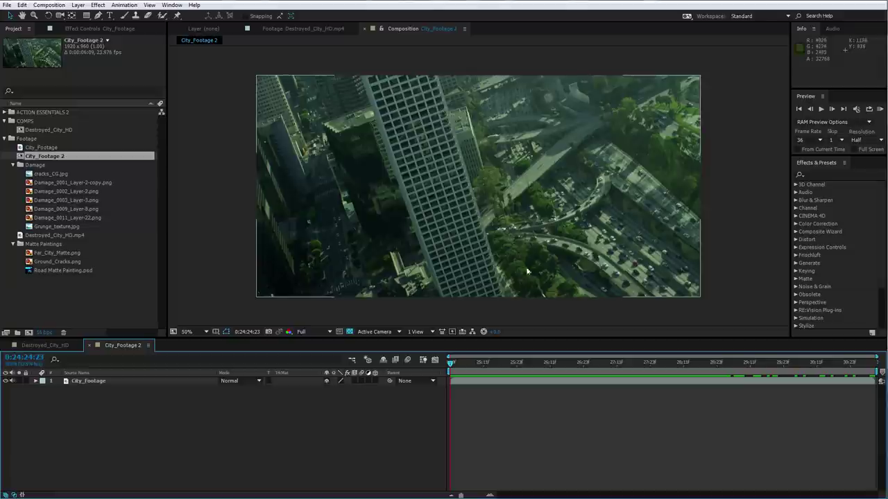
- Run the 3D camera tracker on the City_Footage layer
{"action": "left_click", "coordinate": [468, 298]}
{"action": "mouse_move", "coordinate": [450, 362]}
{"action": "left_mouse_down"}
{"action": "mouse_move", "coordinate": [668, 370]}
{"action": "mouse_move", "coordinate": [534, 384]}
{"action": "mouse_move", "coordinate": [450, 374]}
{"action": "left_mouse_up"}
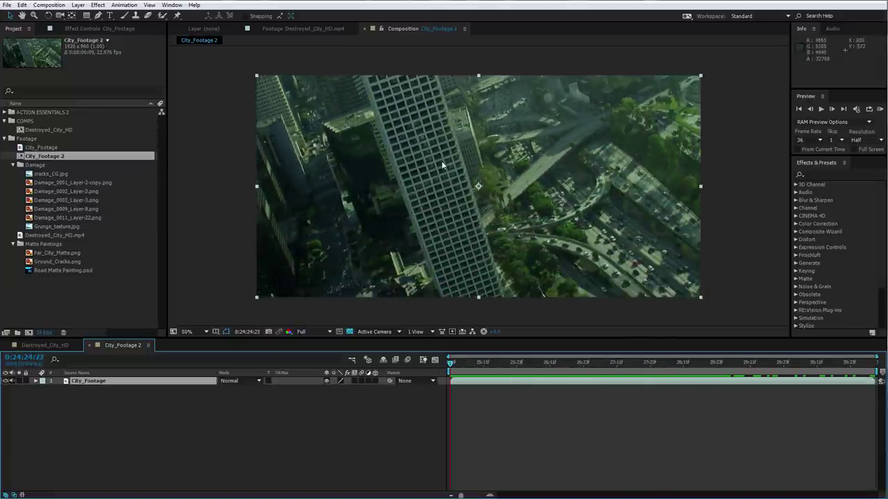
{"action": "left_click", "coordinate": [171, 5]}
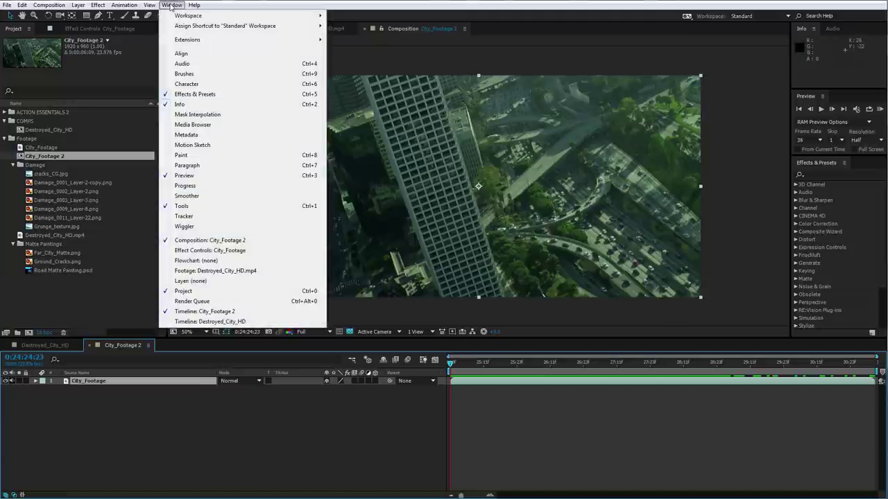
{"action": "left_click", "coordinate": [183, 216]}
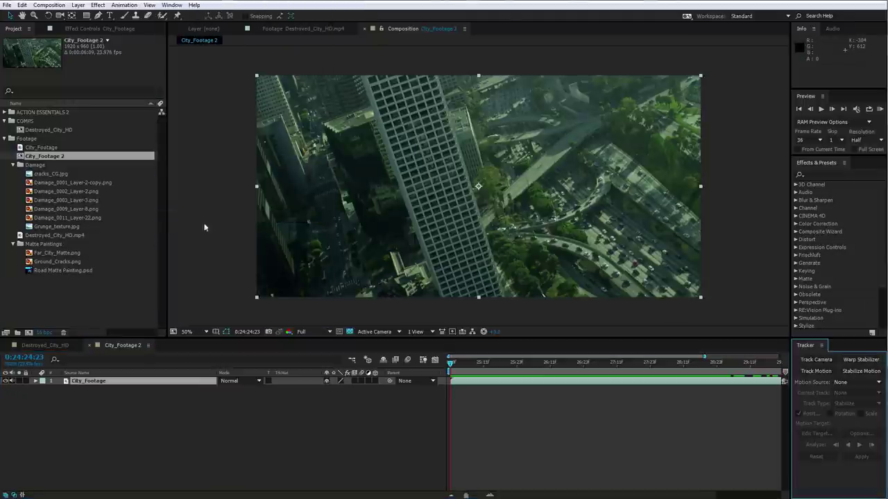
{"action": "left_click", "coordinate": [815, 360]}
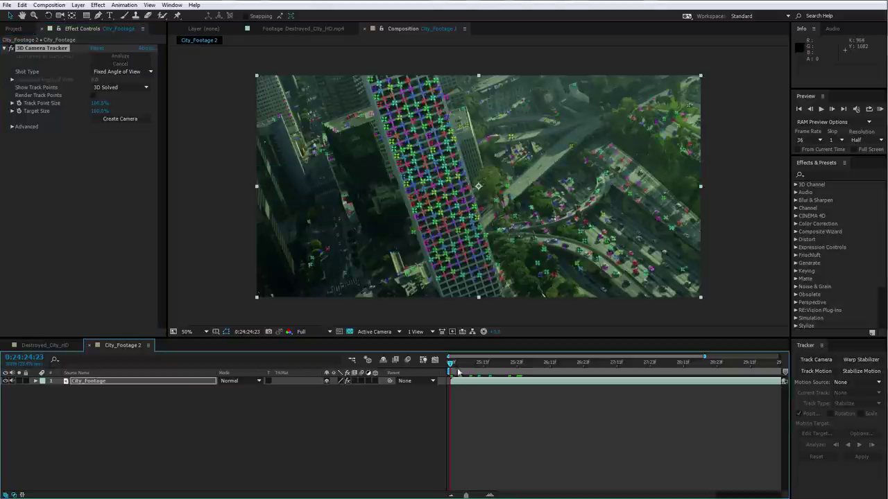
- At 0:24:27:06, set the ground plane and origin from three track points on the tall building's roof
{"action": "left_click_drag", "start_coordinate": [457, 365], "coordinate": [632, 374]}
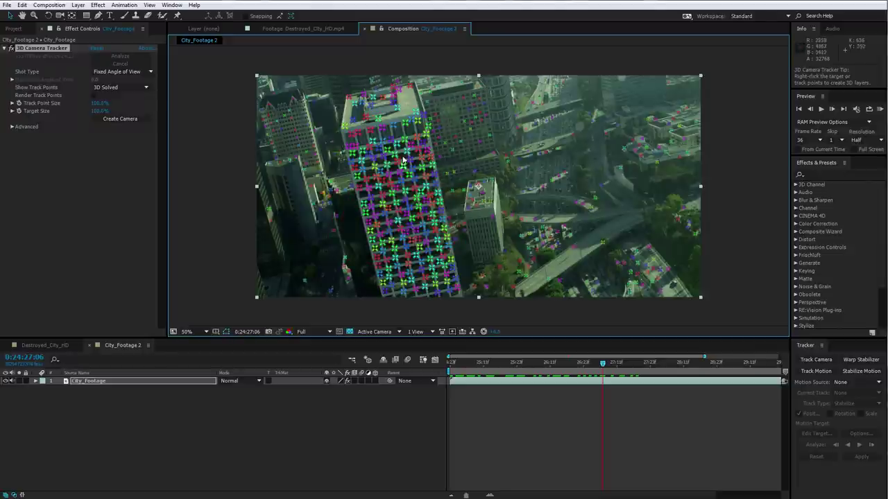
{"action": "left_click", "coordinate": [410, 86]}
{"action": "left_click", "coordinate": [378, 118], "text": "shift"}
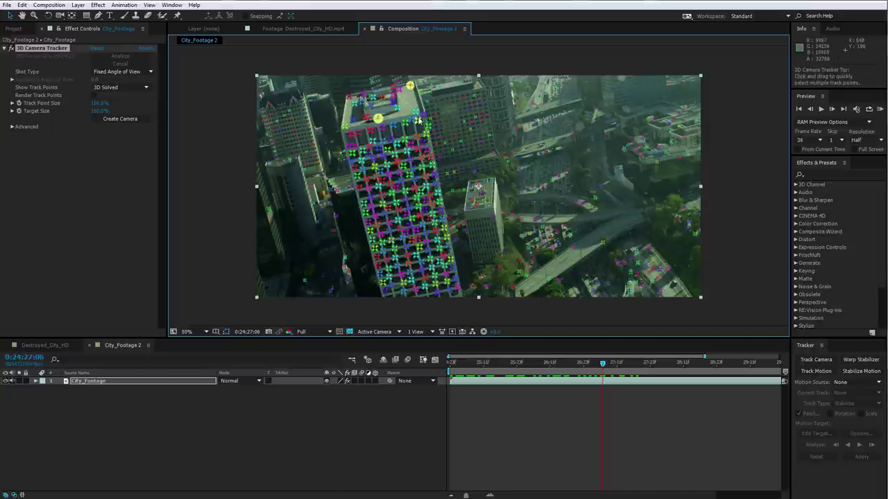
{"action": "left_click", "coordinate": [415, 112], "text": "shift"}
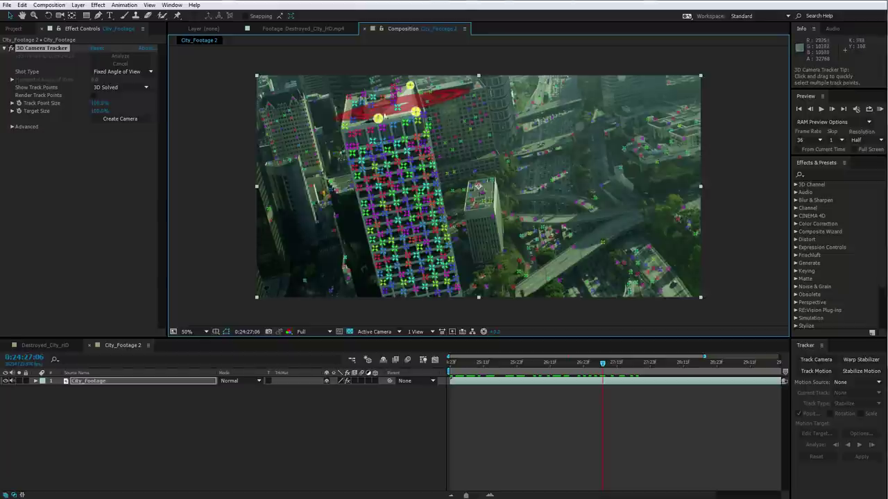
{"action": "right_click", "coordinate": [410, 106]}
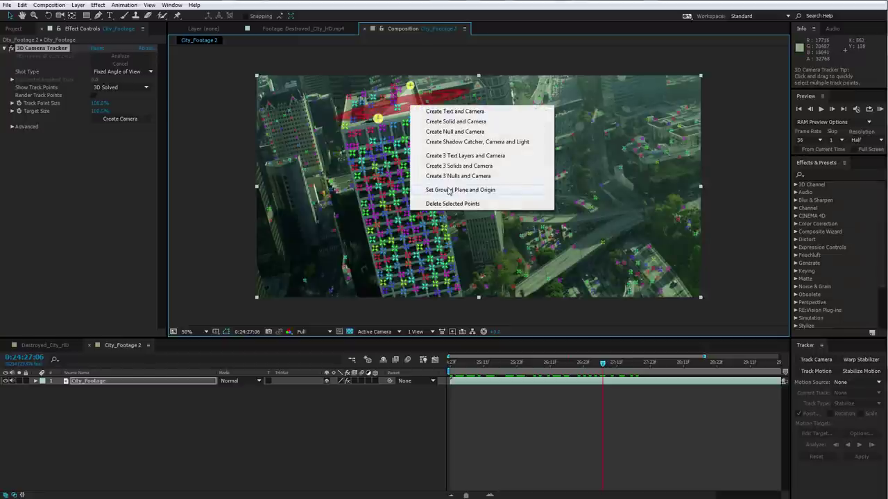
{"action": "left_click", "coordinate": [473, 193]}
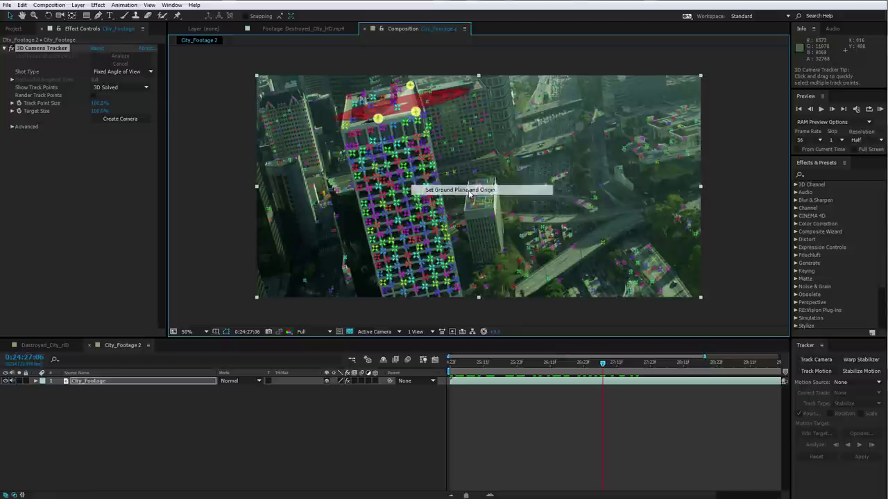
- Create a solid and camera from the selected rooftop track points and check the solid's tracking up to frame 85
{"action": "right_click", "coordinate": [410, 104]}
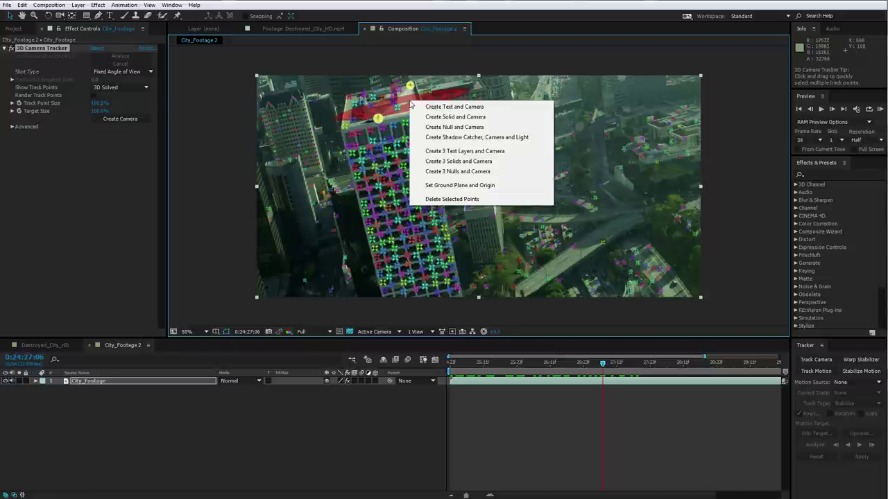
{"action": "right_click", "coordinate": [406, 103]}
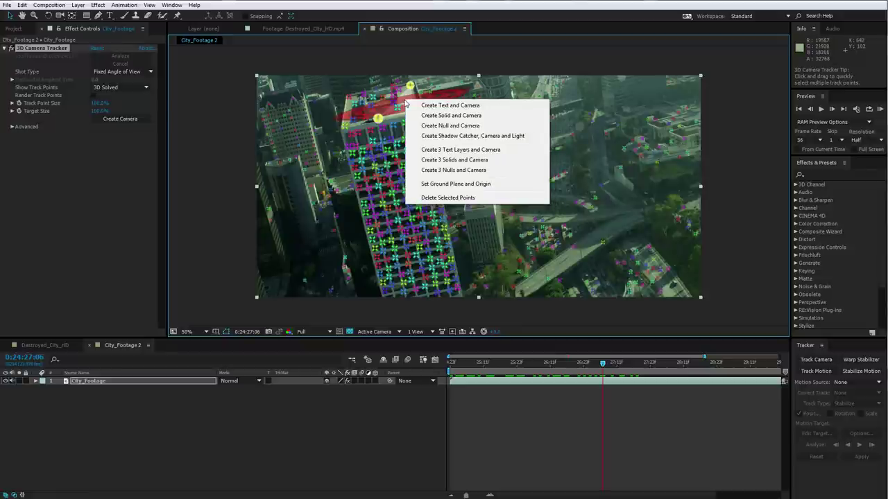
{"action": "left_click", "coordinate": [460, 117]}
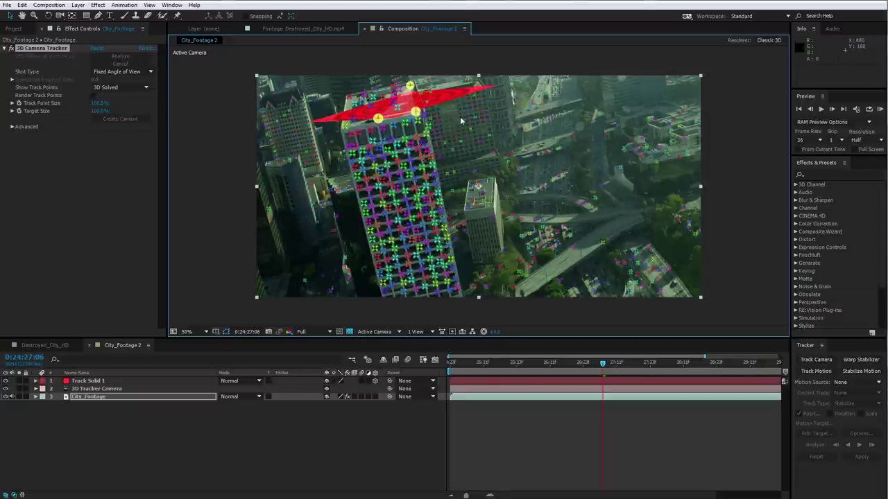
{"action": "left_click", "coordinate": [87, 381]}
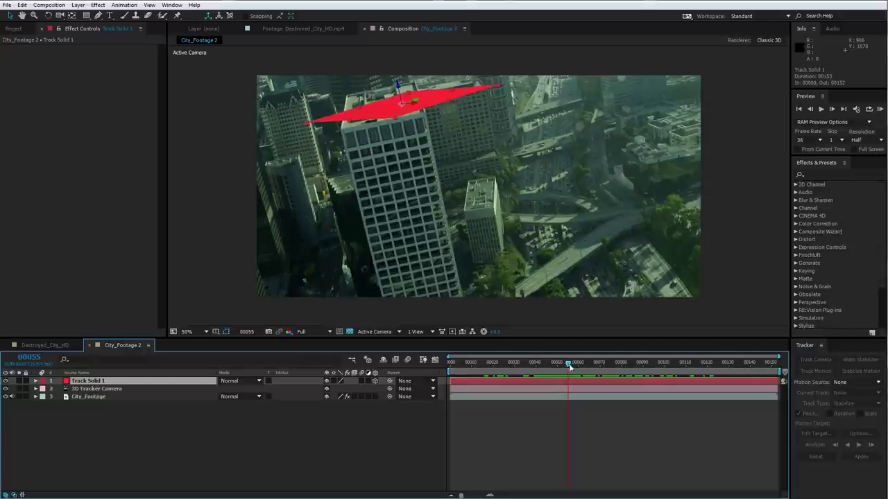
{"action": "left_click_drag", "start_coordinate": [570, 368], "coordinate": [633, 384]}
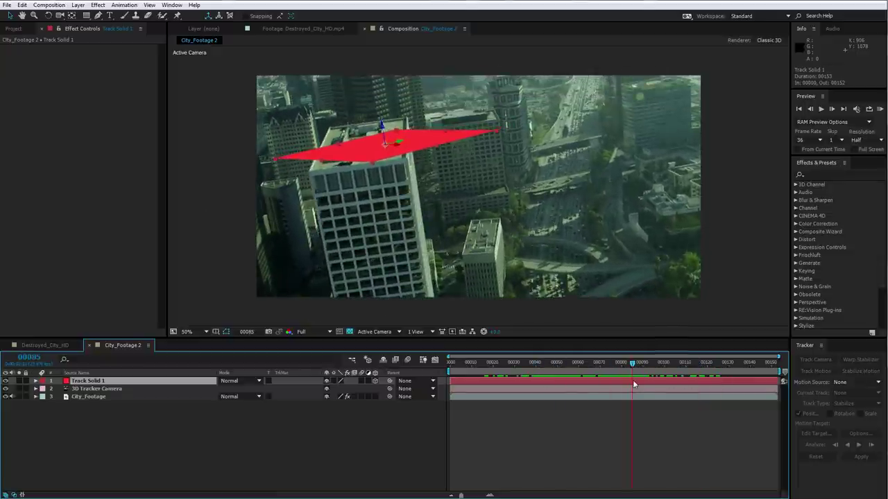
- Try out a tracked text layer on the tall building's facade and delete it
{"action": "left_click", "coordinate": [92, 397]}
{"action": "left_click", "coordinate": [39, 49]}
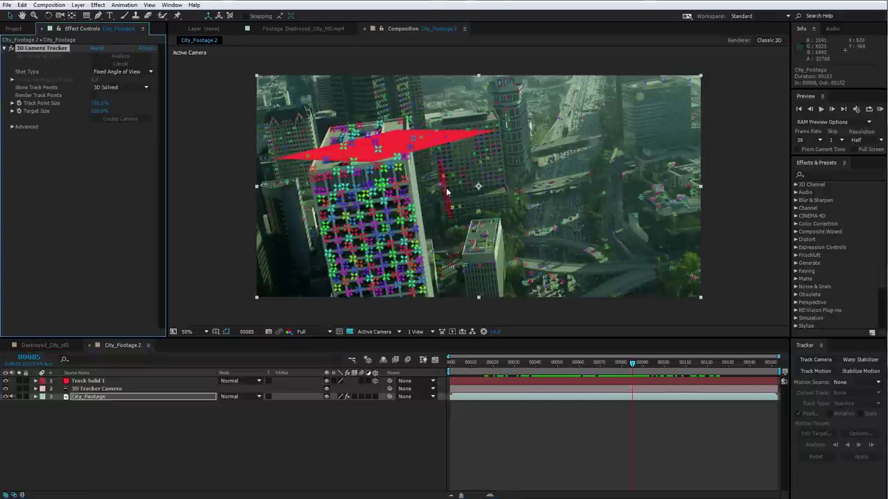
{"action": "right_click", "coordinate": [389, 202]}
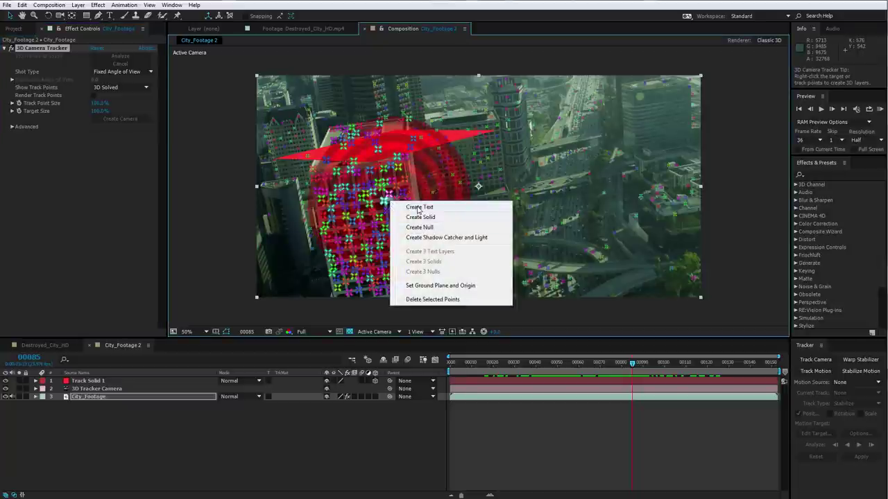
{"action": "left_click", "coordinate": [419, 208]}
{"action": "left_click", "coordinate": [611, 423]}
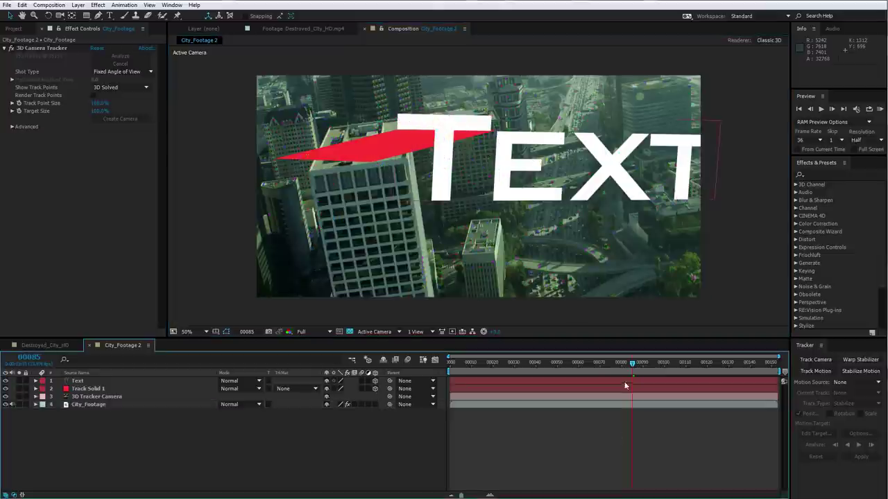
{"action": "left_click_drag", "start_coordinate": [628, 364], "coordinate": [581, 363]}
{"action": "left_click", "coordinate": [84, 381]}
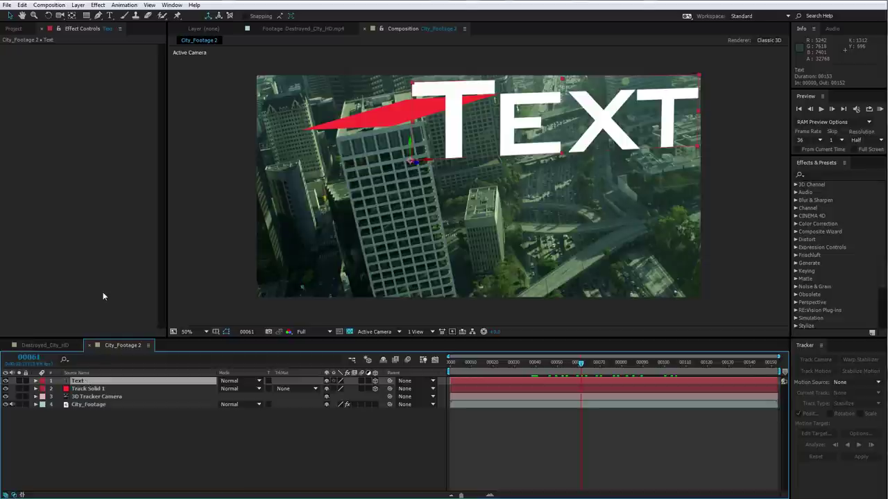
{"action": "key", "text": "Delete"}
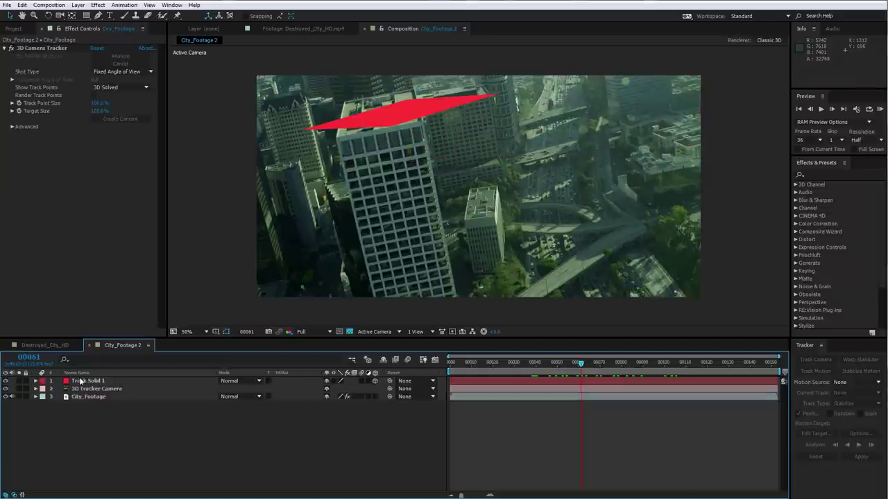
- At frame 55, create a solid from three track points on the tall building's front facade
{"action": "left_click", "coordinate": [82, 396]}
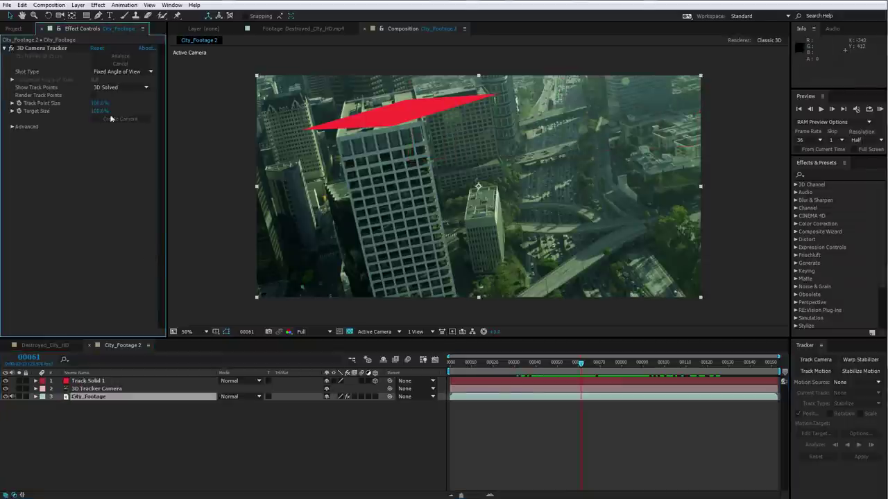
{"action": "left_click", "coordinate": [62, 49]}
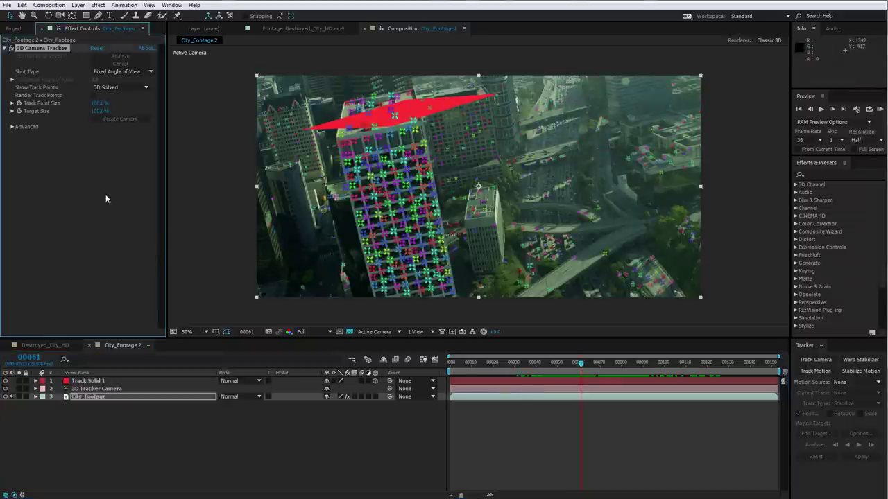
{"action": "left_click", "coordinate": [106, 198]}
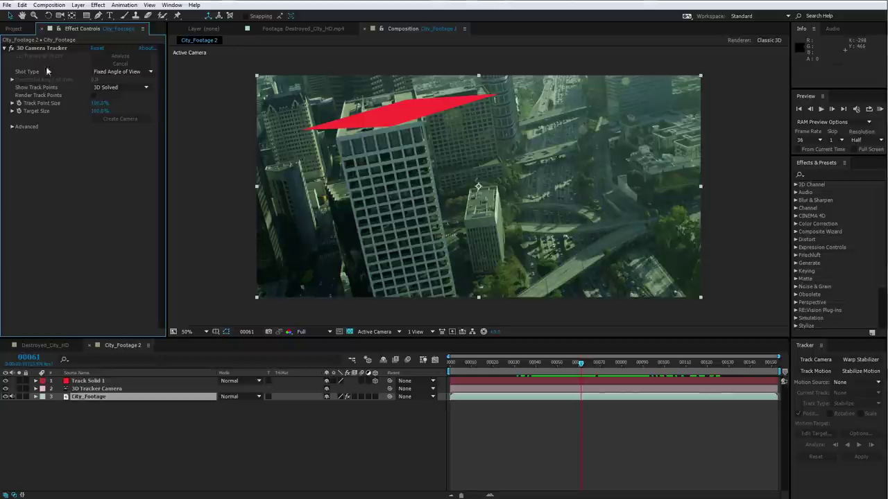
{"action": "left_click", "coordinate": [49, 48]}
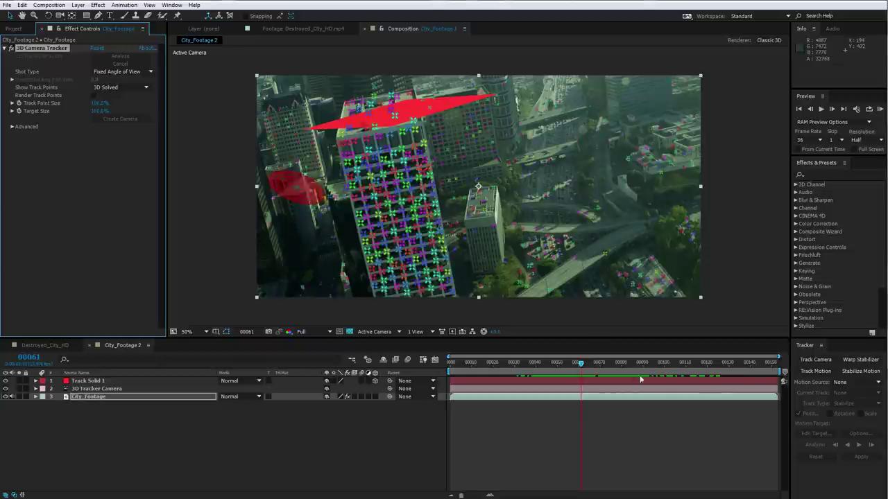
{"action": "left_click_drag", "start_coordinate": [581, 368], "coordinate": [568, 368]}
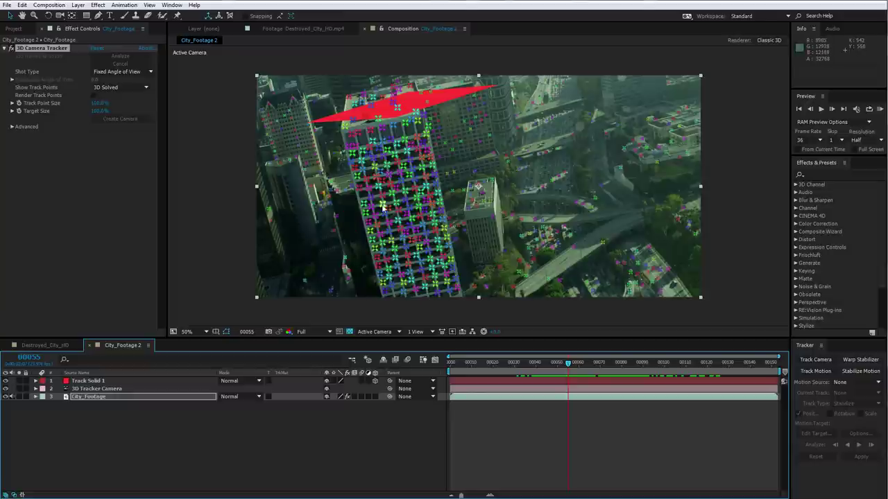
{"action": "left_click", "coordinate": [387, 151]}
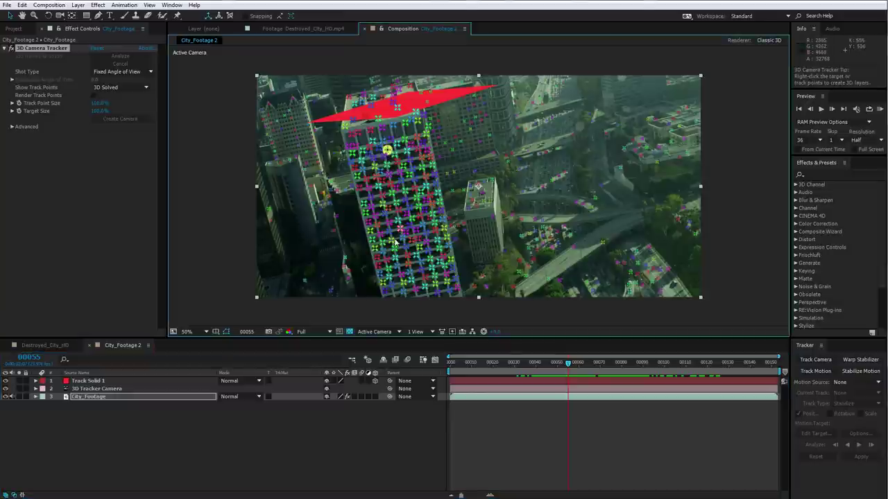
{"action": "left_click", "coordinate": [379, 235], "text": "shift"}
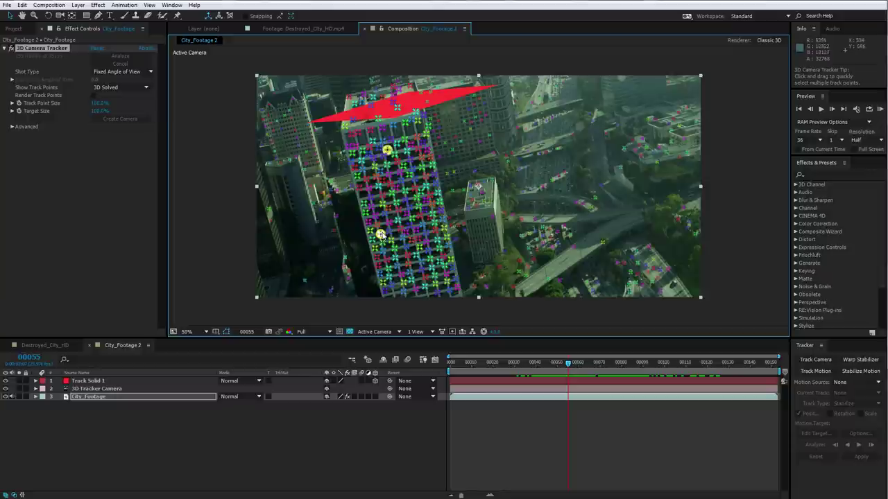
{"action": "left_click", "coordinate": [434, 231], "text": "shift"}
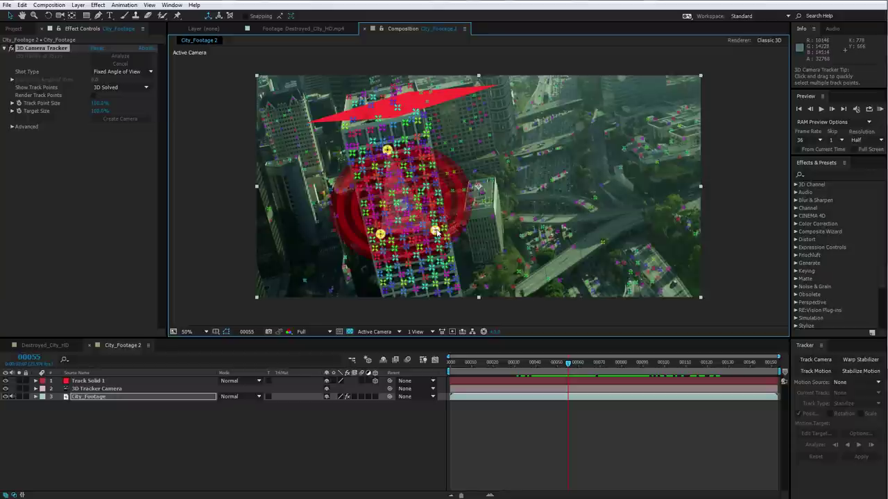
{"action": "right_click", "coordinate": [400, 199]}
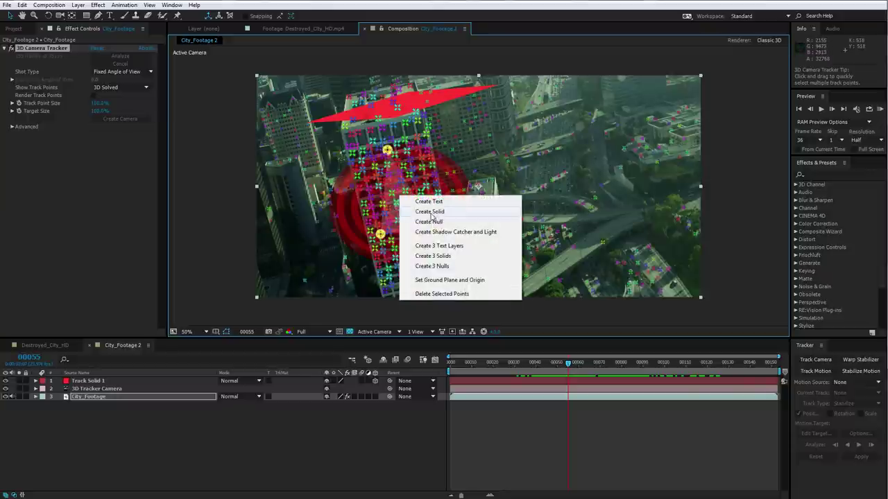
{"action": "left_click", "coordinate": [437, 212]}
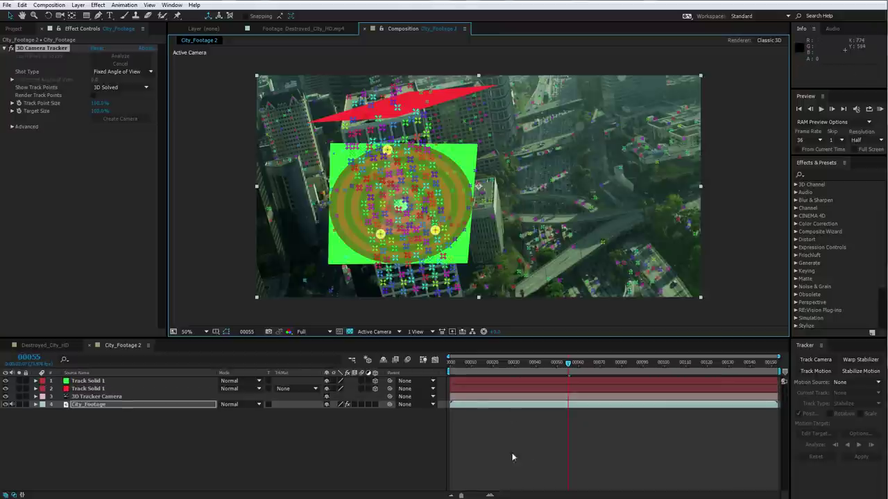
- Apply the Grid effect to the green facade solid and view it at frame 39 against the building's windows
{"action": "left_click", "coordinate": [97, 383]}
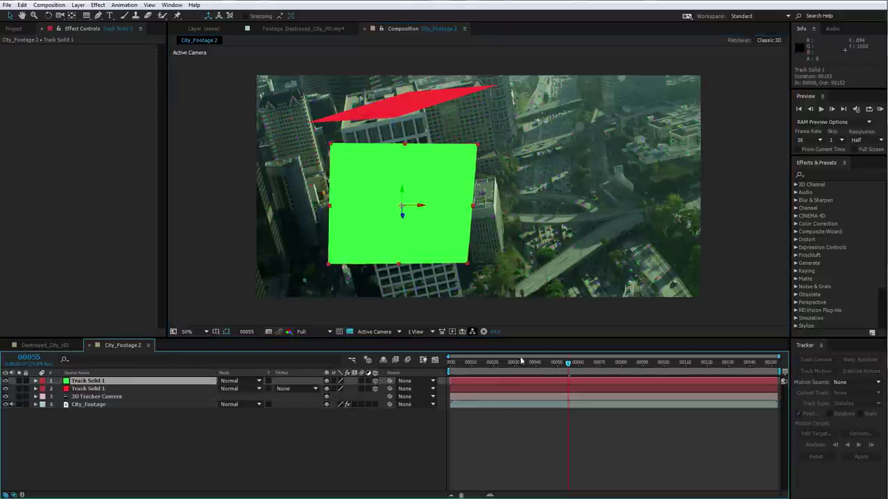
{"action": "left_click_drag", "start_coordinate": [541, 363], "coordinate": [578, 363]}
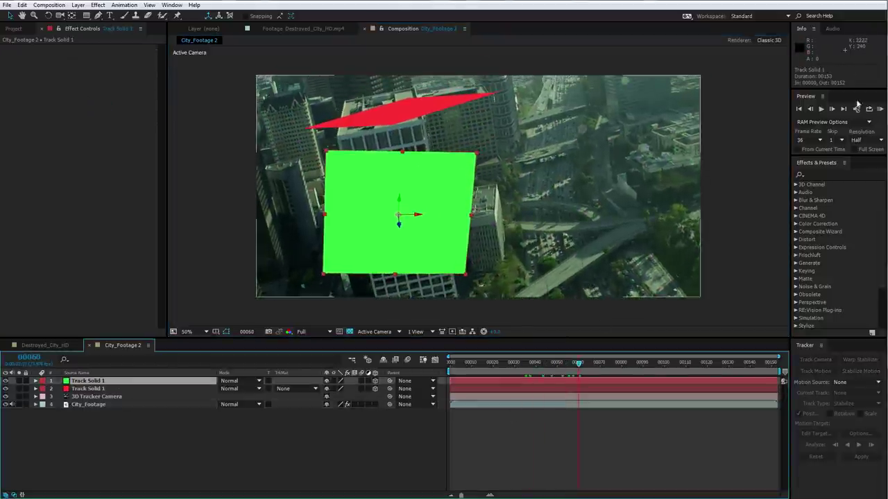
{"action": "left_click", "coordinate": [822, 176]}
{"action": "type", "text": "grid"}
{"action": "double_click", "coordinate": [819, 207]}
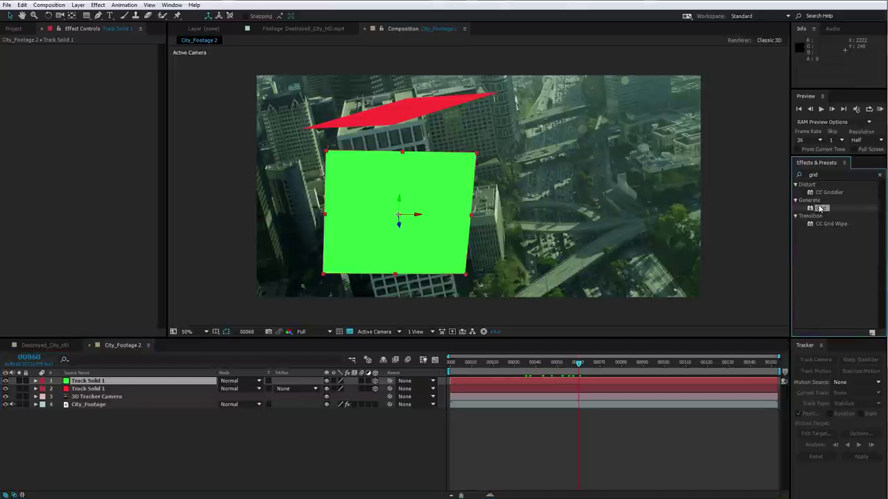
{"action": "left_click_drag", "start_coordinate": [504, 364], "coordinate": [533, 362]}
{"action": "left_click", "coordinate": [409, 194]}
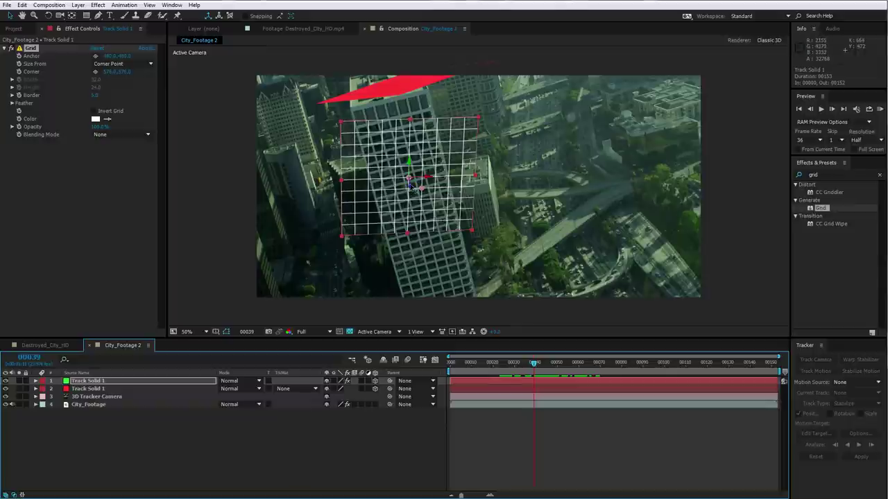
- Rotate the facade solid to match the tall building's tilt, undoing the trial move that follows the rotation
{"action": "left_click", "coordinate": [48, 15]}
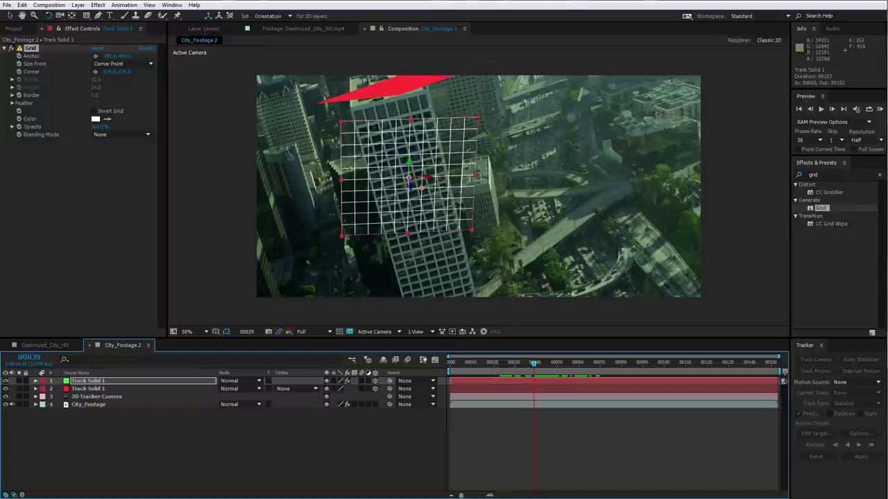
{"action": "left_click_drag", "start_coordinate": [410, 184], "coordinate": [440, 177]}
{"action": "key", "text": "v"}
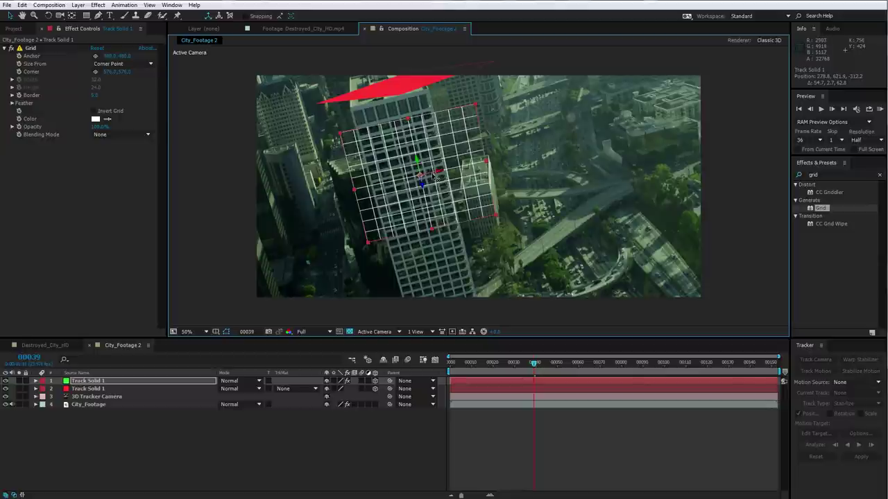
{"action": "key", "text": "ctrl+z"}
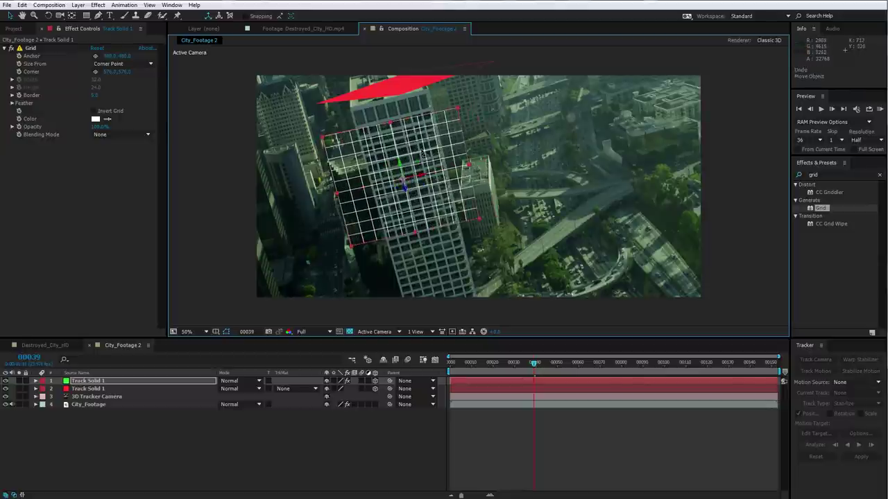
- Try tilting the facade solid in 3D, undo that rotation, and remove the Grid effect from it
{"action": "left_click_drag", "start_coordinate": [423, 153], "coordinate": [419, 166]}
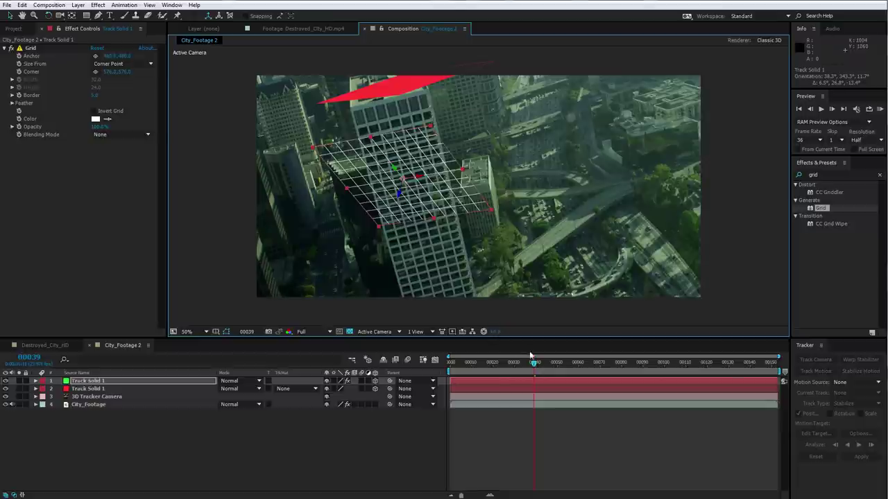
{"action": "left_click_drag", "start_coordinate": [535, 365], "coordinate": [518, 352]}
{"action": "key", "text": "ctrl+z"}
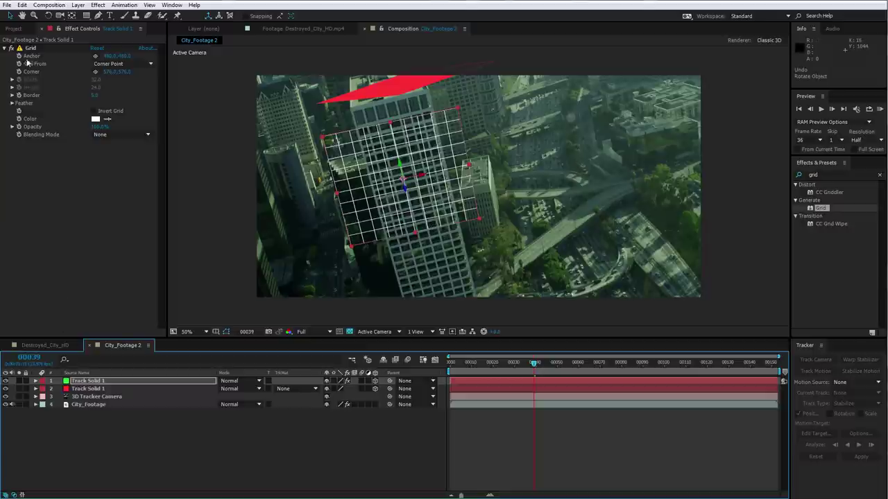
{"action": "key", "text": "Delete"}
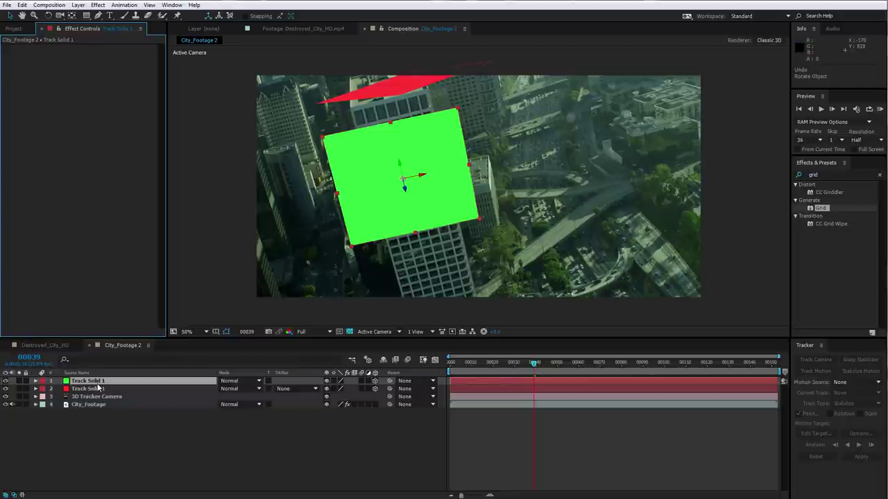
- Preview the Damage_0001_Layer-2-copy.png footage, including its transparency, and return to the City_Footage 2 composition
{"action": "left_click", "coordinate": [13, 29]}
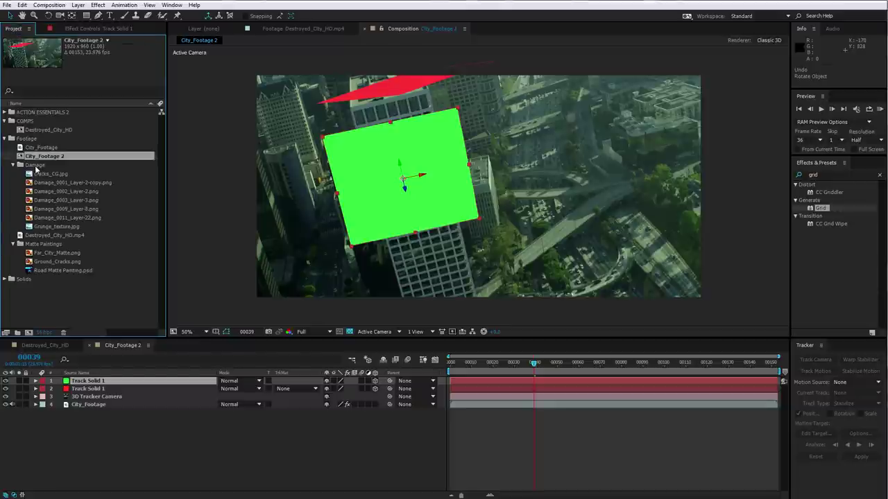
{"action": "left_click", "coordinate": [51, 184]}
{"action": "double_click", "coordinate": [56, 184]}
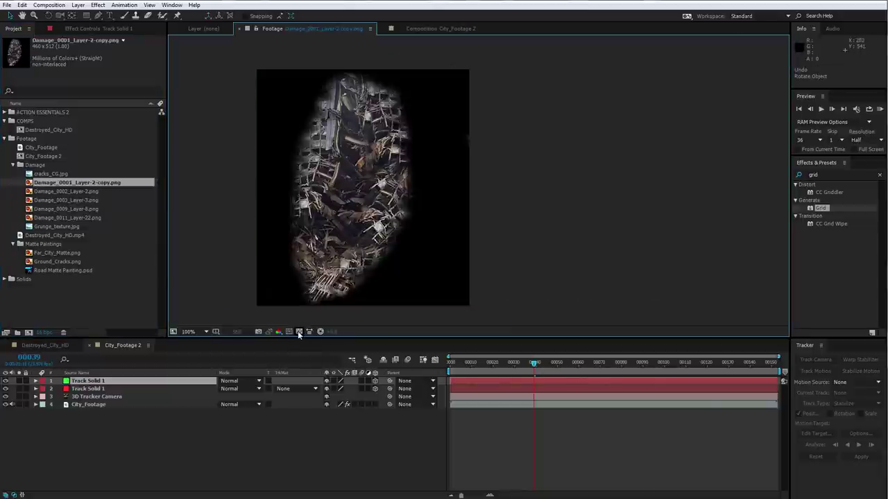
{"action": "left_click", "coordinate": [298, 332]}
{"action": "left_click", "coordinate": [300, 332]}
{"action": "left_click", "coordinate": [432, 28]}
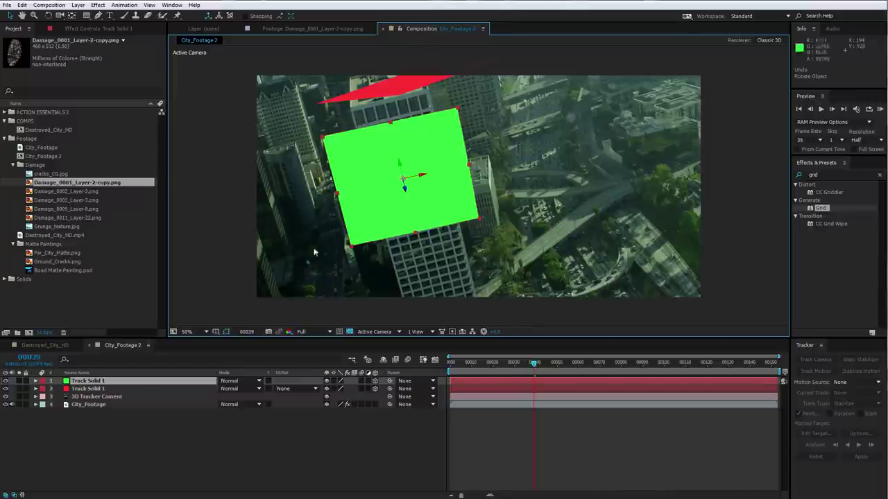
- Replace the green facade solid with Damage_0001_Layer-2-copy.png, keeping the layer's tracked 3D placement
{"action": "left_click", "coordinate": [90, 383]}
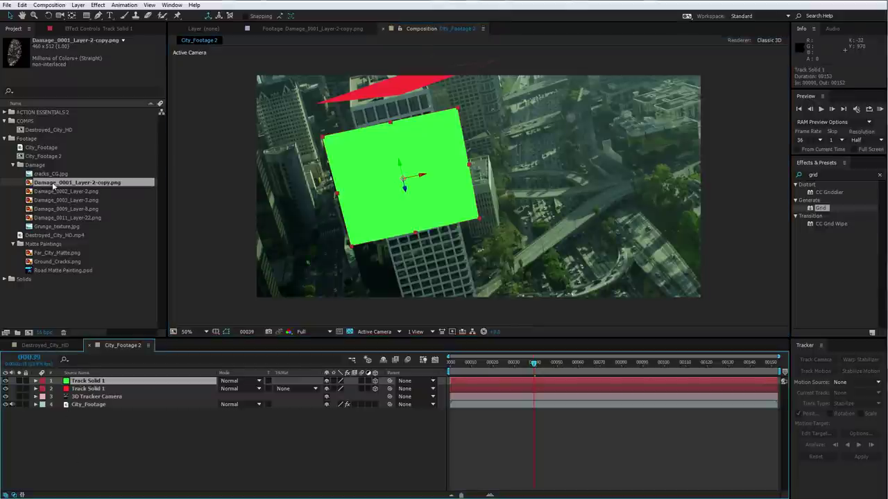
{"action": "left_click_drag", "start_coordinate": [68, 184], "coordinate": [402, 194]}
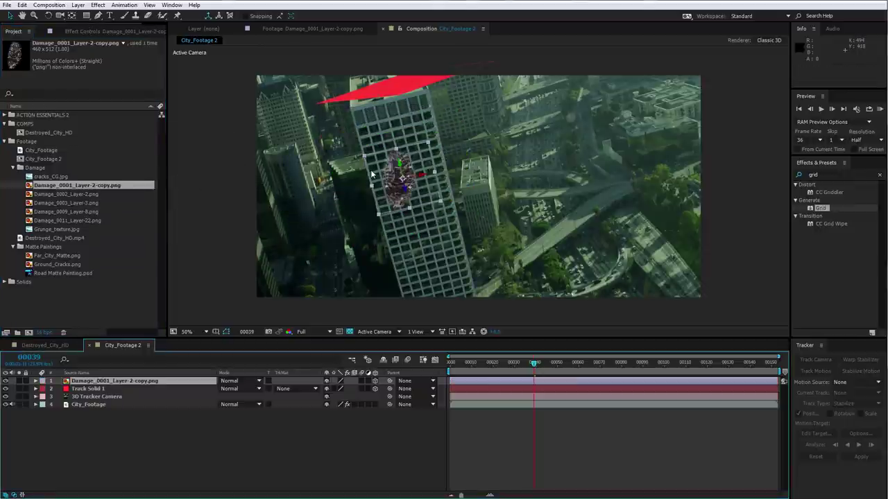
{"action": "scroll", "coordinate": [404, 198], "scroll_direction": "up", "scroll_amount": 1}
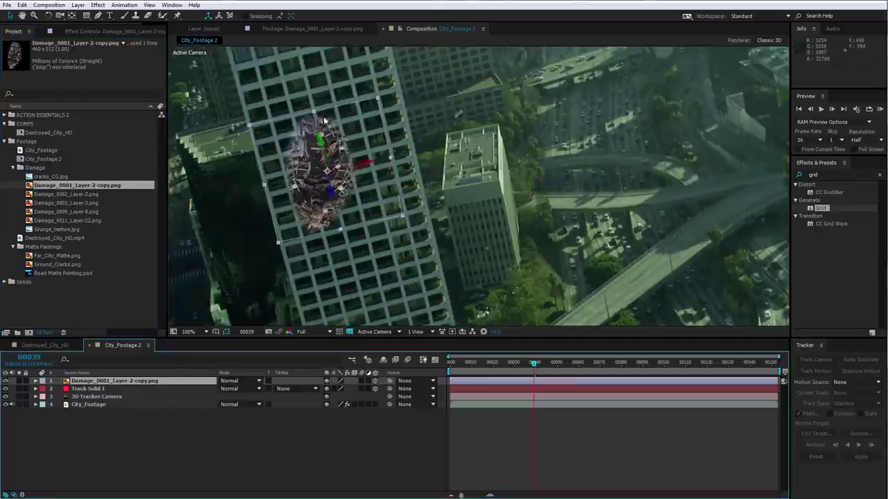
{"action": "scroll", "coordinate": [467, 291], "scroll_direction": "down", "scroll_amount": 1}
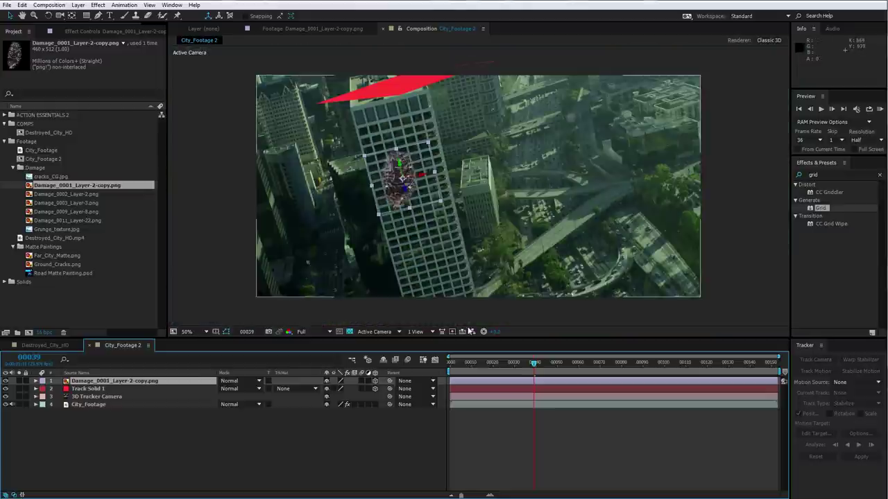
- Set the viewer resolution to Half and check how the damage image tracks on the facade up to frame 63
{"action": "left_click", "coordinate": [463, 416]}
{"action": "left_click_drag", "start_coordinate": [458, 366], "coordinate": [573, 377]}
{"action": "left_click", "coordinate": [317, 335]}
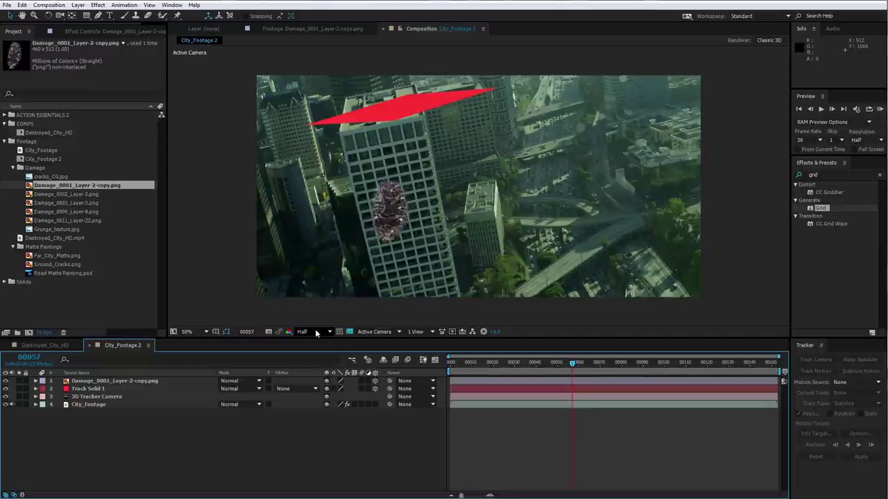
{"action": "left_click", "coordinate": [312, 362]}
{"action": "left_click_drag", "start_coordinate": [517, 365], "coordinate": [585, 368]}
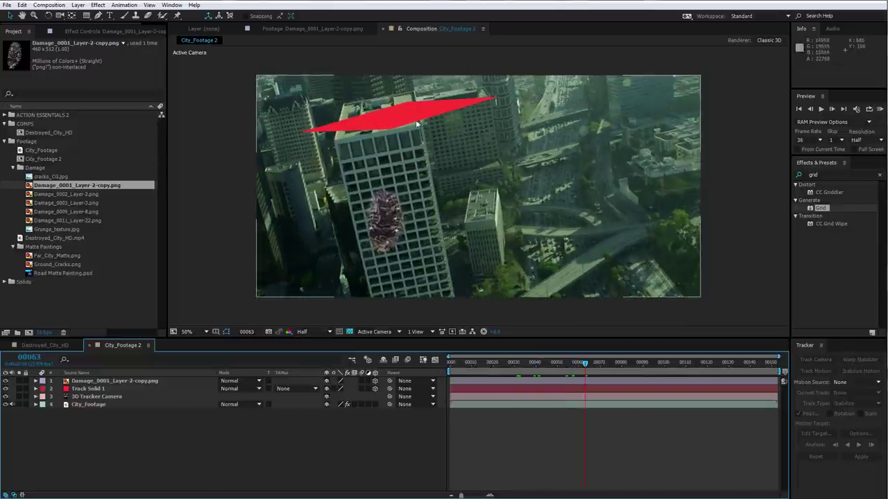
- Rename the red rooftop Track Solid 1 layer as Top Solid and hide it
{"action": "left_click", "coordinate": [97, 389]}
{"action": "key", "text": "Return"}
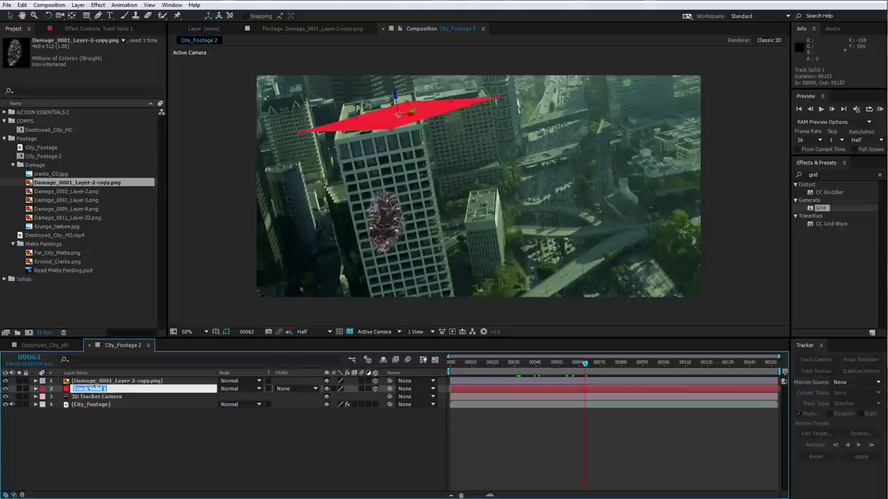
{"action": "type", "text": "Top Solid"}
{"action": "key", "text": "Return"}
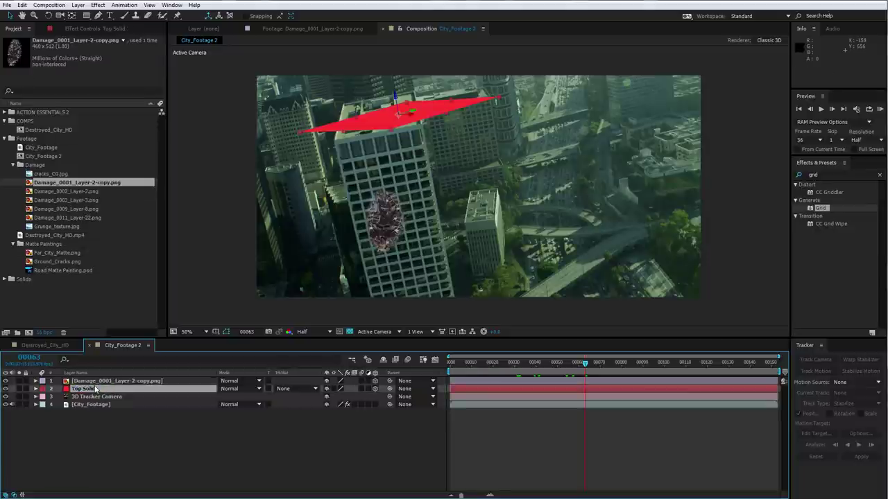
{"action": "left_click", "coordinate": [79, 436]}
{"action": "left_click", "coordinate": [6, 389]}
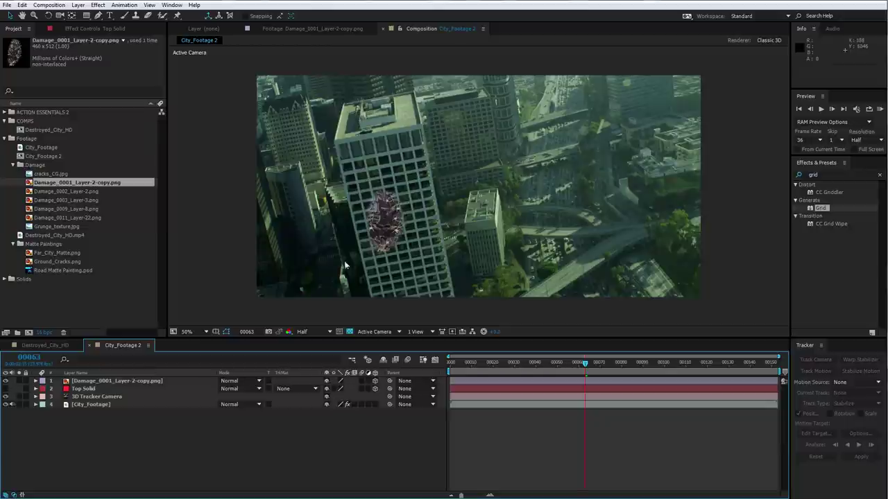
- Scale the damage image to about 138% and shift it slightly up and toward the middle of the tall building's facade
{"action": "left_click", "coordinate": [98, 383]}
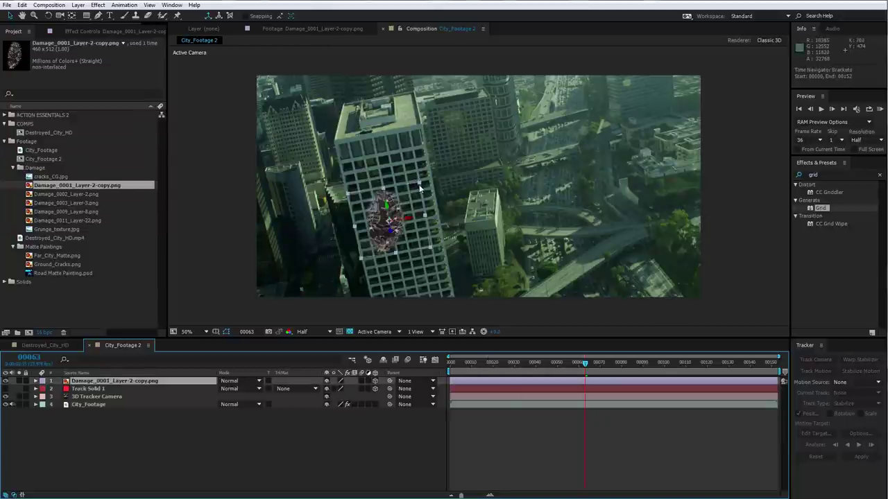
{"action": "left_click_drag", "start_coordinate": [423, 186], "coordinate": [431, 168]}
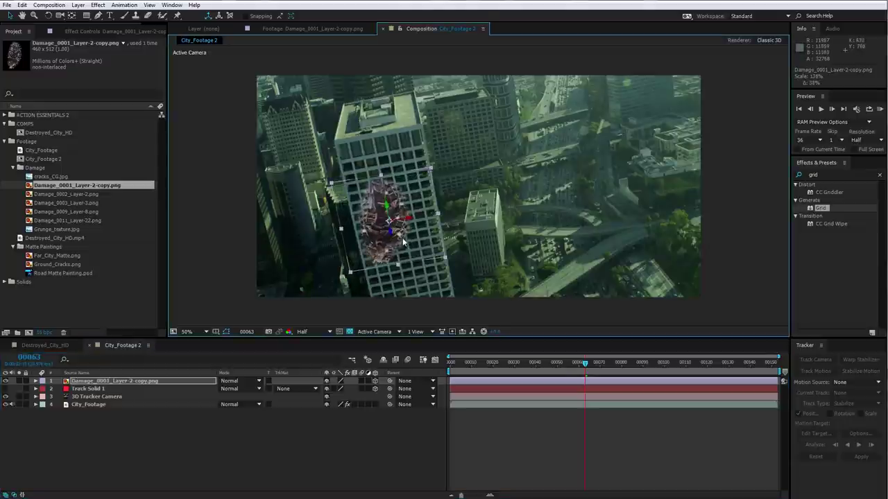
{"action": "left_click_drag", "start_coordinate": [402, 222], "coordinate": [412, 210]}
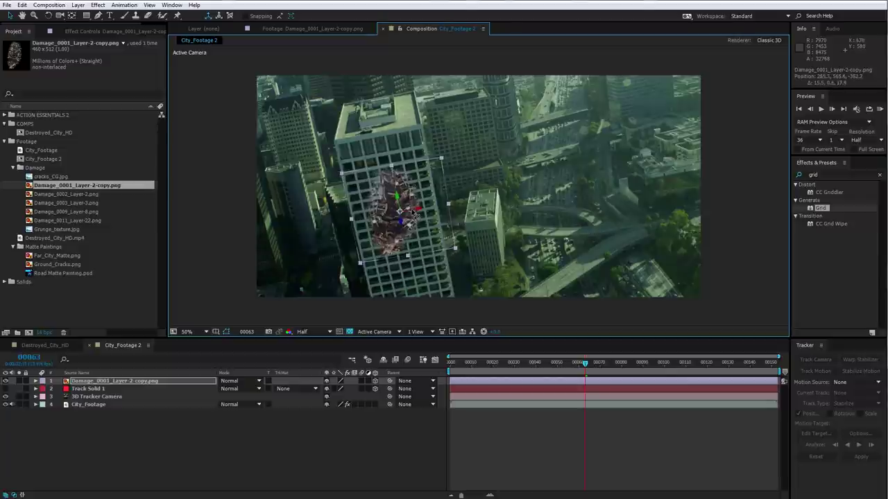
{"action": "left_click", "coordinate": [505, 424]}
{"action": "left_click", "coordinate": [113, 381]}
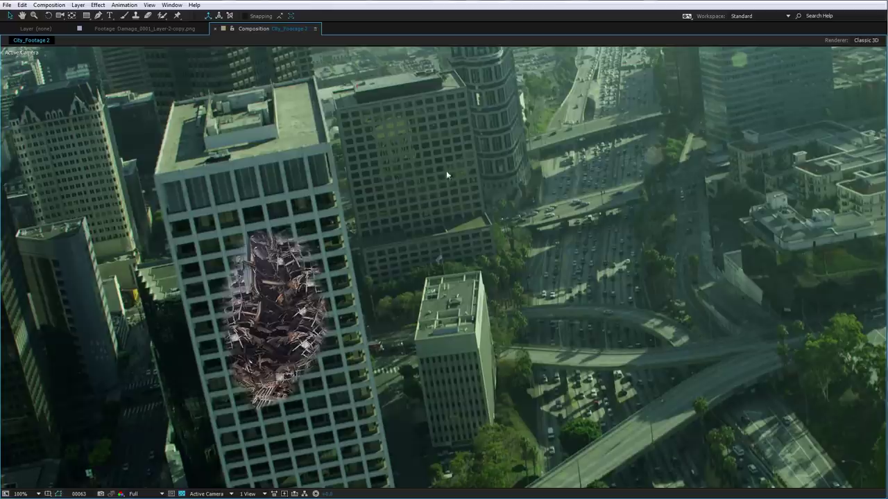
{"action": "key", "text": "grave"}
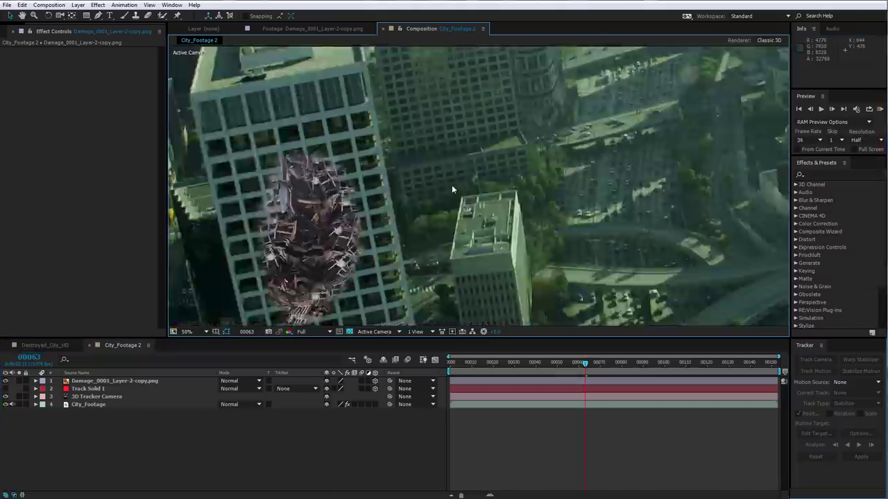
{"action": "key", "text": "comma"}
- Create an adjustment layer and rename it CC
{"action": "left_click", "coordinate": [111, 405]}
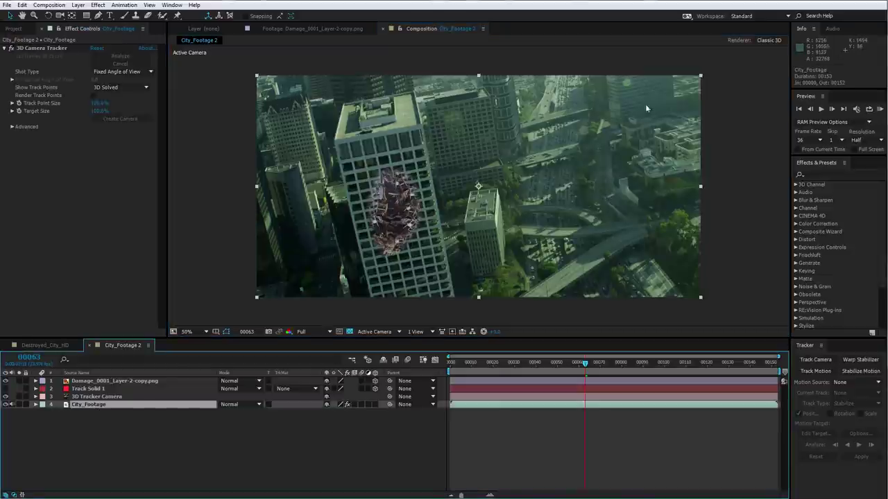
{"action": "left_click", "coordinate": [78, 416]}
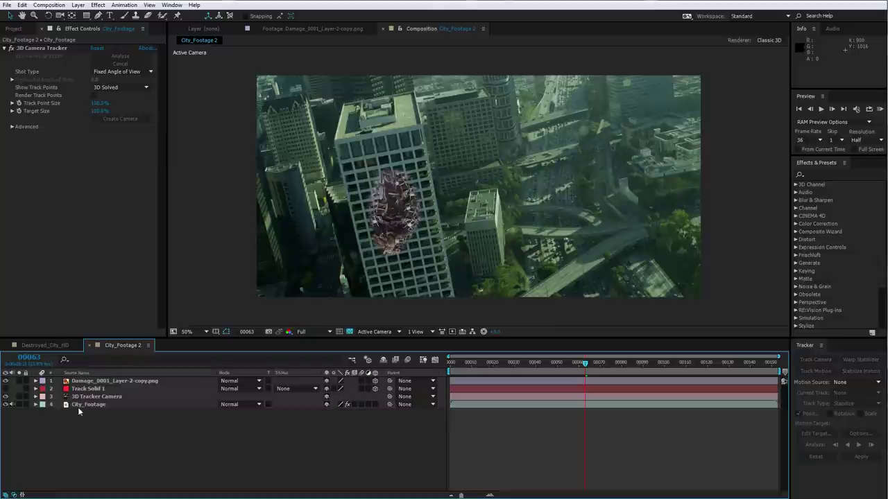
{"action": "left_click", "coordinate": [78, 5]}
{"action": "mouse_move", "coordinate": [81, 16]}
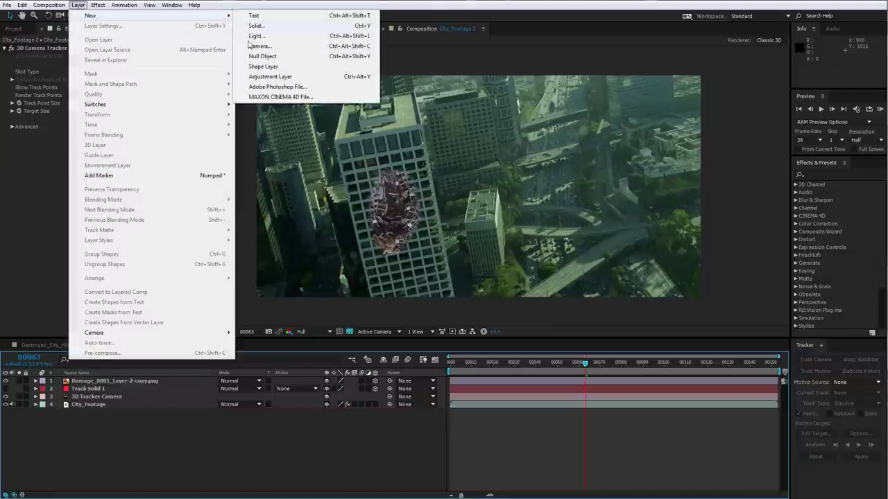
{"action": "left_click", "coordinate": [264, 77]}
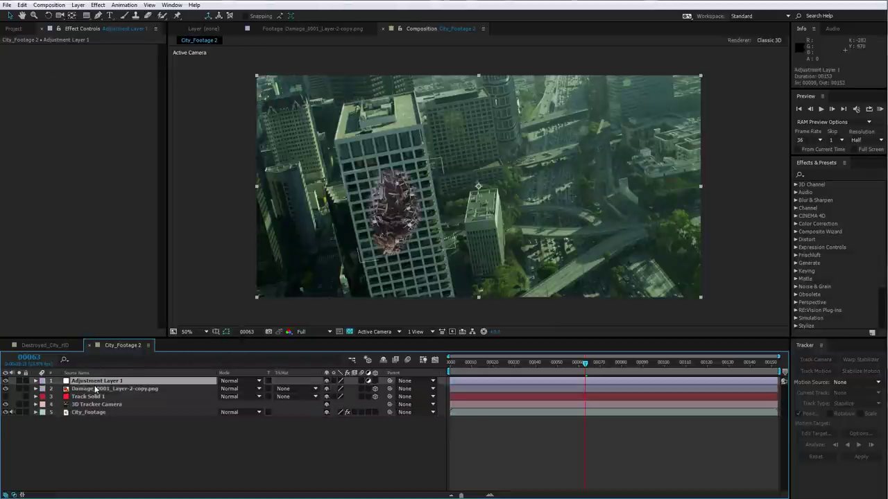
{"action": "key", "text": "Return"}
{"action": "type", "text": "CC"}
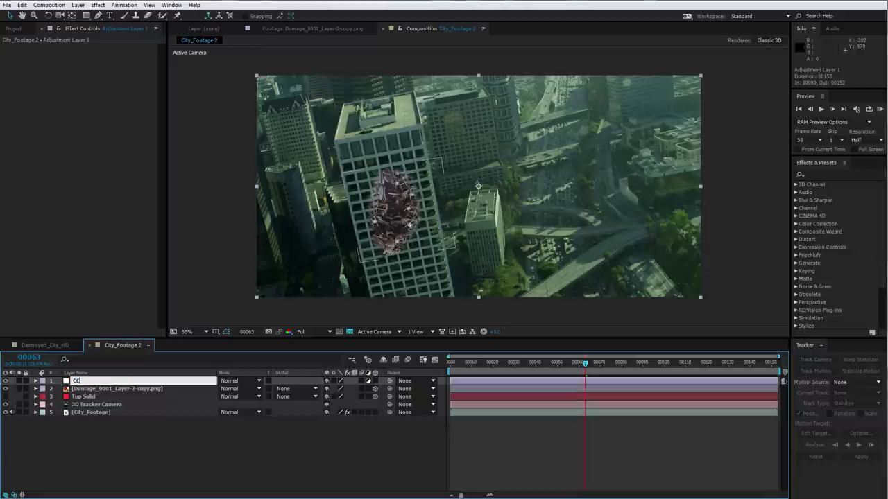
{"action": "key", "text": "Return"}
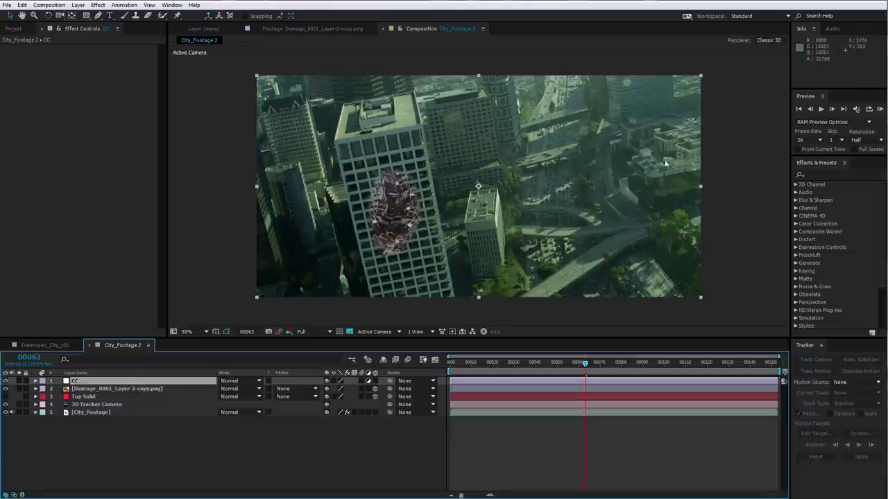
- Apply the Curves effect to the CC layer and place the layer directly above City_Footage
{"action": "left_click", "coordinate": [816, 174]}
{"action": "type", "text": "curv"}
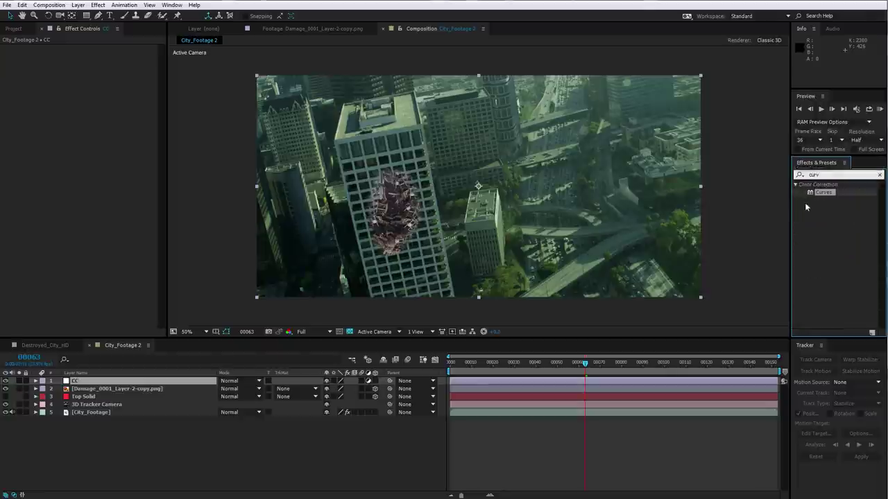
{"action": "left_click_drag", "start_coordinate": [821, 192], "coordinate": [598, 380]}
{"action": "left_click_drag", "start_coordinate": [73, 383], "coordinate": [81, 412]}
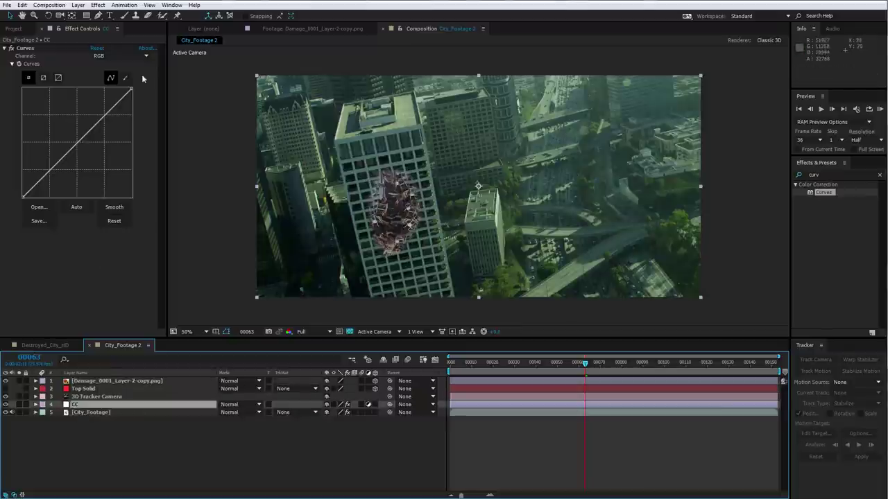
- Lower the Green midtones in the CC layer's Curves effect and shape its RGB curve into a contrast-boosting S
{"action": "left_click", "coordinate": [101, 57]}
{"action": "left_click", "coordinate": [112, 87]}
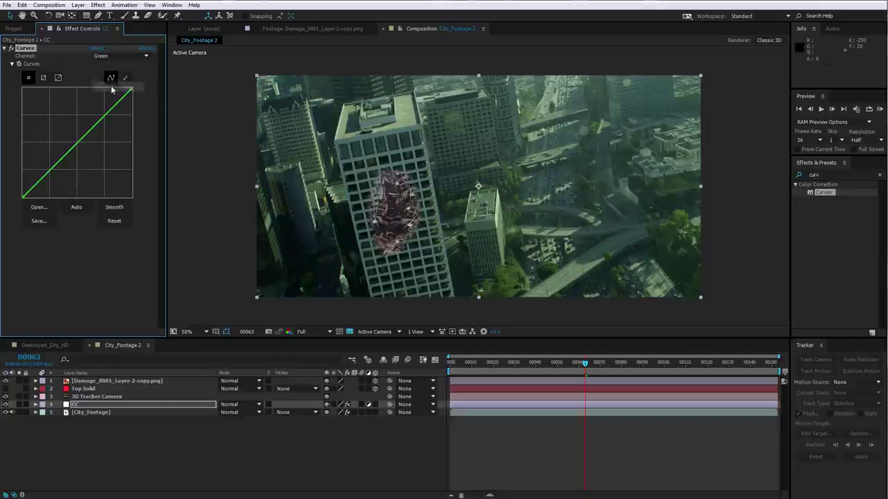
{"action": "left_click_drag", "start_coordinate": [72, 148], "coordinate": [76, 151]}
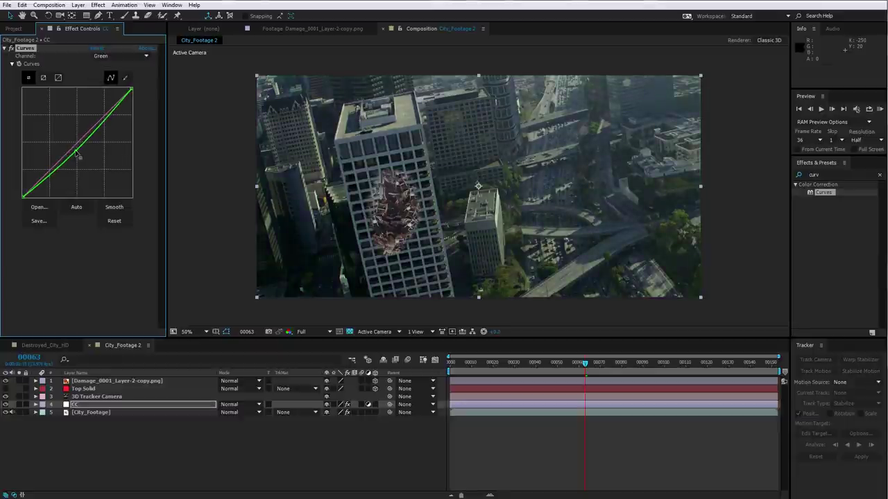
{"action": "left_click", "coordinate": [102, 56]}
{"action": "left_click", "coordinate": [111, 65]}
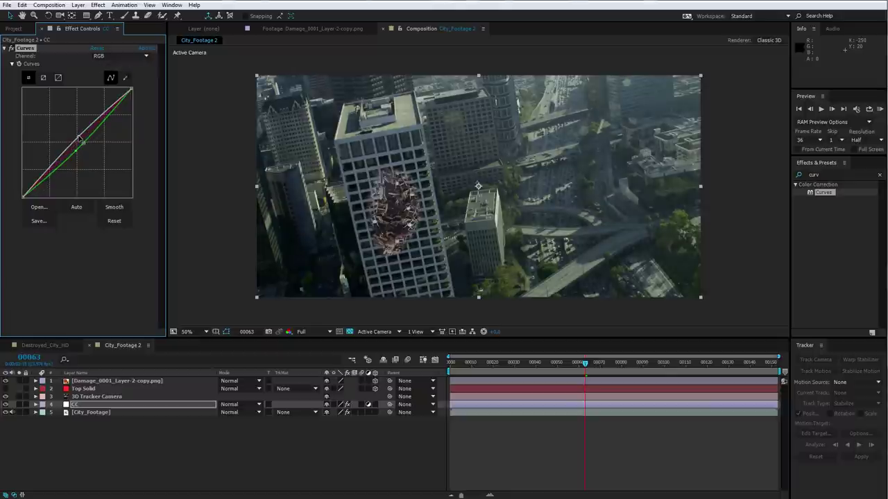
{"action": "left_click_drag", "start_coordinate": [94, 120], "coordinate": [39, 186]}
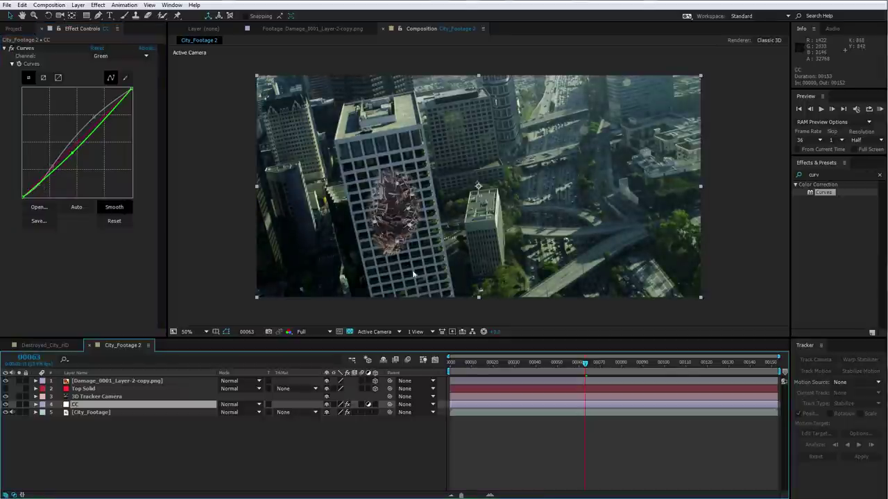
- Apply the Curves effect to the Damage_0001_Layer-2-copy.png layer and lower its Red midtones
{"action": "left_click", "coordinate": [117, 382]}
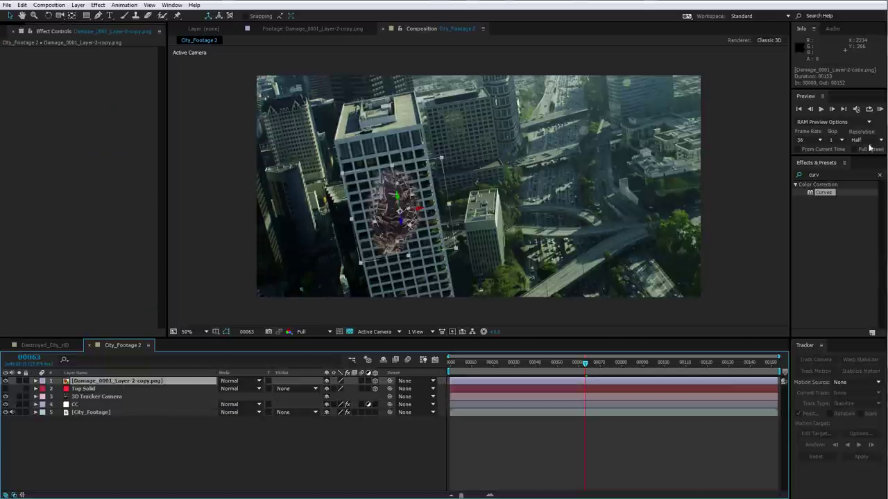
{"action": "left_click_drag", "start_coordinate": [834, 195], "coordinate": [600, 381]}
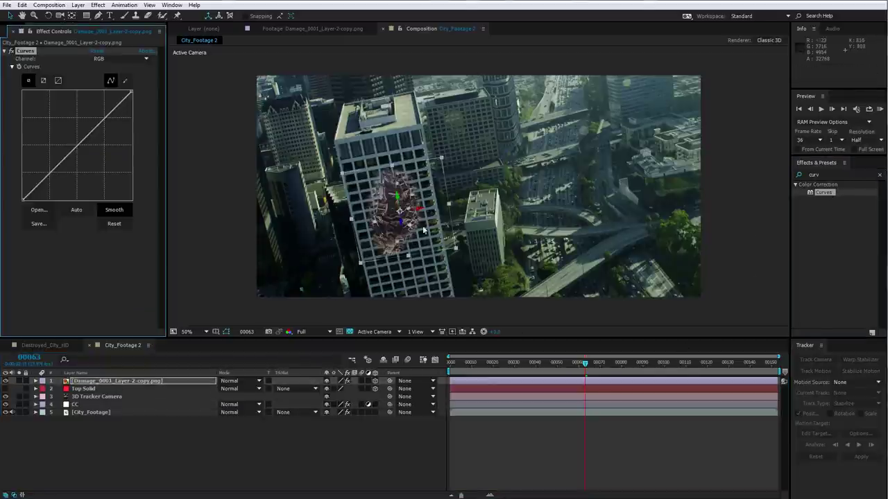
{"action": "left_click", "coordinate": [102, 61]}
{"action": "left_click", "coordinate": [107, 80]}
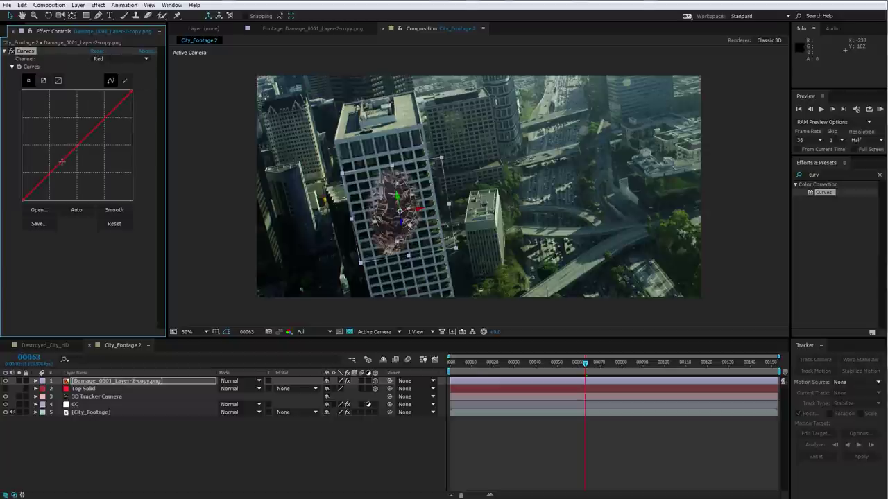
{"action": "left_click_drag", "start_coordinate": [62, 162], "coordinate": [69, 165]}
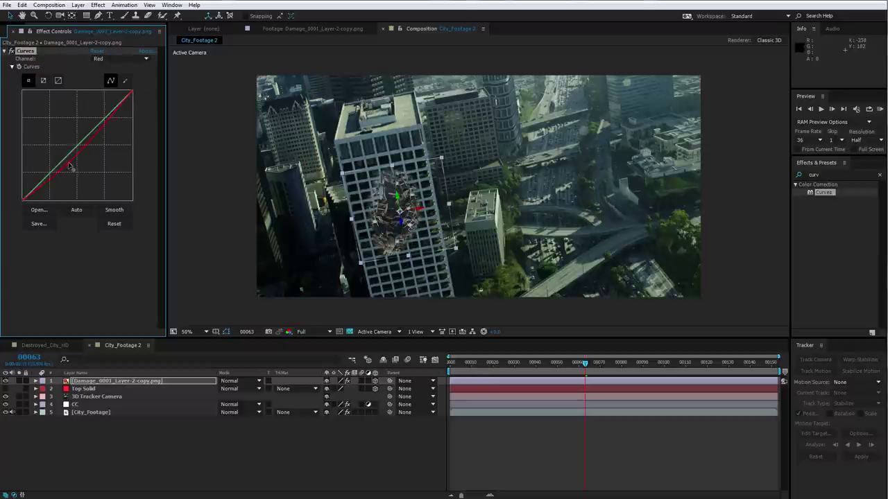
- Darken the damage layer by pulling down the shadows and midtones of its RGB curve, and fine-tune the Red curve
{"action": "left_click", "coordinate": [116, 59]}
{"action": "left_click", "coordinate": [104, 65]}
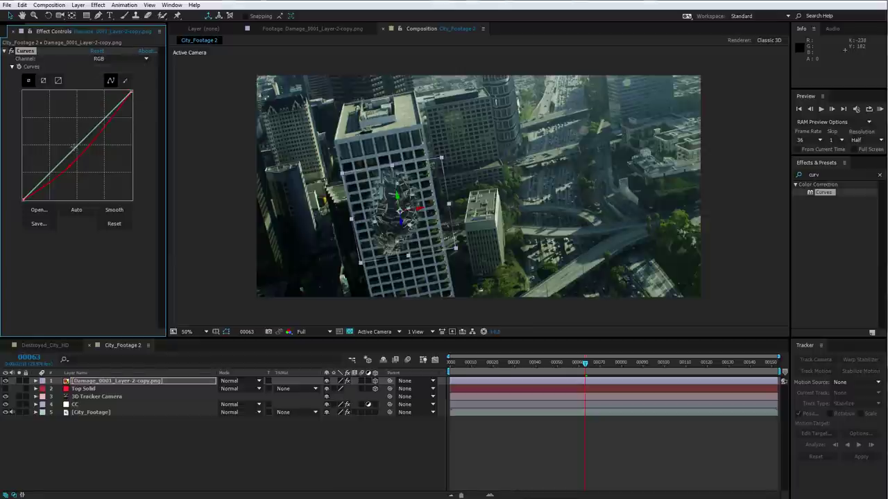
{"action": "left_click_drag", "start_coordinate": [72, 151], "coordinate": [78, 153]}
{"action": "scroll", "coordinate": [408, 223], "scroll_direction": "up", "scroll_amount": 1}
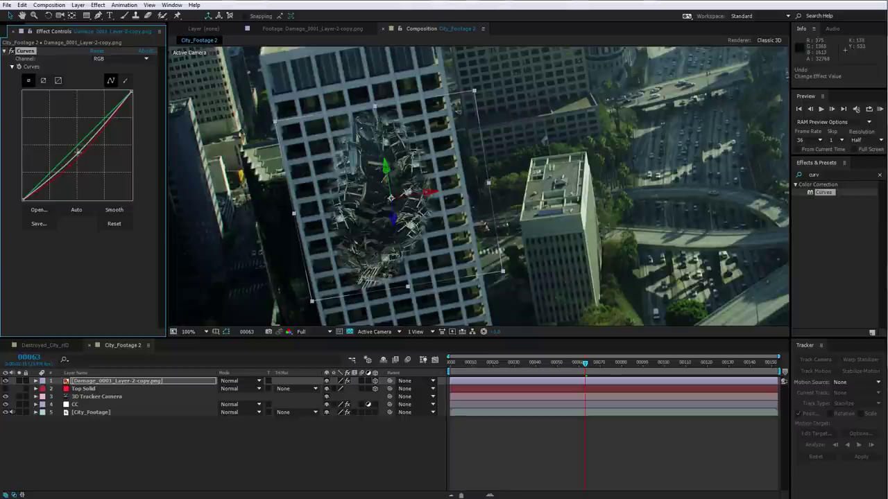
{"action": "left_click_drag", "start_coordinate": [77, 151], "coordinate": [58, 185]}
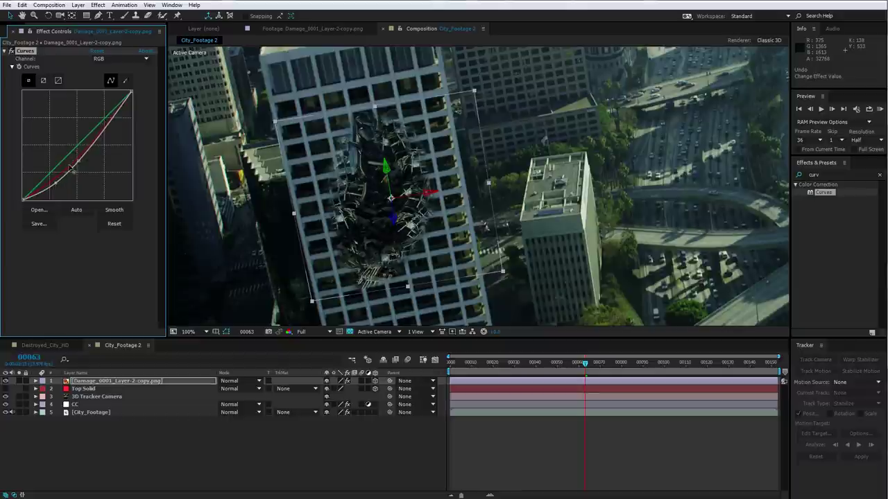
{"action": "left_click", "coordinate": [69, 168]}
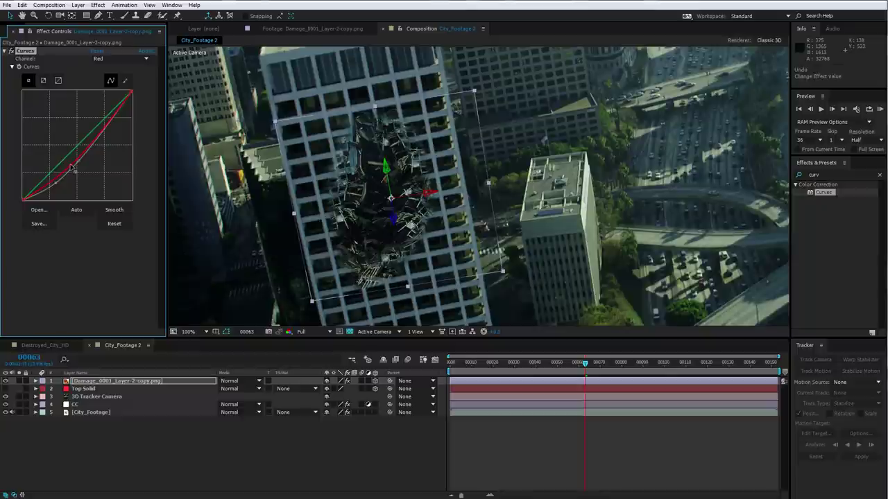
{"action": "scroll", "coordinate": [459, 256], "scroll_direction": "down", "scroll_amount": 2}
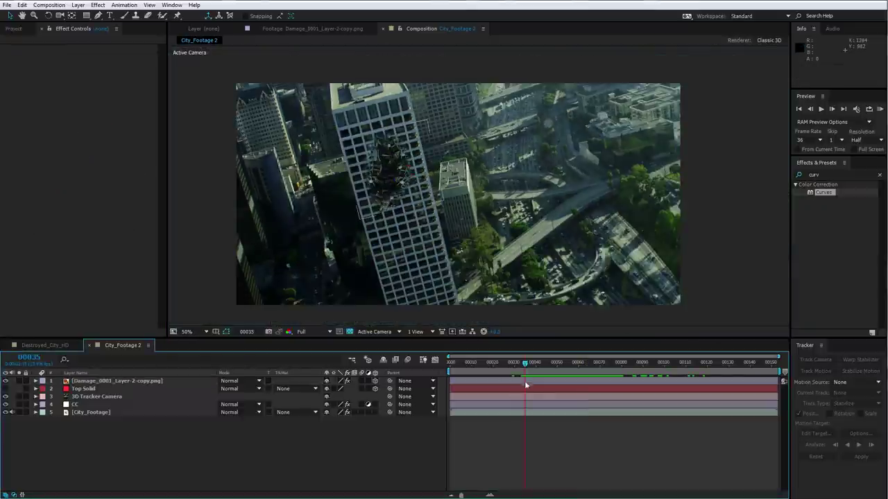
- At frame 47, draw a closed Pen tool mask around the dark inner core of the damage on the damage layer
{"action": "left_click_drag", "start_coordinate": [527, 365], "coordinate": [544, 376]}
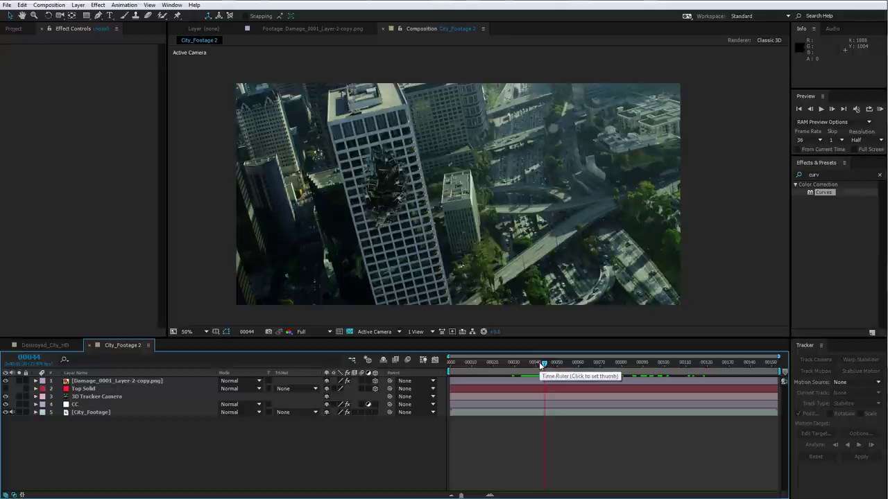
{"action": "left_click_drag", "start_coordinate": [529, 365], "coordinate": [589, 364]}
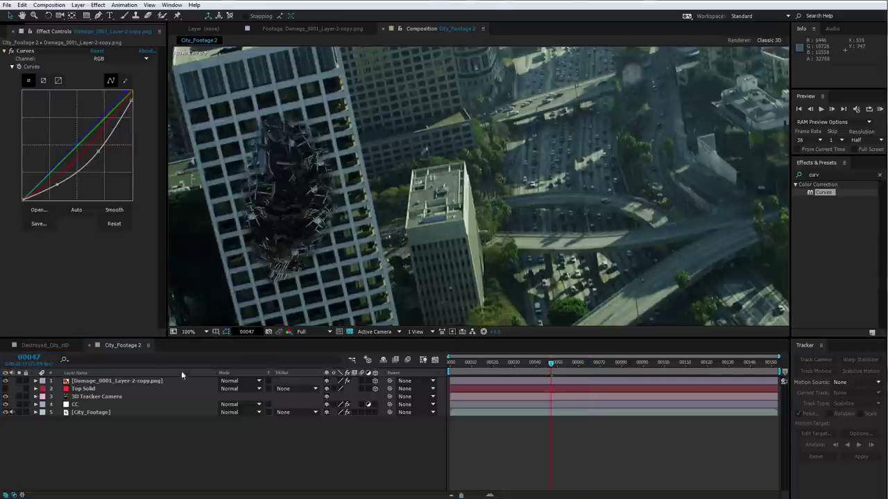
{"action": "left_click", "coordinate": [271, 203]}
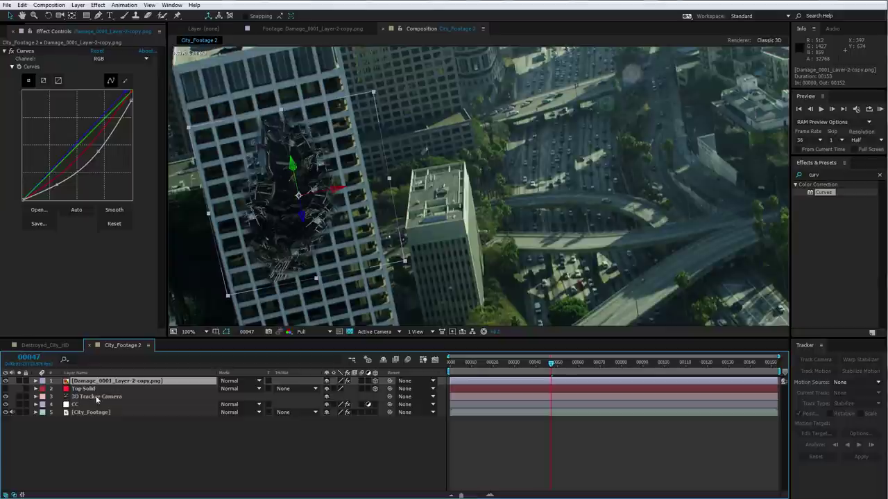
{"action": "left_click", "coordinate": [97, 15]}
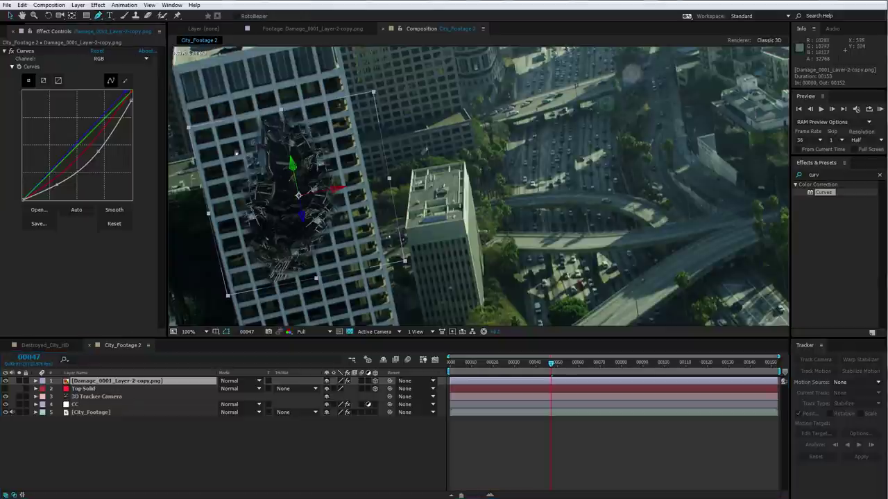
{"action": "left_click", "coordinate": [299, 147]}
{"action": "left_click", "coordinate": [272, 147]}
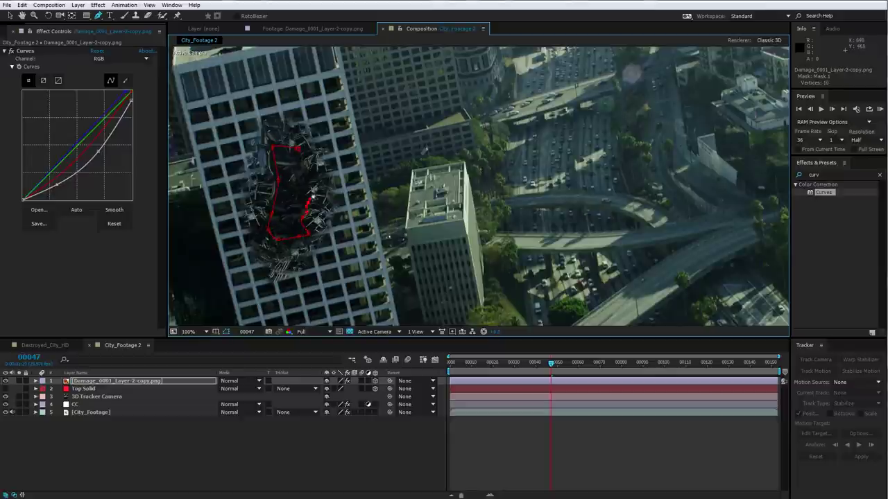
{"action": "left_click", "coordinate": [298, 148]}
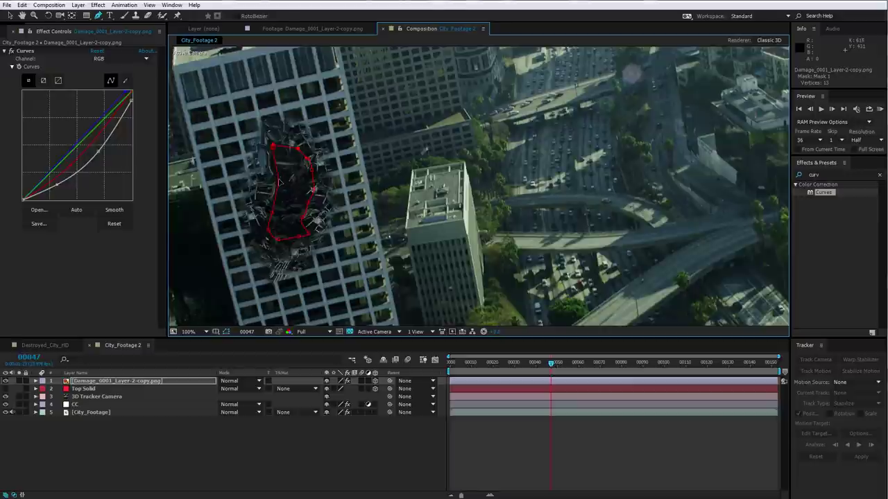
{"action": "key", "text": "v"}
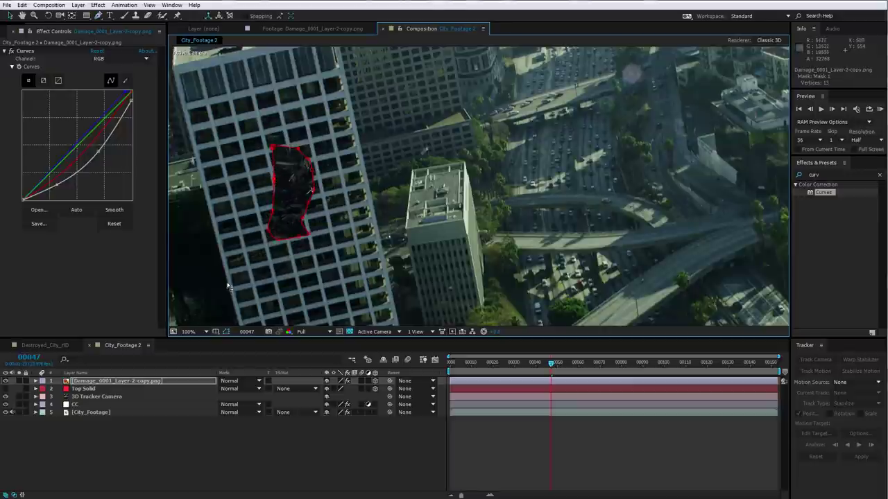
- Set the damage layer's Mask 1 to Subtract and feather it by 19 pixels
{"action": "key", "text": "m"}
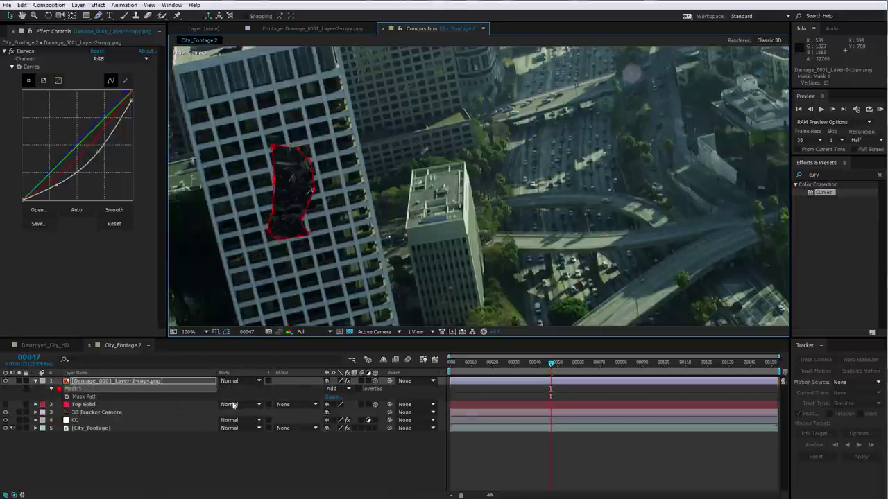
{"action": "left_click", "coordinate": [333, 389]}
{"action": "left_click", "coordinate": [340, 419]}
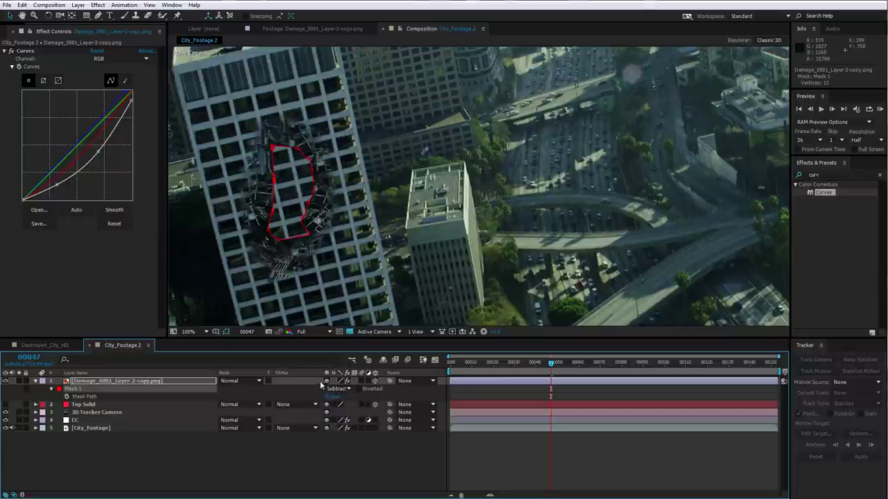
{"action": "left_click_drag", "start_coordinate": [326, 373], "coordinate": [234, 372]}
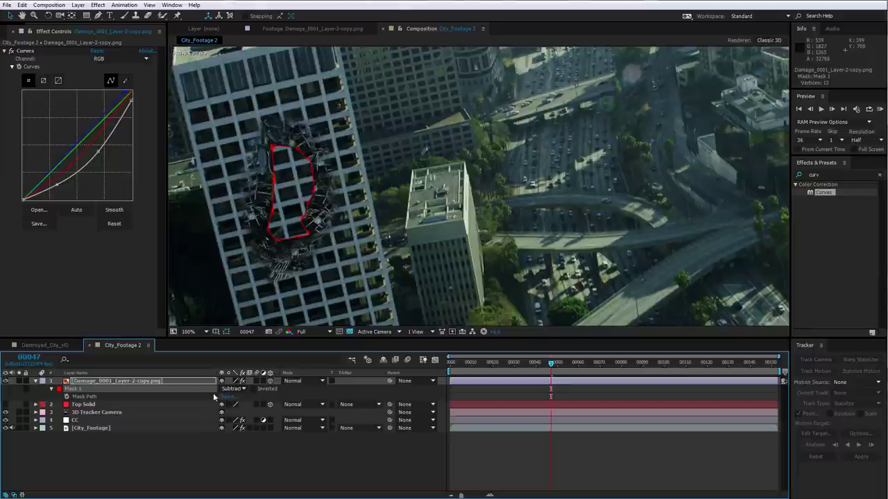
{"action": "left_click", "coordinate": [142, 381]}
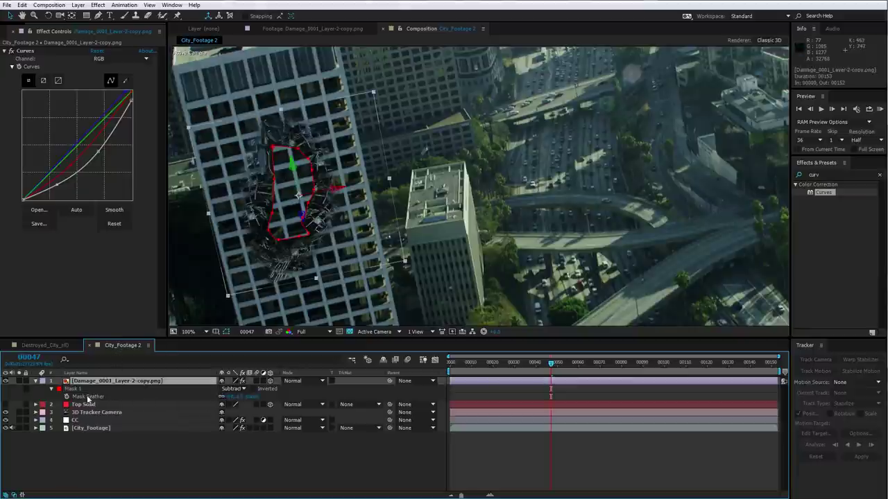
{"action": "left_click_drag", "start_coordinate": [228, 396], "coordinate": [239, 396]}
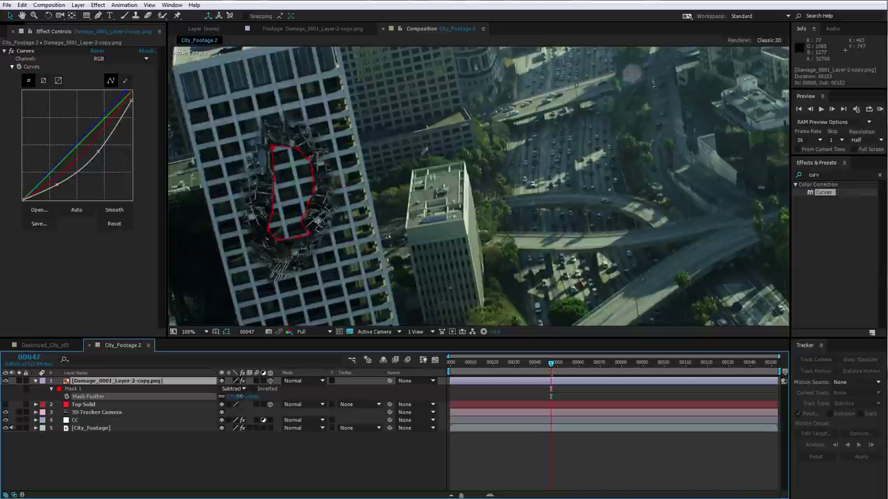
- Duplicate the masked damage layer and set the upper copy's Mask 1 to Add
{"action": "left_click", "coordinate": [126, 381]}
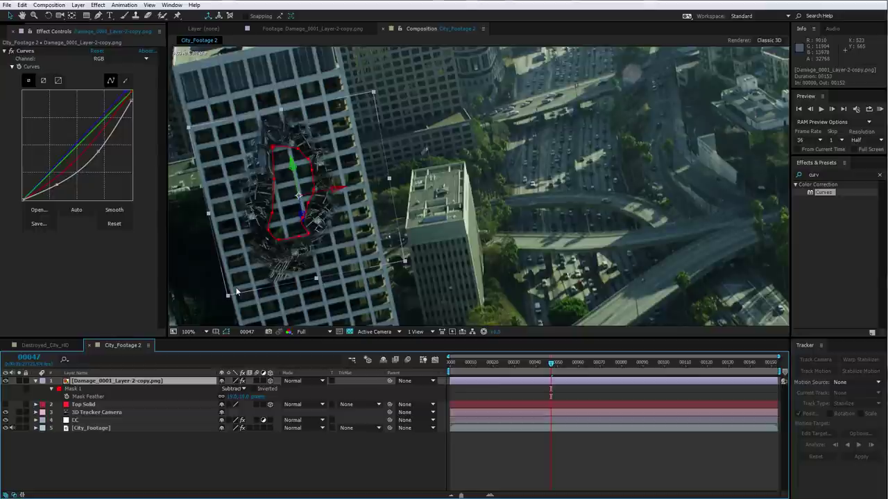
{"action": "left_click", "coordinate": [22, 5]}
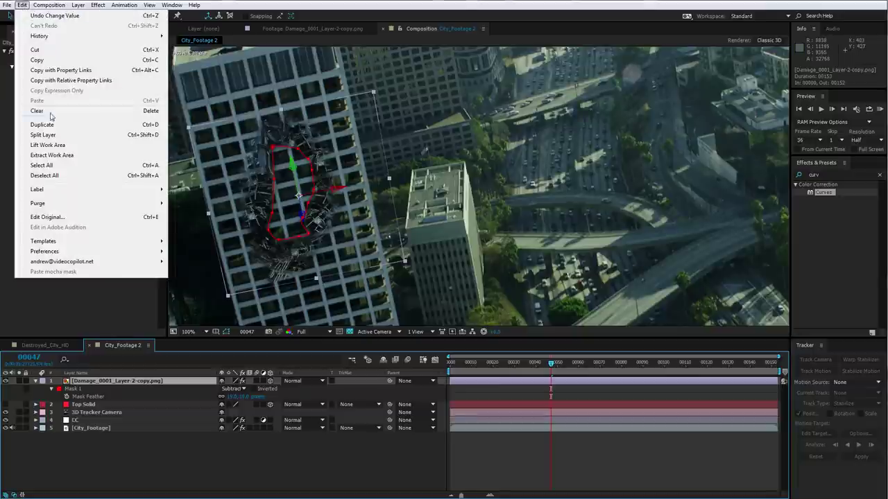
{"action": "left_click", "coordinate": [55, 125]}
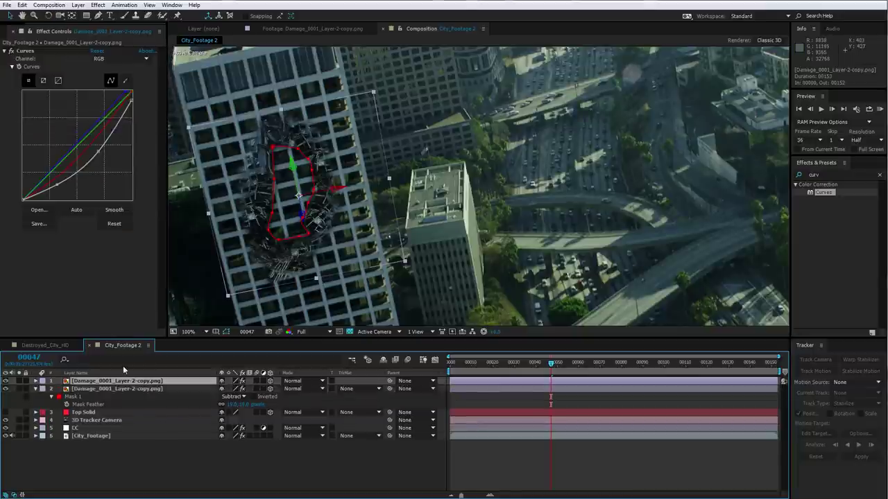
{"action": "key", "text": "m"}
{"action": "left_click", "coordinate": [231, 388]}
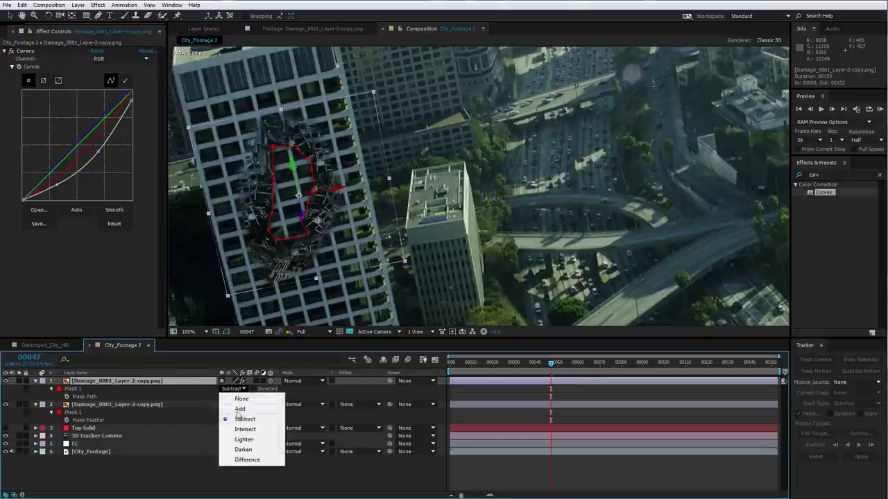
{"action": "left_click", "coordinate": [239, 409]}
{"action": "key", "text": "F2"}
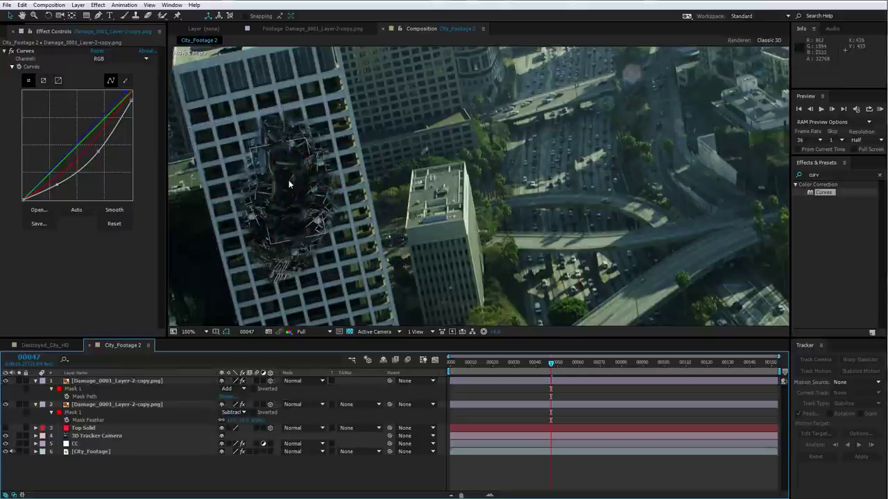
- Solo the two damage layers and toggle the upper one to examine the feathered seam between them up close
{"action": "scroll", "coordinate": [289, 183], "scroll_direction": "up", "scroll_amount": 1}
{"action": "left_click_drag", "start_coordinate": [289, 184], "coordinate": [479, 219]}
{"action": "left_click_drag", "start_coordinate": [291, 167], "coordinate": [360, 143]}
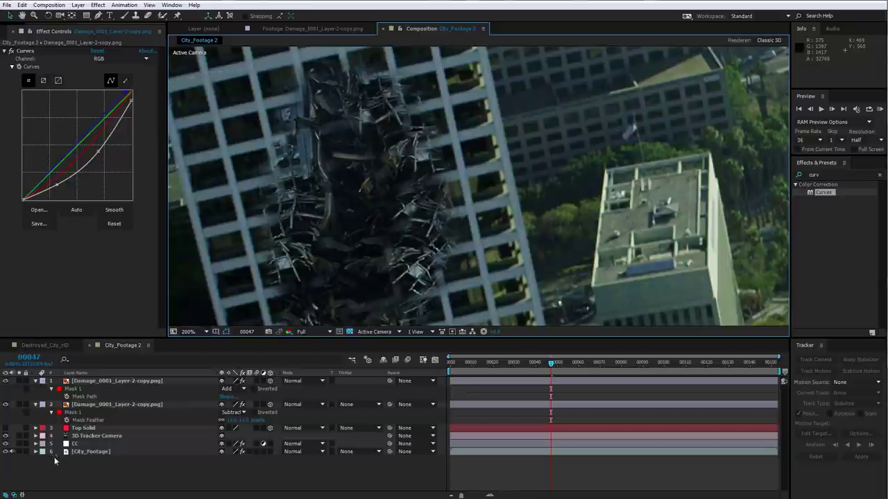
{"action": "left_click", "coordinate": [19, 381]}
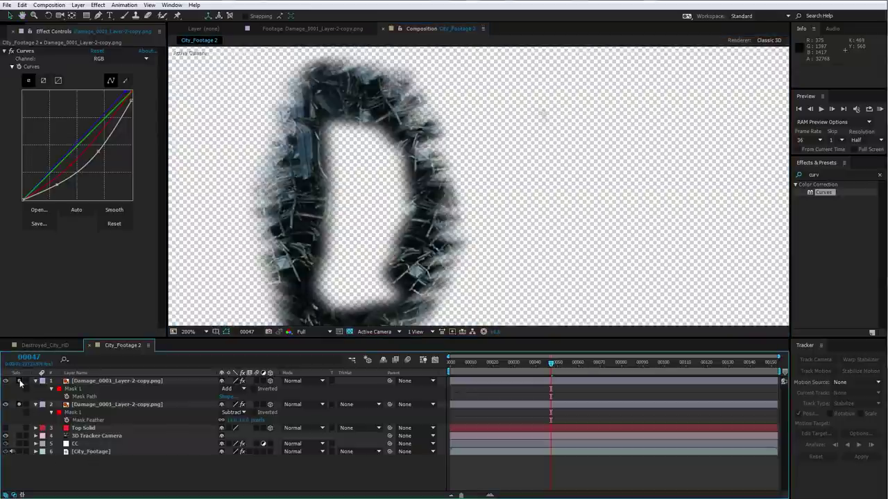
{"action": "left_click", "coordinate": [18, 381]}
{"action": "left_click", "coordinate": [18, 381]}
{"action": "left_click", "coordinate": [19, 381]}
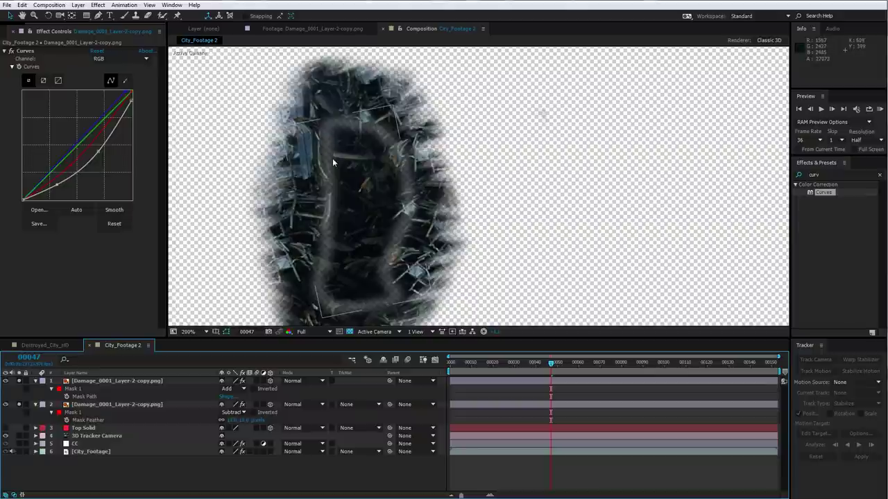
- On the upper damage copy, set Mask 1's feather to 6 pixels and its expansion to 22 pixels
{"action": "left_click", "coordinate": [91, 381]}
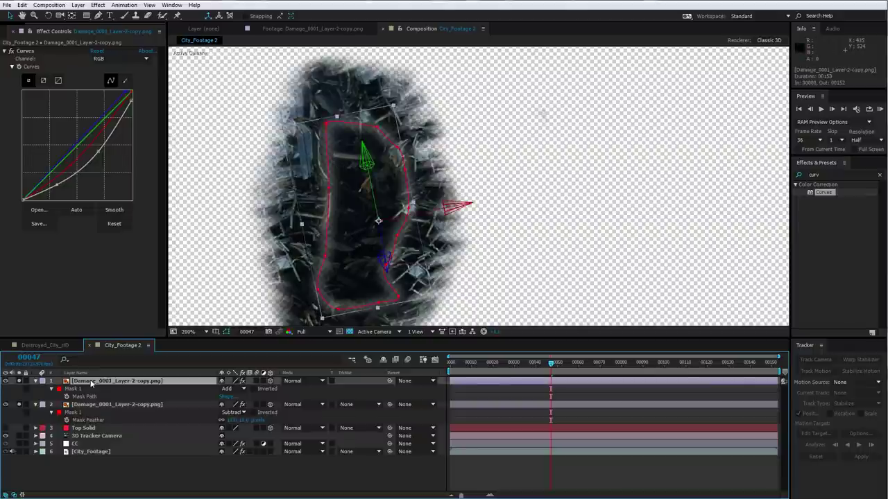
{"action": "key", "text": "m"}
{"action": "key", "text": "m"}
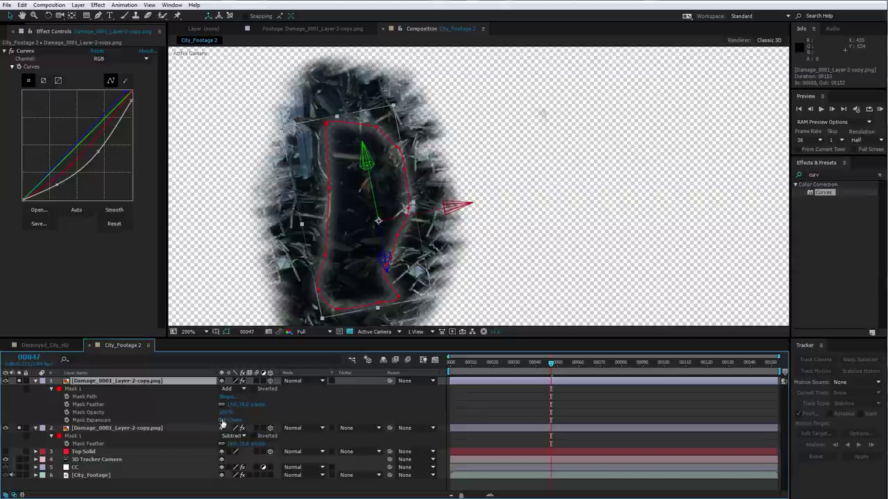
{"action": "left_click", "coordinate": [220, 420]}
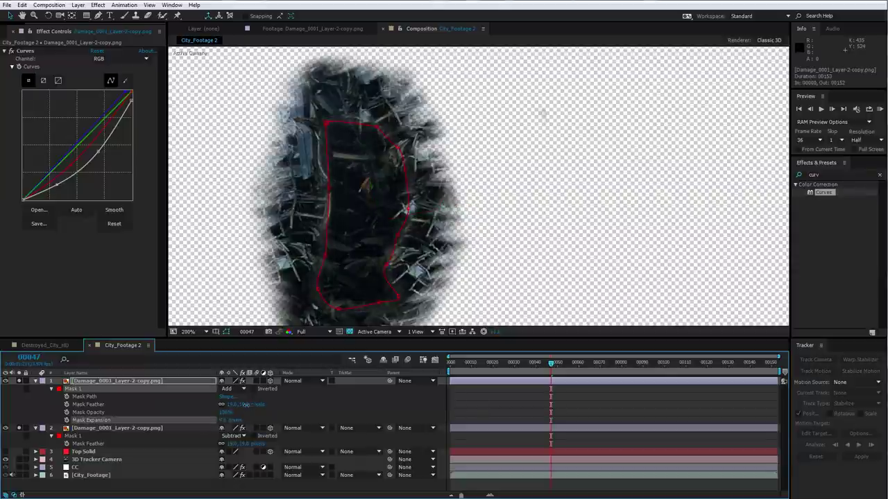
{"action": "left_click", "coordinate": [244, 405]}
{"action": "mouse_move", "coordinate": [223, 421]}
{"action": "left_mouse_down"}
{"action": "mouse_move", "coordinate": [241, 419]}
{"action": "mouse_move", "coordinate": [243, 405]}
{"action": "mouse_move", "coordinate": [224, 419]}
{"action": "left_mouse_up"}
{"action": "left_click", "coordinate": [443, 405]}
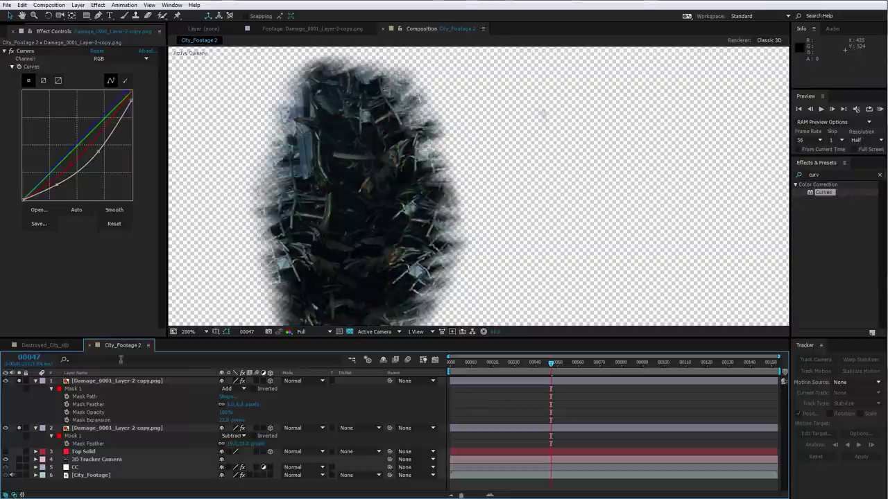
- Collapse the upper damage copy's properties and rename the layer as Mask
{"action": "left_click", "coordinate": [92, 381]}
{"action": "left_click", "coordinate": [36, 381]}
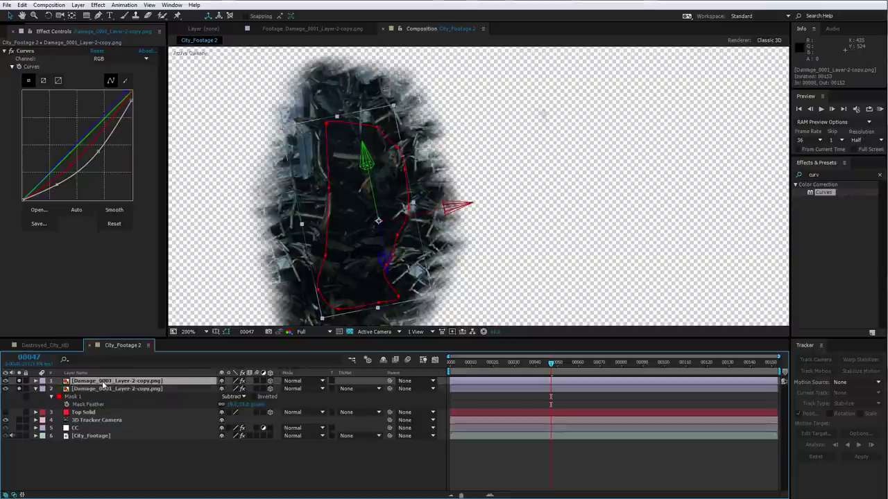
{"action": "key", "text": "Return"}
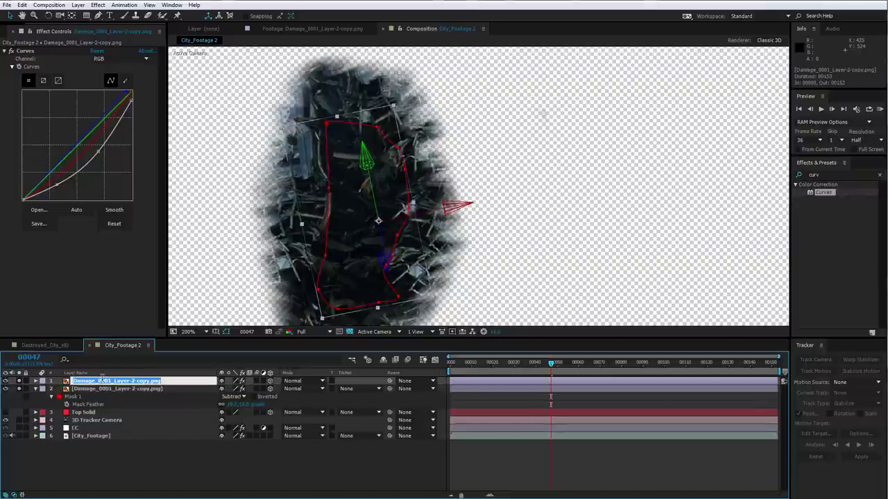
{"action": "type", "text": "Mask"}
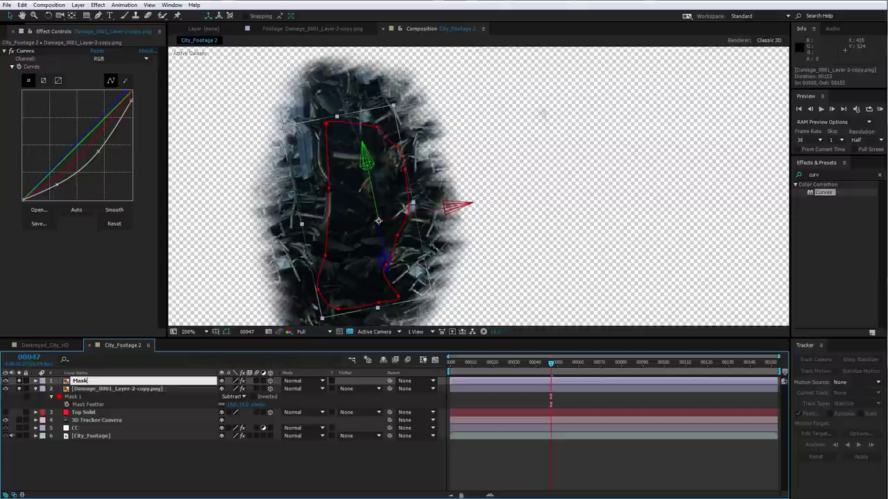
{"action": "key", "text": "Return"}
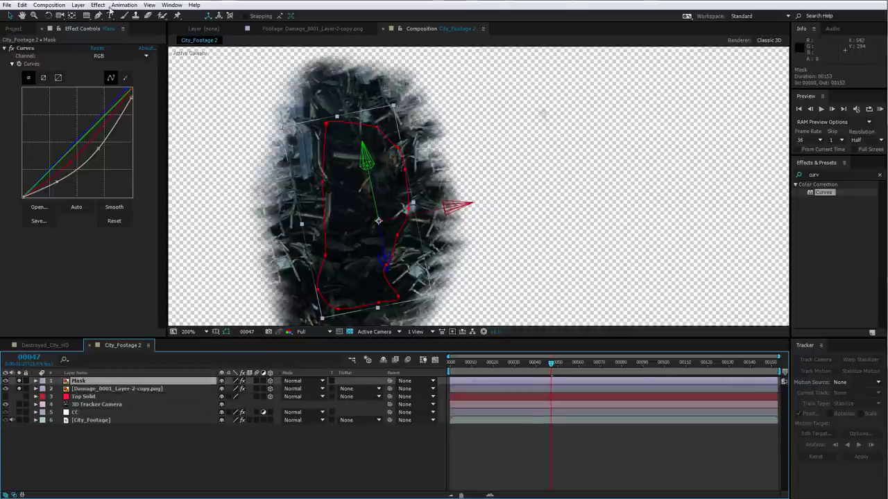
- Apply a Tint effect to the Mask layer and map both black and white to bright blue 002AFF
{"action": "left_click", "coordinate": [98, 5]}
{"action": "mouse_move", "coordinate": [128, 102]}
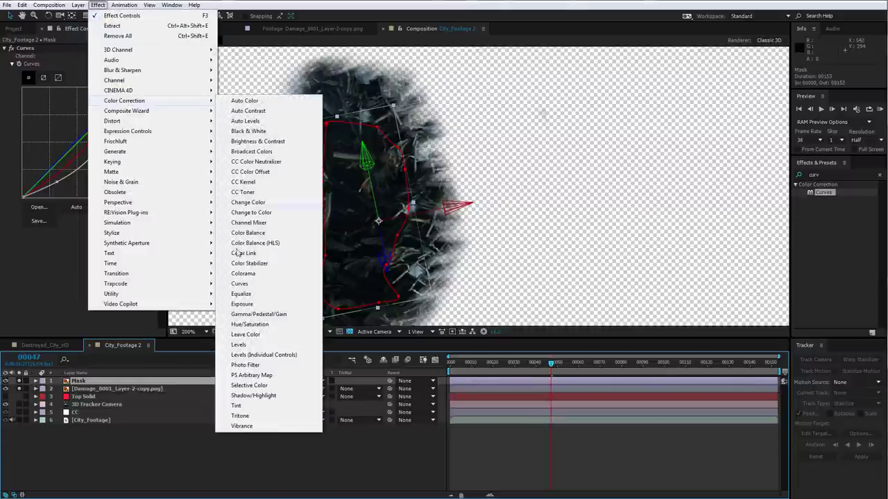
{"action": "left_click", "coordinate": [236, 405]}
{"action": "left_click", "coordinate": [95, 244]}
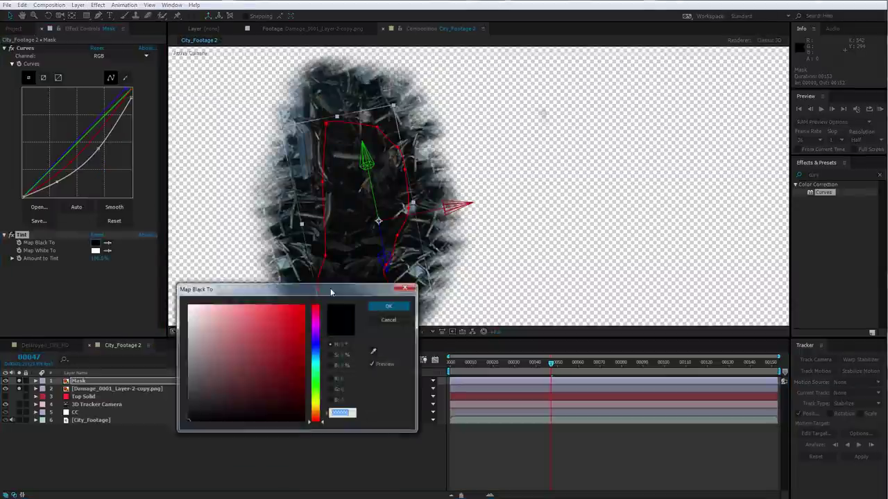
{"action": "left_click", "coordinate": [317, 346]}
{"action": "left_click_drag", "start_coordinate": [282, 345], "coordinate": [303, 305]}
{"action": "left_click", "coordinate": [389, 306]}
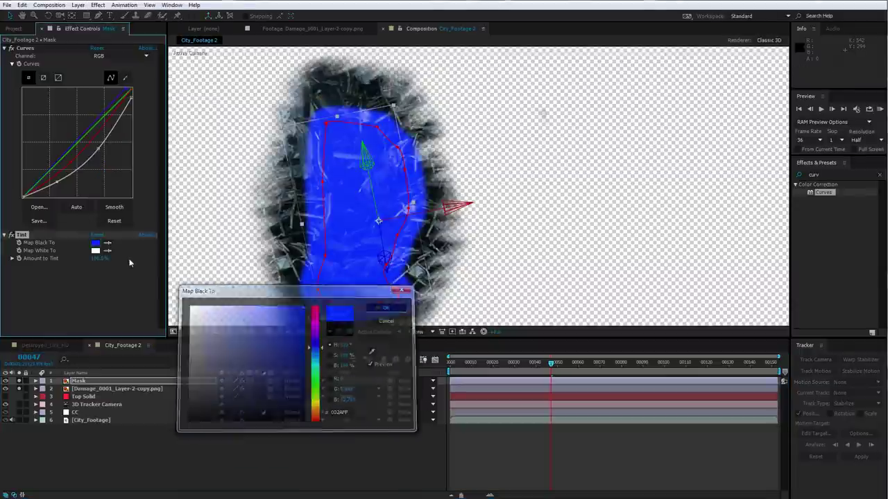
{"action": "left_click", "coordinate": [96, 243]}
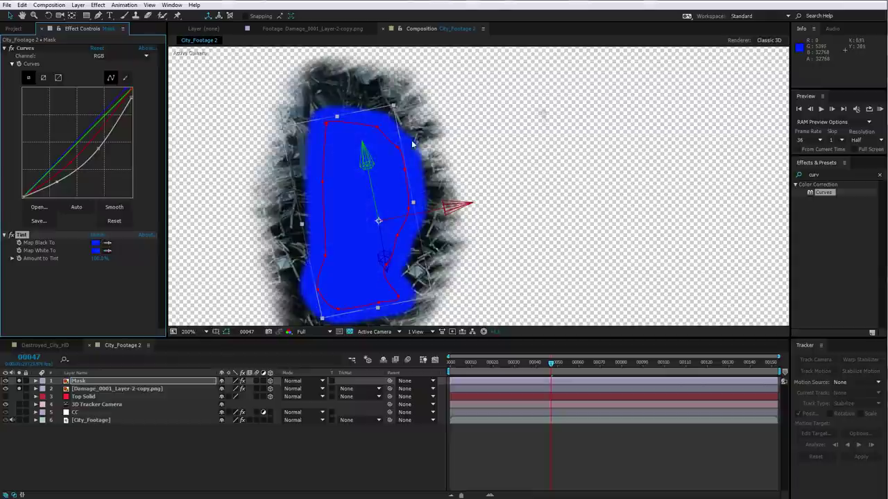
{"action": "left_click", "coordinate": [511, 448]}
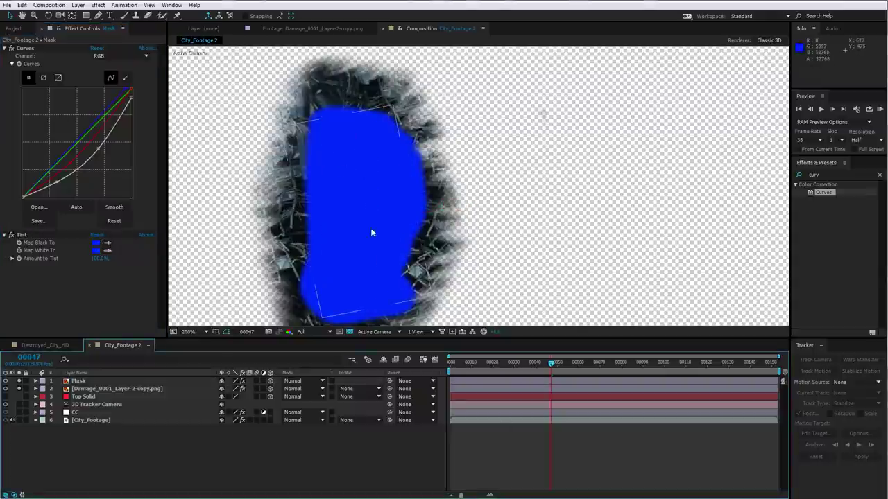
- Move the Mask layer below the damage layer in the stacking order
{"action": "left_click", "coordinate": [79, 382]}
{"action": "left_click_drag", "start_coordinate": [81, 385], "coordinate": [74, 394]}
{"action": "left_click", "coordinate": [118, 449]}
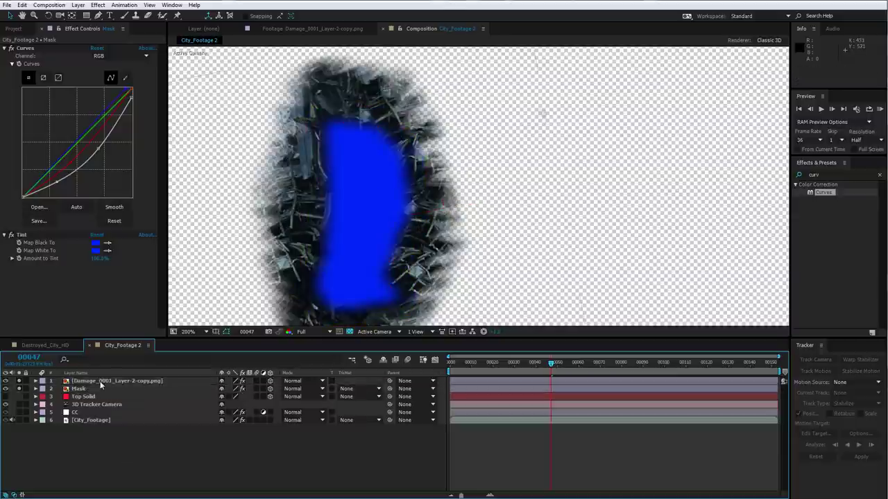
- Duplicate the damage layer and delete Mask 1 from the upper copy
{"action": "left_click", "coordinate": [100, 381]}
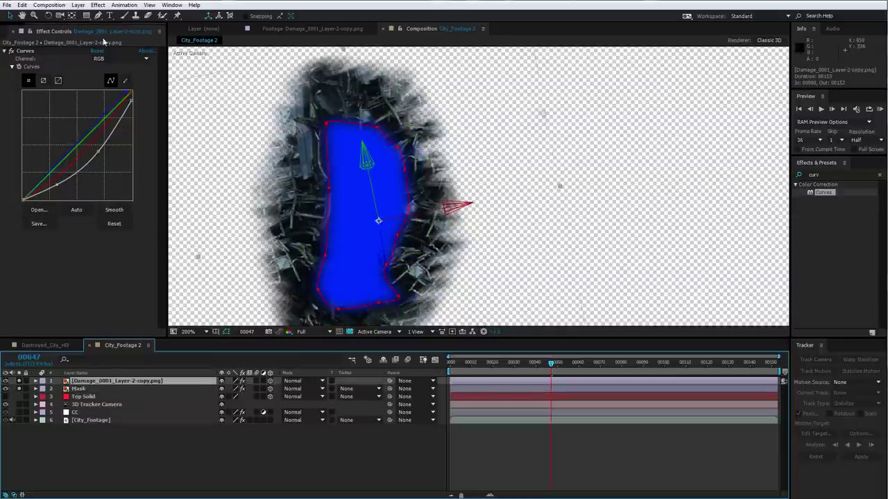
{"action": "left_click", "coordinate": [22, 5]}
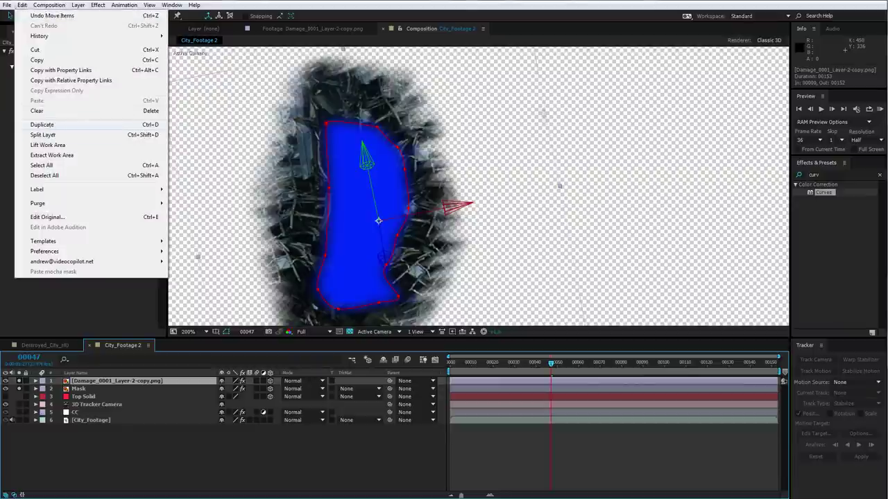
{"action": "left_click", "coordinate": [49, 125]}
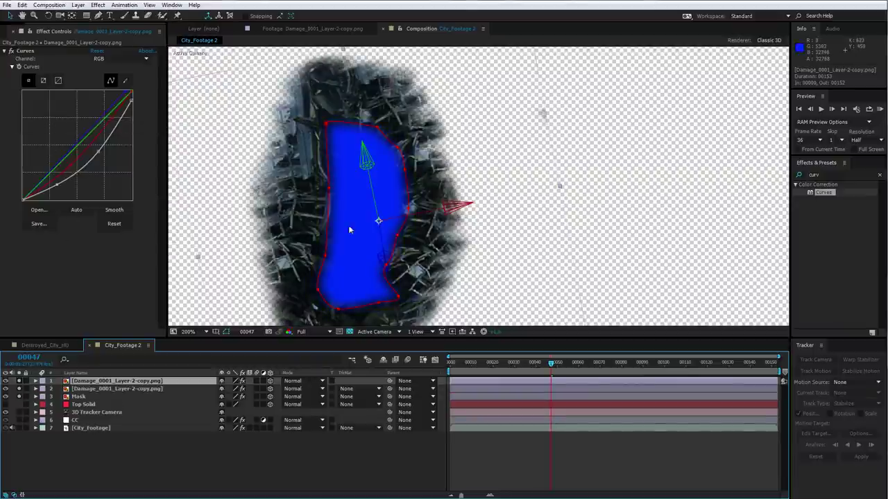
{"action": "key", "text": "m"}
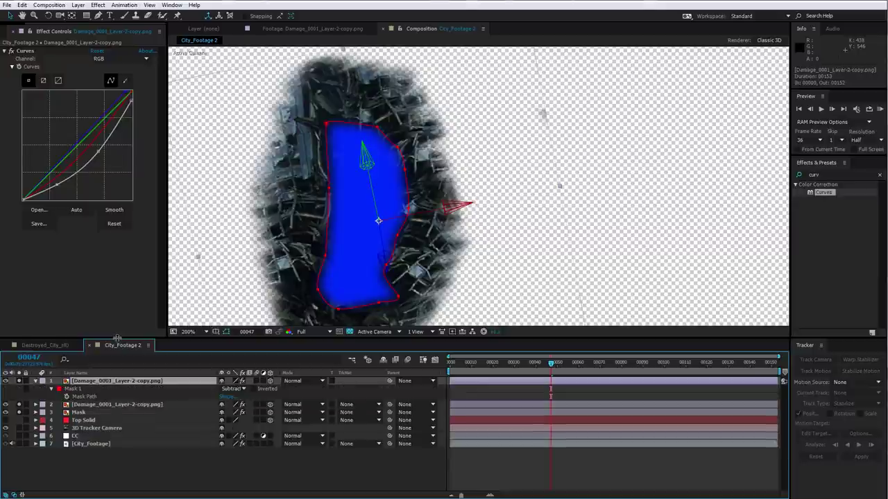
{"action": "left_click", "coordinate": [72, 390]}
{"action": "key", "text": "Delete"}
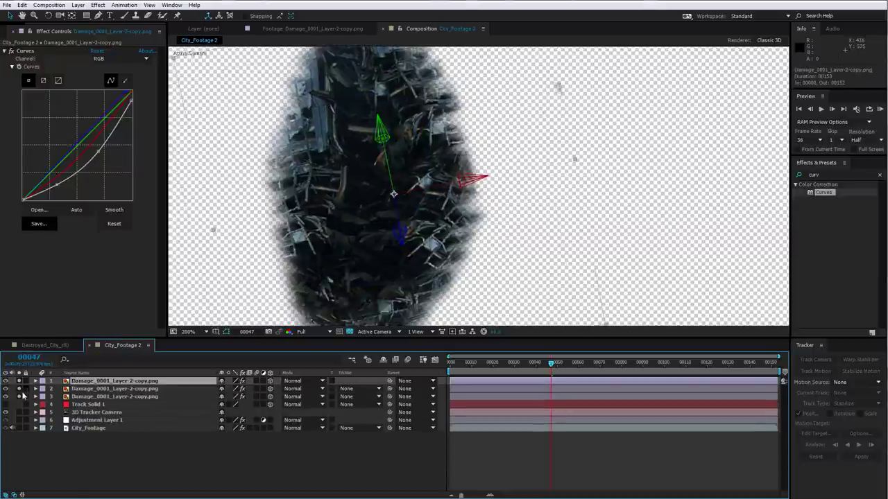
- Unsolo all the damage layers and apply Tint to the topmost unmasked copy, mapping black to red FF0000
{"action": "left_click_drag", "start_coordinate": [19, 397], "coordinate": [24, 383]}
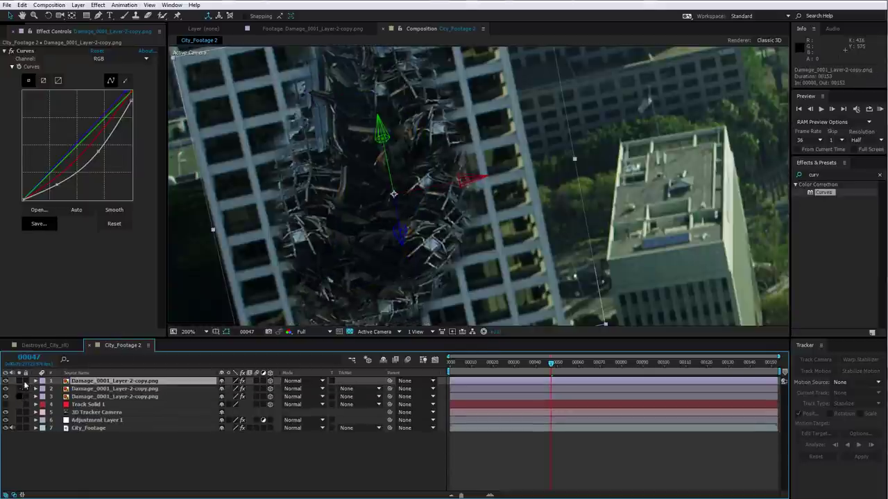
{"action": "left_click", "coordinate": [97, 4]}
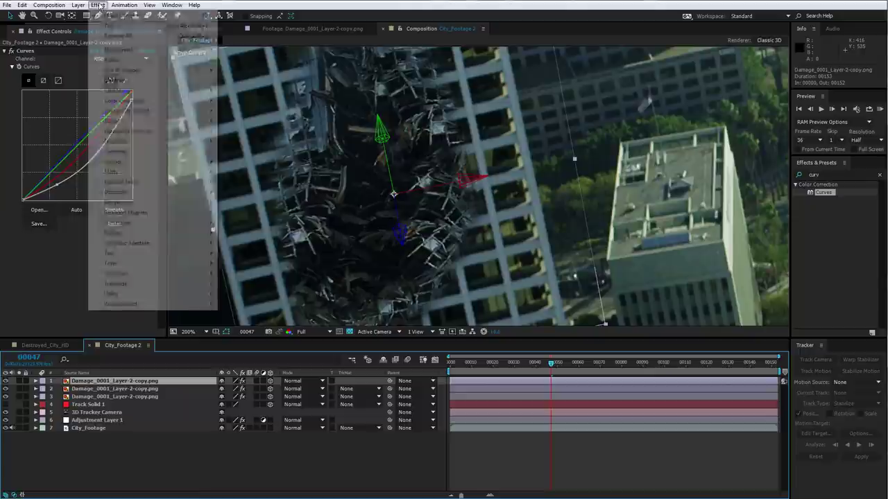
{"action": "mouse_move", "coordinate": [123, 101]}
{"action": "left_click", "coordinate": [237, 406]}
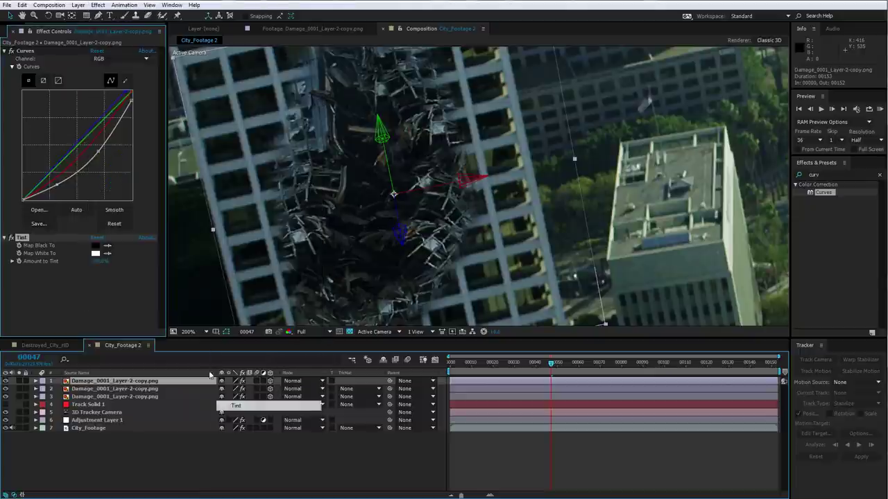
{"action": "left_click", "coordinate": [97, 246]}
{"action": "left_click_drag", "start_coordinate": [266, 319], "coordinate": [315, 276]}
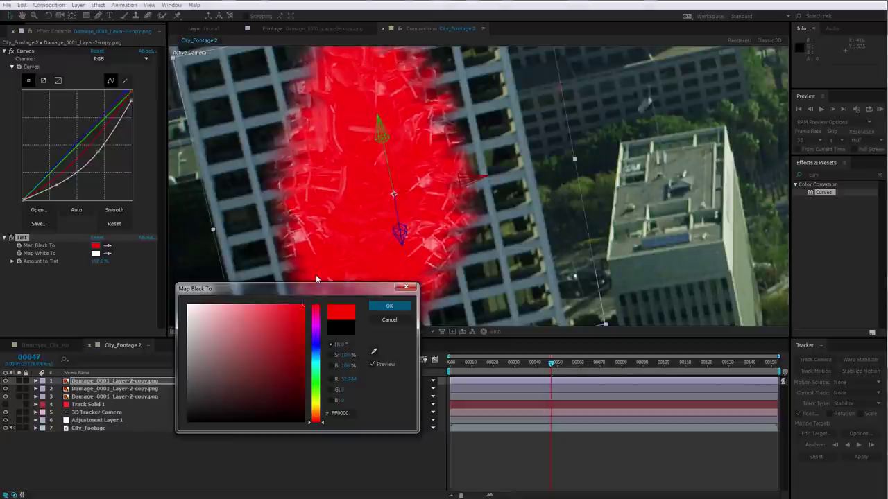
{"action": "key", "text": "Return"}
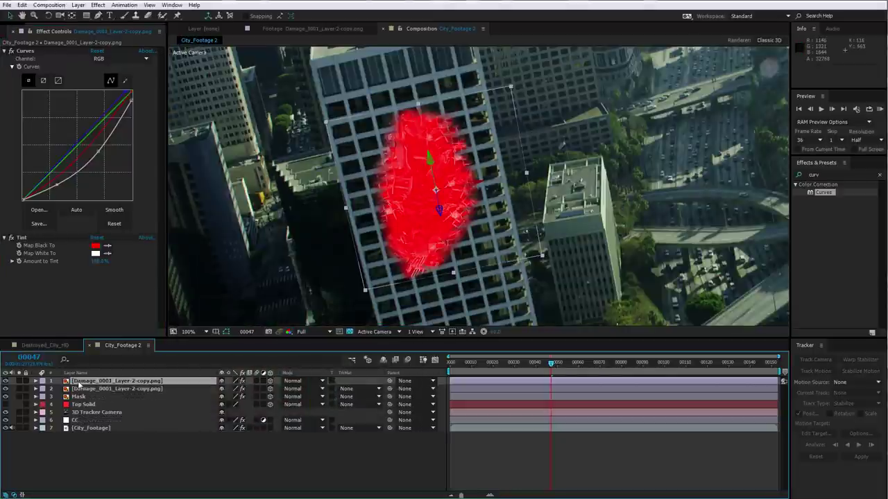
- Move the red-tinted damage copy directly beneath the Mask layer and rename it as Hole
{"action": "left_click_drag", "start_coordinate": [83, 384], "coordinate": [78, 400]}
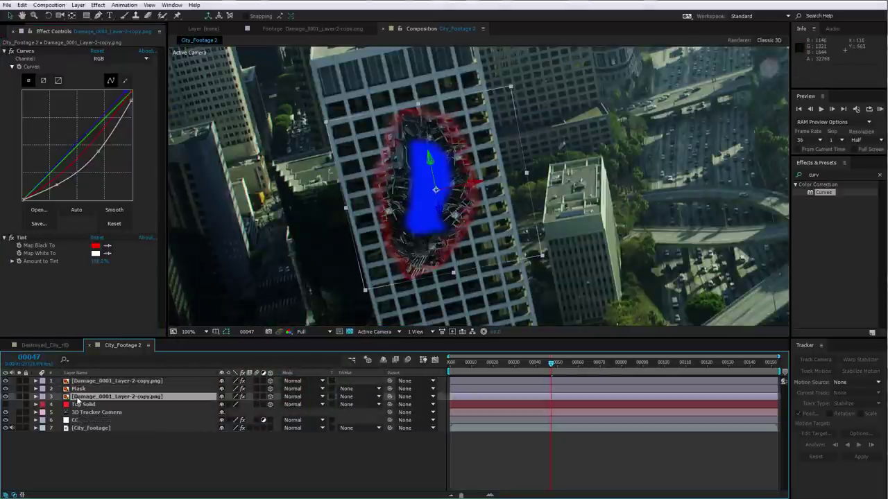
{"action": "left_click", "coordinate": [90, 399]}
{"action": "key", "text": "Return"}
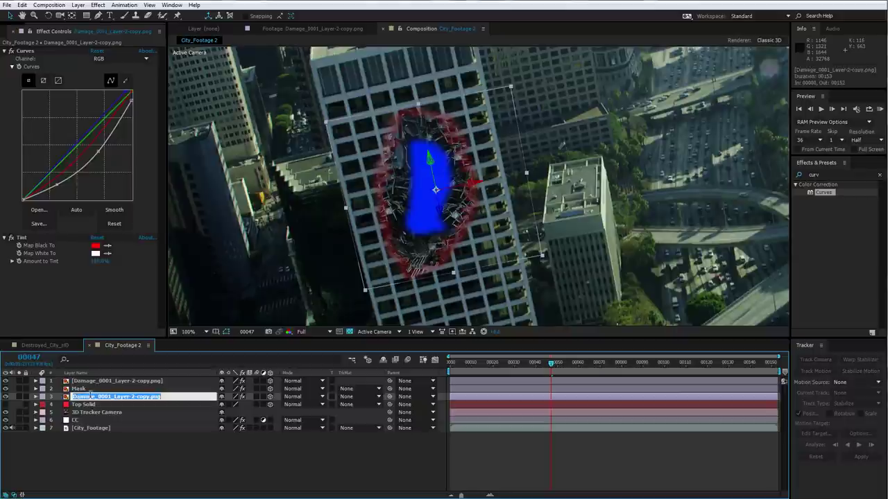
{"action": "type", "text": "Hole"}
{"action": "key", "text": "Return"}
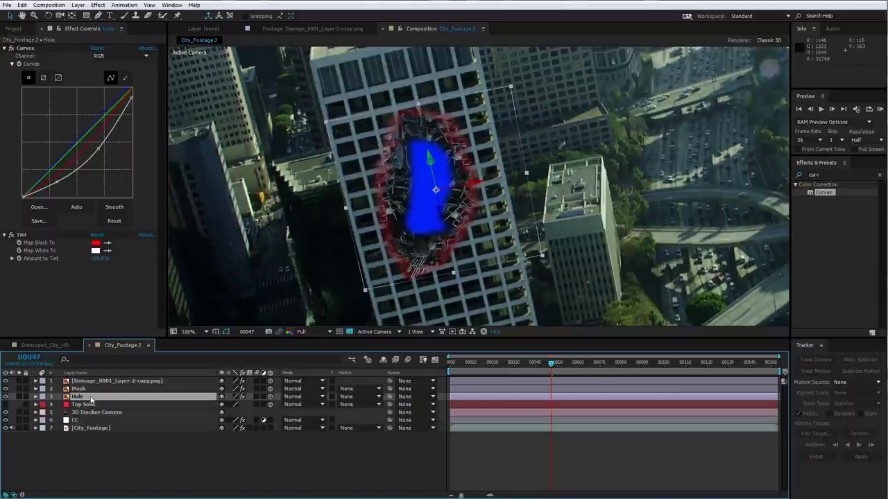
- Set the Hole layer's track matte to Alpha Matte "Mask" and reduce its Tint amount to about 30%
{"action": "left_click", "coordinate": [75, 396]}
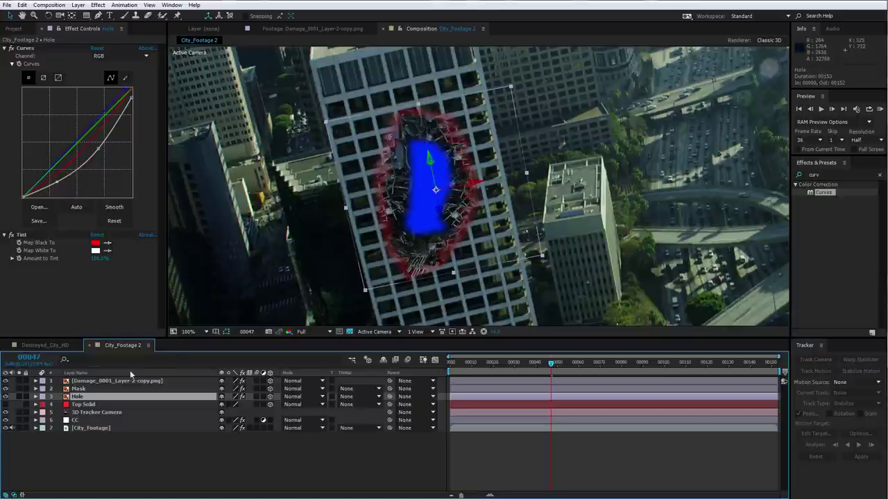
{"action": "left_click", "coordinate": [353, 397]}
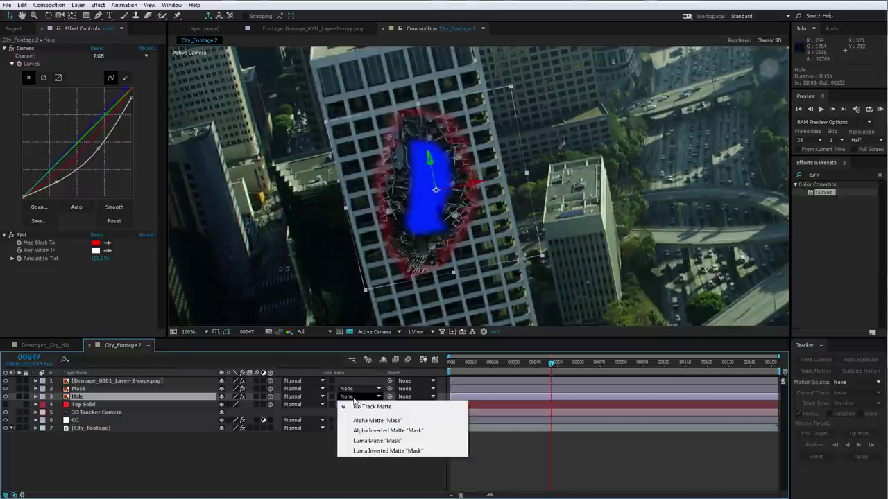
{"action": "left_click", "coordinate": [372, 421]}
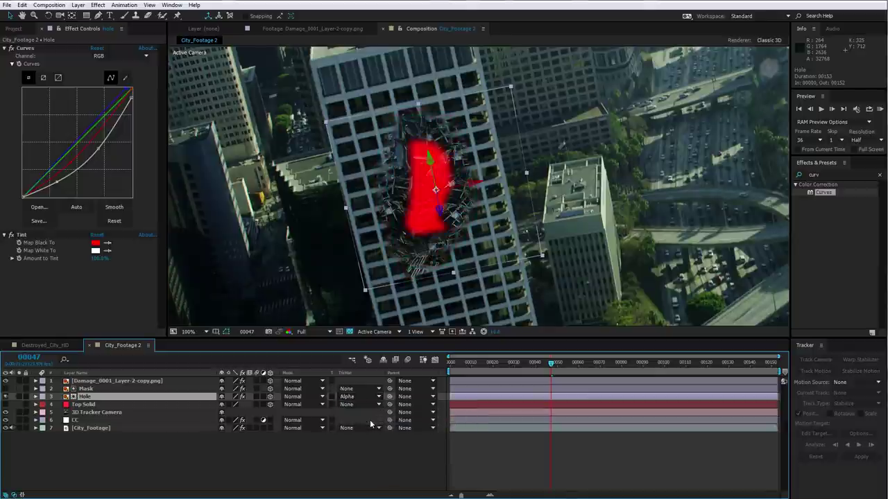
{"action": "left_click", "coordinate": [62, 258]}
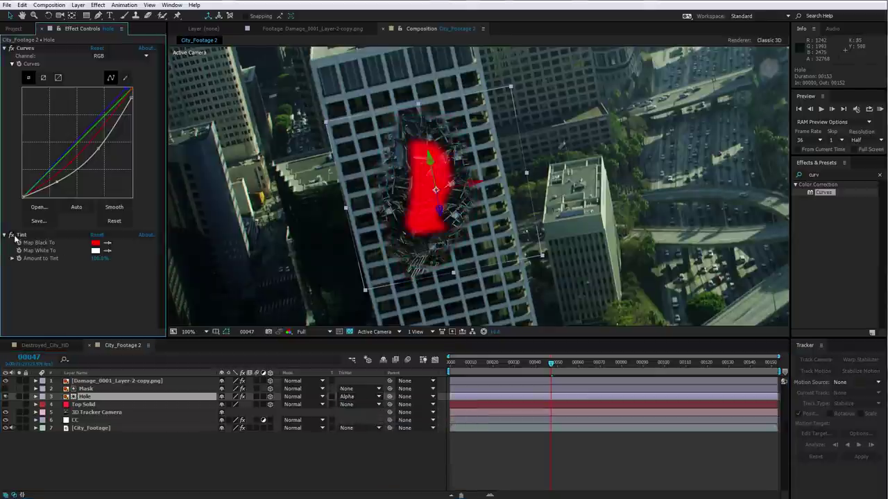
{"action": "left_click_drag", "start_coordinate": [95, 260], "coordinate": [34, 271]}
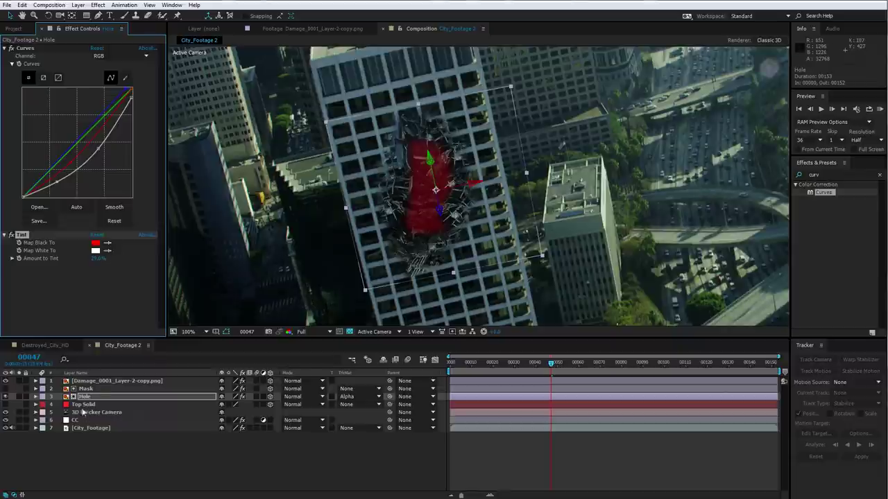
- Push the Hole layer back in depth behind the building face and, at frame 42, scale it up to about 211%
{"action": "left_click", "coordinate": [83, 398]}
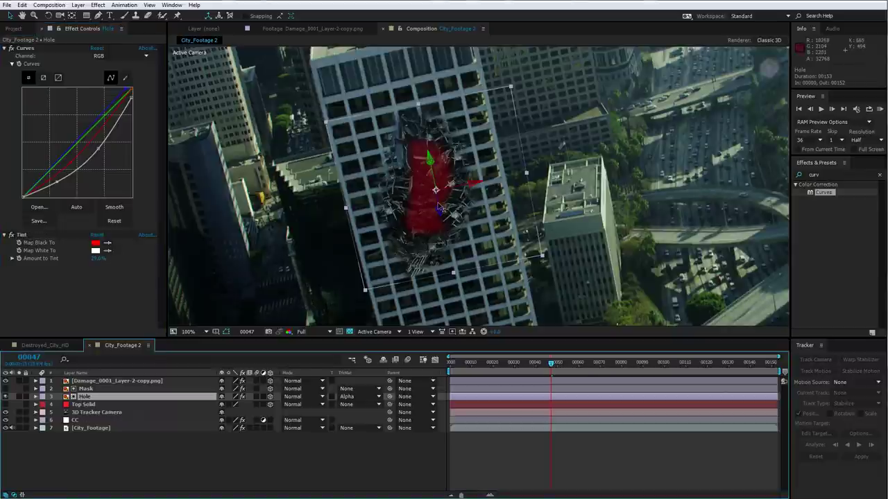
{"action": "left_click_drag", "start_coordinate": [438, 206], "coordinate": [455, 222]}
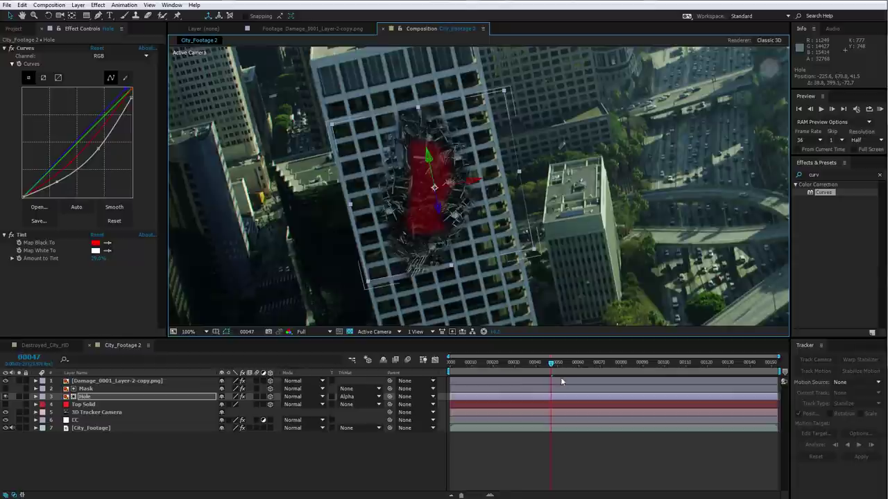
{"action": "mouse_move", "coordinate": [551, 363]}
{"action": "left_mouse_down"}
{"action": "mouse_move", "coordinate": [532, 373]}
{"action": "mouse_move", "coordinate": [555, 374]}
{"action": "mouse_move", "coordinate": [541, 374]}
{"action": "left_mouse_up"}
{"action": "left_click_drag", "start_coordinate": [535, 230], "coordinate": [589, 275]}
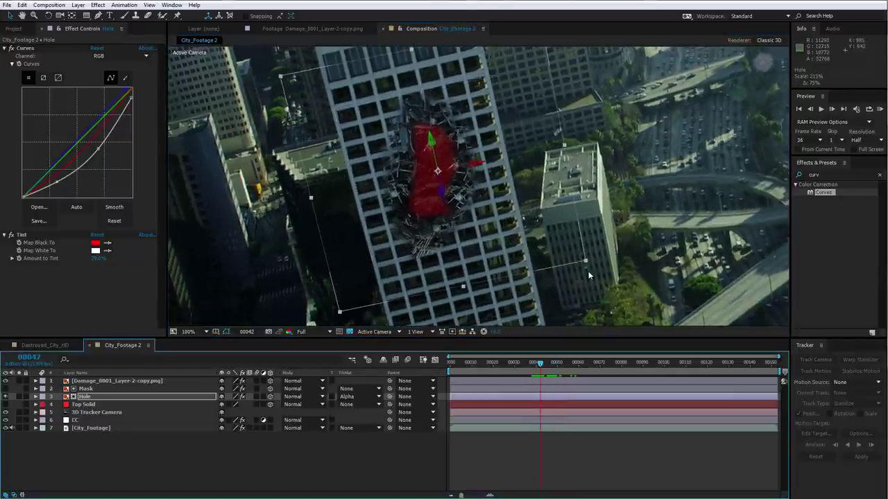
- Shift the Hole layer slightly behind the building's damage and turn off its red Tint effect, checking the result in a preview
{"action": "mouse_move", "coordinate": [455, 228]}
{"action": "left_mouse_down"}
{"action": "mouse_move", "coordinate": [483, 247]}
{"action": "mouse_move", "coordinate": [463, 228]}
{"action": "left_mouse_up"}
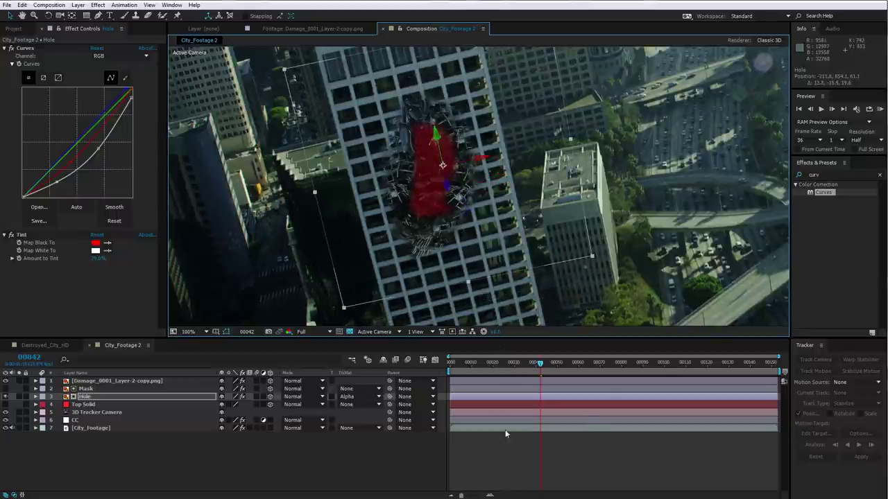
{"action": "key", "text": "space"}
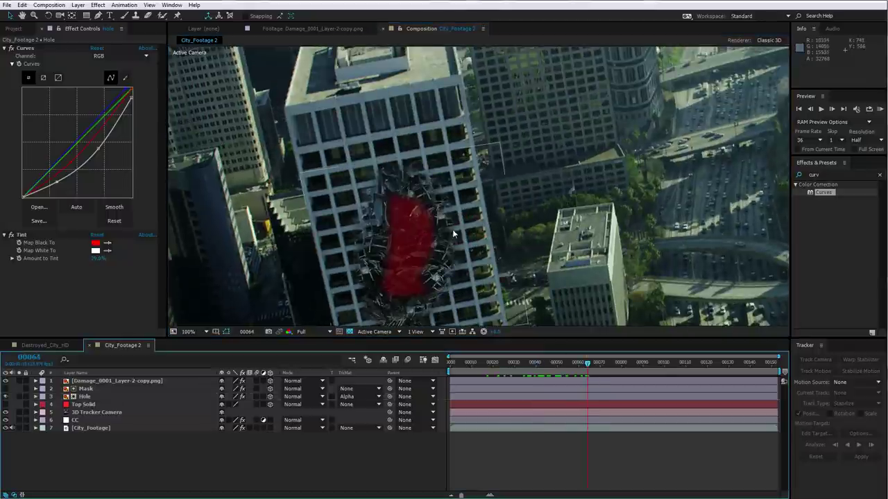
{"action": "left_click", "coordinate": [11, 235]}
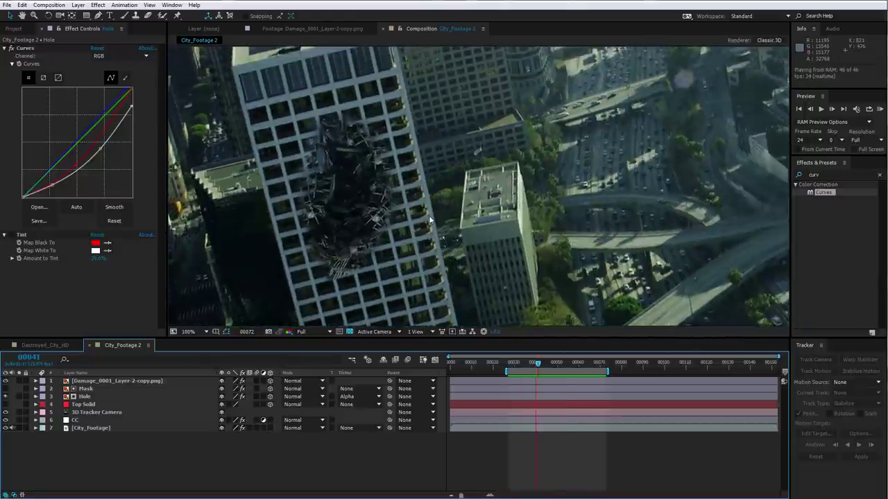
{"action": "key", "text": "space"}
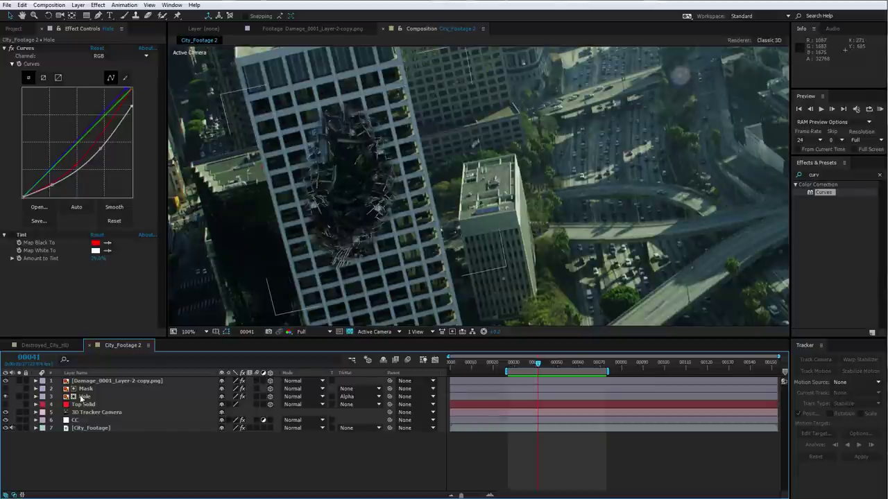
- Rename the topmost Damage_0001_Layer-2-copy.png layer as Front Hole
{"action": "left_click", "coordinate": [92, 380]}
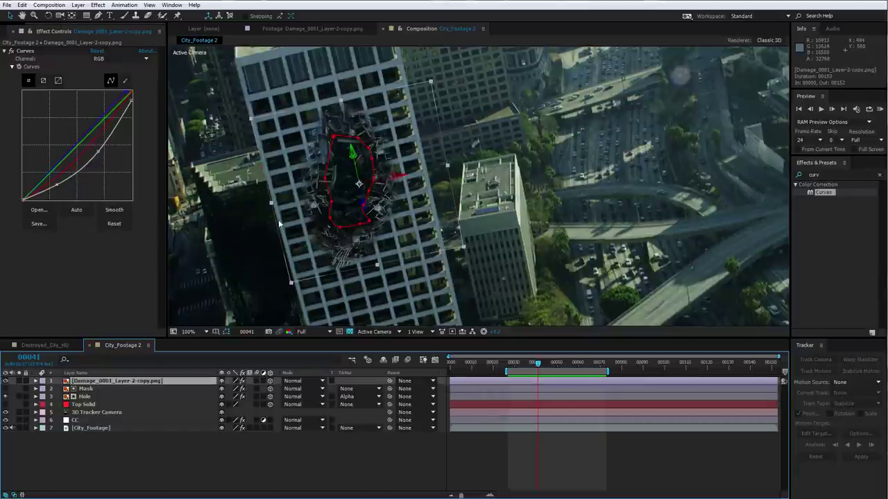
{"action": "key", "text": "Return"}
{"action": "type", "text": "f"}
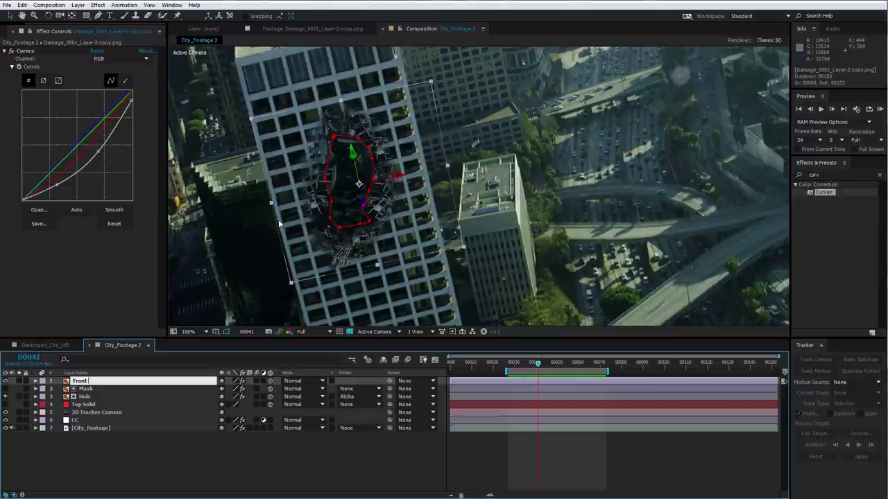
{"action": "type", "text": "ront Hole"}
{"action": "key", "text": "Return"}
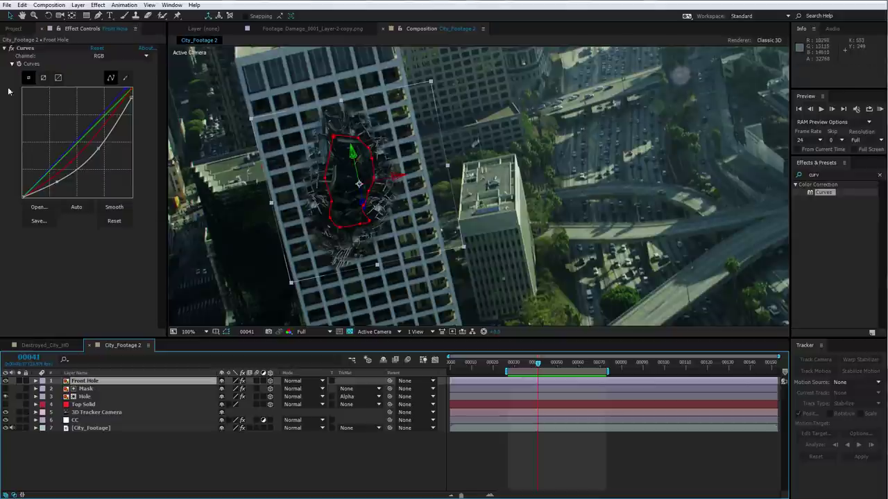
- Reshape the Front Hole layer's RGB curve to darken its midtones and preview the damage in motion
{"action": "left_click", "coordinate": [60, 186]}
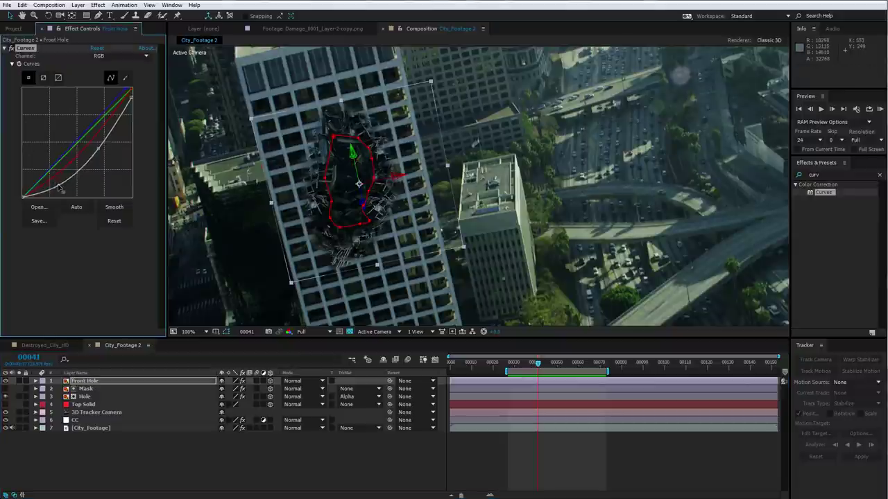
{"action": "left_click_drag", "start_coordinate": [98, 147], "coordinate": [106, 147]}
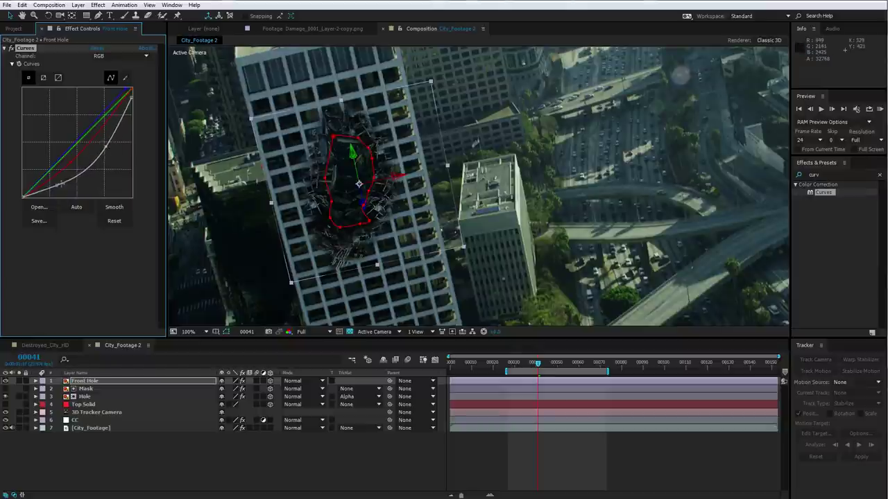
{"action": "left_click_drag", "start_coordinate": [60, 184], "coordinate": [56, 185]}
{"action": "left_click", "coordinate": [537, 452]}
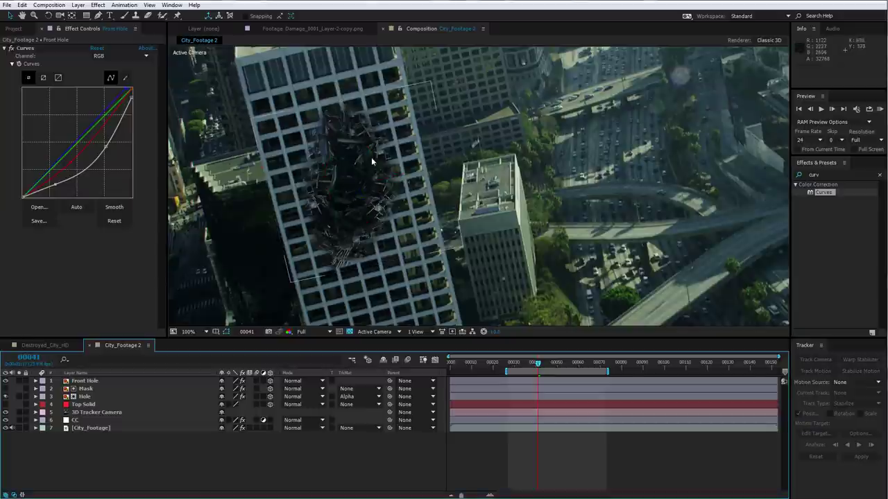
{"action": "key", "text": "KP_0"}
{"action": "key", "text": "space"}
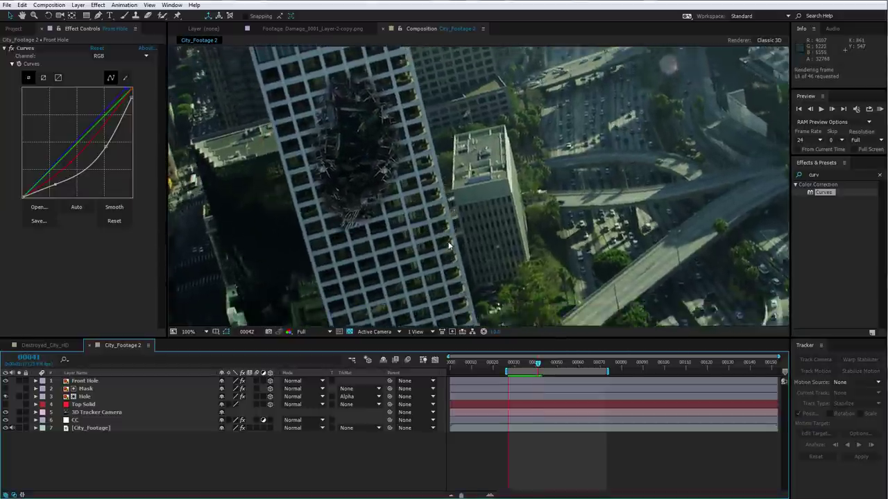
{"action": "key", "text": "space"}
- Duplicate the Front Hole layer, move the copy down to the lower end of the damage and scale it to about 82%
{"action": "left_click", "coordinate": [100, 383]}
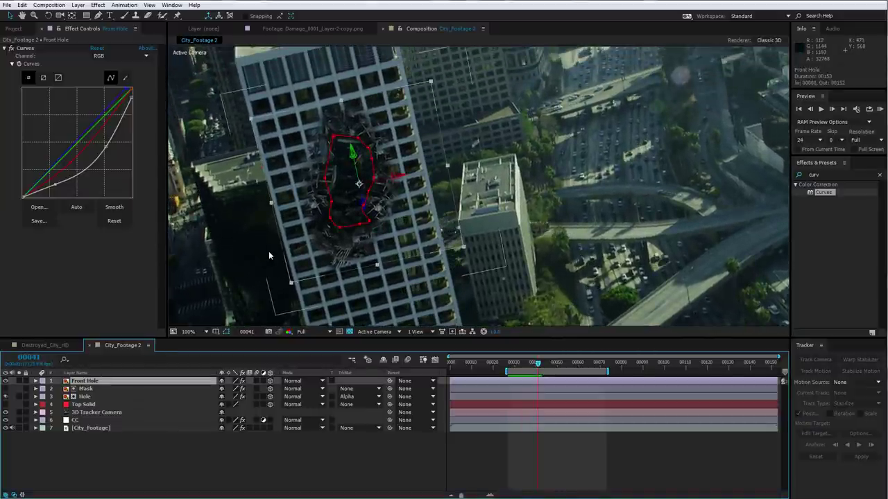
{"action": "key", "text": "ctrl+d"}
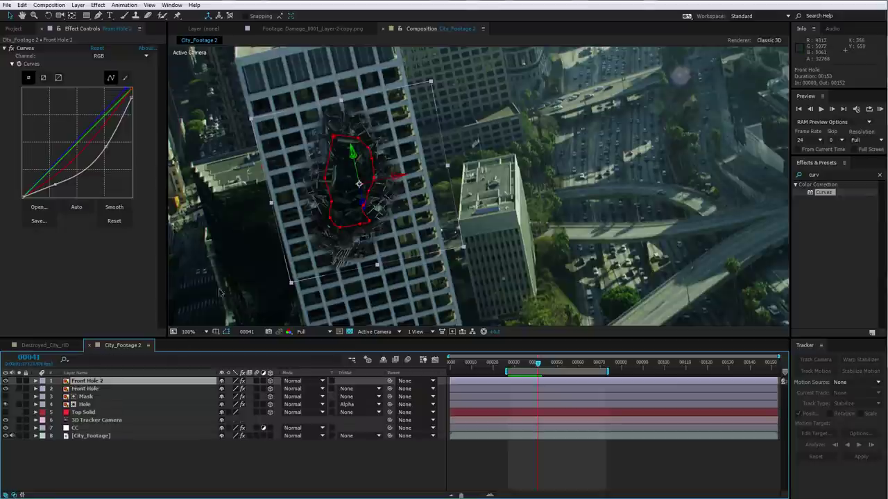
{"action": "left_click_drag", "start_coordinate": [356, 163], "coordinate": [374, 286]}
{"action": "left_click_drag", "start_coordinate": [473, 298], "coordinate": [435, 273]}
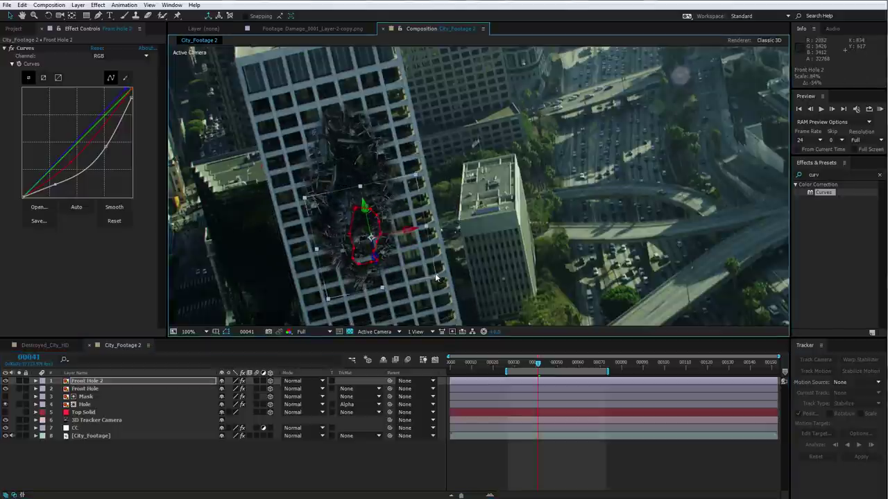
- Delete the mask on Front Hole 2 and rotate the layer to vary the damage at the lower end of the hole
{"action": "key", "text": "m"}
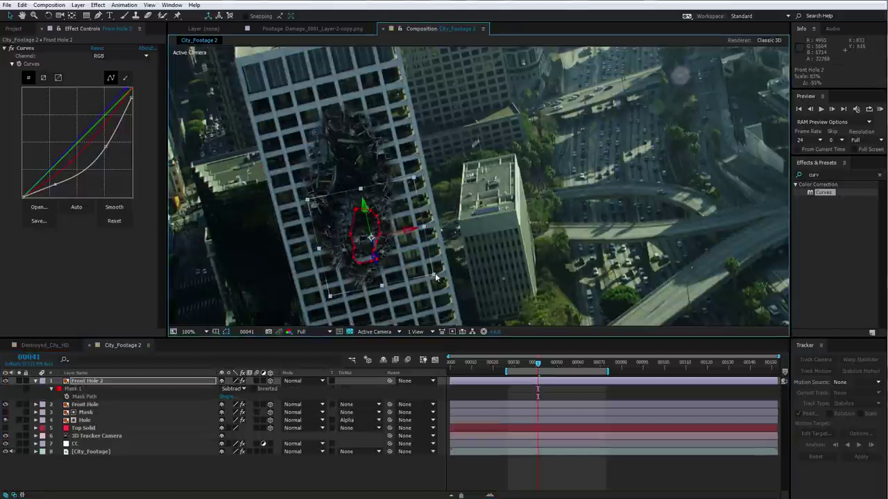
{"action": "key", "text": "m"}
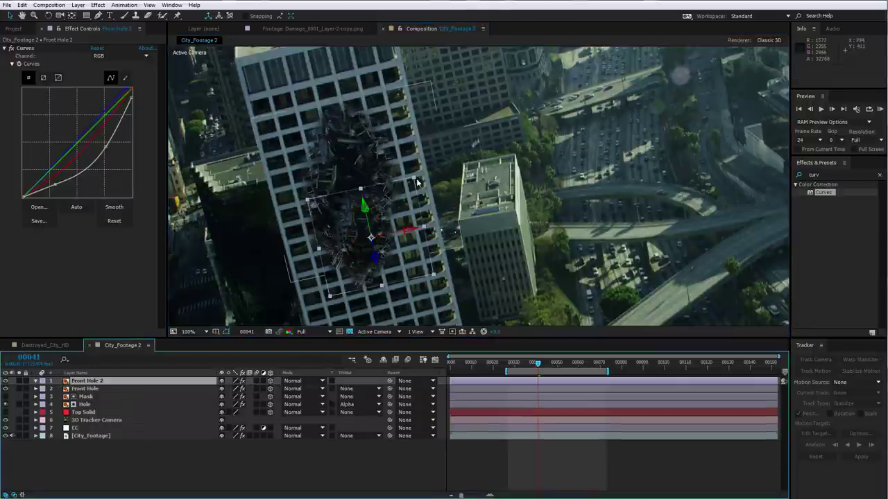
{"action": "key", "text": "w"}
{"action": "left_click_drag", "start_coordinate": [372, 258], "coordinate": [317, 267]}
{"action": "key", "text": "v"}
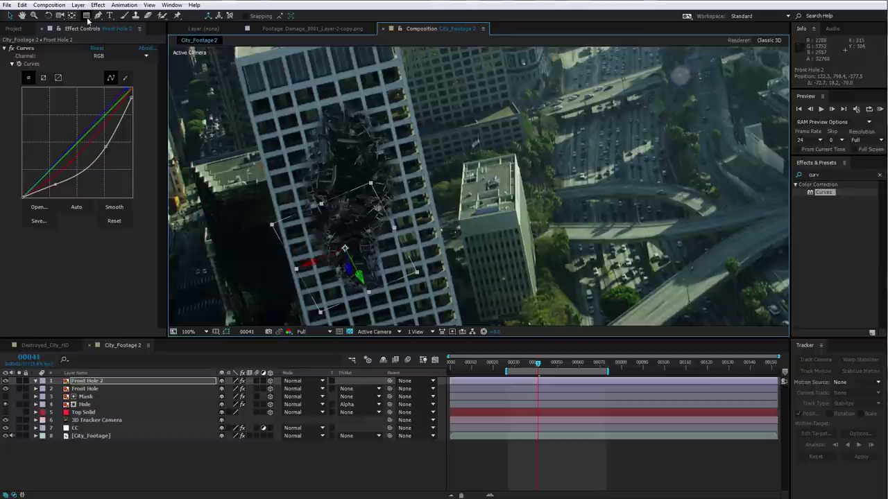
- Draw an elliptical mask over the upper part of Front Hole 2 and set its mode to Subtract
{"action": "left_click_drag", "start_coordinate": [88, 21], "coordinate": [111, 40]}
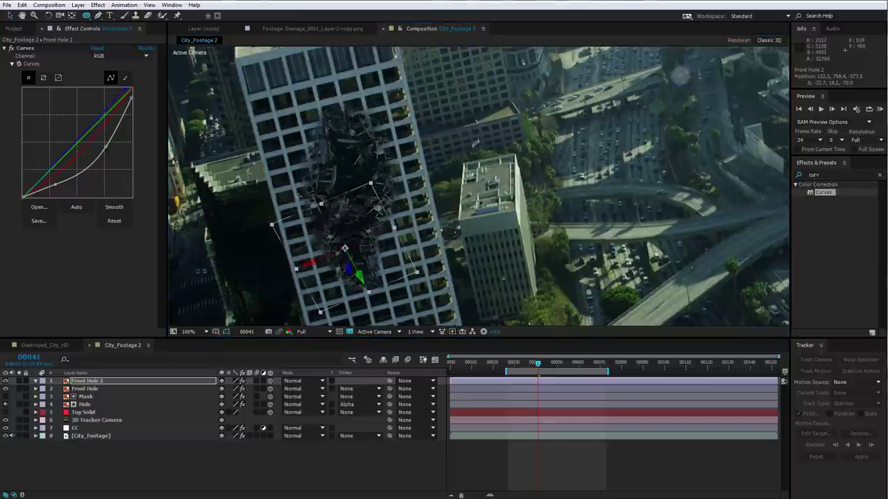
{"action": "left_click_drag", "start_coordinate": [309, 168], "coordinate": [387, 238]}
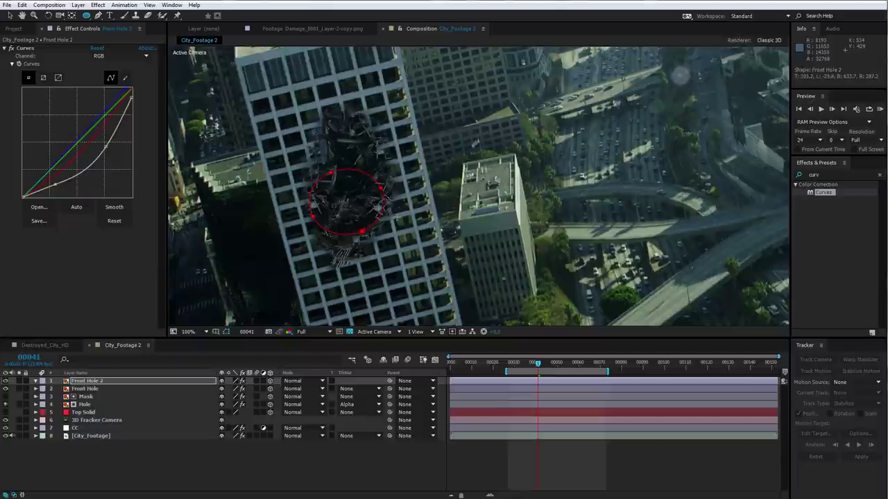
{"action": "left_click", "coordinate": [25, 380]}
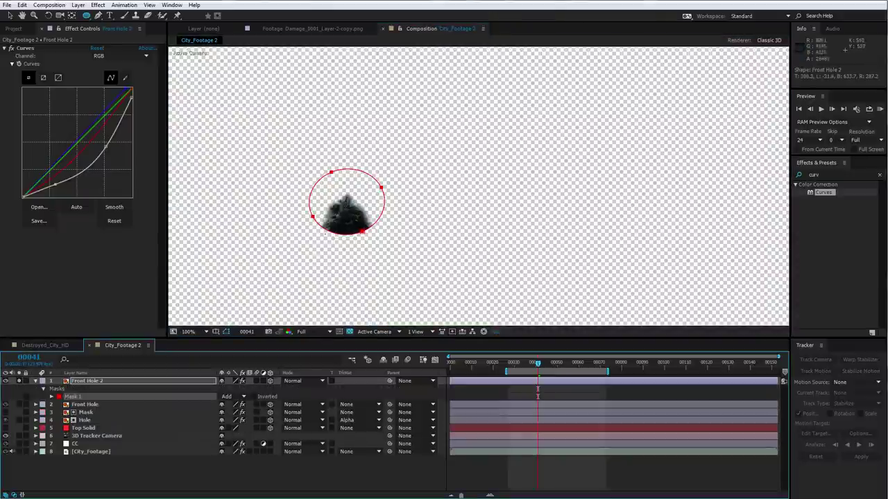
{"action": "left_click", "coordinate": [236, 396]}
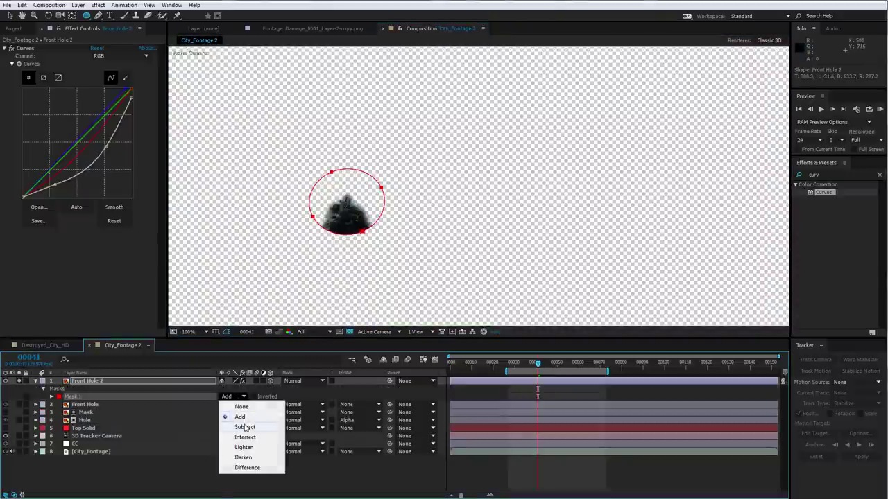
{"action": "left_click", "coordinate": [246, 424]}
- Feather the subtracted ellipse mask so Front Hole 2 blends into the damage above, and unsolo the layer
{"action": "key", "text": "f"}
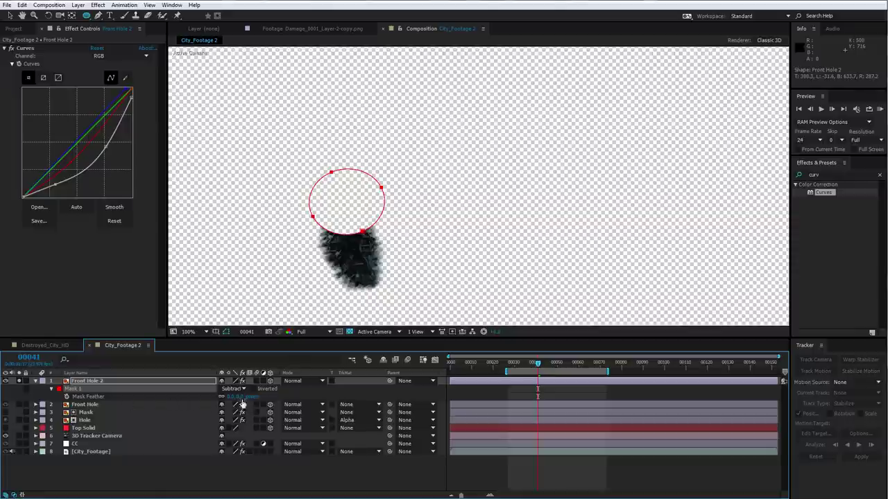
{"action": "left_click_drag", "start_coordinate": [242, 403], "coordinate": [258, 397]}
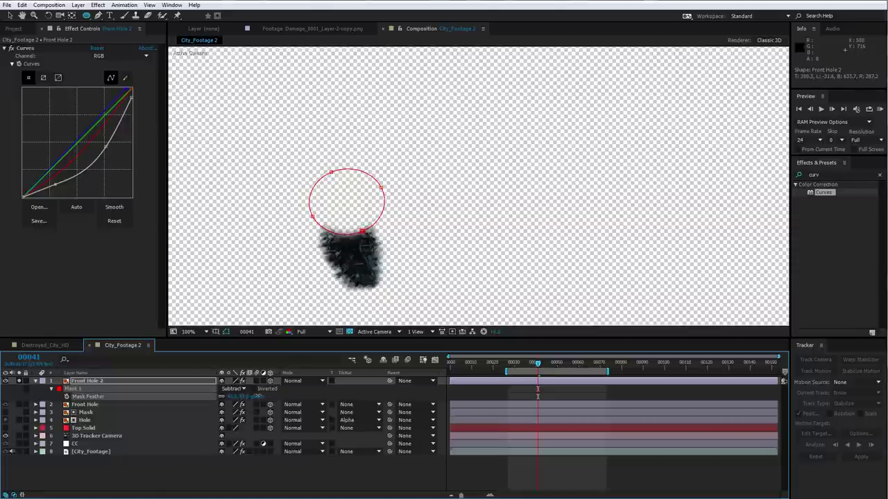
{"action": "left_click", "coordinate": [21, 381]}
{"action": "left_click", "coordinate": [464, 461]}
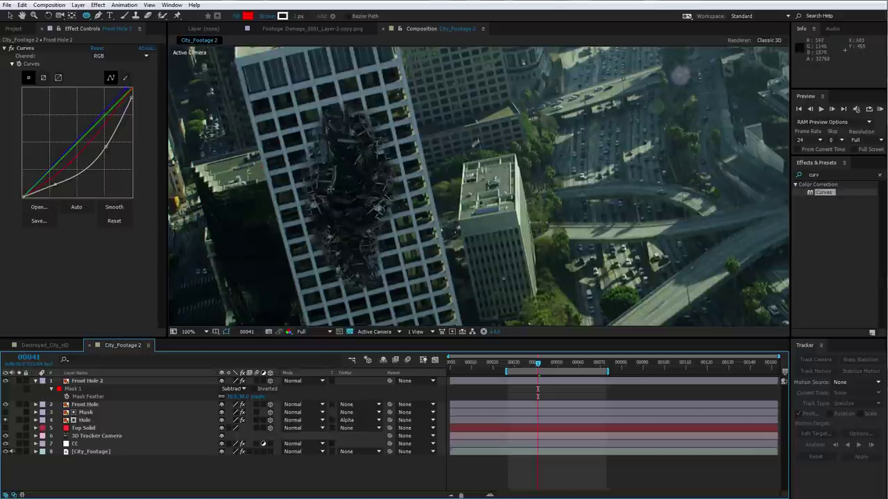
- Preview the extended building damage in motion and collapse the Front Hole 2 layer's mask properties
{"action": "left_click_drag", "start_coordinate": [517, 365], "coordinate": [528, 366]}
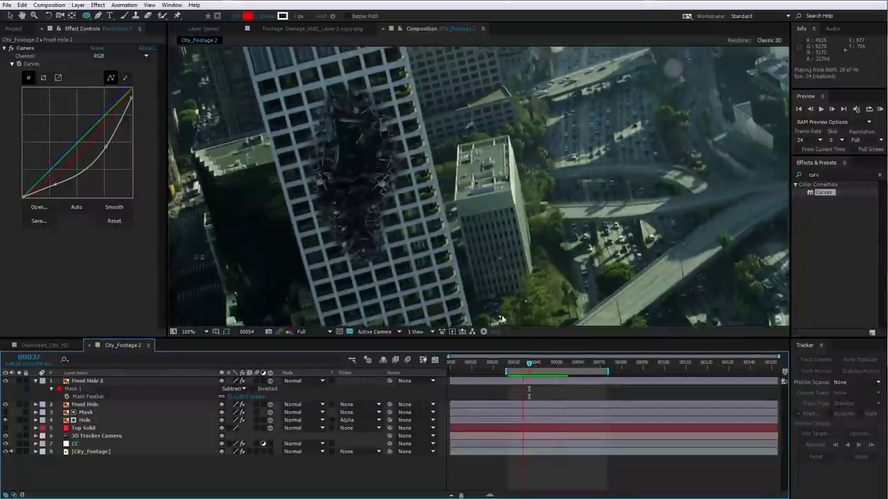
{"action": "left_click", "coordinate": [36, 380]}
{"action": "left_click", "coordinate": [138, 381]}
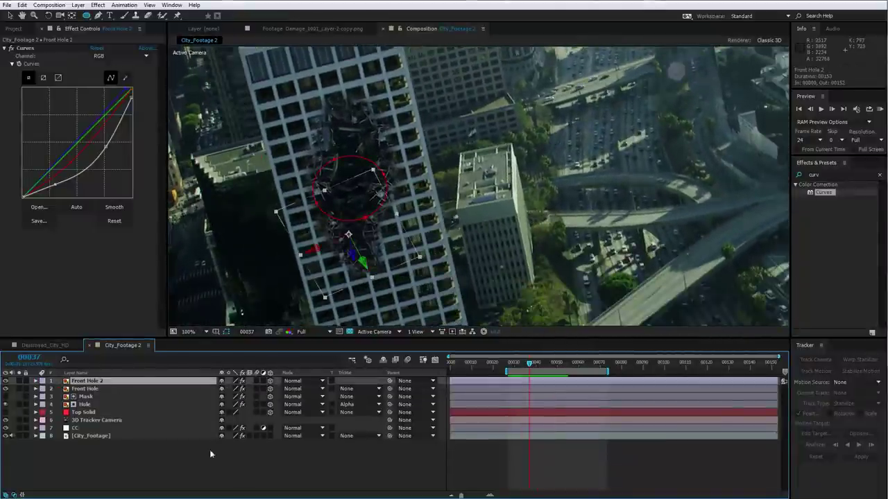
{"action": "left_click", "coordinate": [494, 454]}
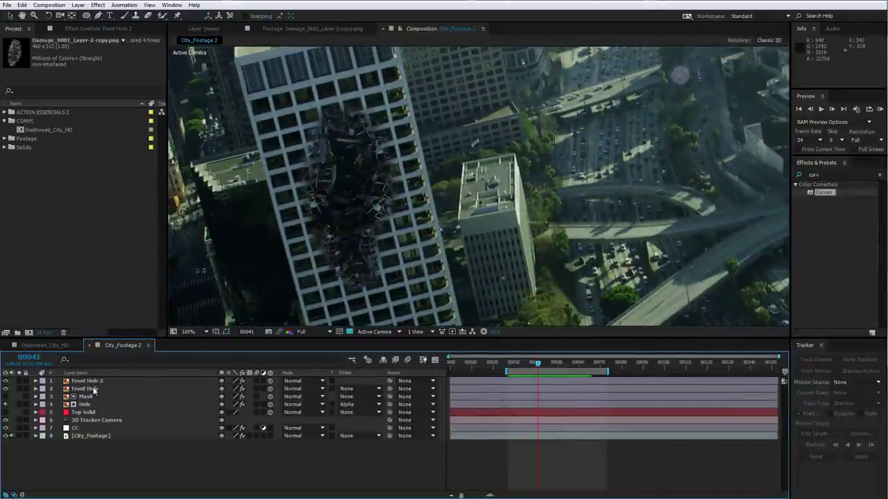
- Solo the Front Hole 2 layer and duplicate it
{"action": "left_click", "coordinate": [87, 382]}
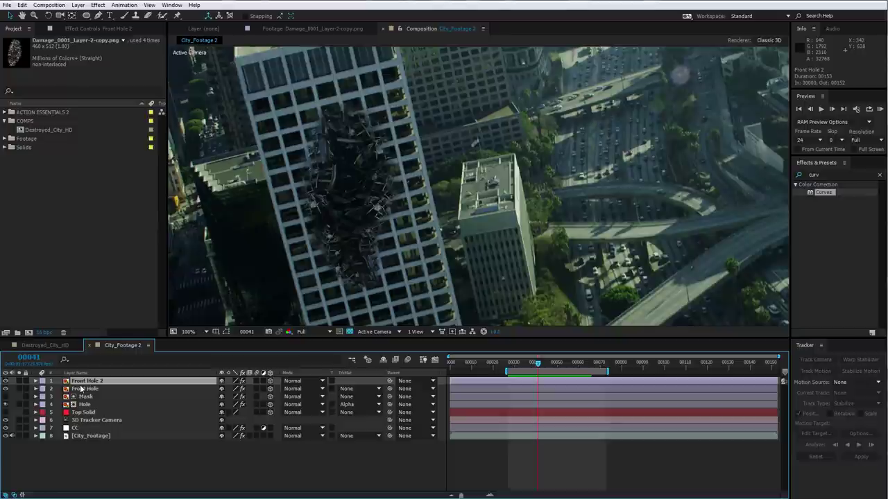
{"action": "left_click", "coordinate": [19, 381]}
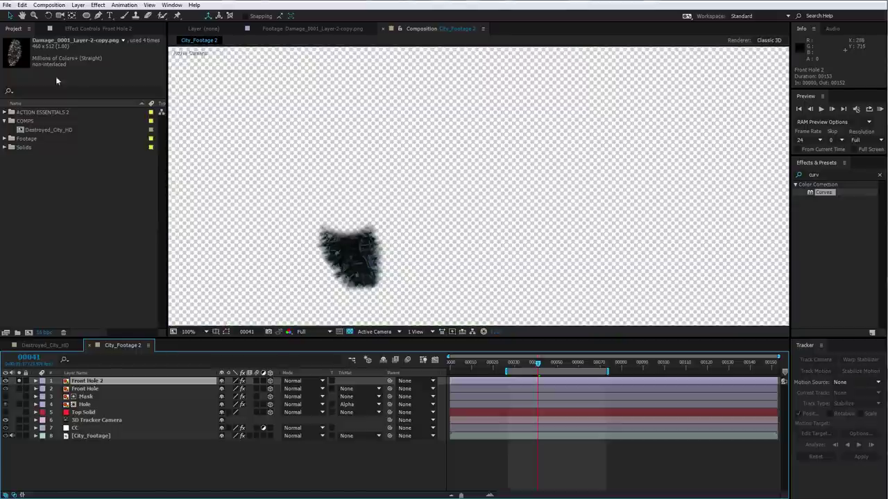
{"action": "left_click", "coordinate": [21, 6]}
{"action": "left_click", "coordinate": [36, 123]}
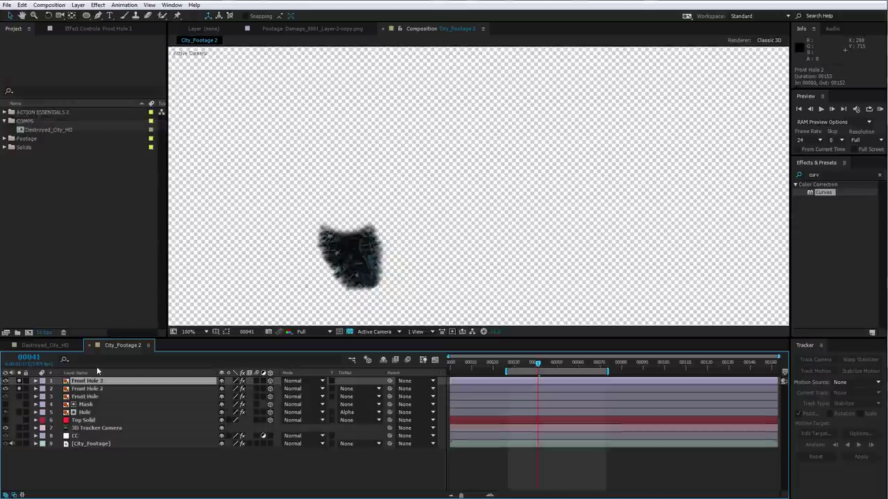
- Examine the Big_Fire_03.mov and Puffy_Smoke_01.mov clips in the ACTION ESSENTIALS 2 folder by scrubbing through their footage
{"action": "left_click", "coordinate": [4, 112]}
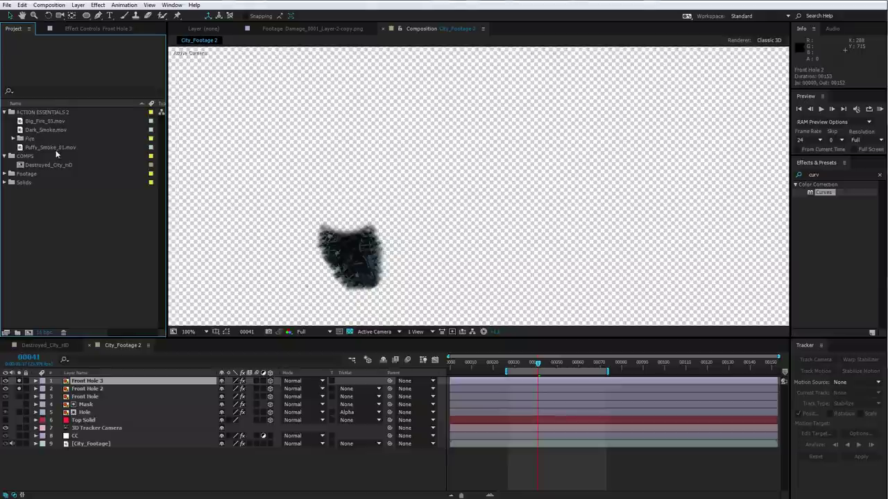
{"action": "double_click", "coordinate": [43, 120]}
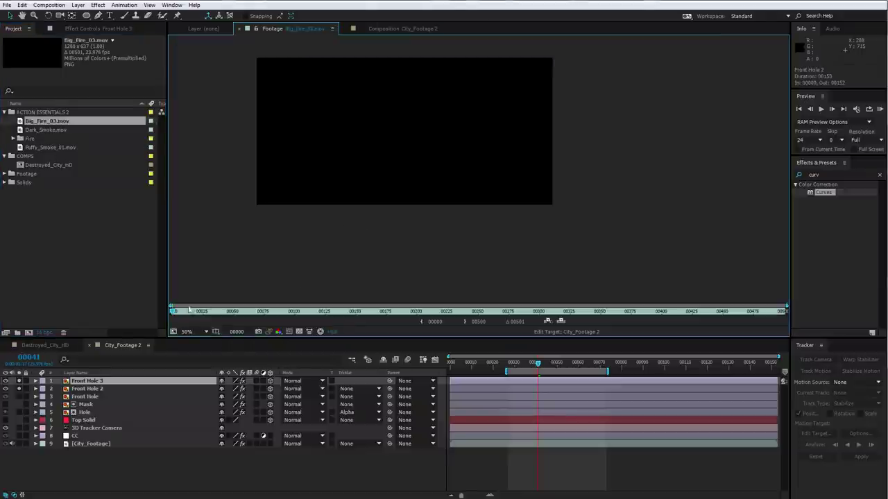
{"action": "left_click_drag", "start_coordinate": [222, 316], "coordinate": [224, 315]}
{"action": "left_click", "coordinate": [47, 129]}
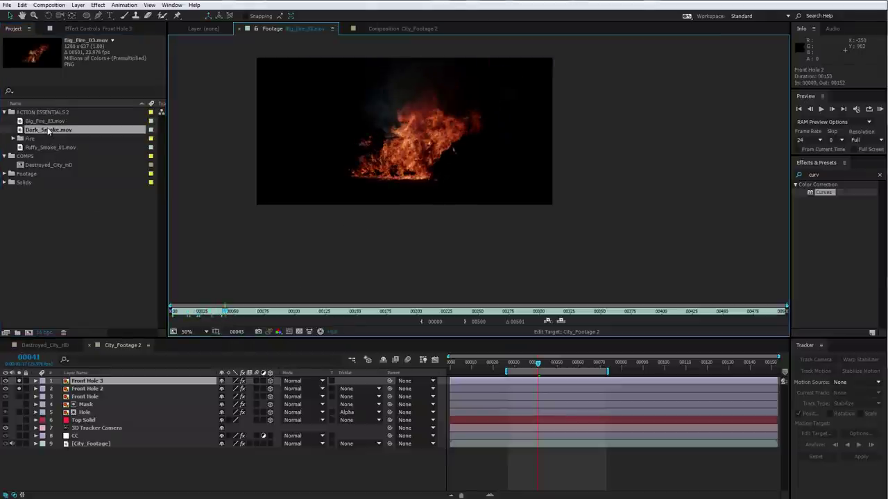
{"action": "left_click", "coordinate": [52, 147]}
{"action": "double_click", "coordinate": [52, 147]}
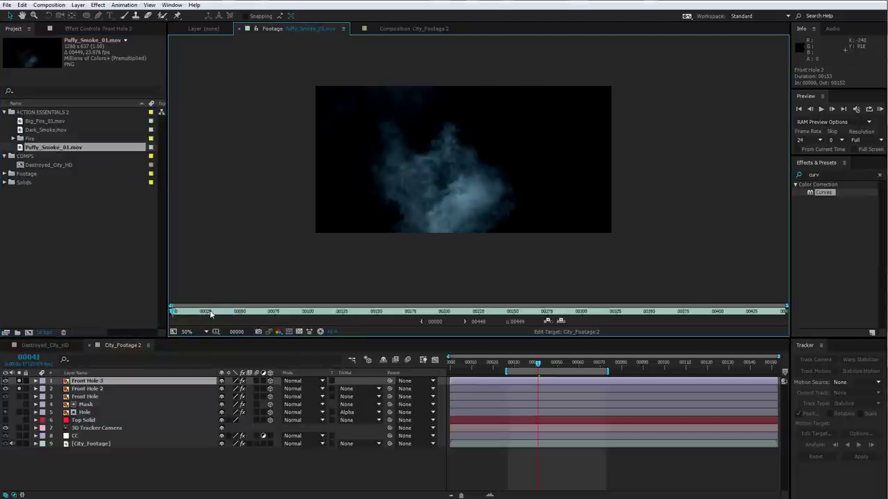
{"action": "left_click_drag", "start_coordinate": [210, 314], "coordinate": [234, 312]}
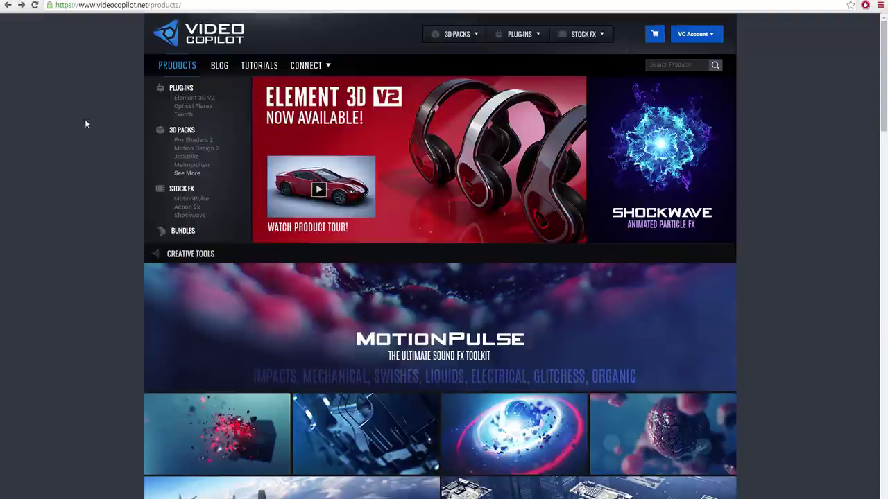
- Open the Action Essentials 2 product page on the Video Copilot site and look through its product features
{"action": "scroll", "coordinate": [83, 122], "scroll_direction": "down", "scroll_amount": 10}
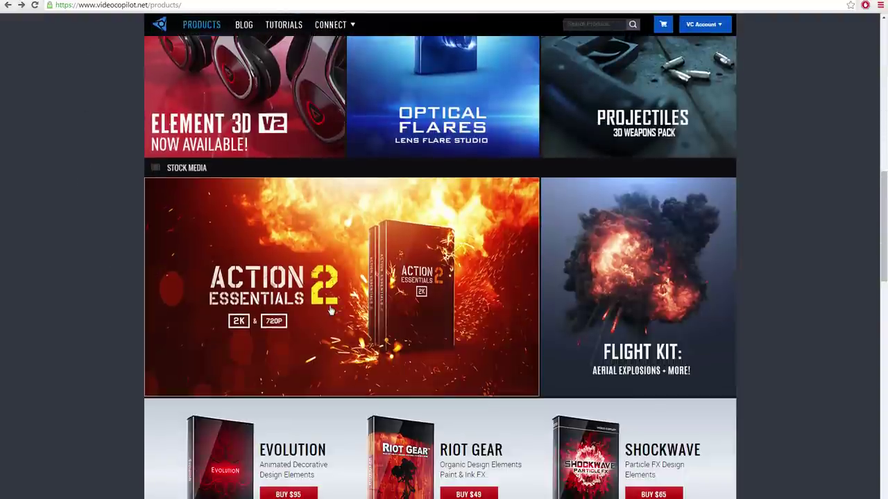
{"action": "left_click", "coordinate": [308, 310]}
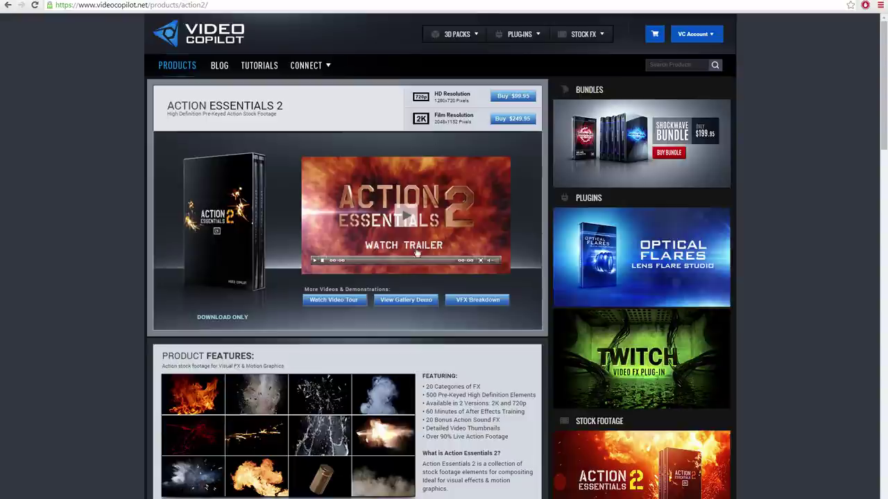
{"action": "scroll", "coordinate": [326, 332], "scroll_direction": "down", "scroll_amount": 3}
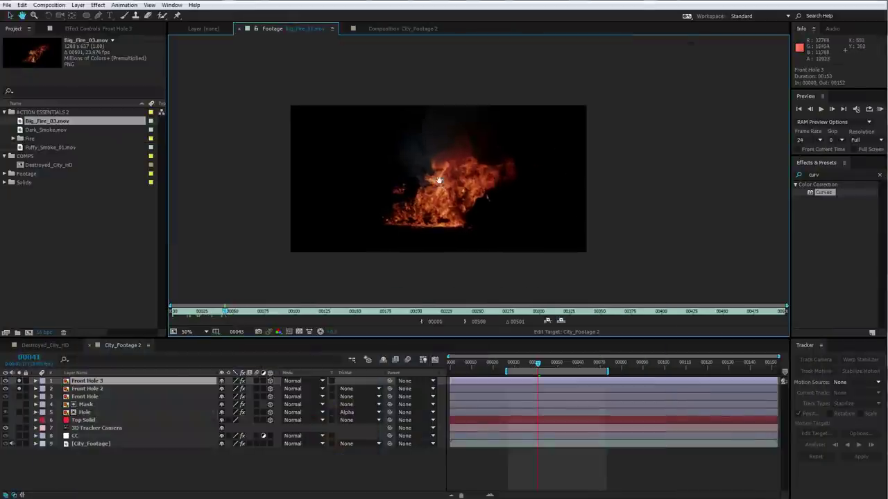
- Replace the source of the Front Hole 3 layer in City_Footage 2 with the Big_Fire_03.mov clip
{"action": "scroll", "coordinate": [383, 118], "scroll_direction": "up", "scroll_amount": 2}
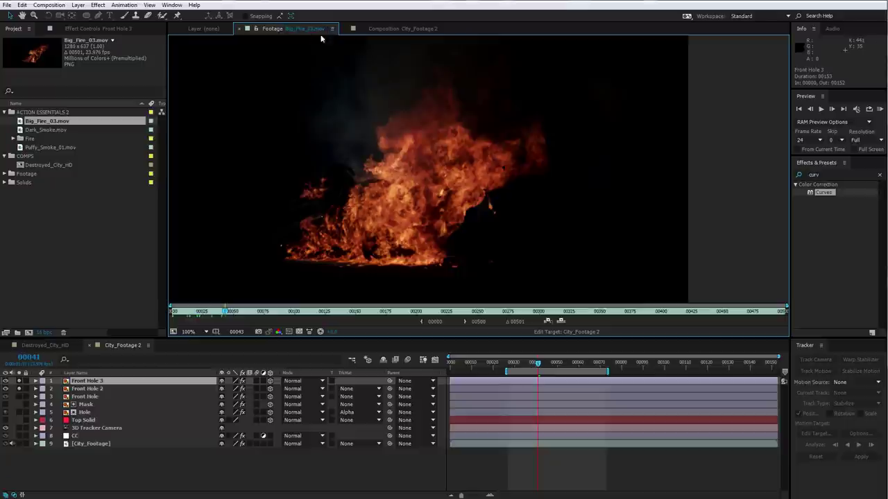
{"action": "left_click", "coordinate": [380, 29]}
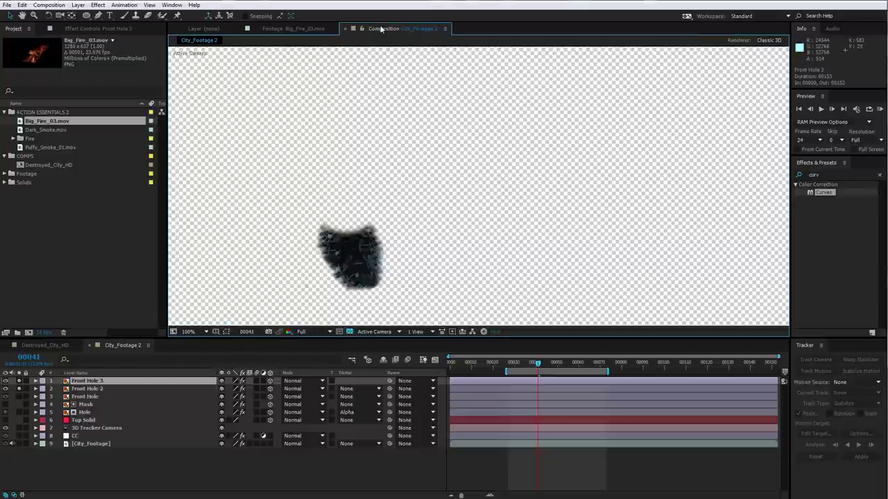
{"action": "left_click", "coordinate": [97, 381]}
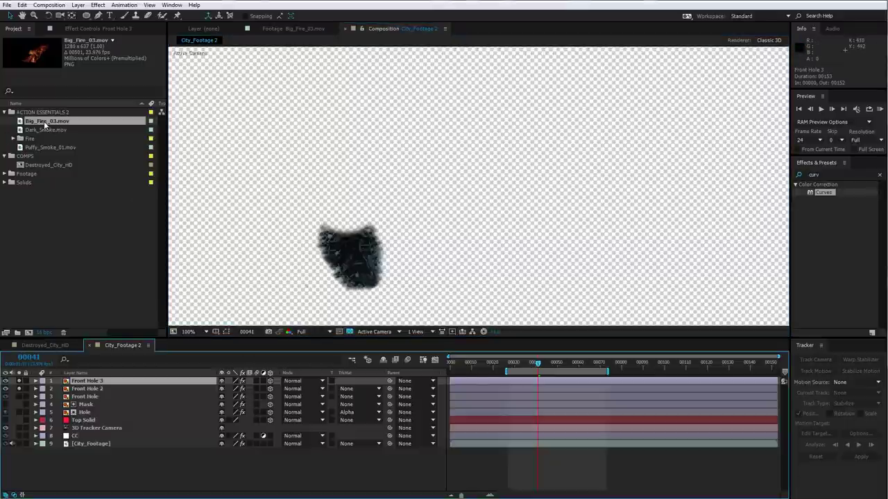
{"action": "left_click_drag", "start_coordinate": [43, 120], "coordinate": [350, 257]}
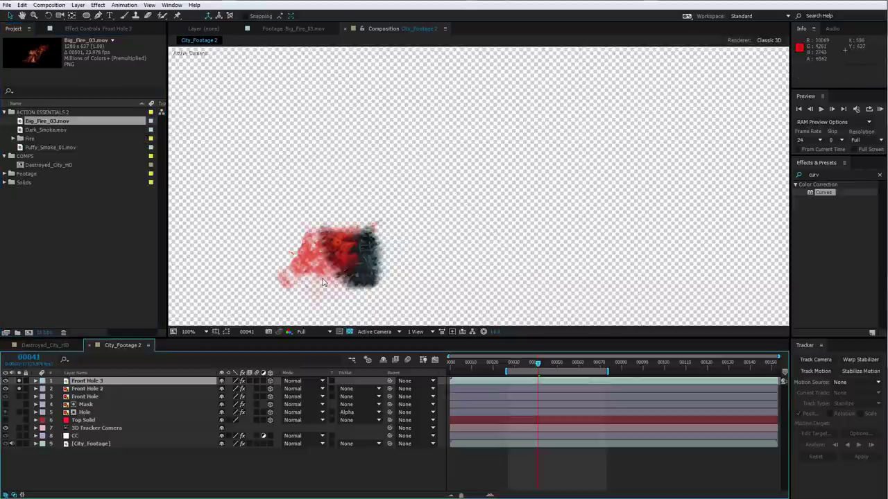
- Delete Mask 1 from the Front Hole 3 fire layer and hide the transparency grid
{"action": "left_click", "coordinate": [86, 382]}
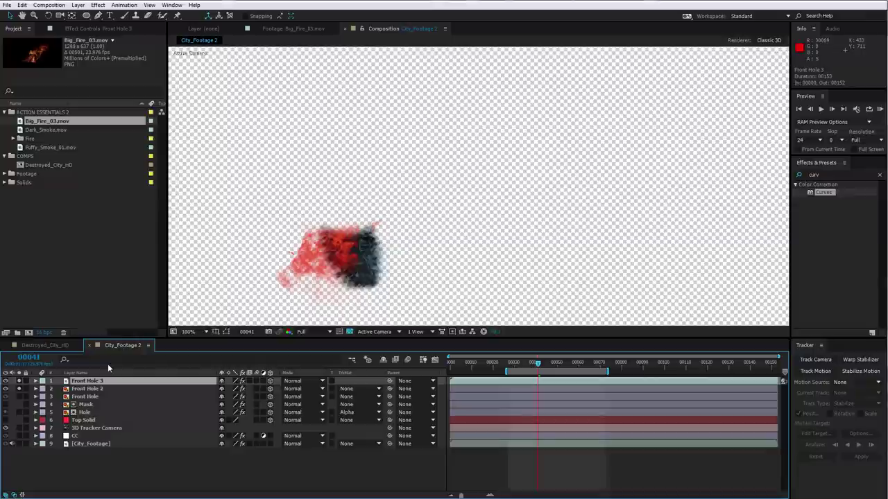
{"action": "key", "text": "m"}
{"action": "left_click", "coordinate": [76, 389]}
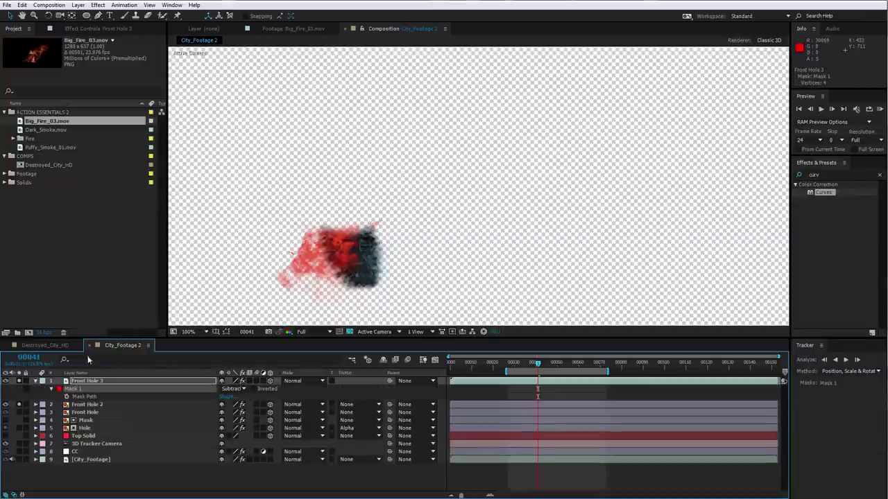
{"action": "key", "text": "Delete"}
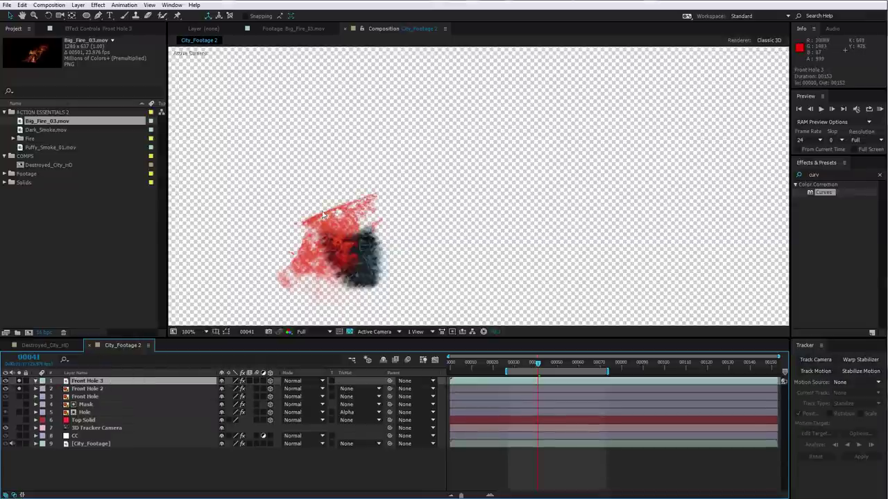
{"action": "left_click", "coordinate": [348, 332]}
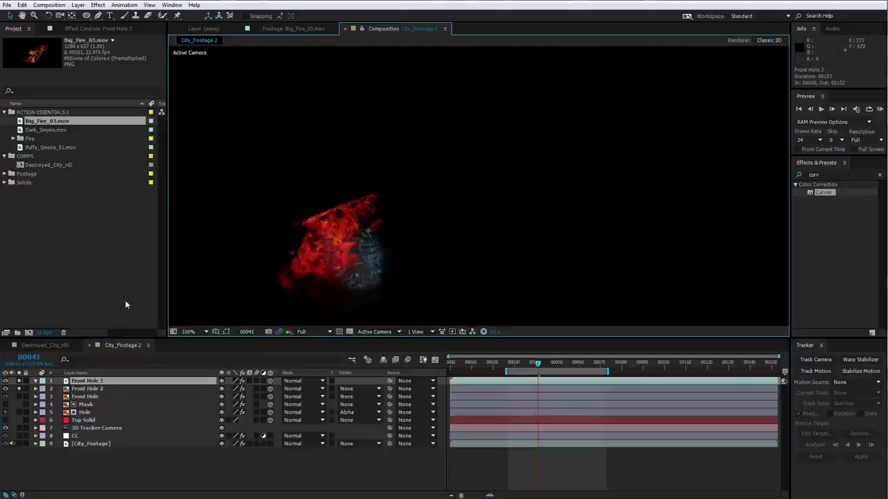
- Rotate the Front Hole 3 fire layer so the flames stand upright, and unsolo Front Hole 3 and Front Hole 2
{"action": "left_click", "coordinate": [345, 267]}
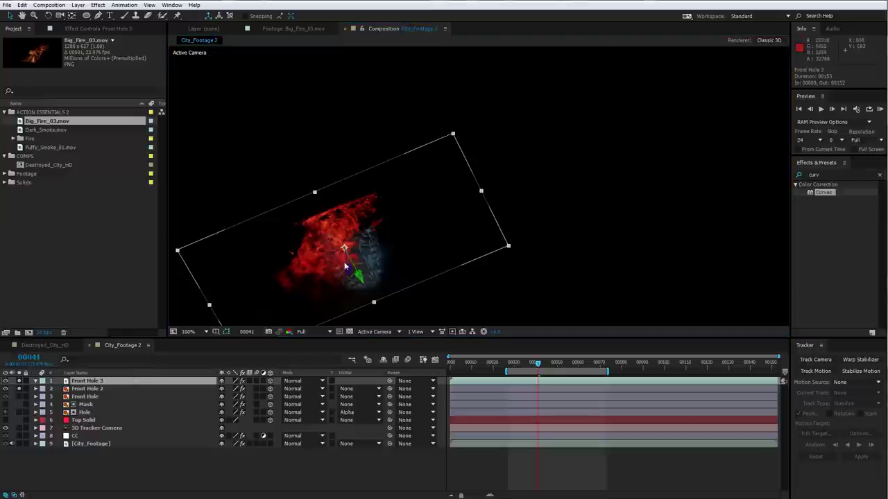
{"action": "left_click", "coordinate": [47, 16]}
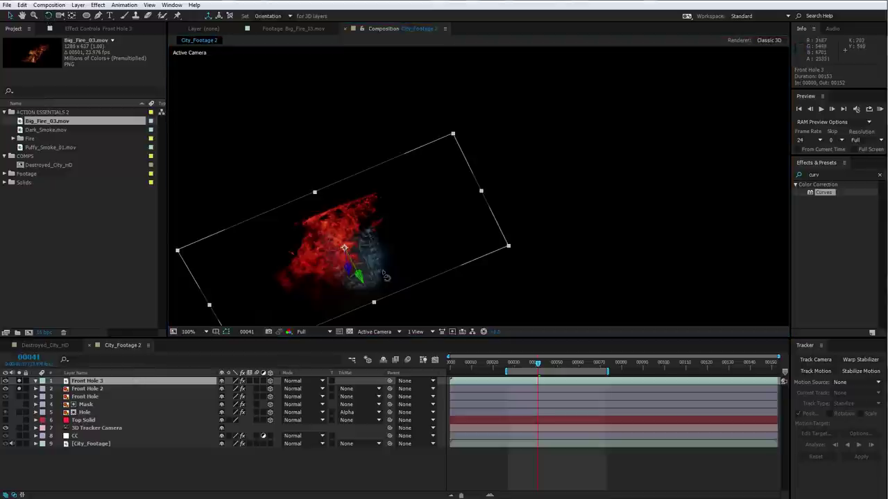
{"action": "left_click_drag", "start_coordinate": [345, 263], "coordinate": [442, 260]}
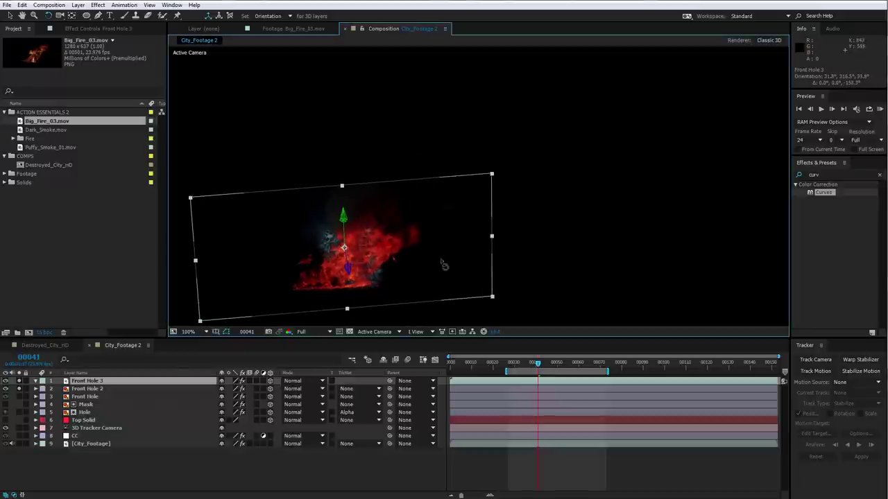
{"action": "left_click_drag", "start_coordinate": [19, 388], "coordinate": [19, 380]}
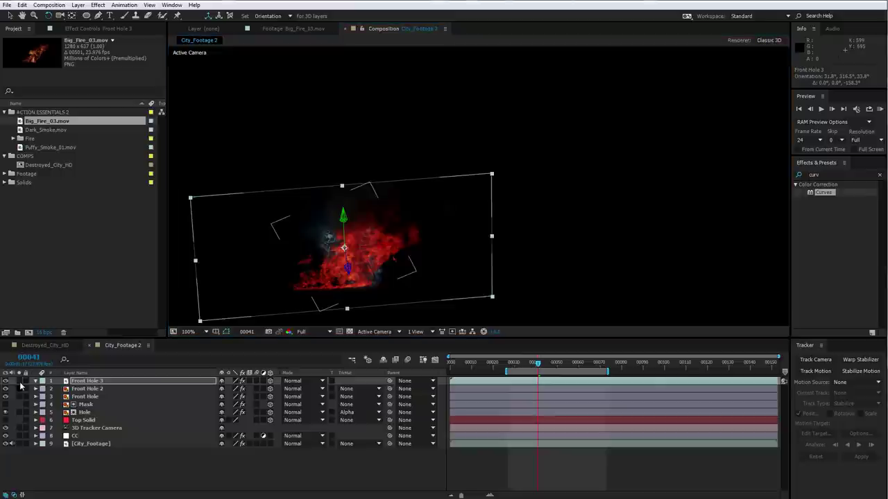
- Push the fire layer back in depth and move it up into the main hole in the building
{"action": "key", "text": "v"}
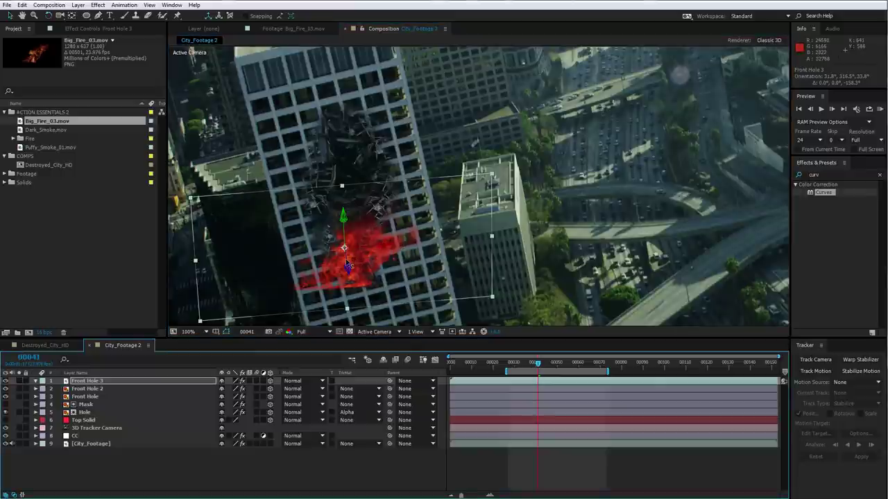
{"action": "left_click_drag", "start_coordinate": [349, 265], "coordinate": [415, 262]}
{"action": "left_click_drag", "start_coordinate": [373, 238], "coordinate": [351, 164]}
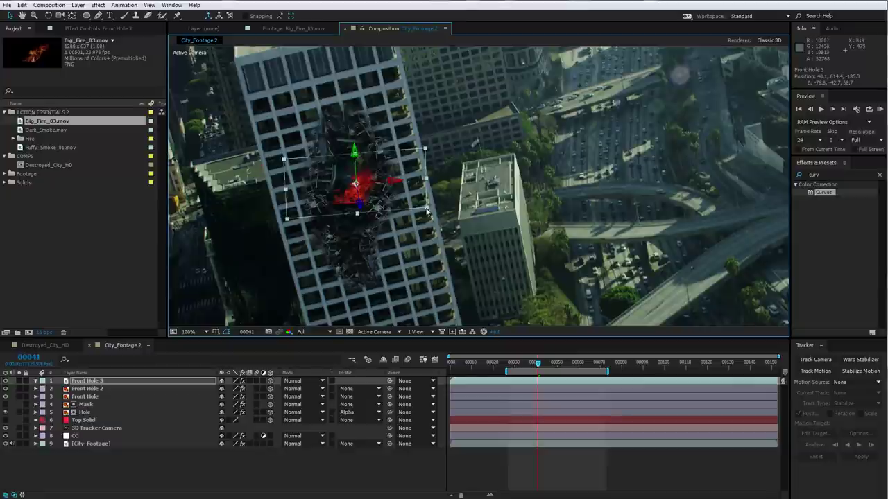
- Shrink and tilt the fire layer, nudge it deeper inside the building damage, and check the result in an enlarged view
{"action": "left_click_drag", "start_coordinate": [425, 208], "coordinate": [491, 178]}
{"action": "key", "text": "w"}
{"action": "key", "text": "v"}
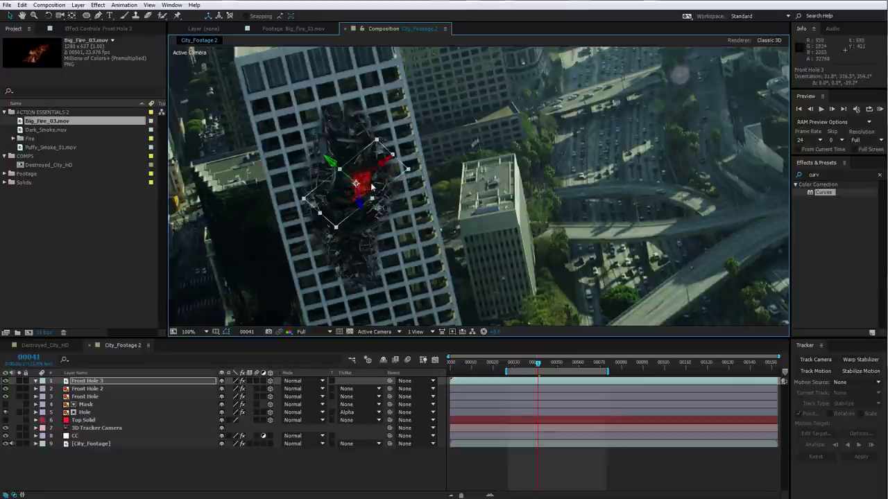
{"action": "mouse_move", "coordinate": [357, 183]}
{"action": "left_mouse_down"}
{"action": "mouse_move", "coordinate": [381, 196]}
{"action": "mouse_move", "coordinate": [406, 183]}
{"action": "mouse_move", "coordinate": [364, 196]}
{"action": "left_mouse_up"}
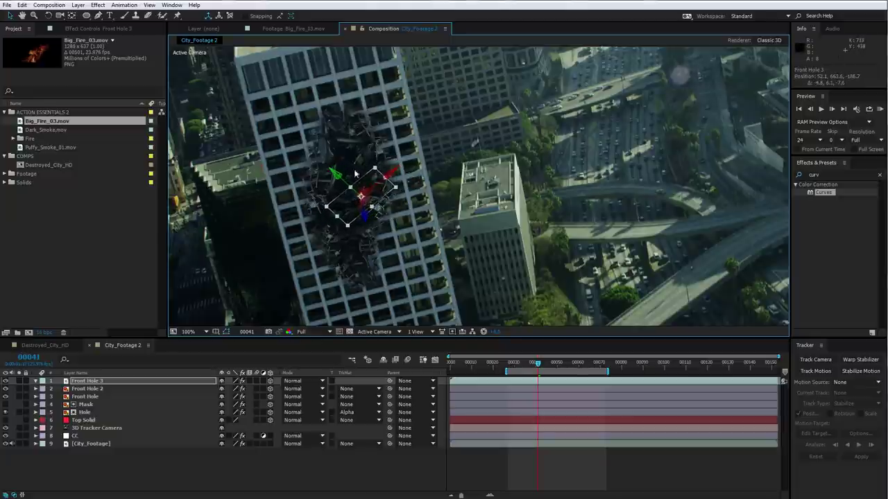
{"action": "key", "text": "grave"}
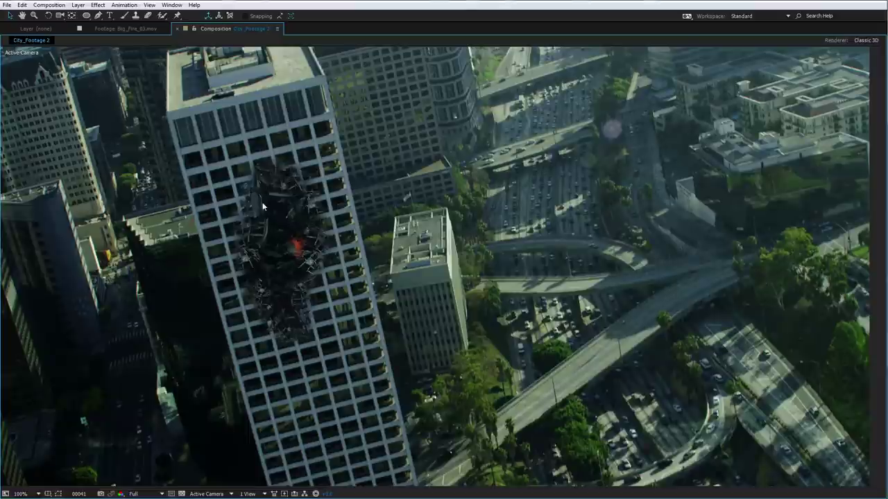
{"action": "key", "text": "grave"}
- Solo the Front Hole and Front Hole 2 layers to isolate the two damage pieces
{"action": "left_click", "coordinate": [90, 396]}
{"action": "left_click", "coordinate": [18, 396]}
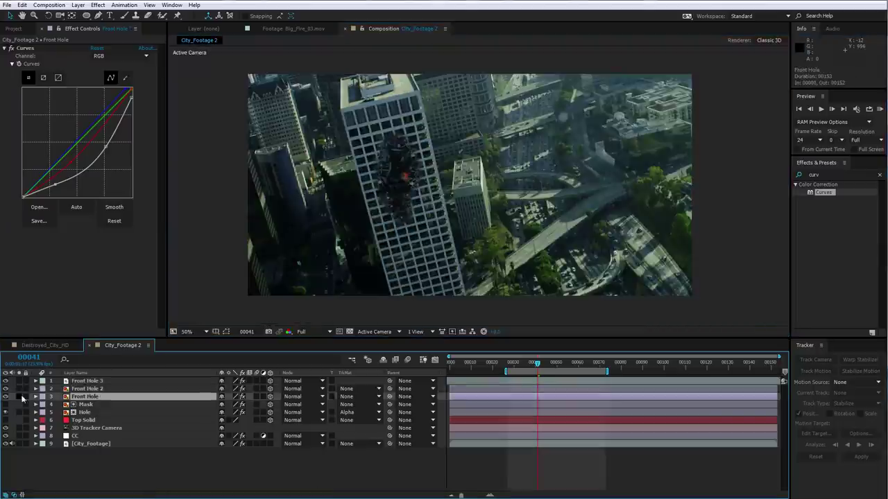
{"action": "key", "text": "period"}
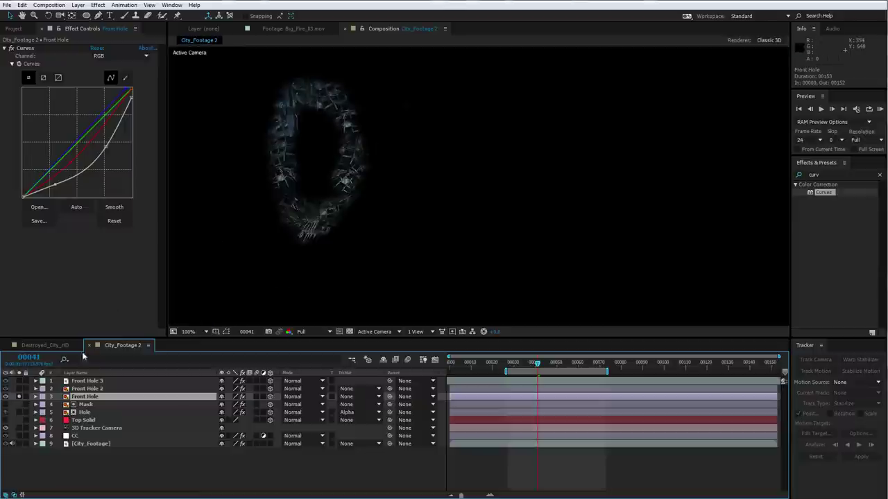
{"action": "left_click", "coordinate": [99, 390]}
{"action": "left_click", "coordinate": [20, 389]}
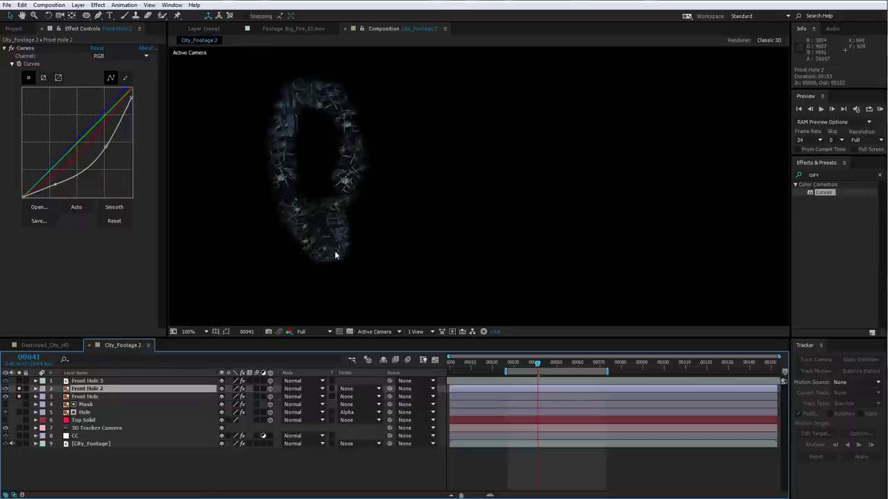
- Rename the Front Hole 2 layer as Bottom Hole and unsolo it
{"action": "key", "text": "Return"}
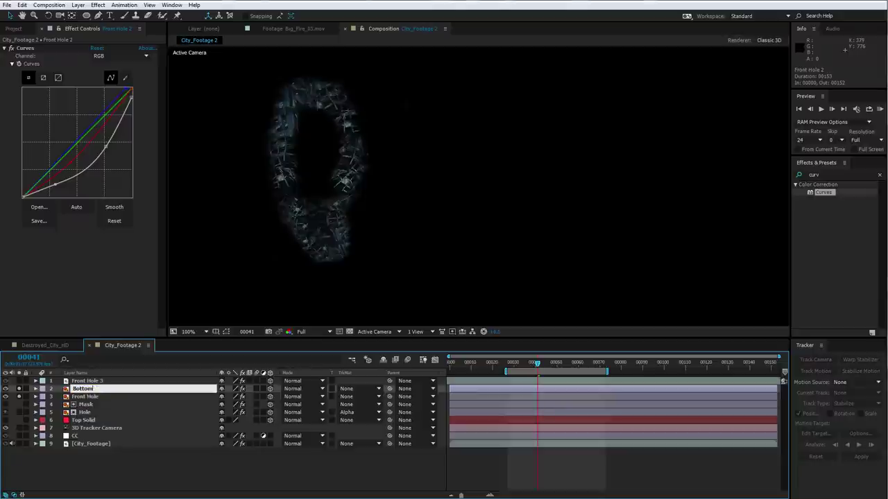
{"action": "type", "text": "Bottom Hole"}
{"action": "key", "text": "Return"}
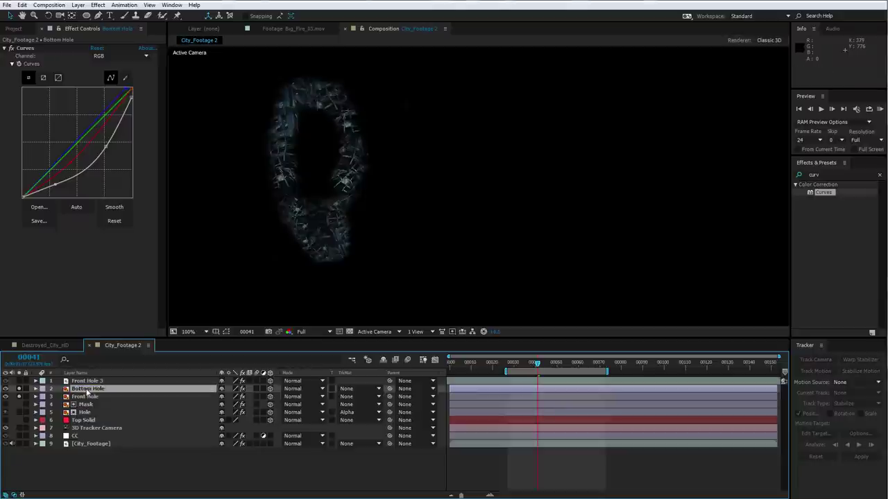
{"action": "left_click", "coordinate": [20, 390]}
- Duplicate the Front Hole layer, leave only the duplicate soloed, and show the transparency grid
{"action": "left_click", "coordinate": [89, 398]}
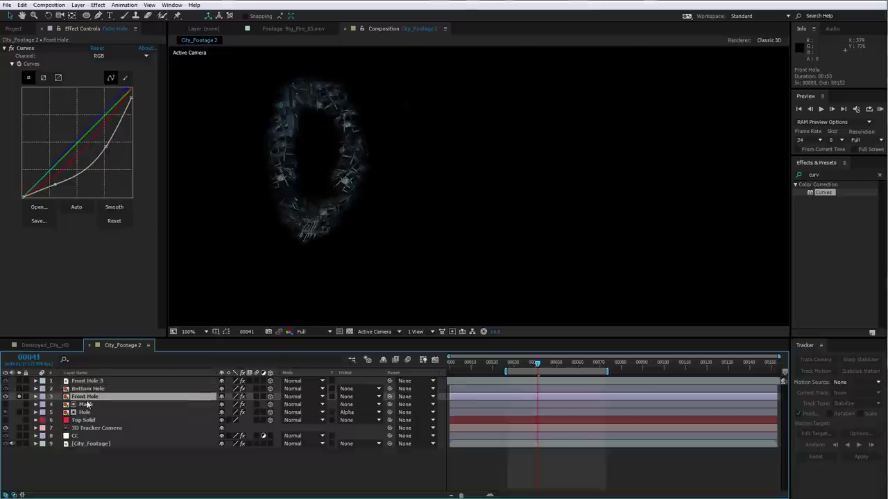
{"action": "left_click", "coordinate": [24, 6]}
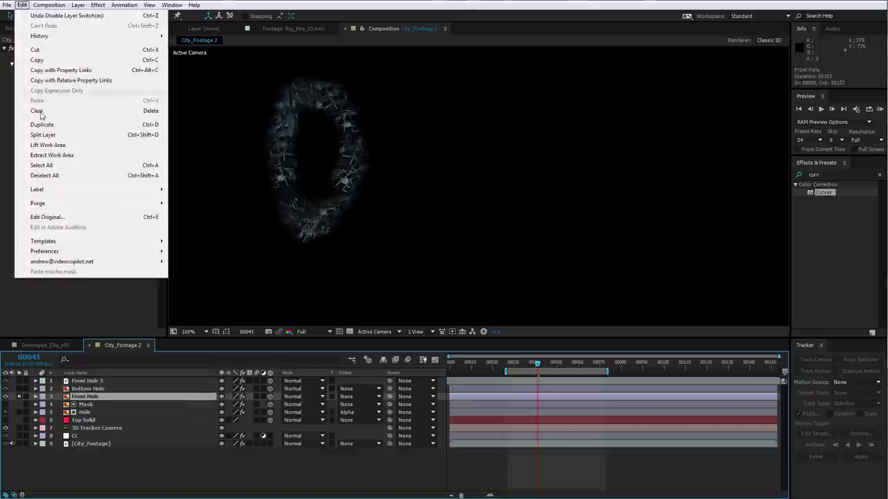
{"action": "left_click", "coordinate": [43, 120]}
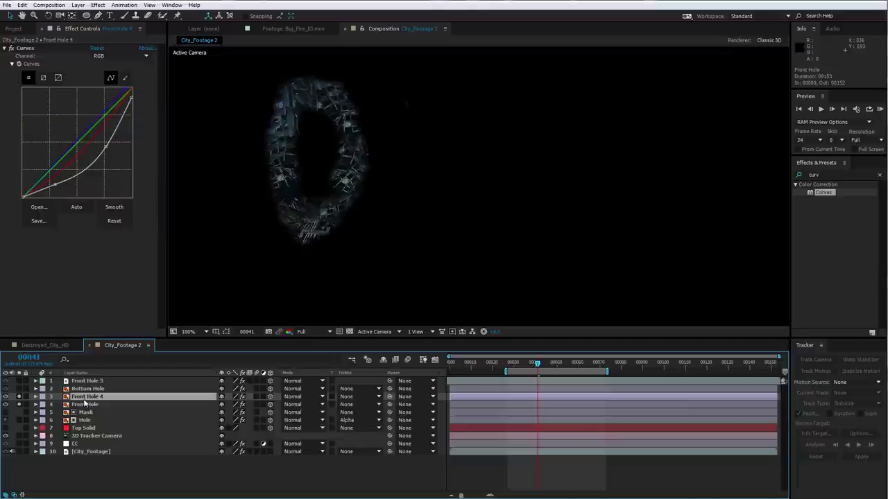
{"action": "left_click", "coordinate": [18, 407]}
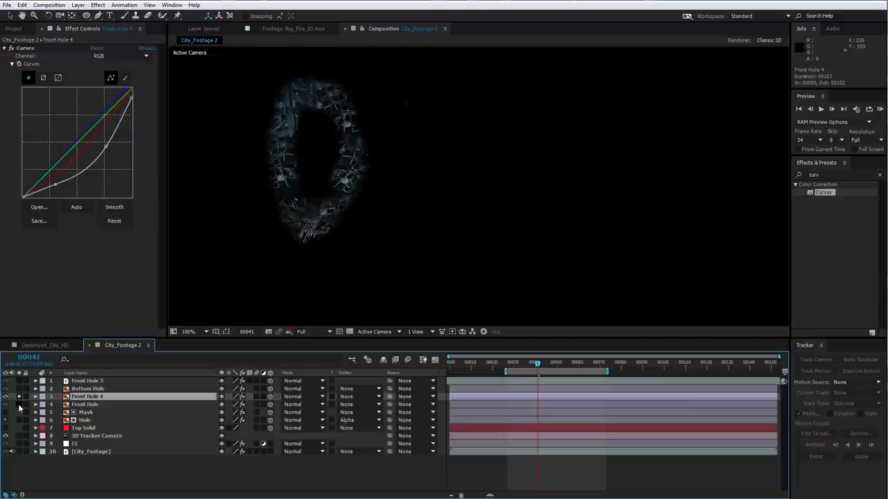
{"action": "left_click", "coordinate": [350, 333]}
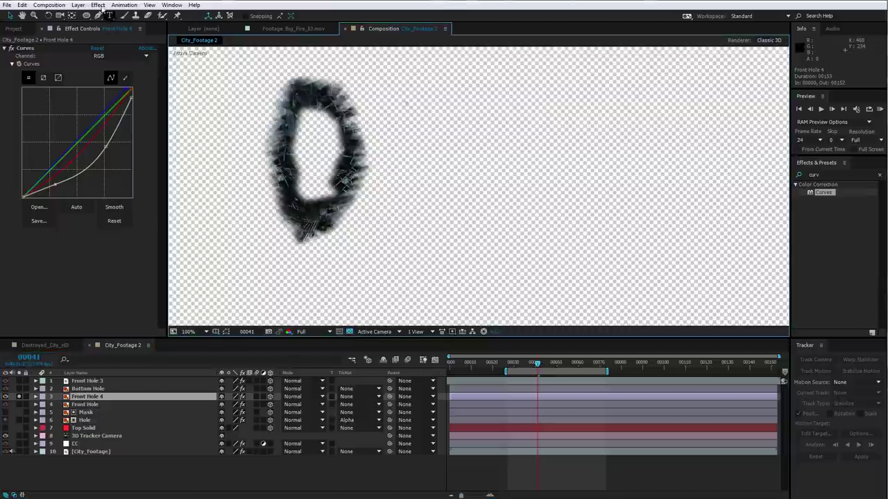
- Key out the dark areas of Front Hole 4 with an Extract effect placed before Curves, raising black point and black softness, and unsolo the layer
{"action": "left_click", "coordinate": [98, 5]}
{"action": "mouse_move", "coordinate": [201, 165]}
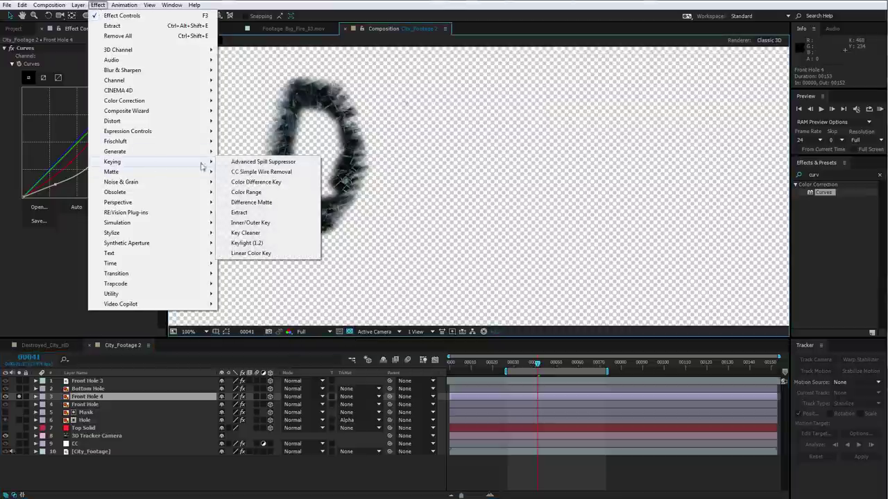
{"action": "left_click", "coordinate": [241, 212]}
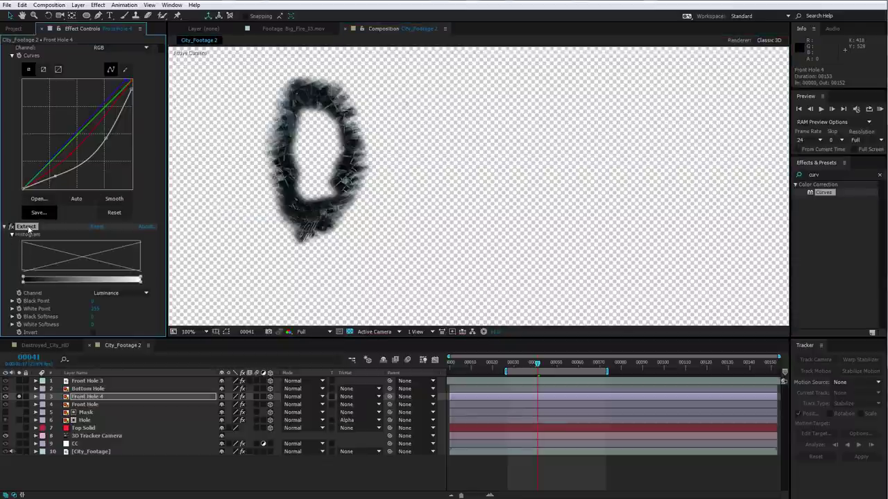
{"action": "left_click_drag", "start_coordinate": [26, 236], "coordinate": [26, 48]}
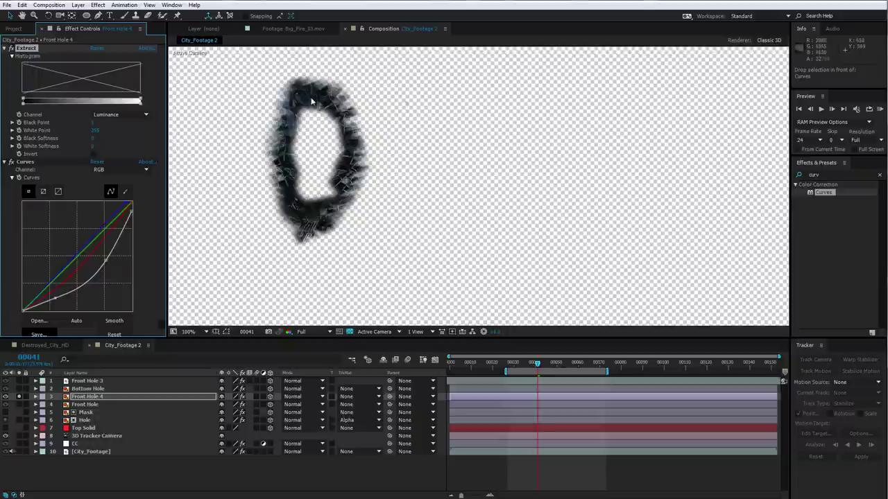
{"action": "left_click_drag", "start_coordinate": [23, 101], "coordinate": [61, 104]}
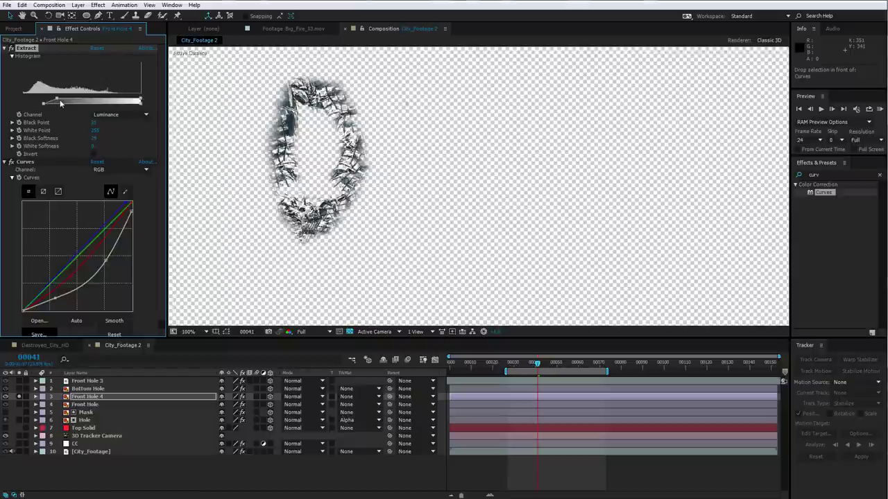
{"action": "left_click", "coordinate": [19, 397]}
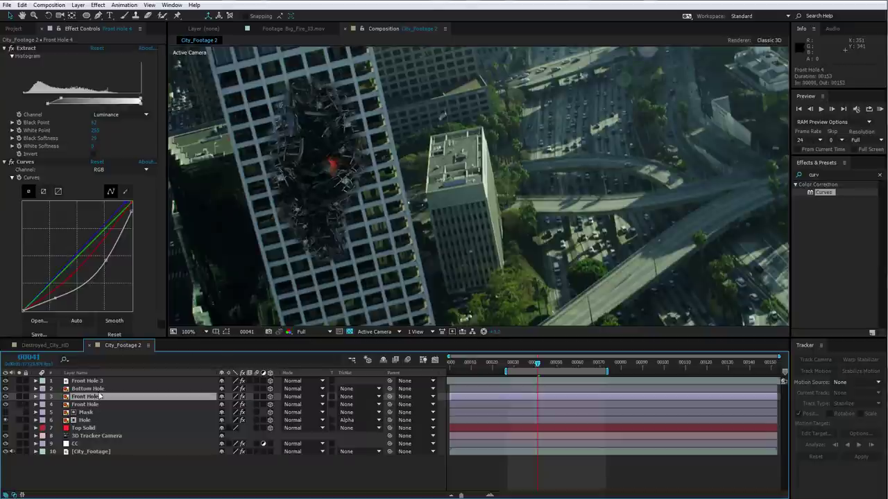
- Inspect Front Hole 4 over the building with layer controls toggled and the layer briefly soloed
{"action": "key", "text": "ctrl+shift+h"}
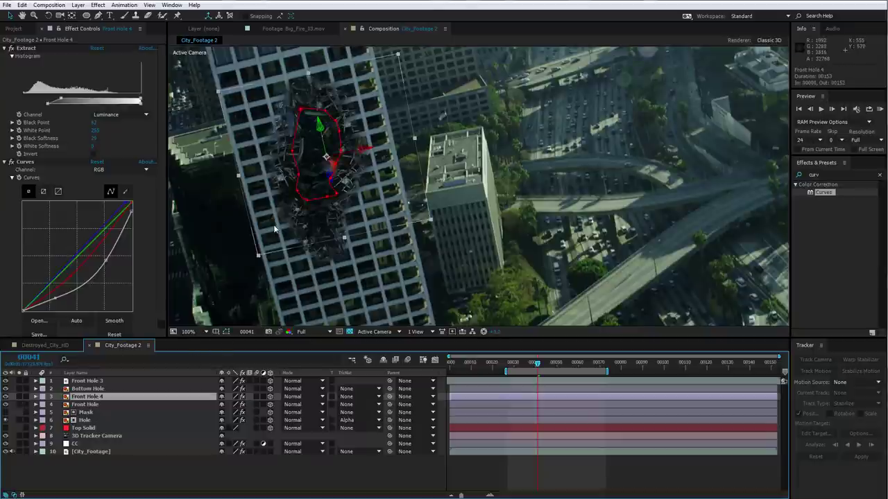
{"action": "key", "text": "ctrl+shift+h"}
{"action": "key", "text": "ctrl+shift+h"}
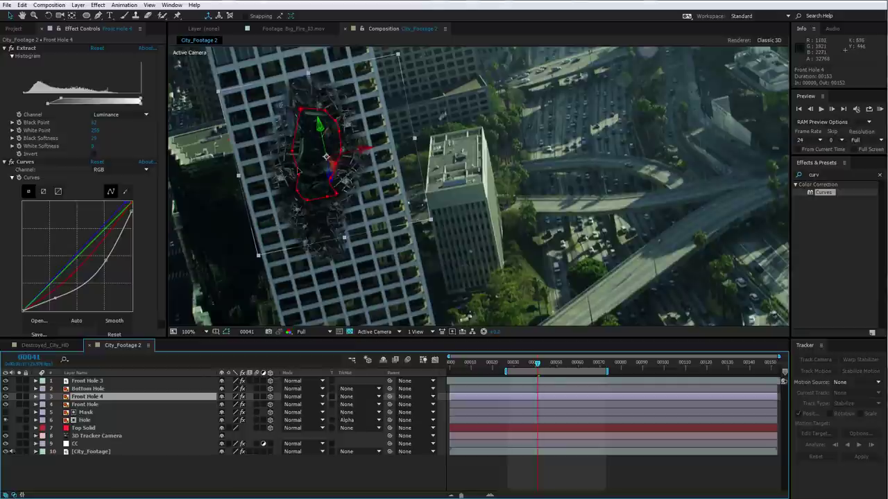
{"action": "left_click", "coordinate": [18, 404]}
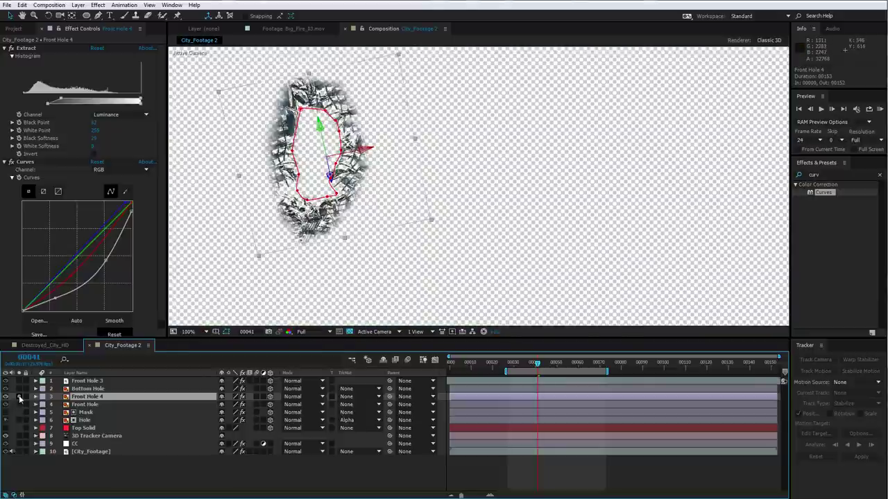
{"action": "left_click", "coordinate": [18, 403]}
- Reposition Front Hole 4 in 3D space inside the building hole and scale it down slightly
{"action": "left_click_drag", "start_coordinate": [330, 169], "coordinate": [320, 136]}
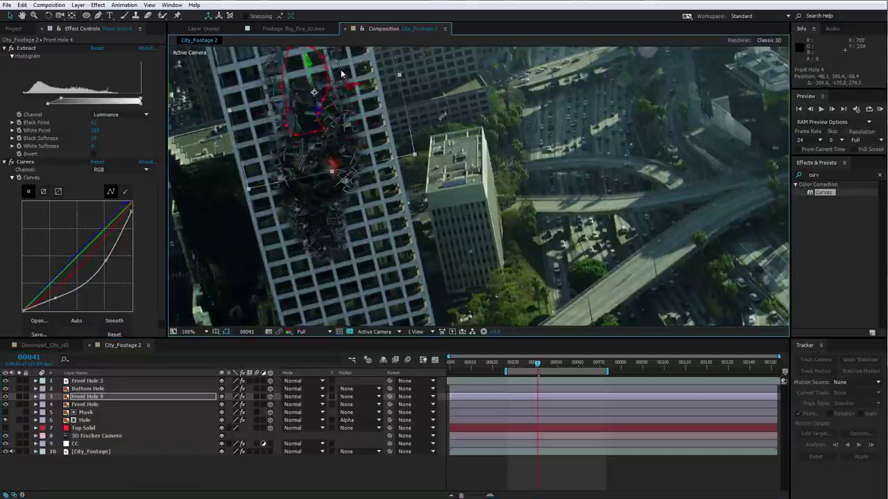
{"action": "left_click_drag", "start_coordinate": [341, 73], "coordinate": [362, 143]}
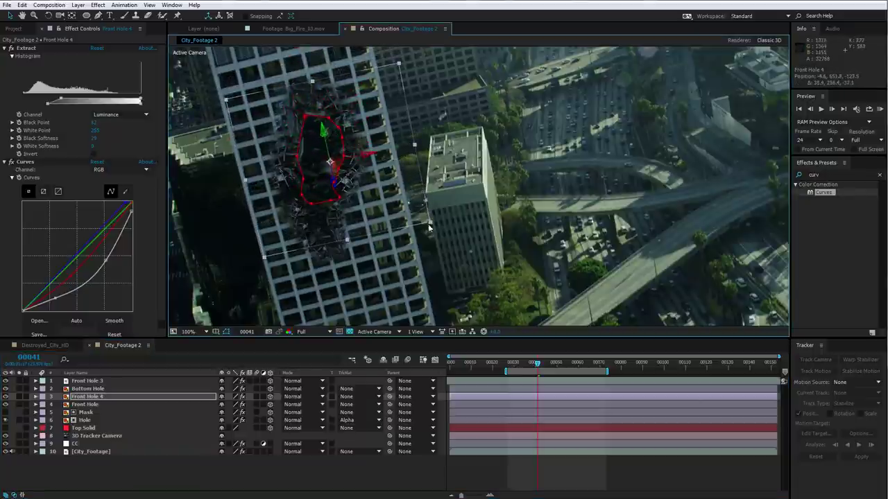
{"action": "left_click_drag", "start_coordinate": [430, 223], "coordinate": [385, 184]}
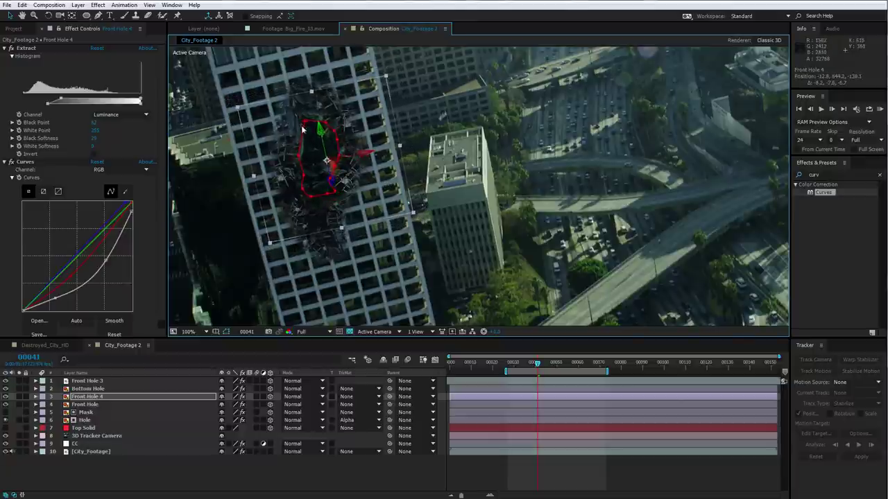
- Darken Front Hole 4 by lowering the white point, midtones and shadows of its RGB curve, checking the layer in solo
{"action": "scroll", "coordinate": [133, 201], "scroll_direction": "down", "scroll_amount": 1}
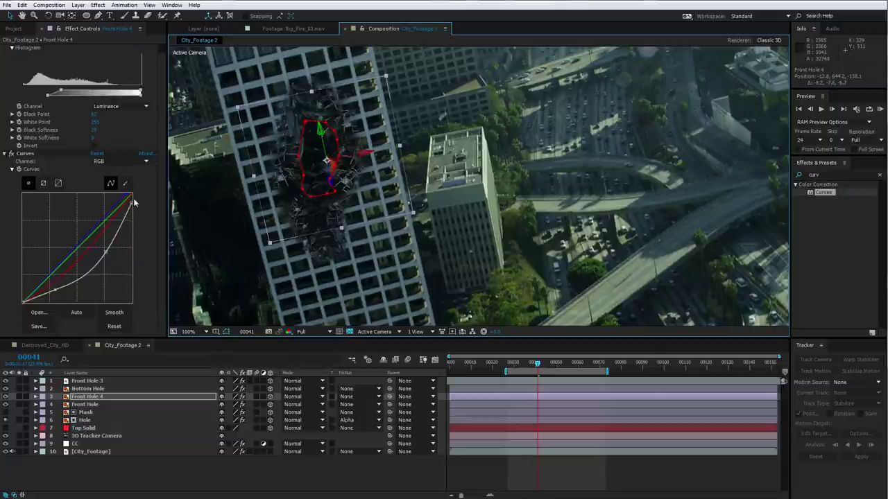
{"action": "left_click_drag", "start_coordinate": [130, 203], "coordinate": [132, 224]}
{"action": "left_click_drag", "start_coordinate": [106, 252], "coordinate": [110, 261]}
{"action": "left_click_drag", "start_coordinate": [56, 290], "coordinate": [57, 296]}
{"action": "mouse_move", "coordinate": [108, 262]}
{"action": "left_mouse_down"}
{"action": "mouse_move", "coordinate": [119, 242]}
{"action": "mouse_move", "coordinate": [112, 257]}
{"action": "left_mouse_up"}
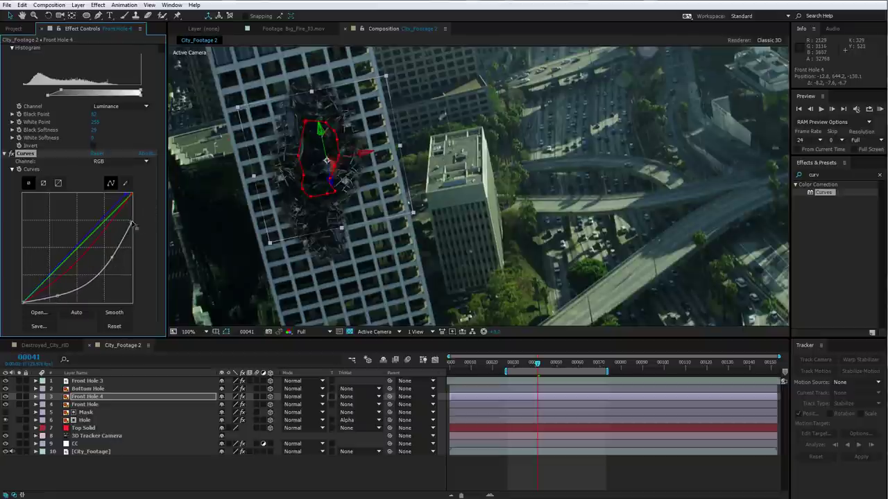
{"action": "left_click_drag", "start_coordinate": [133, 225], "coordinate": [131, 232]}
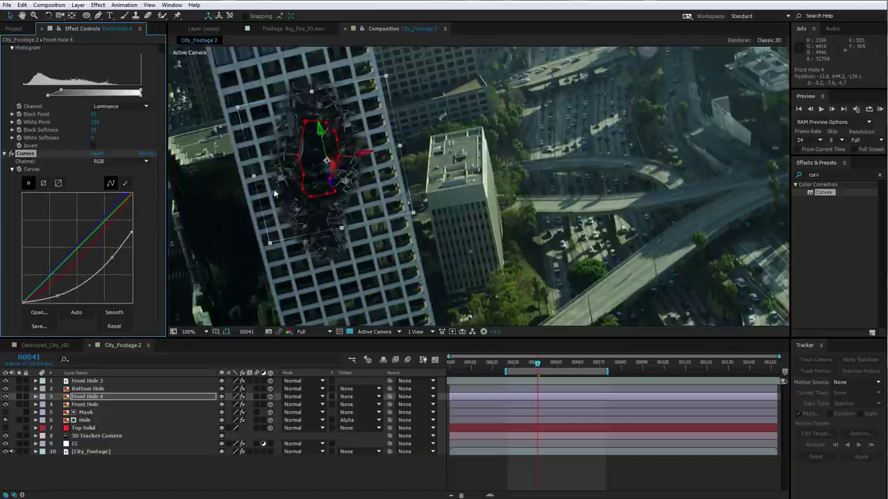
{"action": "left_click", "coordinate": [19, 396]}
{"action": "left_click", "coordinate": [19, 396]}
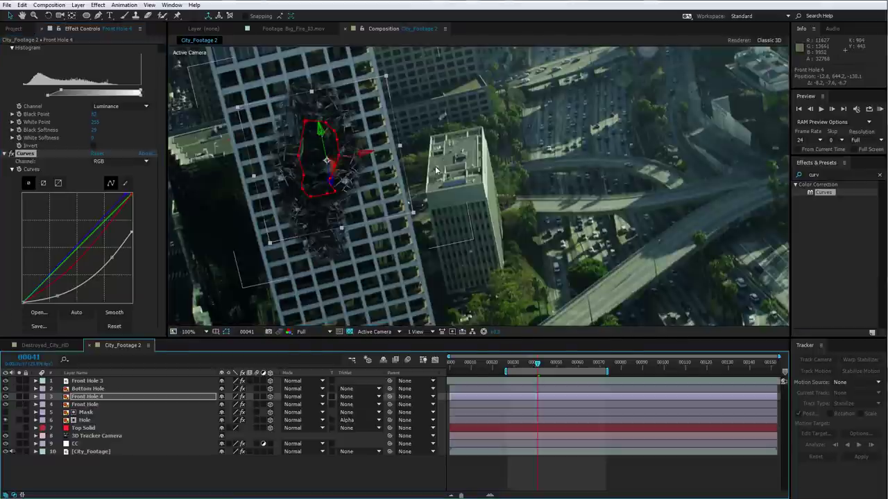
- Solo the front hole layers, scrub to check their parallax, unsolo them and preview the full shot
{"action": "left_click_drag", "start_coordinate": [19, 404], "coordinate": [19, 380]}
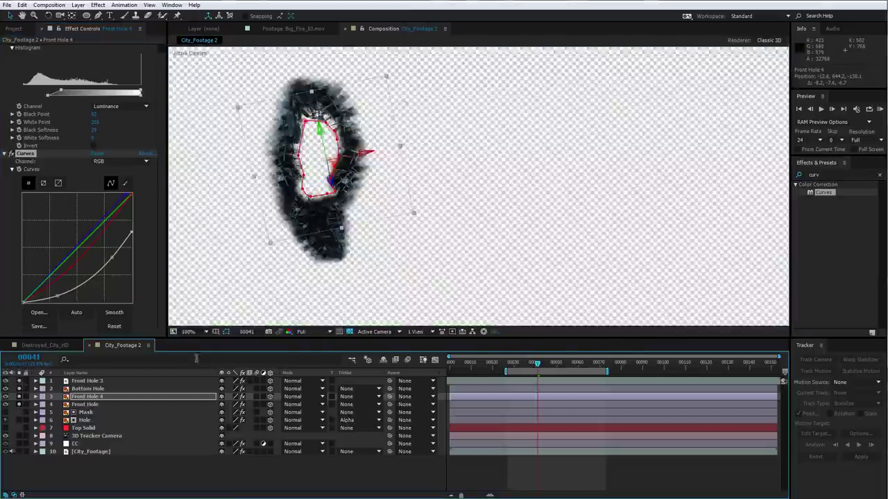
{"action": "left_click", "coordinate": [518, 467]}
{"action": "left_click_drag", "start_coordinate": [517, 364], "coordinate": [536, 372]}
{"action": "left_click_drag", "start_coordinate": [19, 405], "coordinate": [19, 380]}
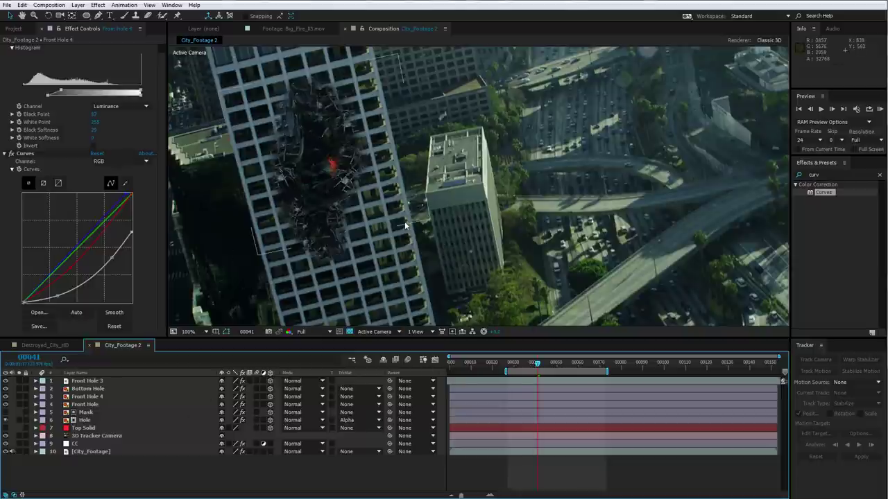
{"action": "key", "text": "KP_0"}
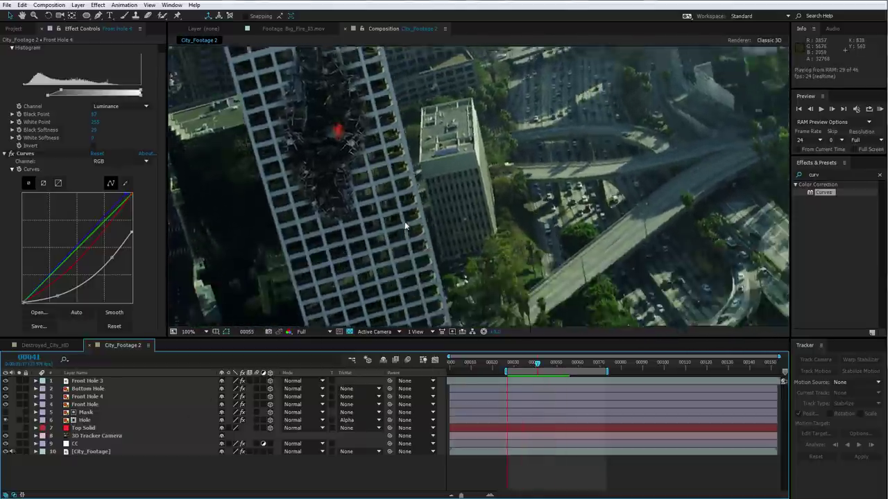
- Check Front Hole 4 in solo and adjust its depth behind the outer hole edge
{"action": "left_click", "coordinate": [19, 396]}
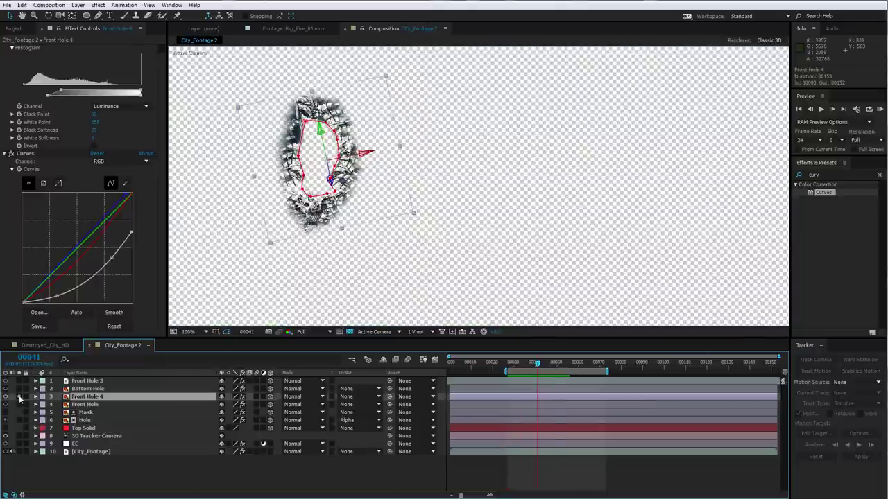
{"action": "left_click", "coordinate": [19, 396]}
{"action": "left_click_drag", "start_coordinate": [329, 170], "coordinate": [355, 145]}
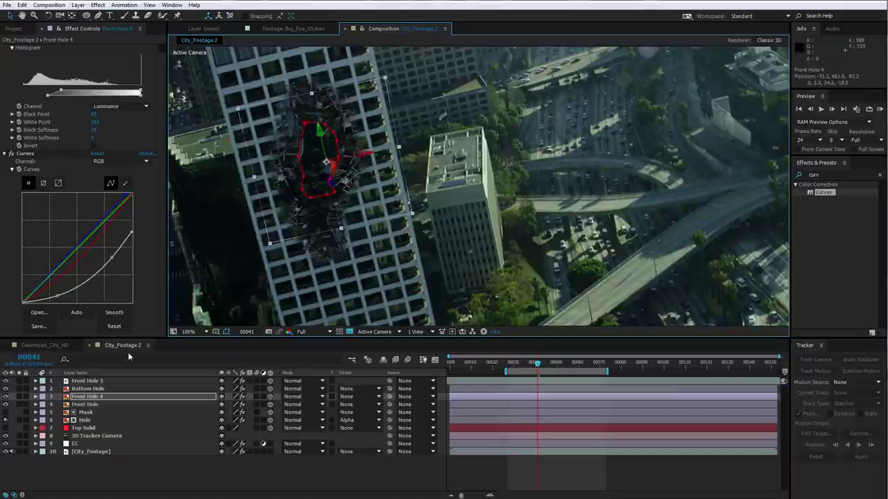
- Duplicate the Front Hole 4 layer and activate the Rotation tool to turn the copy
{"action": "left_click", "coordinate": [95, 398]}
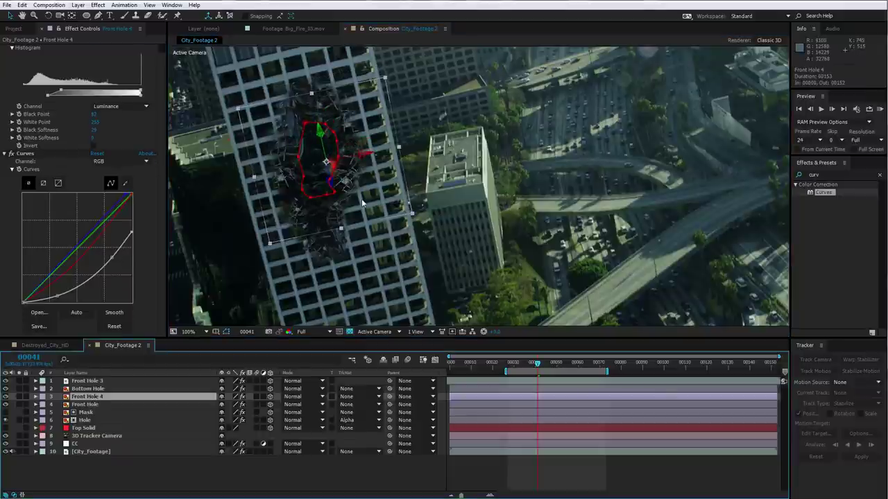
{"action": "key", "text": "ctrl+d"}
{"action": "key", "text": "w"}
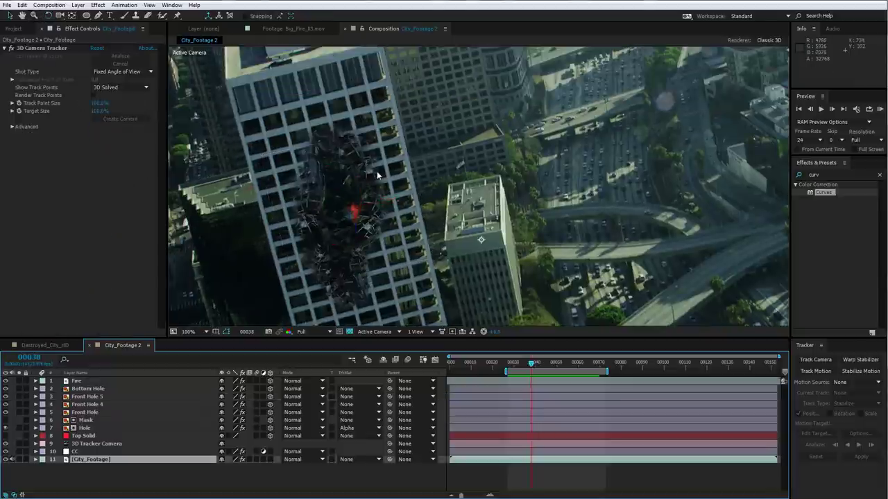
- Solo the City_Footage layer and examine its 3D Camera Tracker points across the whole frame
{"action": "key", "text": "comma"}
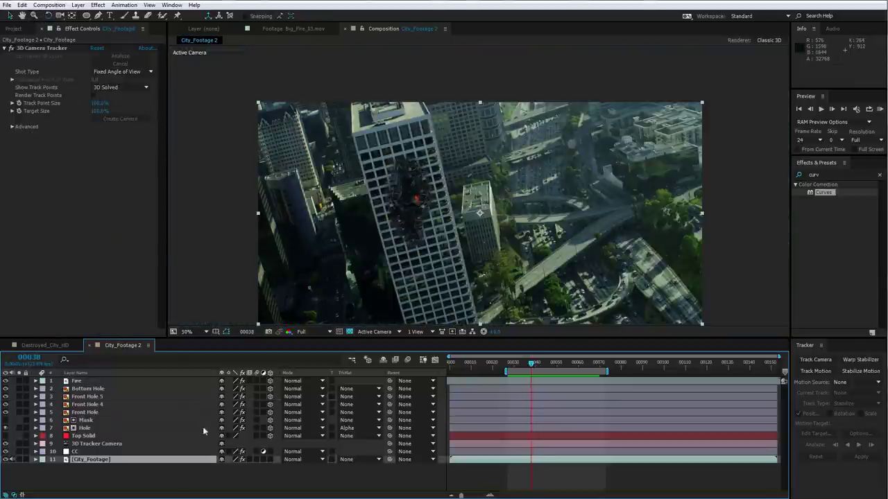
{"action": "left_click", "coordinate": [86, 475]}
{"action": "left_click", "coordinate": [77, 460]}
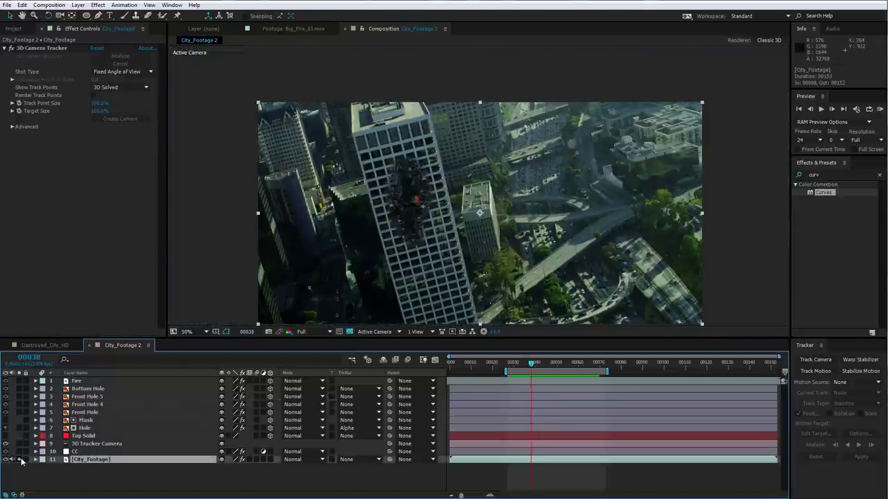
{"action": "left_click", "coordinate": [19, 460]}
{"action": "left_click", "coordinate": [39, 48]}
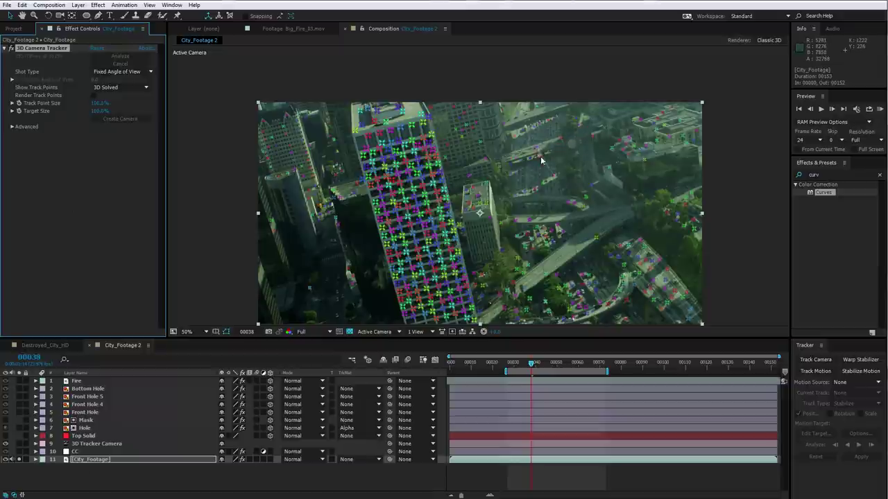
{"action": "left_click", "coordinate": [88, 471]}
- Duplicate City_Footage, rename the bottom copy as Camera Data, then unsolo and hide it
{"action": "left_click", "coordinate": [90, 460]}
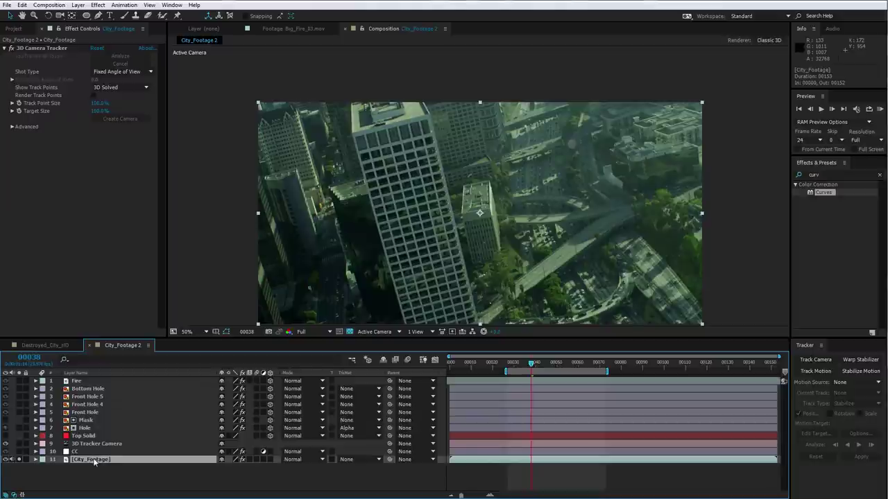
{"action": "key", "text": "ctrl+d"}
{"action": "key", "text": "Return"}
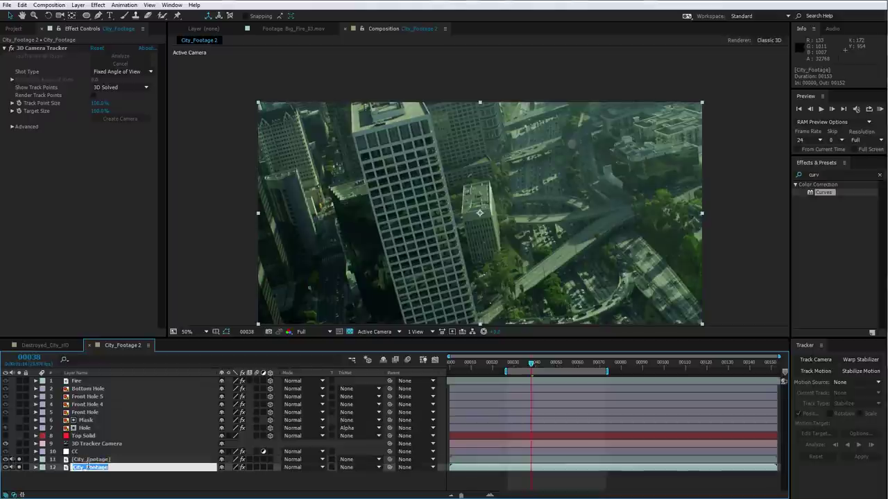
{"action": "type", "text": "Camera Data"}
{"action": "key", "text": "Return"}
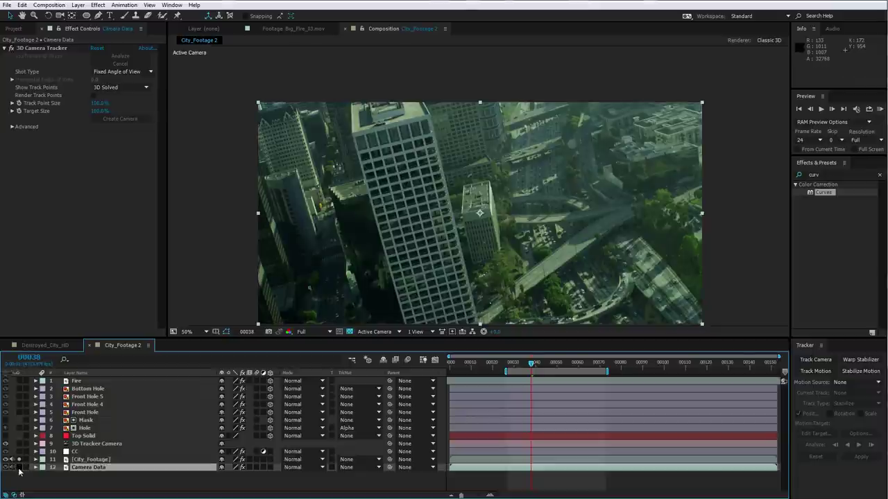
{"action": "left_click", "coordinate": [90, 471]}
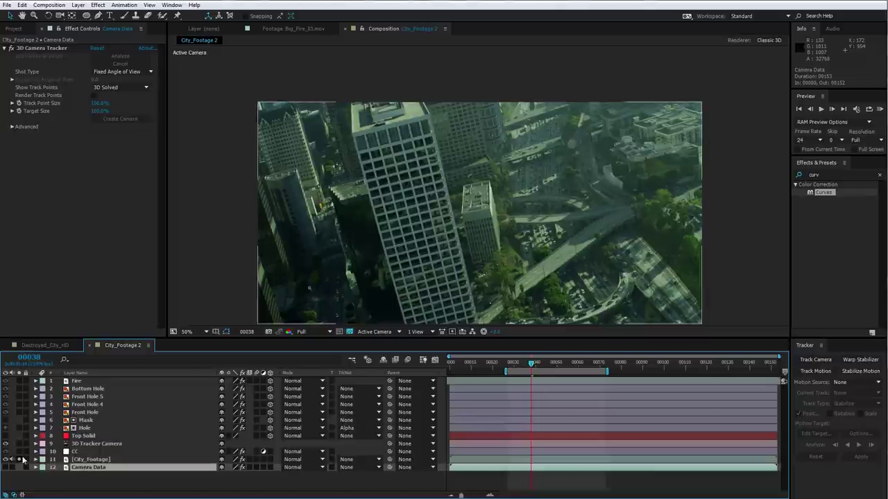
- Remove the 3D Camera Tracker effect from City_Footage and clear the solo on it and the CC layer
{"action": "left_click", "coordinate": [75, 452]}
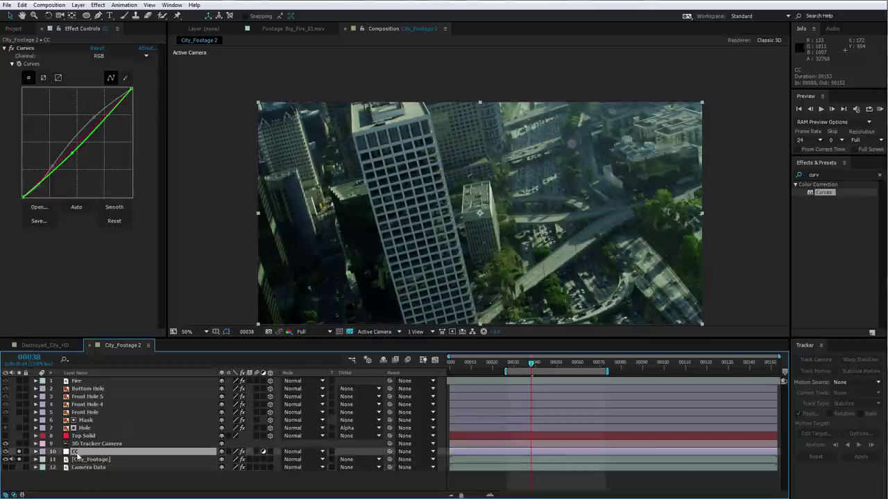
{"action": "left_click", "coordinate": [80, 460]}
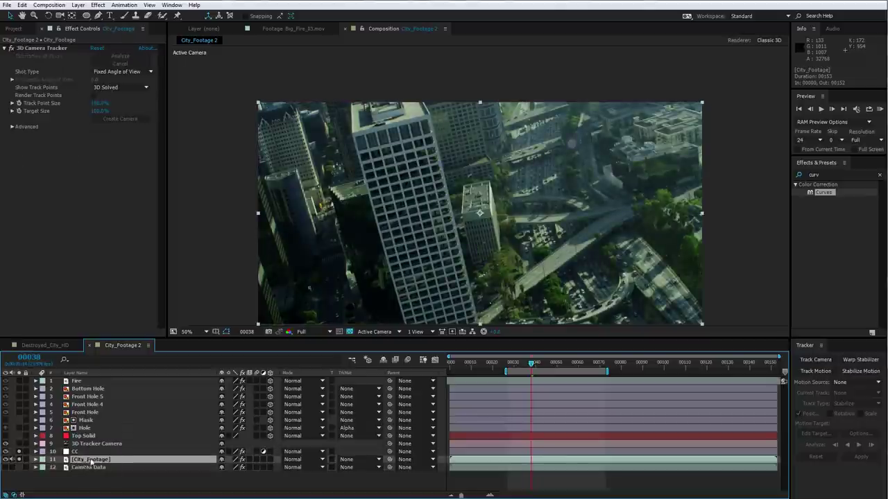
{"action": "left_click", "coordinate": [48, 49]}
{"action": "key", "text": "Delete"}
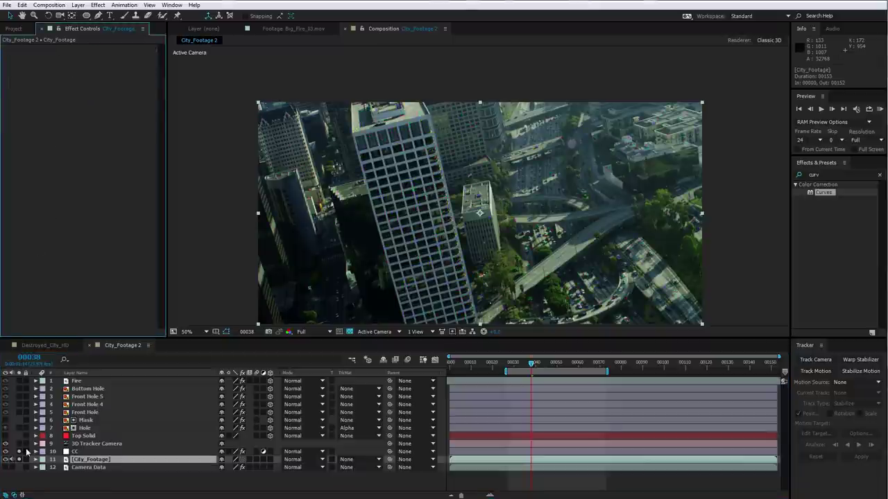
{"action": "left_click_drag", "start_coordinate": [19, 452], "coordinate": [18, 460]}
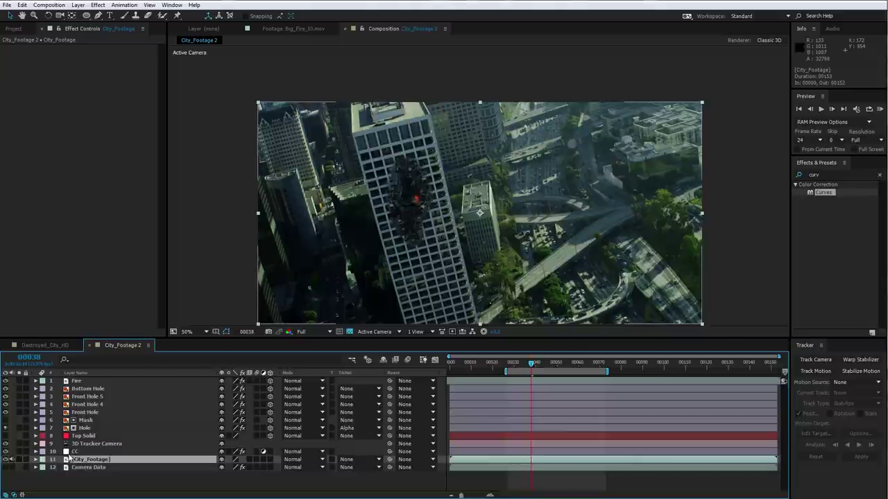
- Pre-compose the CC and City_Footage layers as BG Plate, moving all attributes into the new composition
{"action": "left_click", "coordinate": [73, 451]}
{"action": "left_click", "coordinate": [82, 460], "text": "ctrl"}
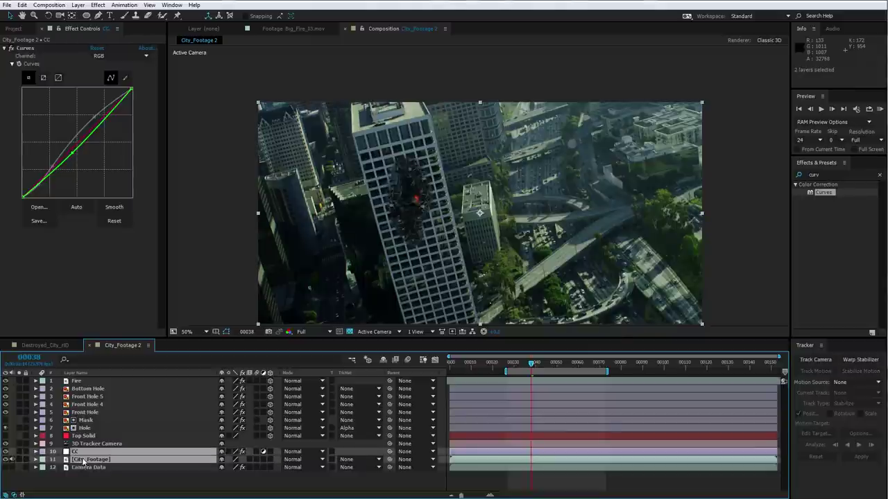
{"action": "left_click", "coordinate": [78, 5]}
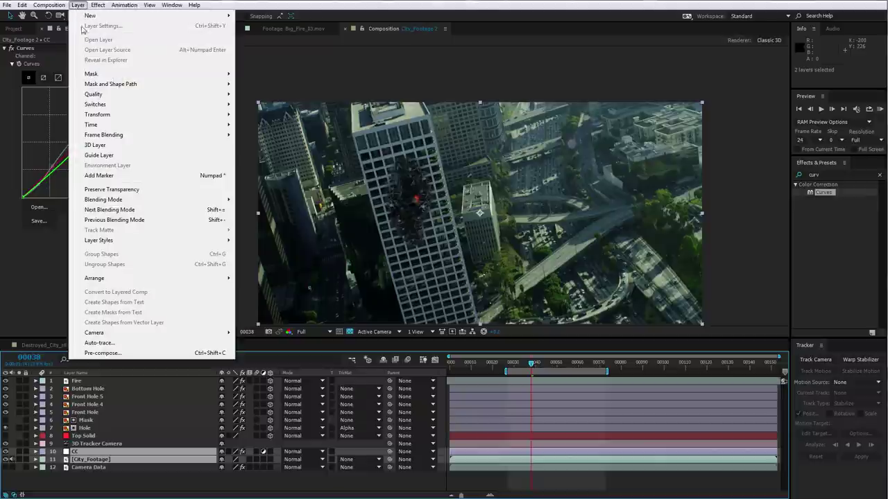
{"action": "left_click", "coordinate": [100, 354]}
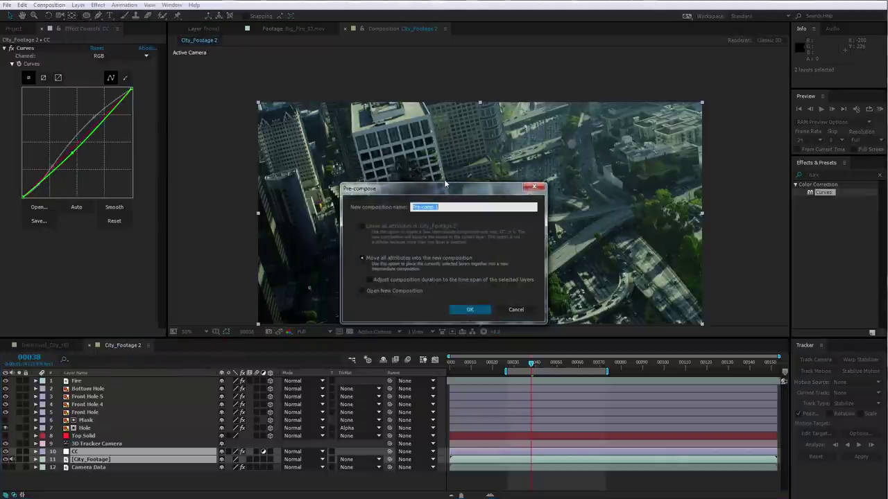
{"action": "type", "text": "BG Plate"}
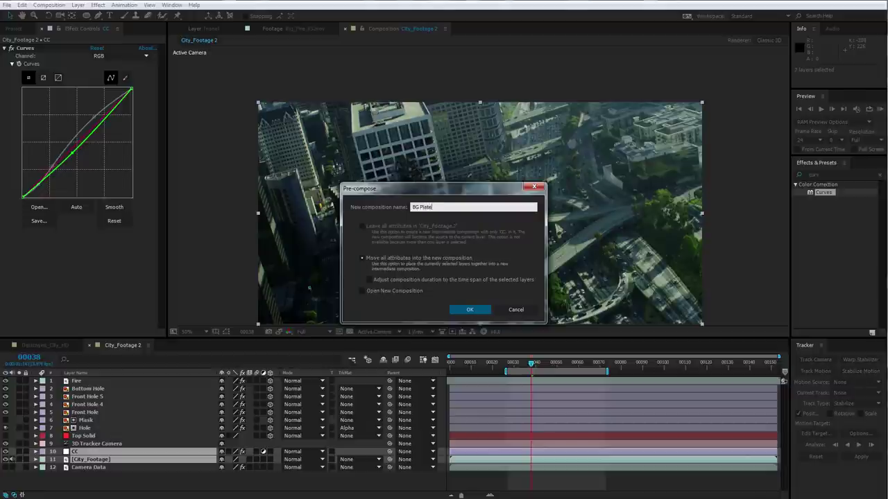
{"action": "left_click", "coordinate": [471, 310]}
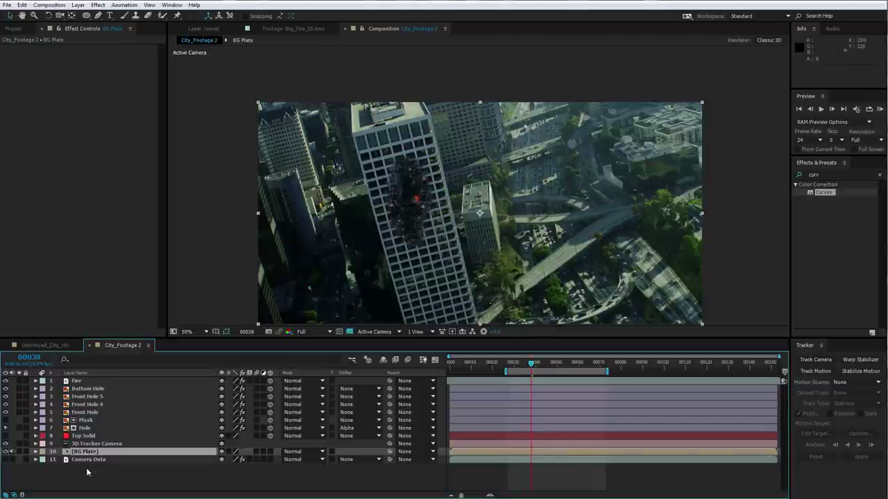
- Set the label color of the BG Plate layer to Yellow
{"action": "left_click", "coordinate": [85, 472]}
{"action": "left_click", "coordinate": [80, 451]}
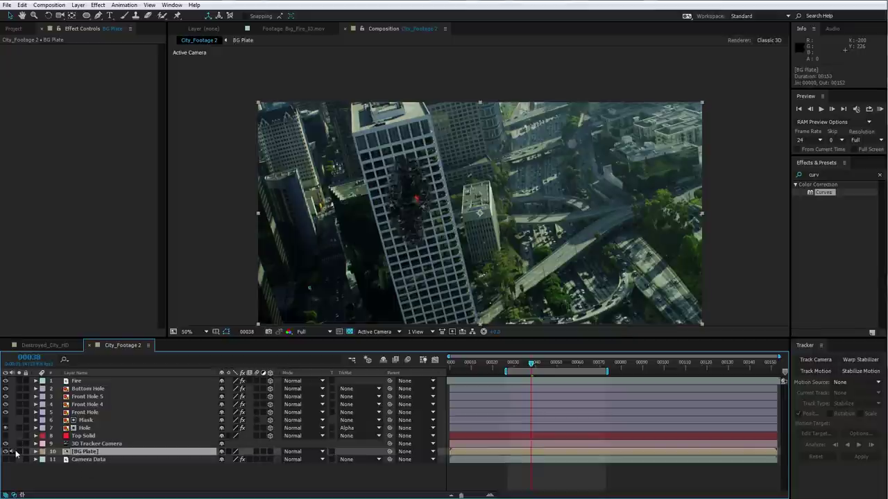
{"action": "left_click", "coordinate": [19, 452]}
{"action": "left_click", "coordinate": [19, 451]}
{"action": "left_click", "coordinate": [42, 452]}
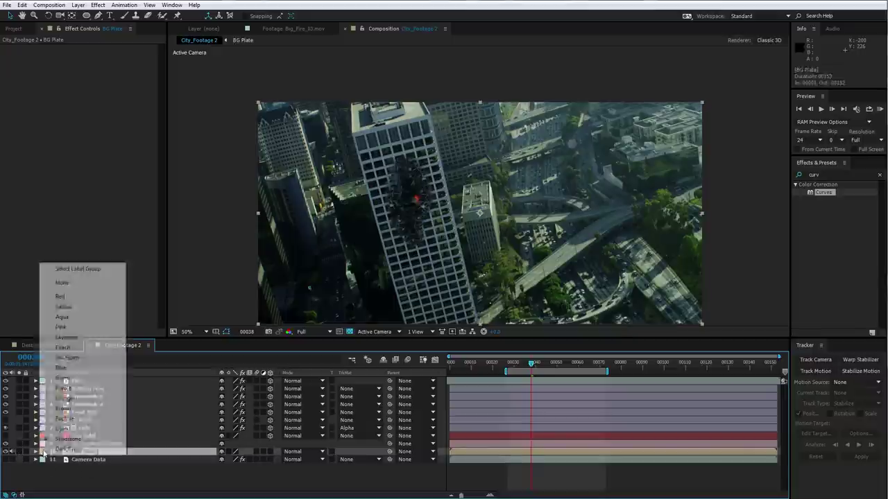
{"action": "left_click", "coordinate": [62, 308]}
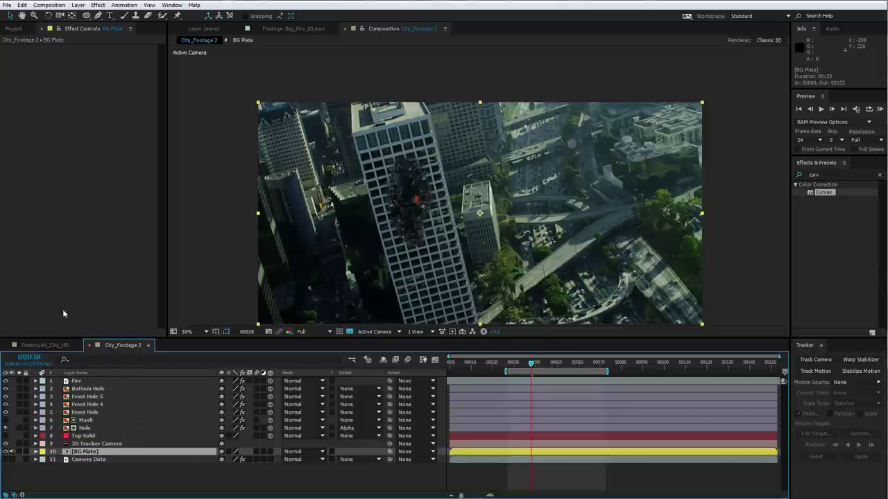
- Duplicate the BG Plate layer and move the copy above Fire to the top of the layer stack
{"action": "left_click", "coordinate": [23, 5]}
{"action": "left_click", "coordinate": [42, 124]}
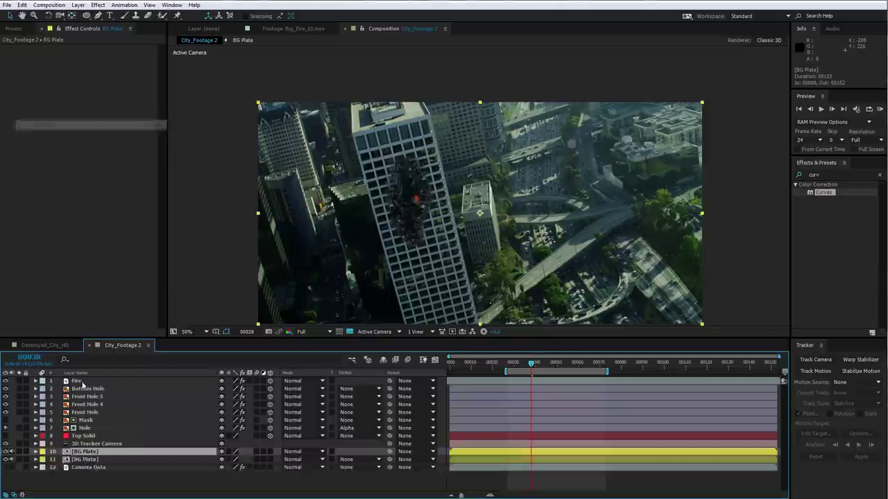
{"action": "left_click_drag", "start_coordinate": [78, 407], "coordinate": [72, 381]}
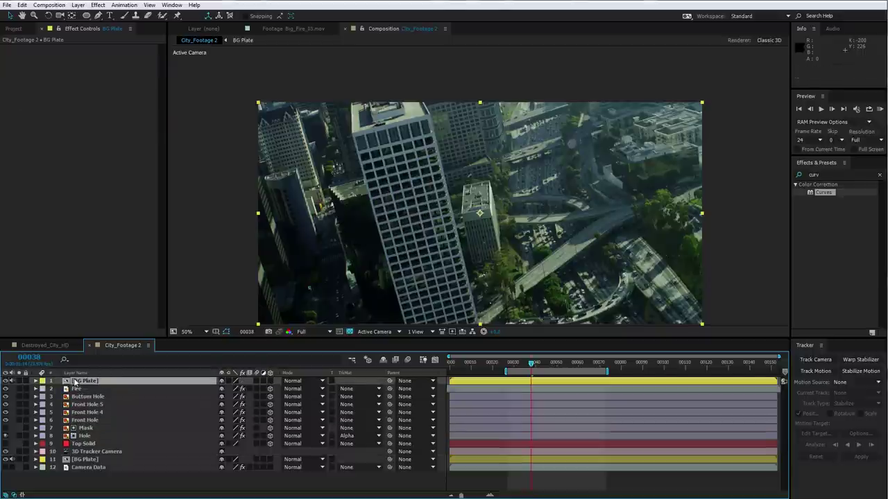
- Create a solid from three of Camera Data's 3D Camera Tracker points on the front face of the tall building
{"action": "left_click", "coordinate": [78, 373]}
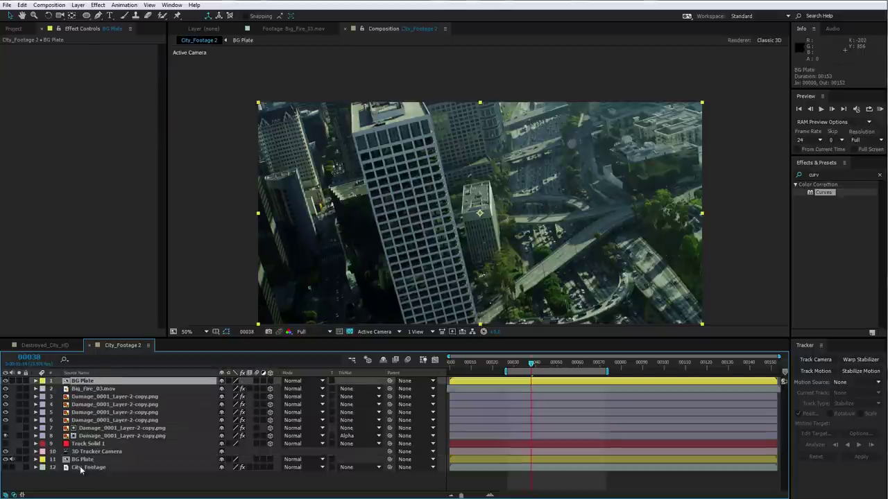
{"action": "left_click", "coordinate": [91, 467]}
{"action": "left_click", "coordinate": [87, 371]}
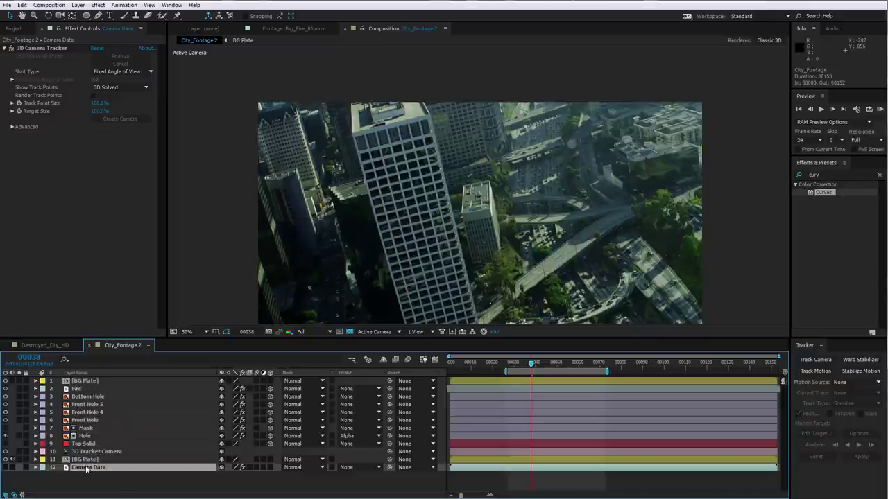
{"action": "left_click", "coordinate": [41, 48]}
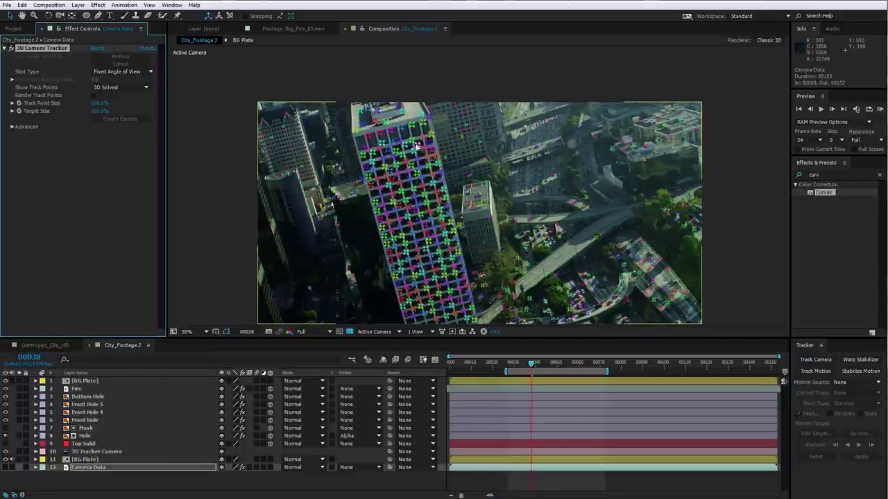
{"action": "left_click", "coordinate": [406, 174]}
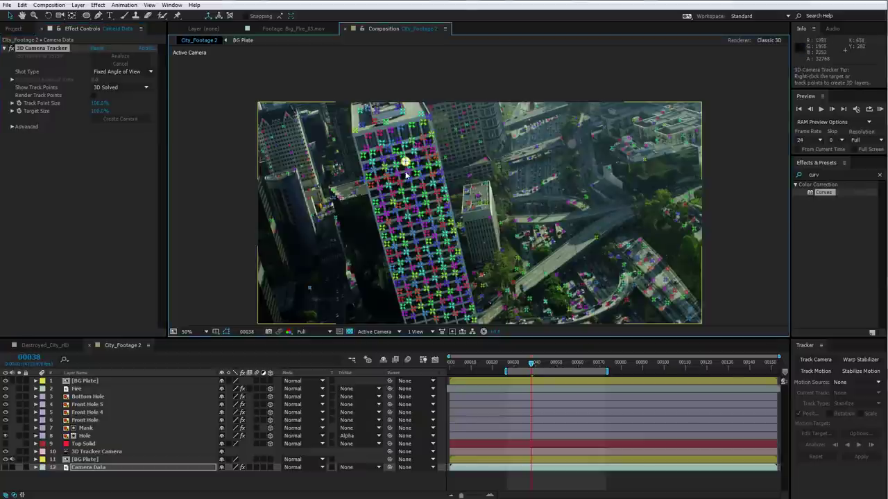
{"action": "left_click", "coordinate": [391, 230], "text": "shift"}
{"action": "left_click", "coordinate": [442, 224], "text": "shift"}
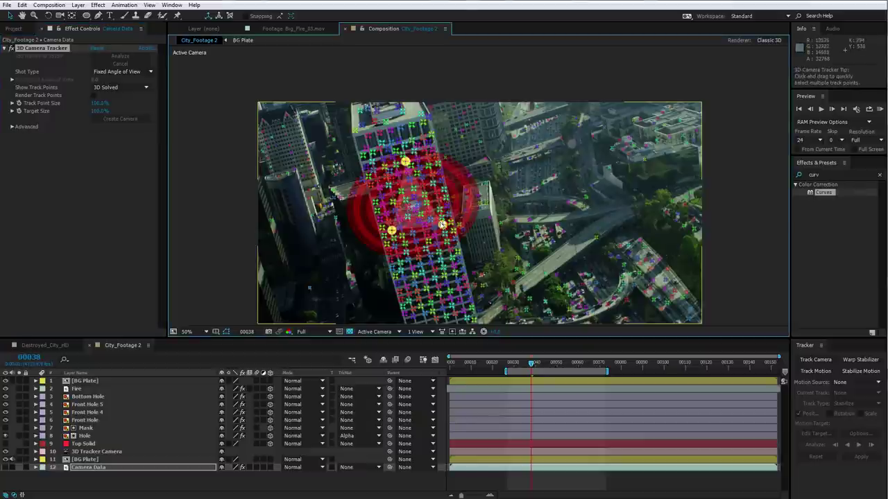
{"action": "right_click", "coordinate": [406, 194]}
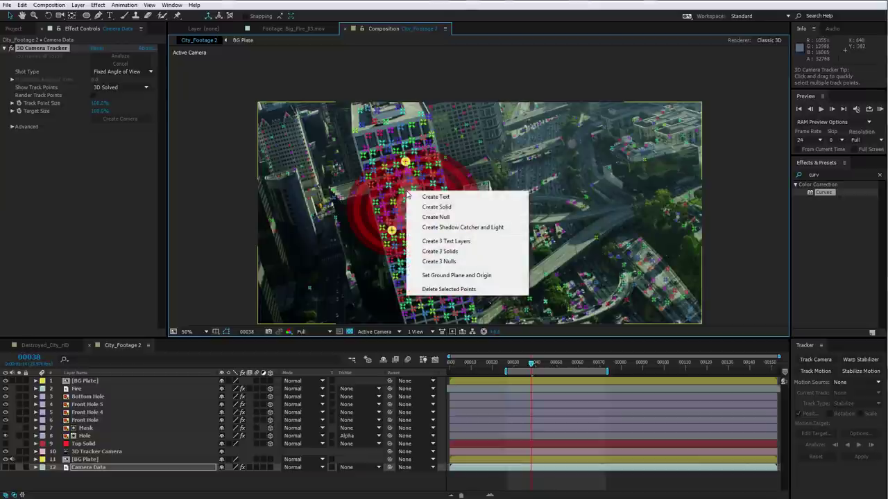
{"action": "left_click", "coordinate": [437, 206]}
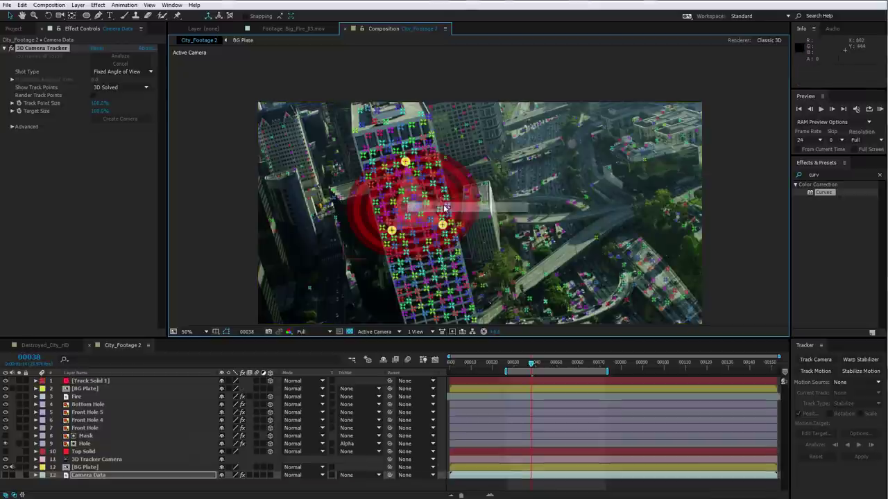
- Rename the new track solid as Beams
{"action": "left_click", "coordinate": [89, 380]}
{"action": "key", "text": "Return"}
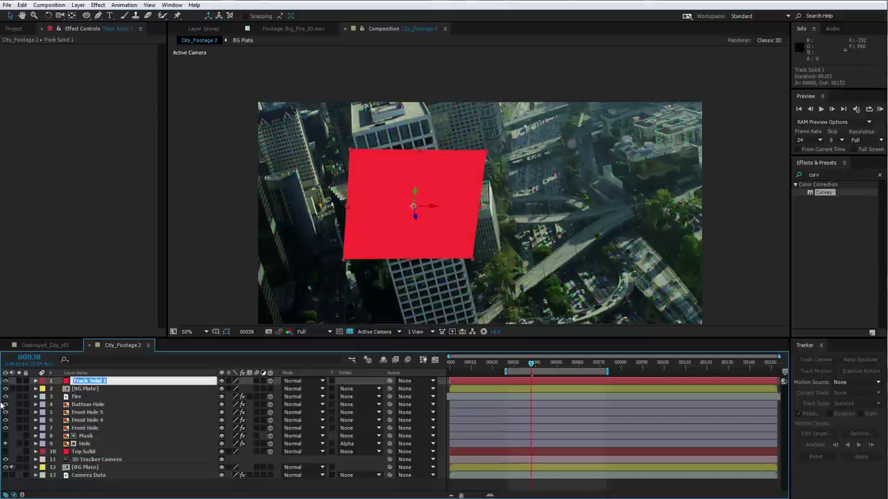
{"action": "type", "text": "Beams"}
{"action": "key", "text": "Return"}
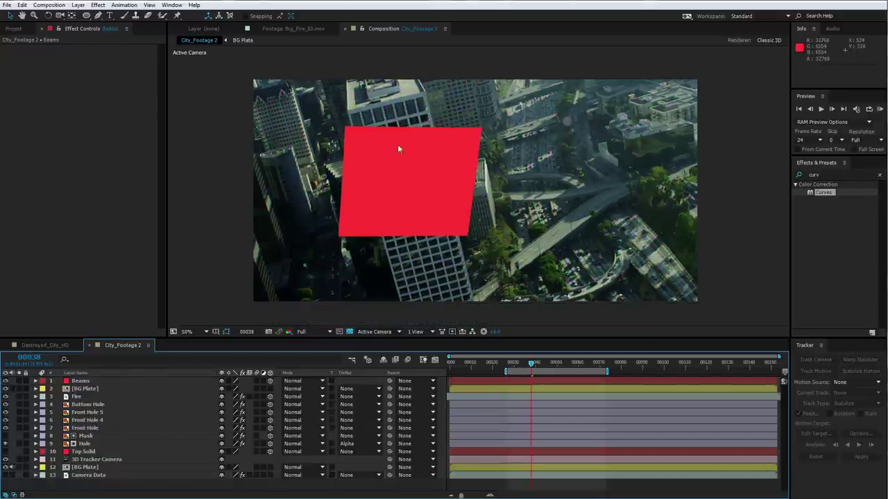
- Enlarge the Beams solid slightly, rotate it to line up with the building's window grid, and hide it
{"action": "mouse_move", "coordinate": [526, 364]}
{"action": "left_mouse_down"}
{"action": "mouse_move", "coordinate": [580, 365]}
{"action": "mouse_move", "coordinate": [534, 368]}
{"action": "left_mouse_up"}
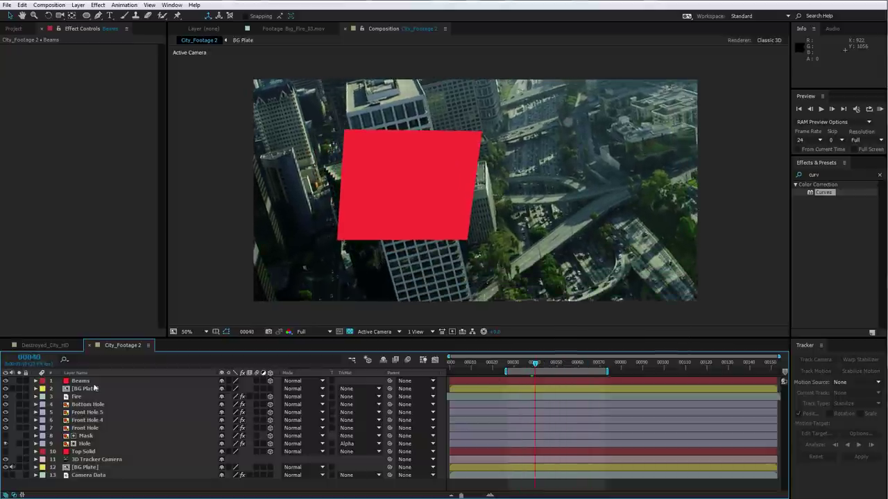
{"action": "left_click", "coordinate": [86, 382]}
{"action": "left_click_drag", "start_coordinate": [467, 239], "coordinate": [473, 245]}
{"action": "key", "text": "w"}
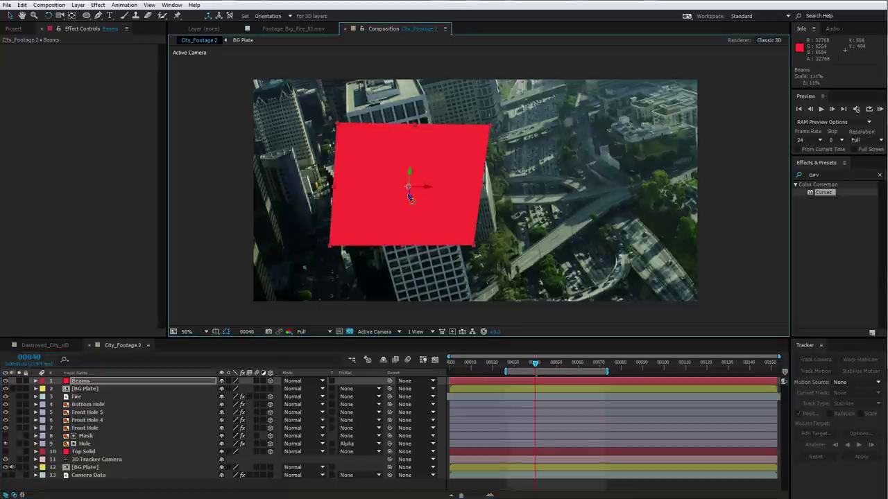
{"action": "left_click_drag", "start_coordinate": [410, 197], "coordinate": [406, 188]}
{"action": "left_click", "coordinate": [80, 382]}
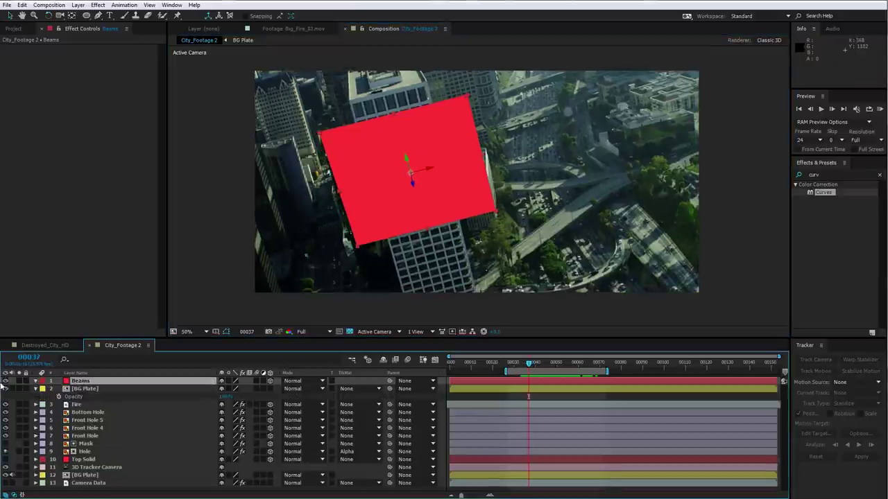
{"action": "left_click", "coordinate": [5, 381]}
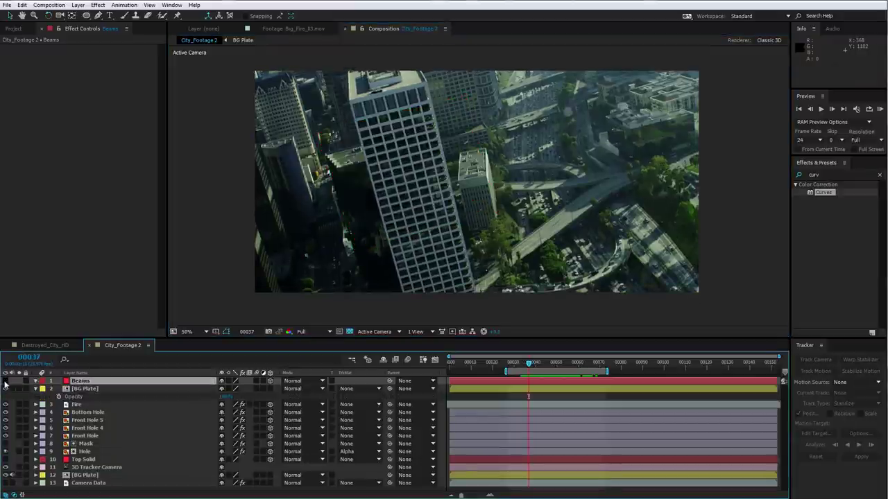
- Draw a narrow Pen mask on the Beams layer around a horizontal beam between window rows near the building's left edge
{"action": "left_click", "coordinate": [97, 16]}
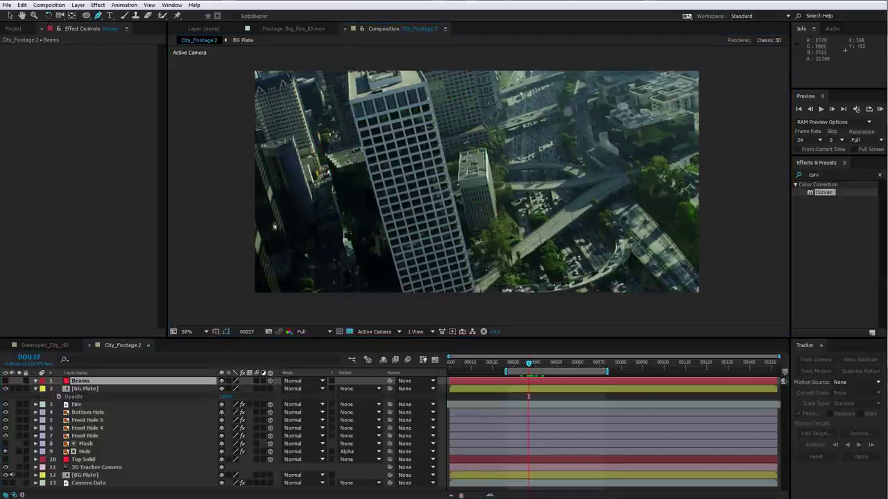
{"action": "left_click", "coordinate": [79, 384]}
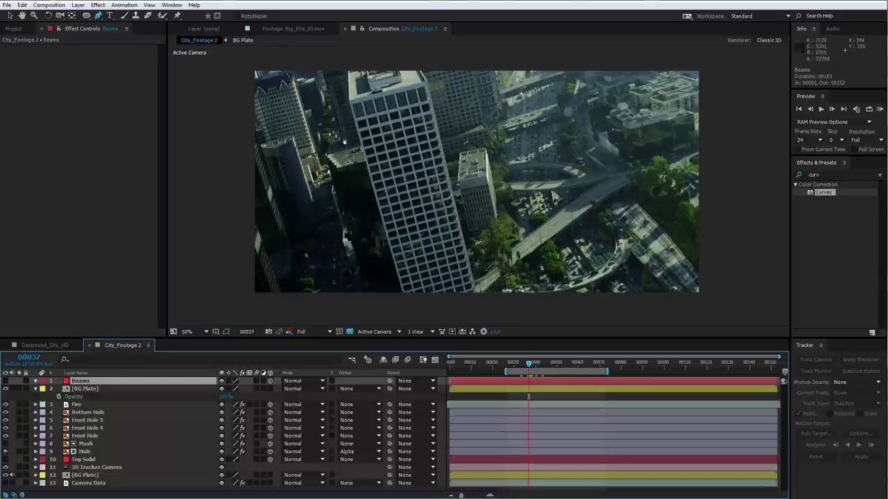
{"action": "scroll", "coordinate": [476, 192], "scroll_direction": "up", "scroll_amount": 1}
{"action": "key", "text": "space"}
{"action": "left_click_drag", "start_coordinate": [321, 129], "coordinate": [360, 179]}
{"action": "key", "text": "g"}
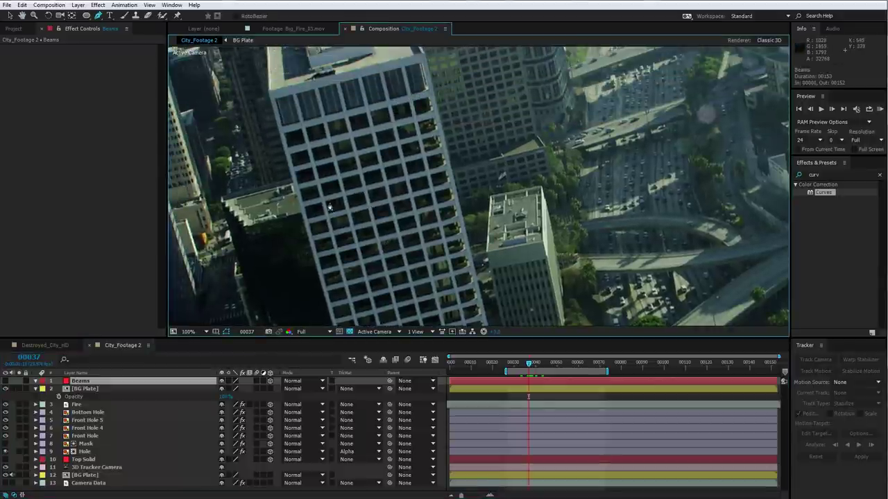
{"action": "left_click", "coordinate": [312, 183]}
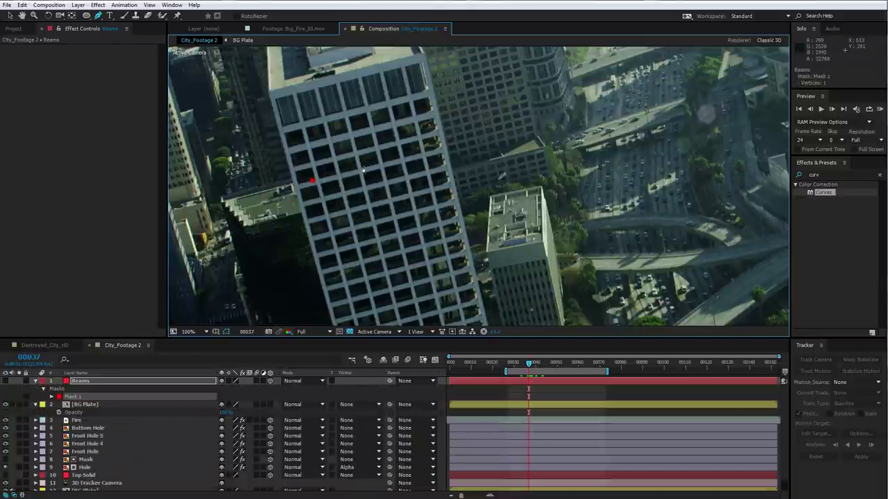
{"action": "left_click", "coordinate": [363, 166]}
{"action": "key", "text": "period"}
{"action": "key", "text": "h"}
{"action": "left_click_drag", "start_coordinate": [329, 199], "coordinate": [378, 173]}
{"action": "key", "text": "g"}
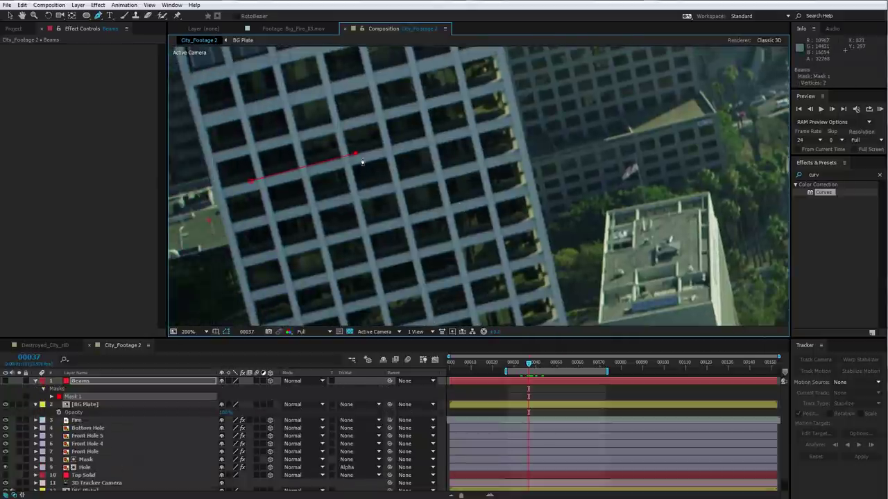
{"action": "left_click", "coordinate": [255, 188]}
{"action": "left_click", "coordinate": [251, 181]}
{"action": "key", "text": "comma"}
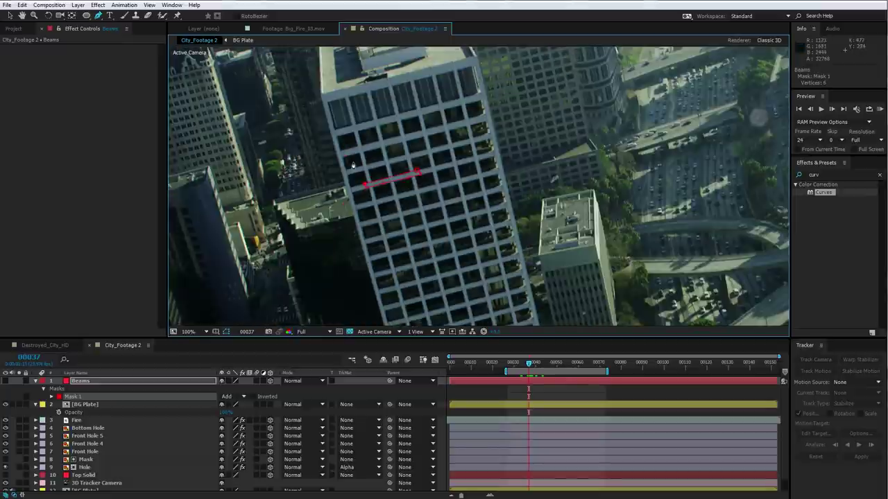
- Hide the upper BG Plate to compare the beam mask with the damage hole, and show the layer again
{"action": "left_click", "coordinate": [6, 405]}
{"action": "key", "text": "period"}
{"action": "left_click_drag", "start_coordinate": [388, 200], "coordinate": [461, 175]}
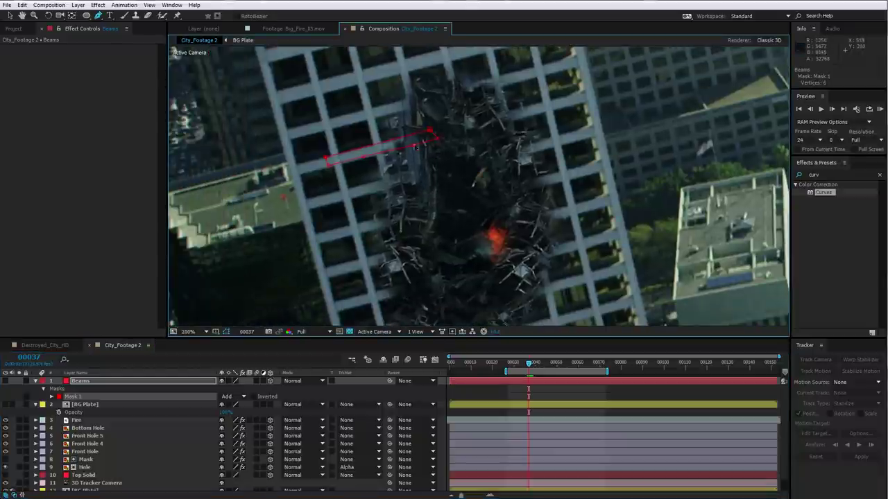
{"action": "left_click", "coordinate": [6, 404]}
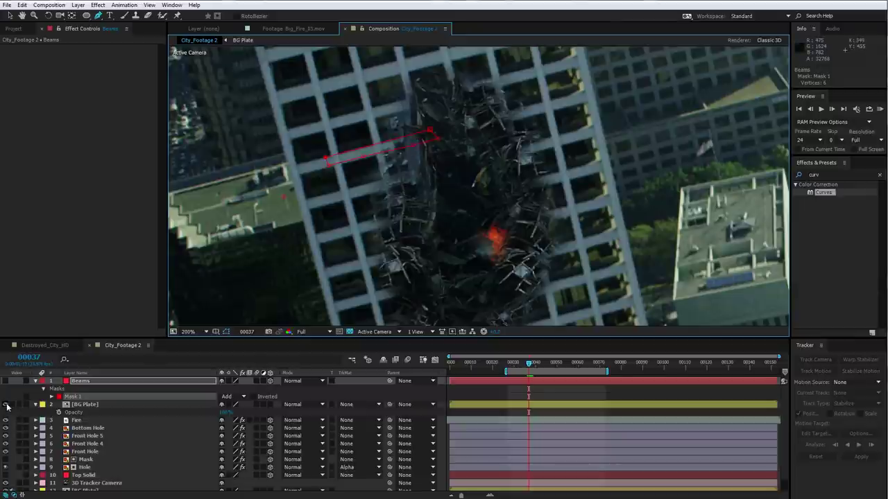
- Set the upper BG Plate's track matte to Alpha Matte "Beams" and check the protruding beam over several frames
{"action": "left_click", "coordinate": [84, 406]}
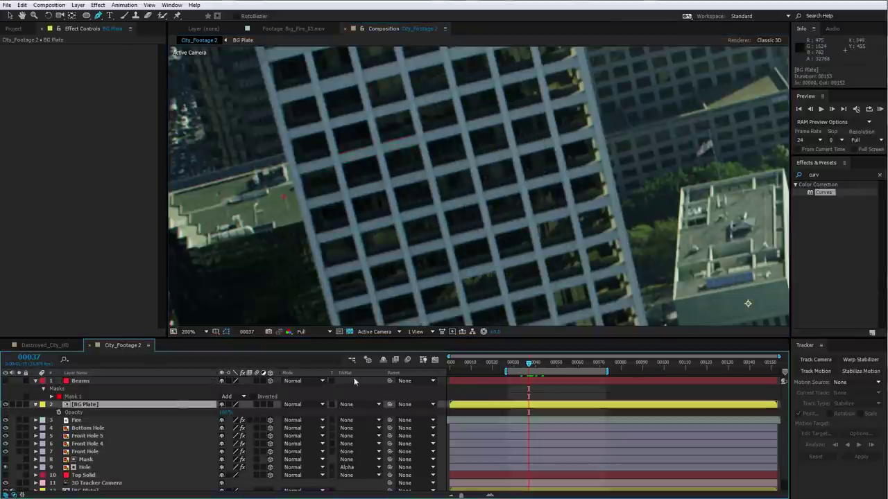
{"action": "left_click", "coordinate": [353, 405]}
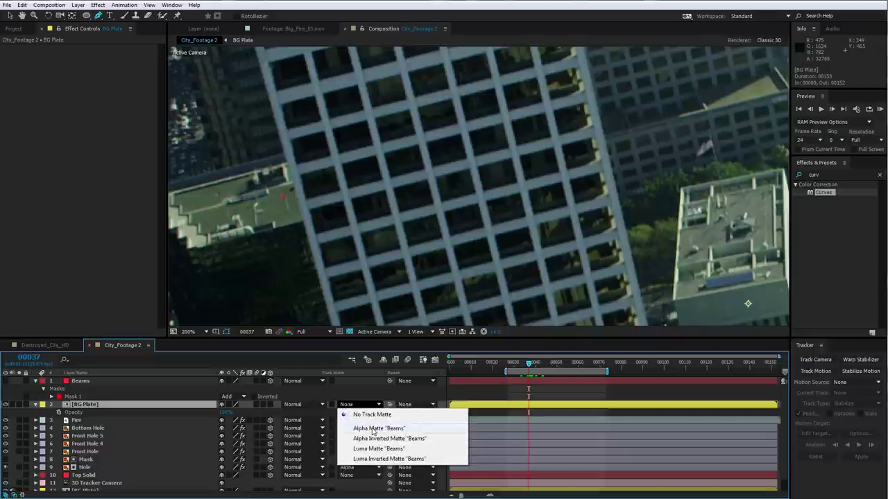
{"action": "left_click", "coordinate": [378, 428]}
{"action": "left_click", "coordinate": [89, 383]}
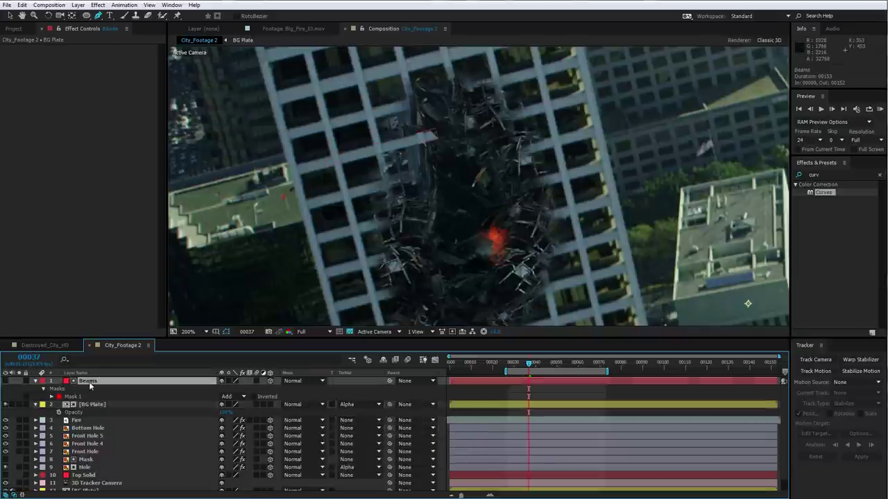
{"action": "key", "text": "v"}
{"action": "mouse_move", "coordinate": [528, 365]}
{"action": "left_mouse_down"}
{"action": "mouse_move", "coordinate": [543, 369]}
{"action": "mouse_move", "coordinate": [533, 369]}
{"action": "left_mouse_up"}
{"action": "scroll", "coordinate": [463, 194], "scroll_direction": "down", "scroll_amount": 1}
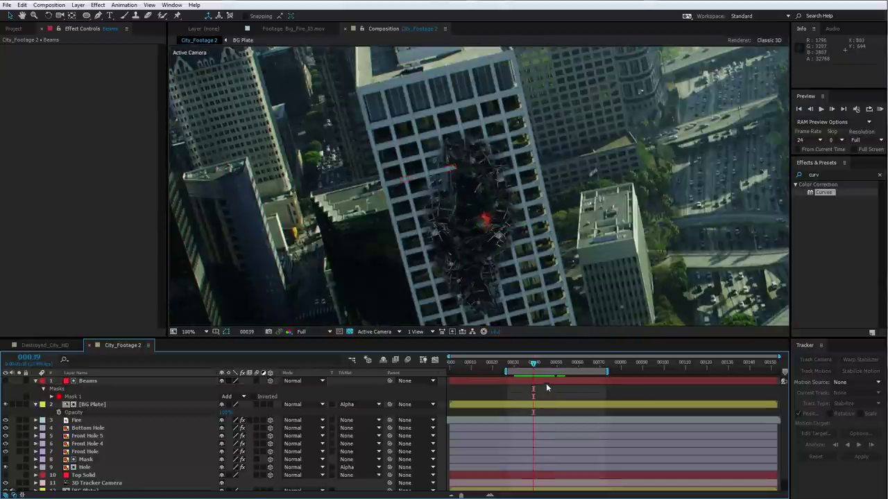
- Draw a second mask on the Beams layer for a horizontal beam stub protruding into the hole from its right edge
{"action": "scroll", "coordinate": [503, 229], "scroll_direction": "up", "scroll_amount": 1}
{"action": "key", "text": "g"}
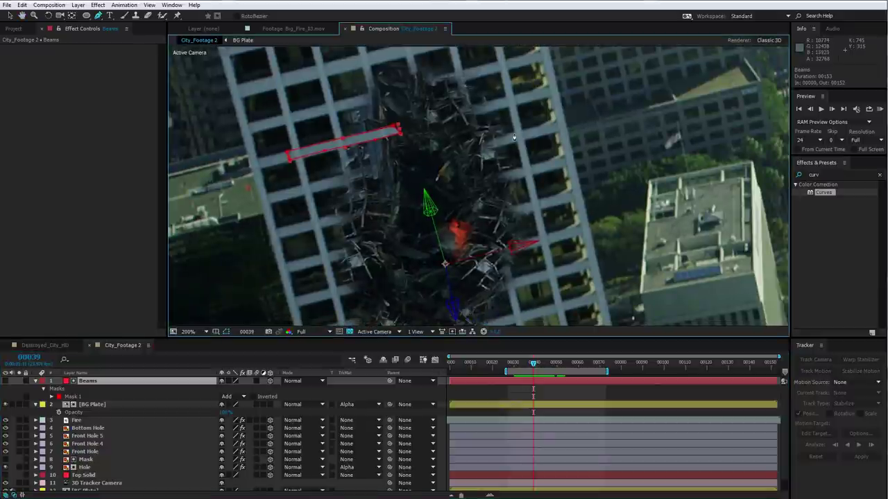
{"action": "left_click", "coordinate": [513, 132]}
{"action": "left_click", "coordinate": [461, 147]}
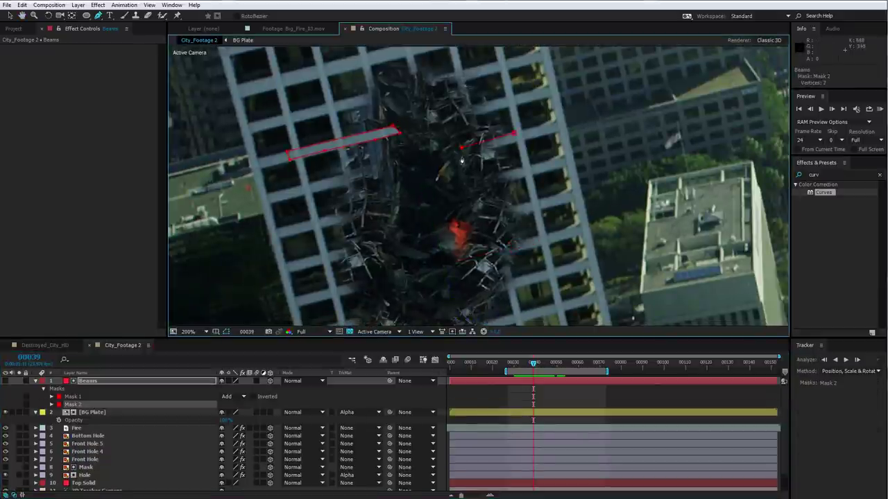
{"action": "left_click", "coordinate": [513, 134]}
{"action": "left_click_drag", "start_coordinate": [507, 202], "coordinate": [500, 206]}
{"action": "scroll", "coordinate": [495, 194], "scroll_direction": "up", "scroll_amount": 1}
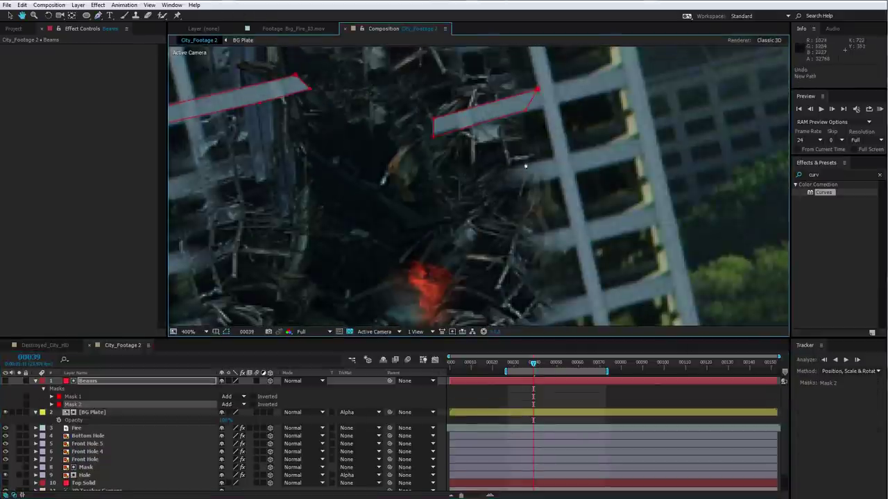
- Draw a closed, jagged mask on the Beams layer around the broken horizontal beam stub one row below the second mask
{"action": "left_click", "coordinate": [525, 166]}
{"action": "left_click", "coordinate": [497, 176]}
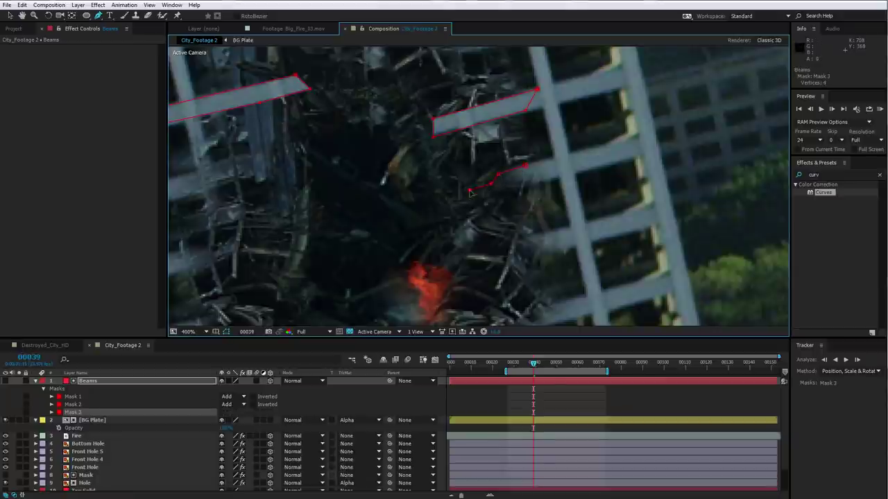
{"action": "left_click", "coordinate": [429, 192]}
{"action": "left_click", "coordinate": [423, 204]}
{"action": "left_click", "coordinate": [441, 199]}
{"action": "left_click", "coordinate": [461, 195]}
{"action": "left_click", "coordinate": [486, 192]}
{"action": "left_click", "coordinate": [509, 186]}
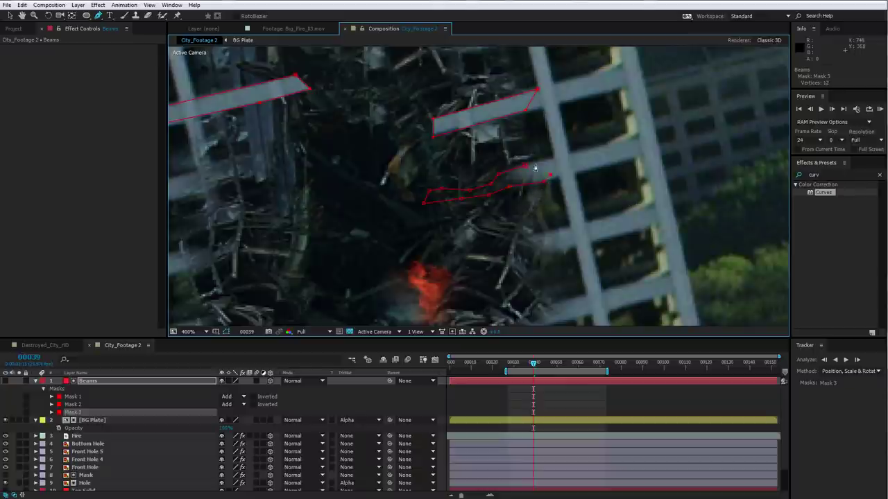
{"action": "left_click", "coordinate": [525, 167]}
- Draw another closed Beams mask around the next horizontal beam stub down, extending into the hole just above the fire
{"action": "left_click_drag", "start_coordinate": [511, 260], "coordinate": [524, 160]}
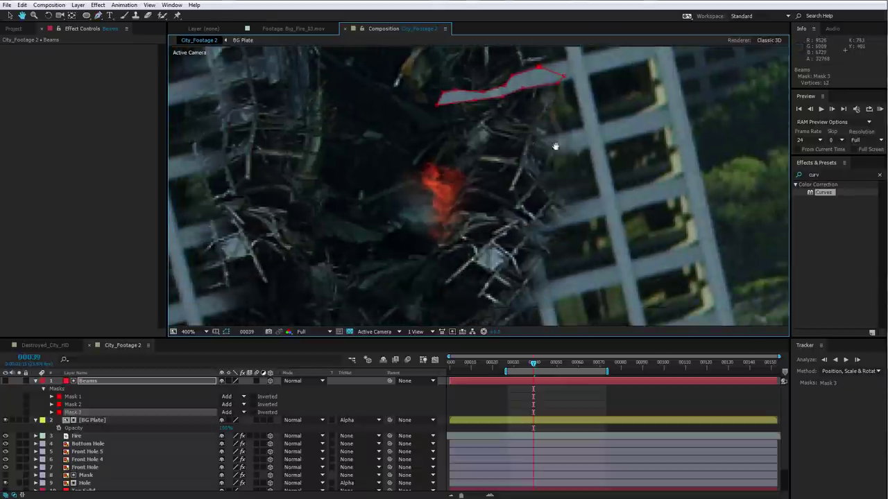
{"action": "left_click", "coordinate": [575, 133]}
{"action": "left_click", "coordinate": [512, 147]}
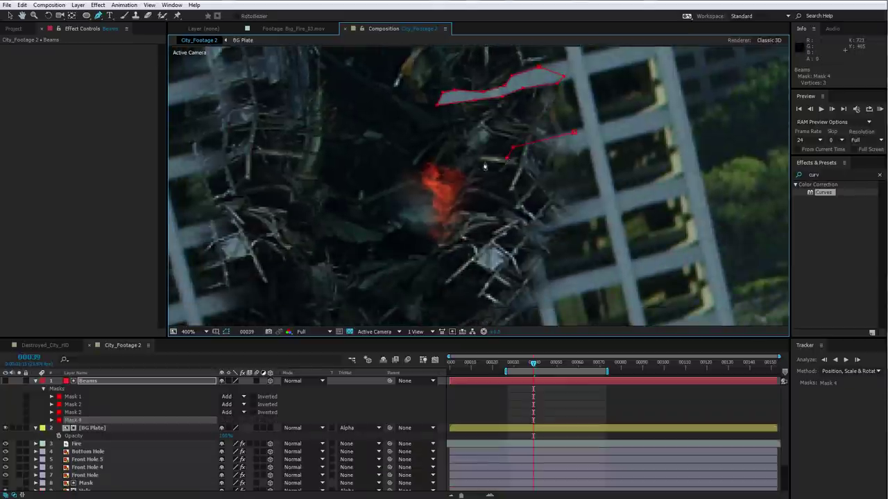
{"action": "left_click", "coordinate": [484, 162]}
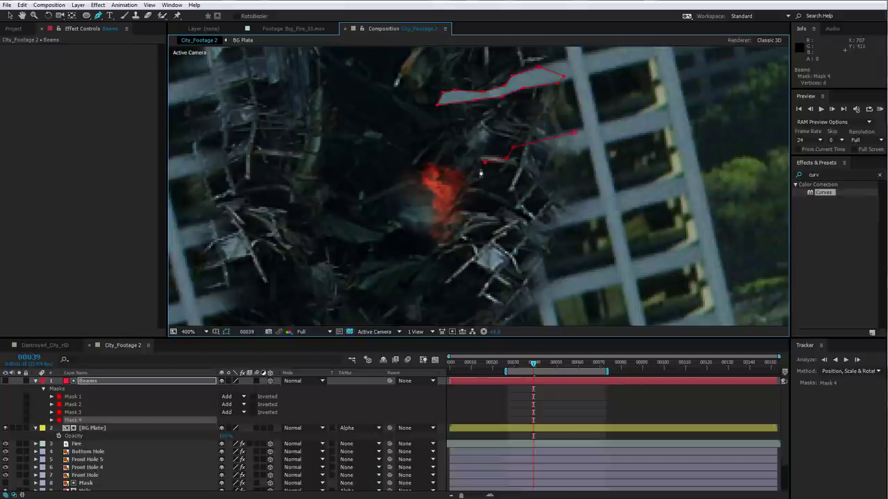
{"action": "left_click", "coordinate": [575, 132]}
- Draw a tapering mask on the Beams layer around a vertical beam hanging into the upper end of the damage hole
{"action": "left_click_drag", "start_coordinate": [540, 103], "coordinate": [541, 124]}
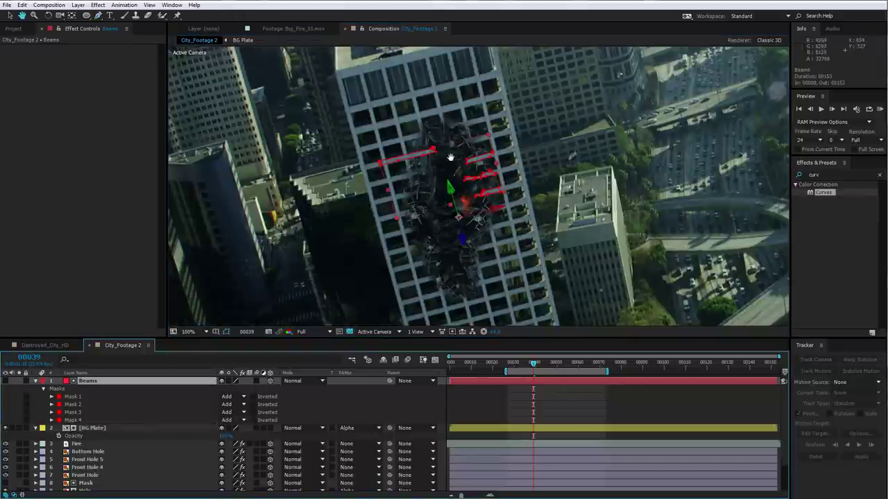
{"action": "scroll", "coordinate": [450, 157], "scroll_direction": "up", "scroll_amount": 1}
{"action": "left_click_drag", "start_coordinate": [463, 142], "coordinate": [509, 275]}
{"action": "left_click", "coordinate": [453, 186]}
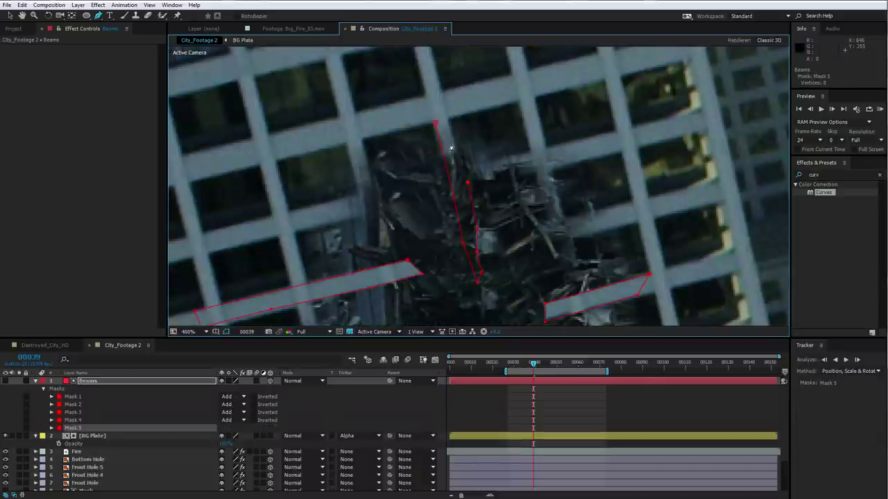
{"action": "left_click", "coordinate": [449, 123]}
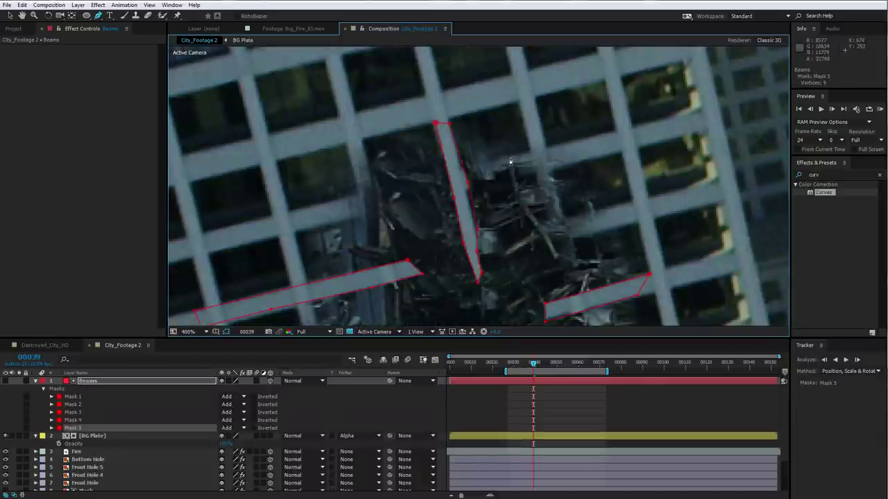
- Draw a Beams mask around the horizontal beam that crosses the hanging vertical beam near the hole's upper end
{"action": "left_click", "coordinate": [509, 157]}
{"action": "left_click", "coordinate": [434, 179]}
{"action": "left_click", "coordinate": [430, 195]}
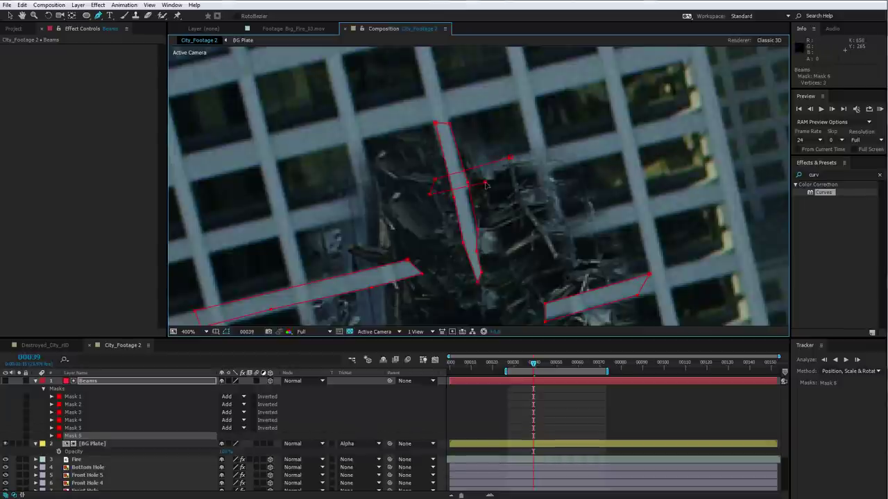
{"action": "left_click", "coordinate": [518, 175]}
{"action": "left_click", "coordinate": [557, 154]}
{"action": "left_click", "coordinate": [509, 158]}
- Mask the remaining horizontal and vertical broken beams around both sides and the lower end of the hole on the Beams layer
{"action": "left_click", "coordinate": [561, 391]}
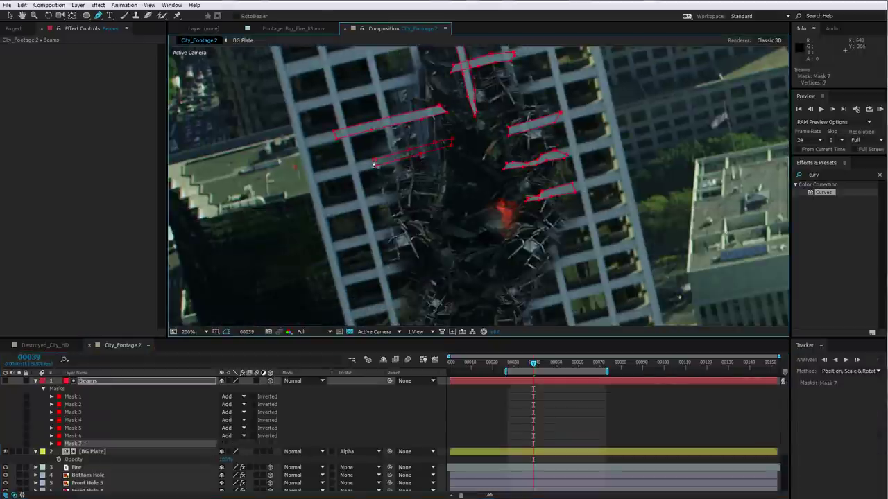
{"action": "left_click", "coordinate": [383, 229]}
{"action": "left_click", "coordinate": [418, 224]}
{"action": "left_click", "coordinate": [458, 220]}
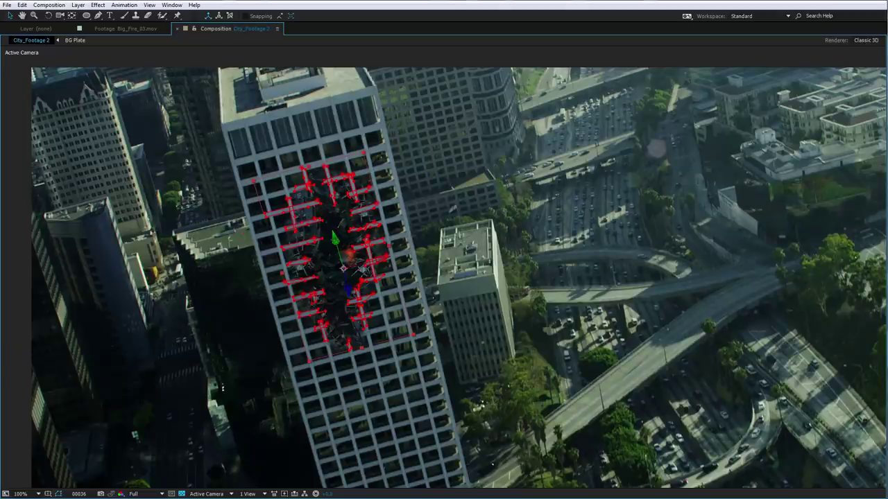
- Solo the upper BG Plate to examine the matted beam pieces on their own, and bring the other layers back into view
{"action": "key", "text": "grave"}
{"action": "key", "text": "comma"}
{"action": "left_click", "coordinate": [92, 389]}
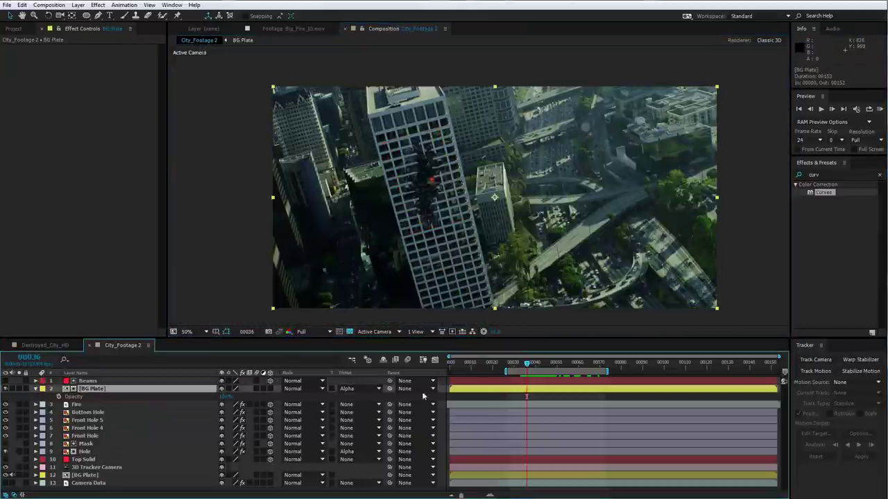
{"action": "left_click", "coordinate": [19, 389]}
{"action": "key", "text": "period"}
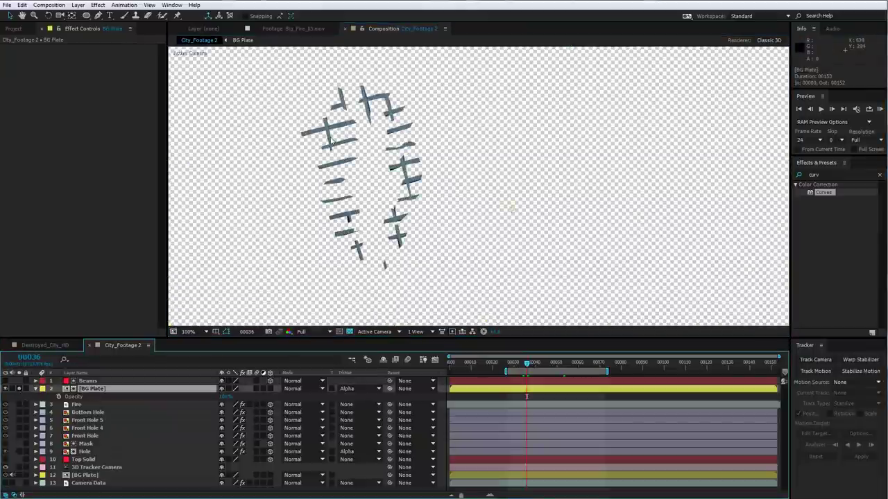
{"action": "left_click", "coordinate": [5, 389]}
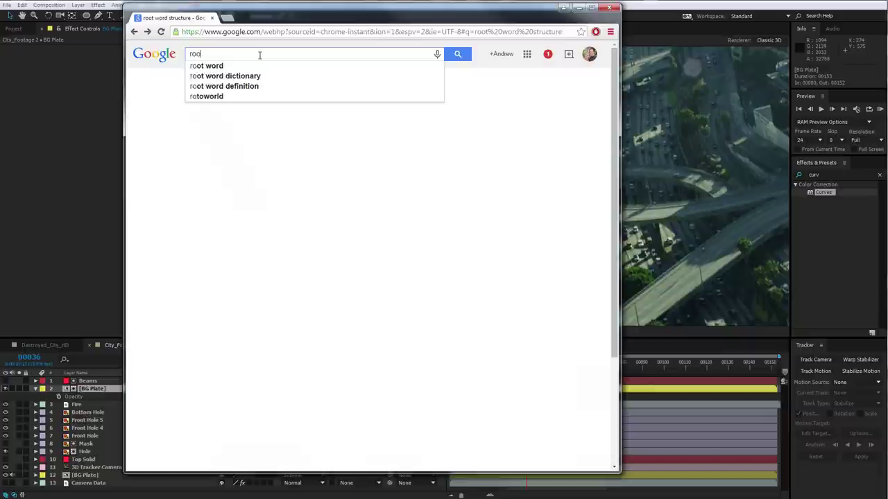
- In the web browser, search Google for "root word structure" and open the result about the root words struct and struc
{"action": "type", "text": "word"}
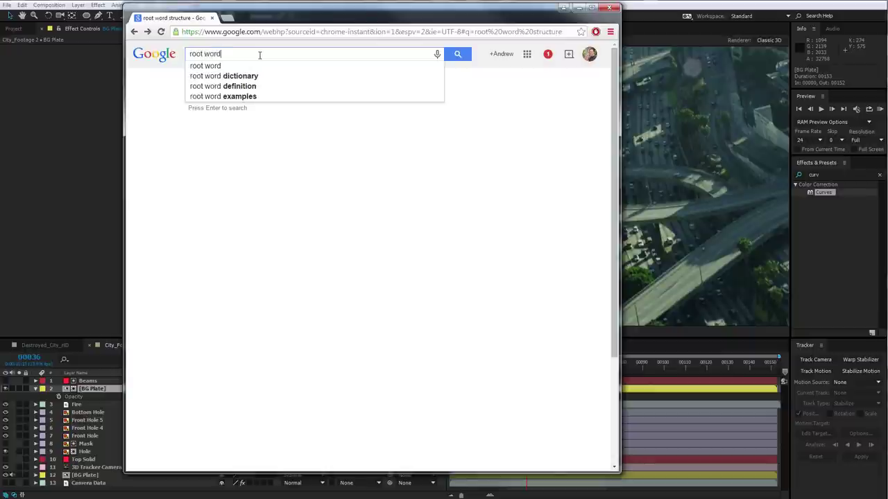
{"action": "type", "text": " structure"}
{"action": "key", "text": "Return"}
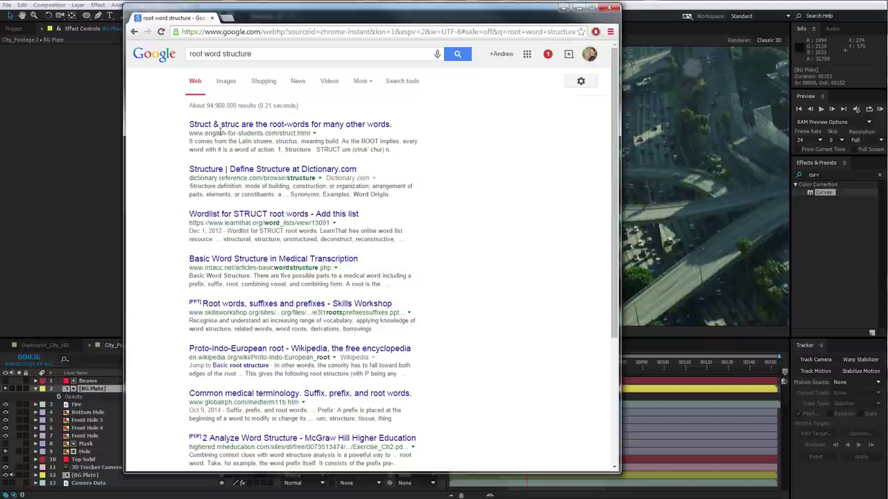
{"action": "left_click", "coordinate": [299, 125]}
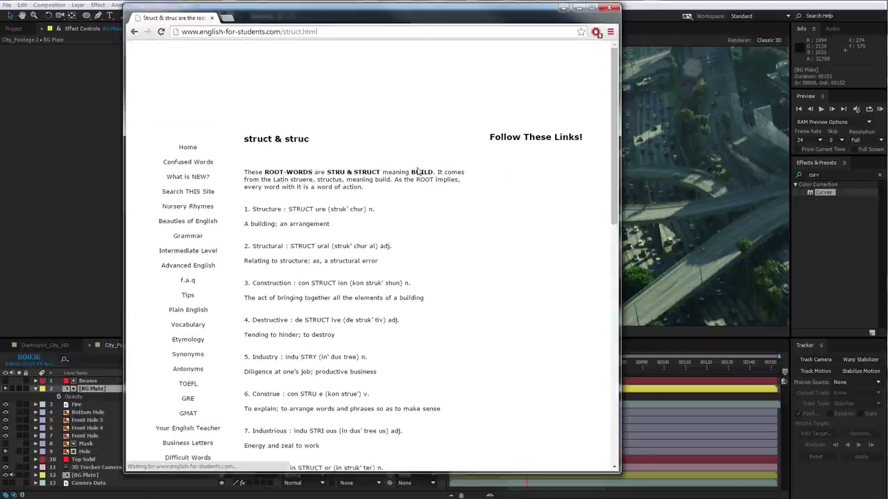
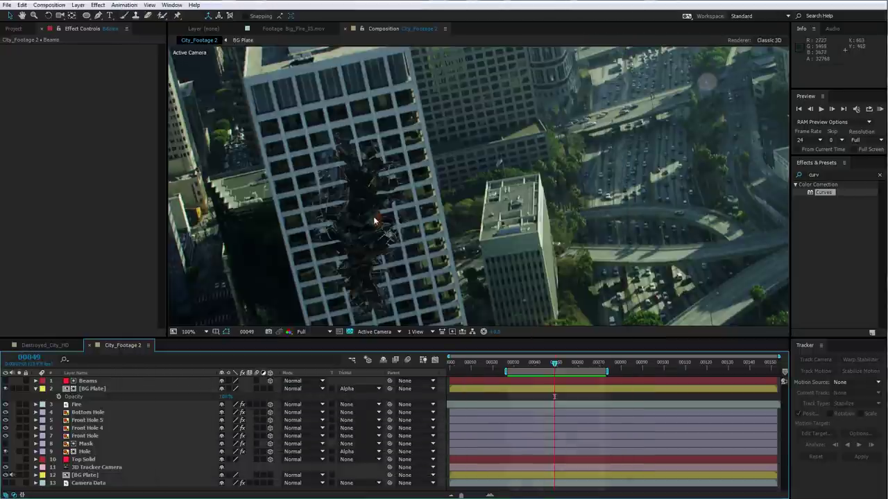
- Find the Roughen Edges effect and apply it to the Beams layer
{"action": "scroll", "coordinate": [355, 248], "scroll_direction": "up", "scroll_amount": 4}
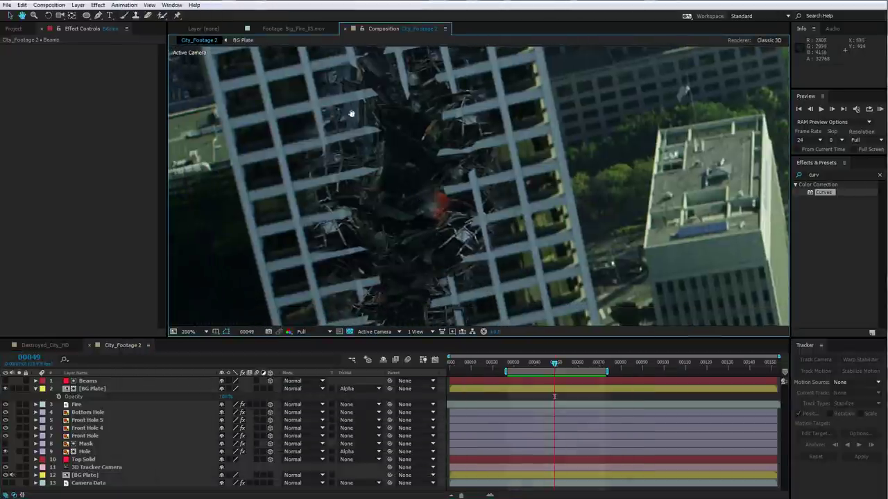
{"action": "scroll", "coordinate": [441, 174], "scroll_direction": "down", "scroll_amount": 1}
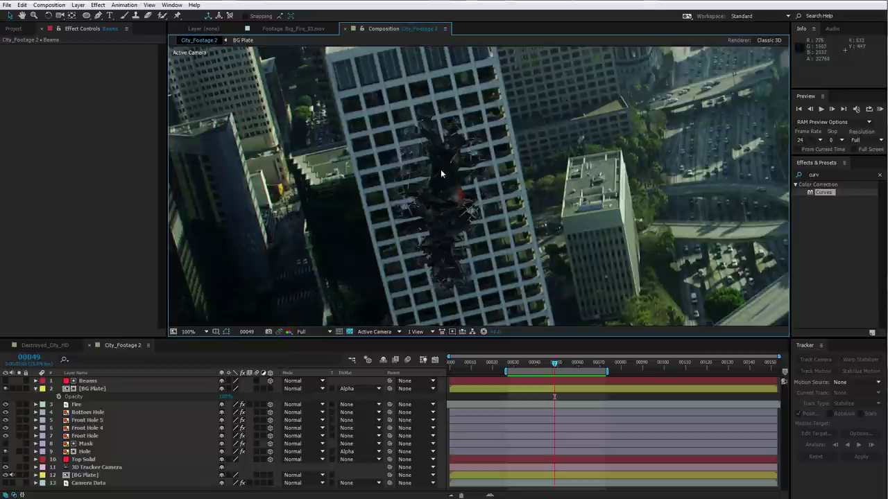
{"action": "left_click", "coordinate": [101, 382]}
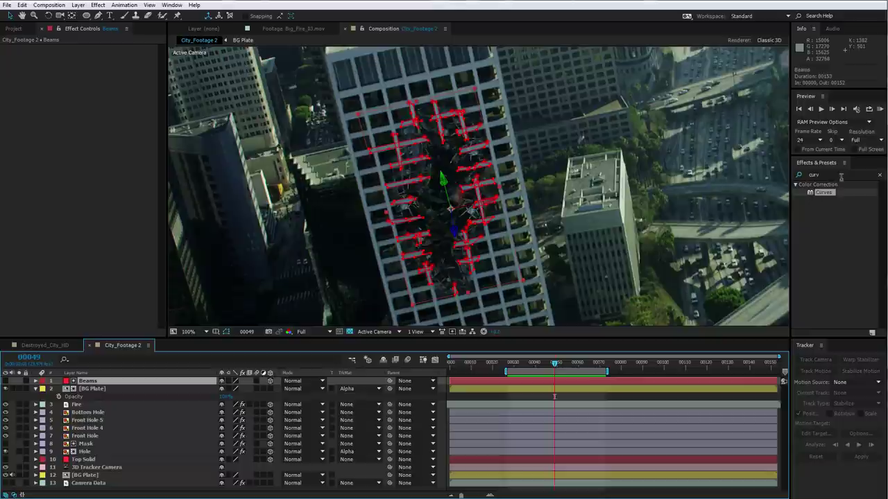
{"action": "left_click_drag", "start_coordinate": [841, 176], "coordinate": [757, 179]}
{"action": "type", "text": "rough"}
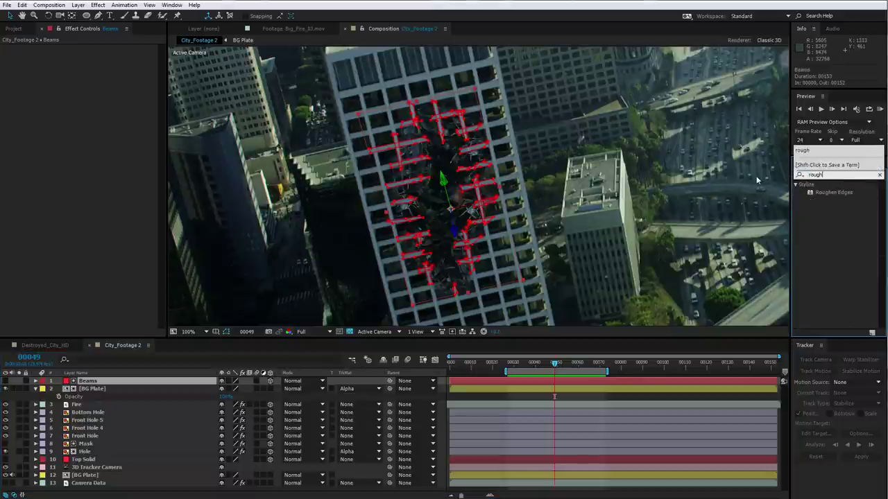
{"action": "left_click", "coordinate": [825, 194]}
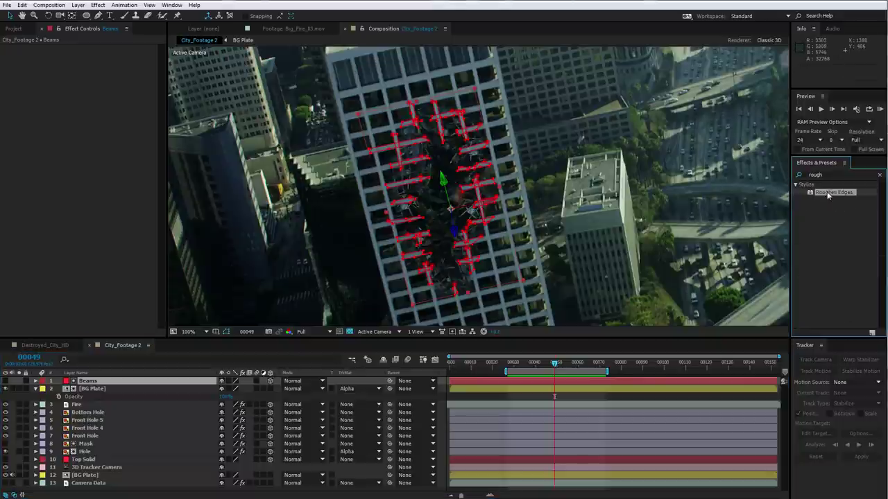
{"action": "left_click_drag", "start_coordinate": [830, 197], "coordinate": [422, 200]}
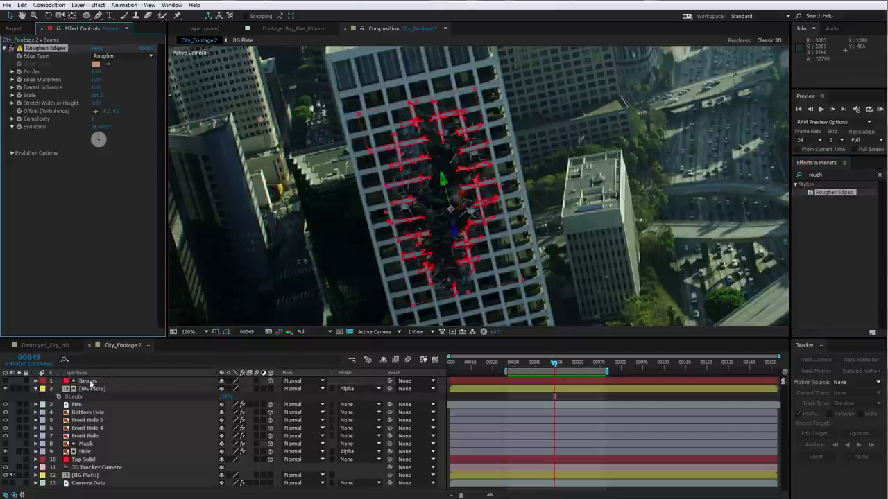
- Hide the mask outlines and compare the beam edges with Roughen Edges switched off and on
{"action": "key", "text": "period"}
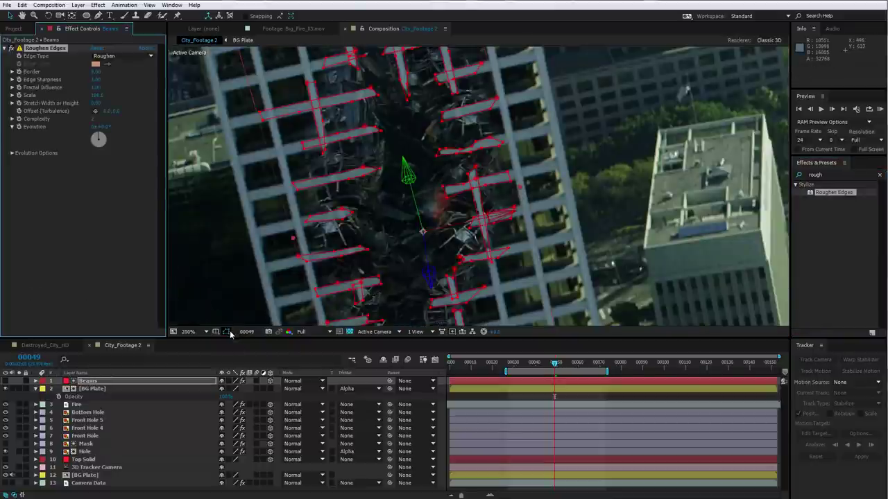
{"action": "left_click_drag", "start_coordinate": [363, 117], "coordinate": [374, 137]}
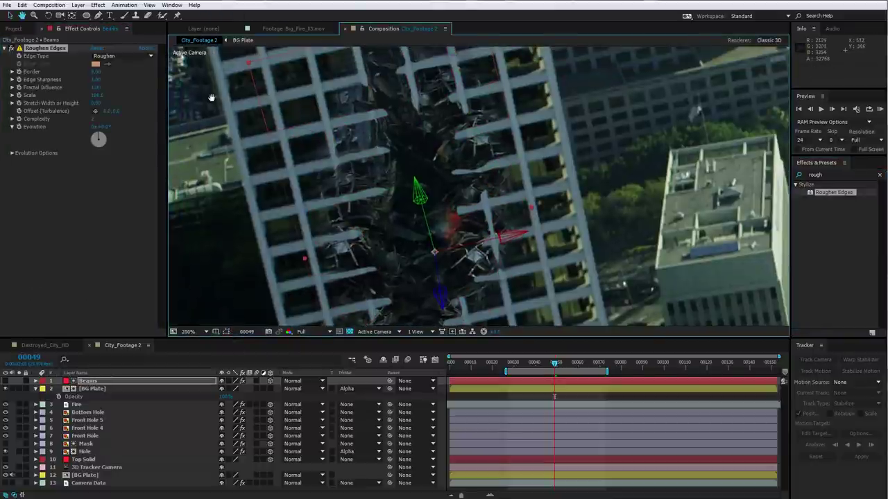
{"action": "left_click", "coordinate": [11, 48]}
{"action": "left_click", "coordinate": [11, 49]}
{"action": "left_click", "coordinate": [11, 49]}
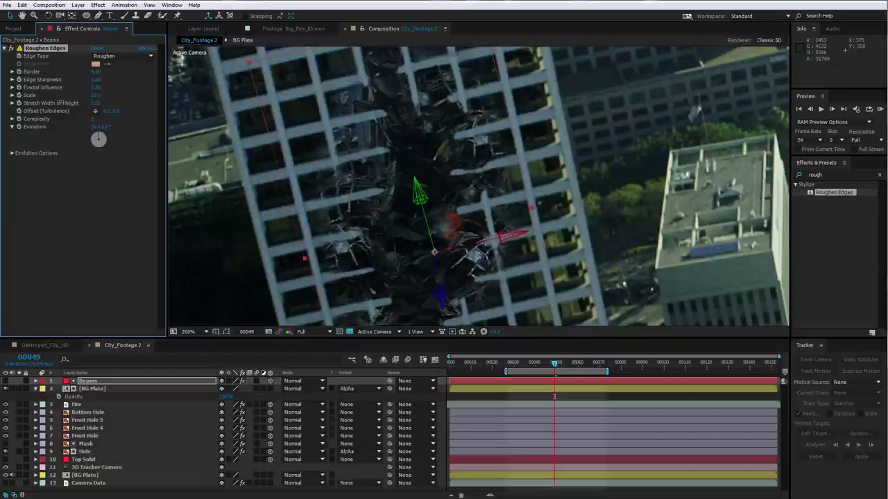
- Inspect the roughened beam ends up close and increase the Border amount of Roughen Edges on the Beams layer
{"action": "scroll", "coordinate": [353, 155], "scroll_direction": "up", "scroll_amount": 1}
{"action": "key", "text": "space"}
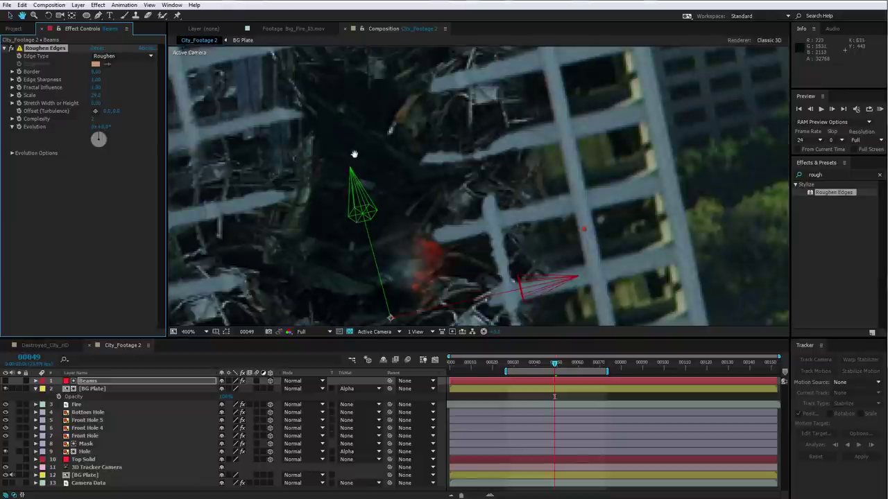
{"action": "left_click_drag", "start_coordinate": [329, 139], "coordinate": [358, 168]}
{"action": "scroll", "coordinate": [357, 146], "scroll_direction": "down", "scroll_amount": 2}
{"action": "scroll", "coordinate": [414, 140], "scroll_direction": "up", "scroll_amount": 1}
{"action": "key", "text": "v"}
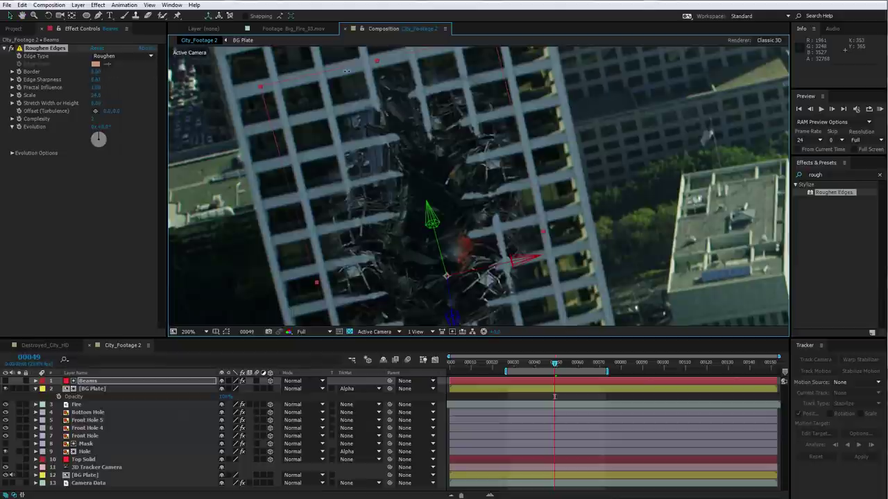
{"action": "left_click", "coordinate": [88, 72]}
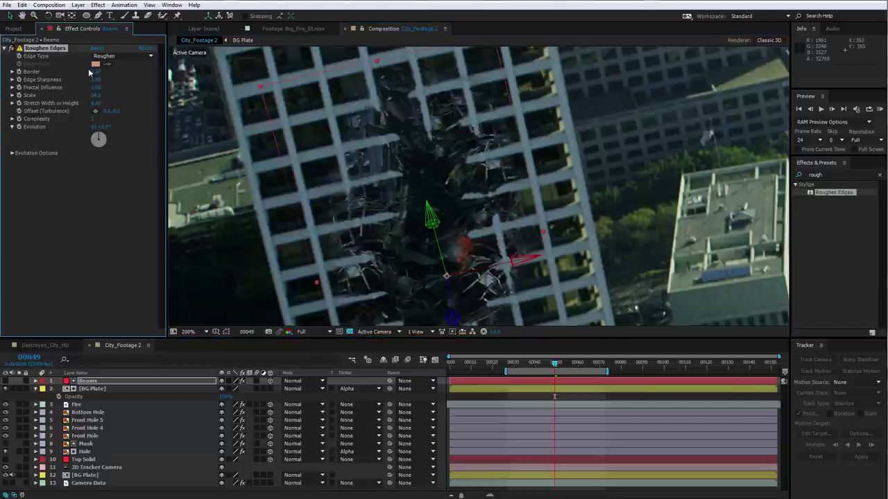
{"action": "left_click_drag", "start_coordinate": [101, 69], "coordinate": [135, 74]}
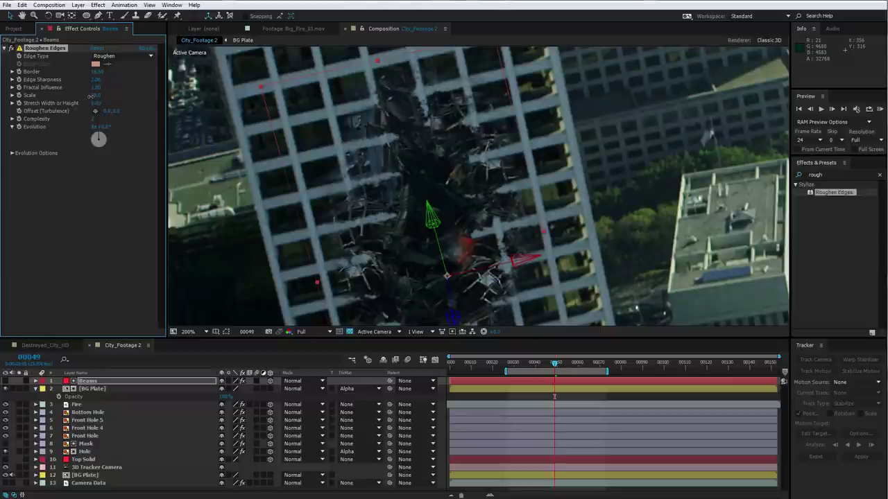
- Fine-tune the Scale and Edge Sharpness of Roughen Edges, deselect the layer, and check the broken beams across the building
{"action": "left_click_drag", "start_coordinate": [90, 96], "coordinate": [86, 96]}
{"action": "scroll", "coordinate": [426, 236], "scroll_direction": "down", "scroll_amount": 1}
{"action": "scroll", "coordinate": [429, 238], "scroll_direction": "up", "scroll_amount": 1}
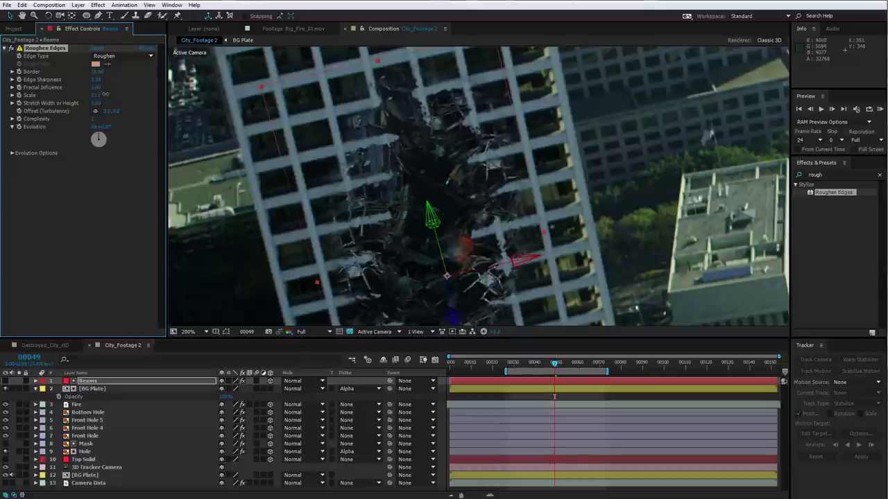
{"action": "key", "text": "comma"}
{"action": "left_click", "coordinate": [510, 397]}
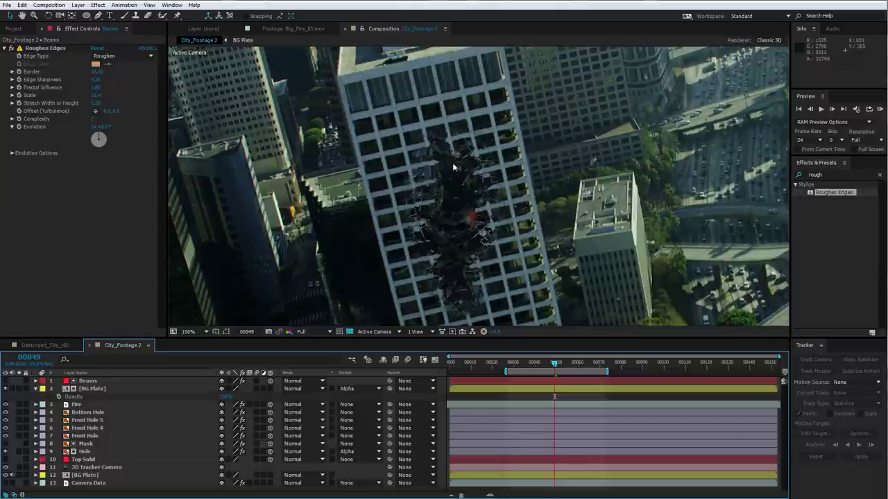
{"action": "left_click_drag", "start_coordinate": [452, 164], "coordinate": [421, 113]}
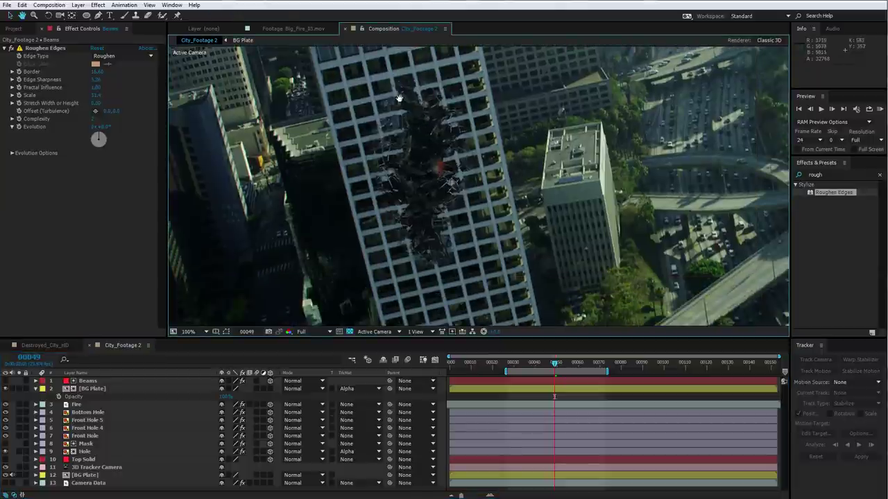
{"action": "left_click_drag", "start_coordinate": [444, 212], "coordinate": [426, 64]}
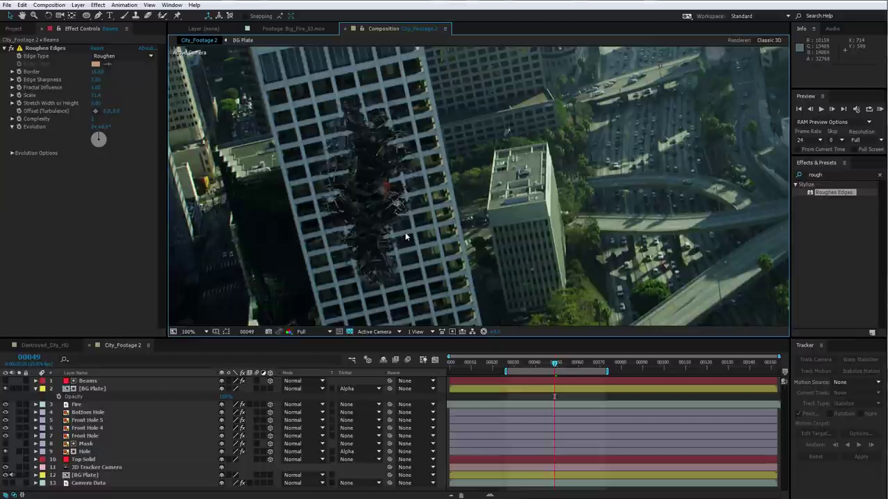
- Create a null from the Camera Data layer's 3D Camera Tracker at a track point inside the tall building's damage
{"action": "scroll", "coordinate": [406, 187], "scroll_direction": "down", "scroll_amount": 2}
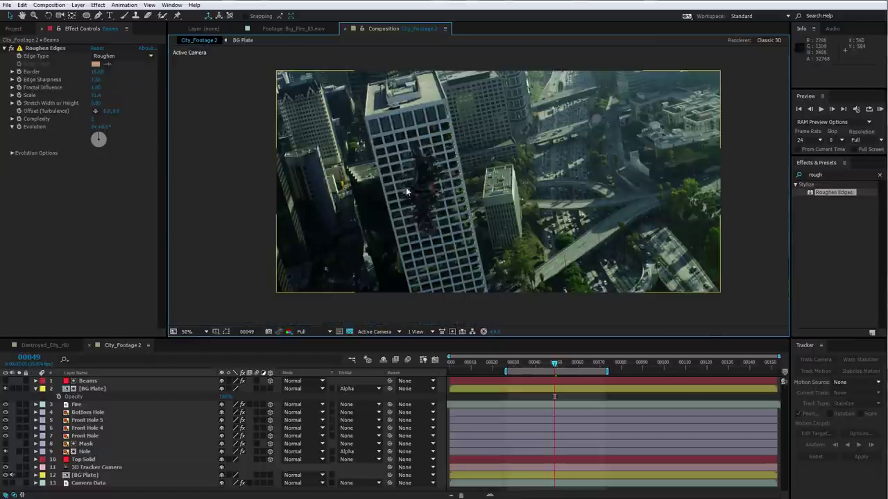
{"action": "left_click", "coordinate": [90, 386]}
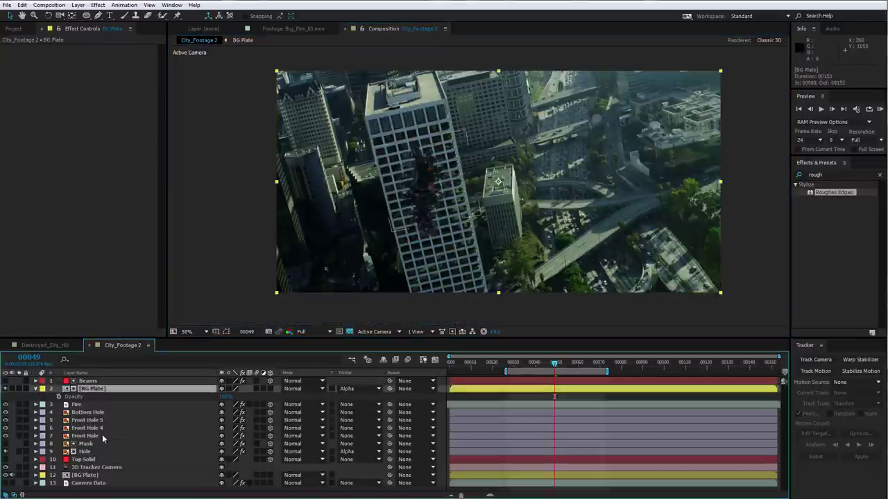
{"action": "left_click", "coordinate": [80, 484]}
{"action": "left_click", "coordinate": [47, 48]}
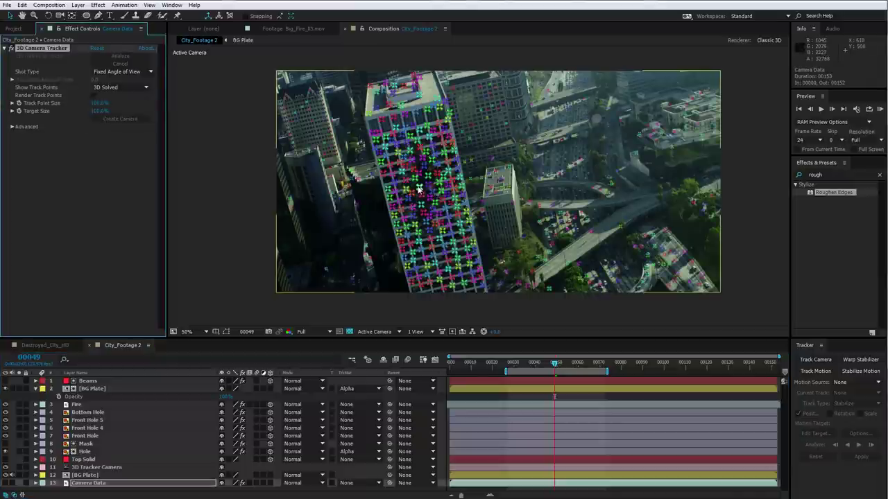
{"action": "right_click", "coordinate": [419, 189]}
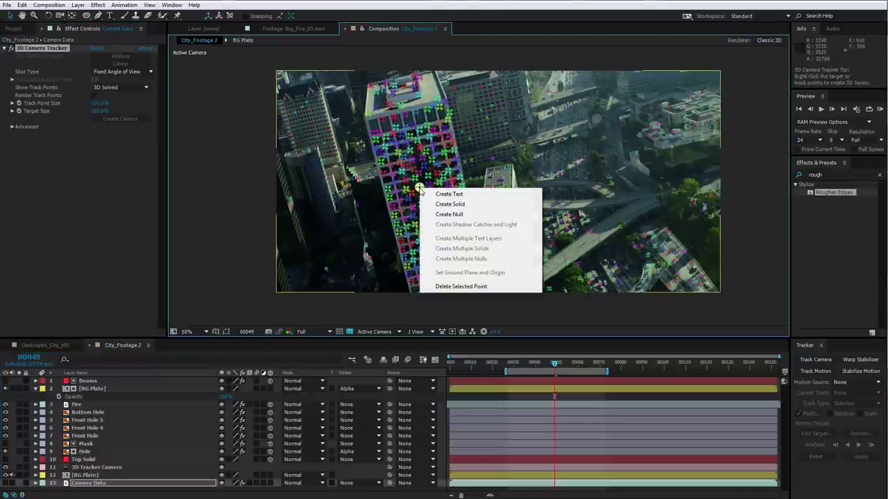
{"action": "left_click", "coordinate": [449, 214]}
{"action": "key", "text": "period"}
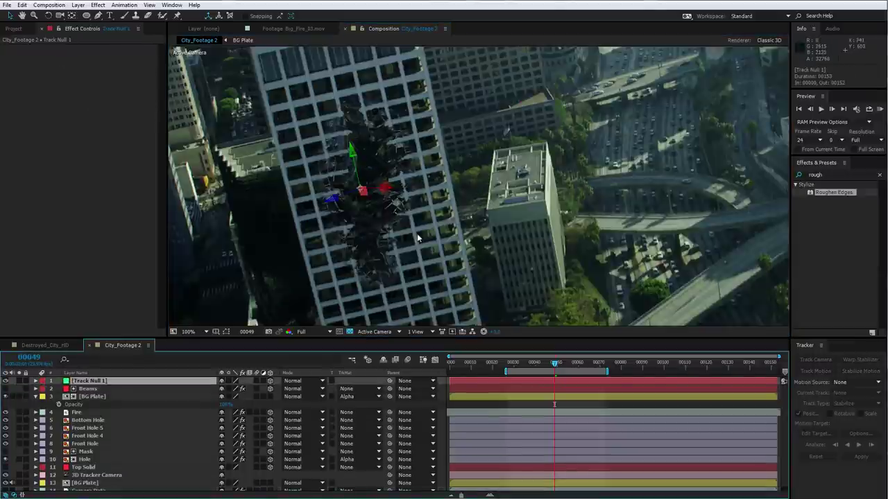
- Preview the Puffy_Smoke_01.mov footage and add it to the City_Footage 2 composition over the damaged tower
{"action": "left_click", "coordinate": [29, 31]}
{"action": "left_click", "coordinate": [55, 148]}
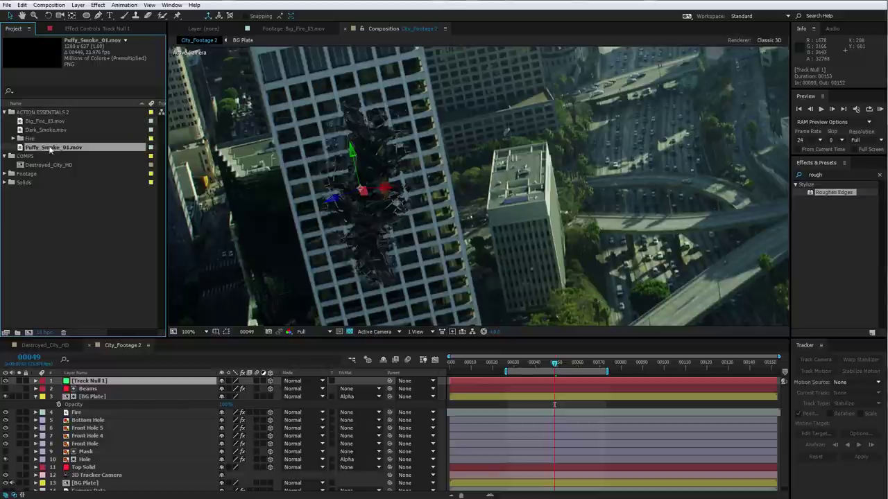
{"action": "double_click", "coordinate": [49, 149]}
{"action": "left_click_drag", "start_coordinate": [233, 312], "coordinate": [373, 321]}
{"action": "left_click", "coordinate": [373, 28]}
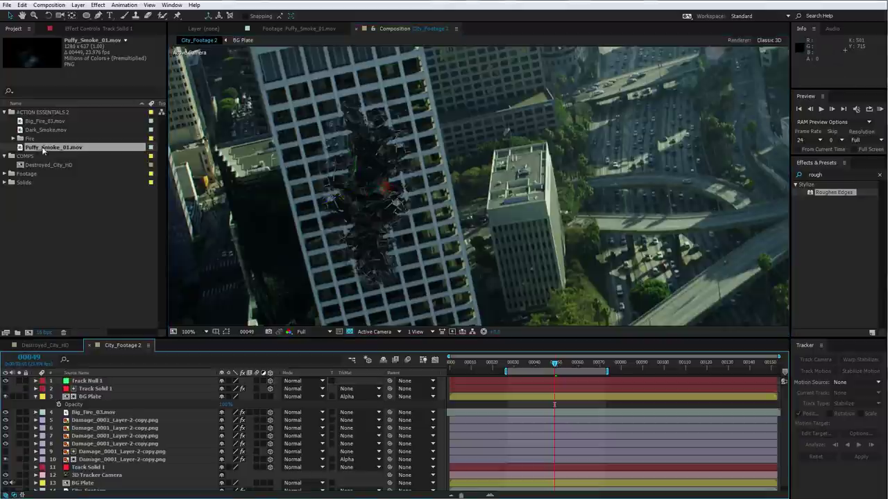
{"action": "left_click_drag", "start_coordinate": [53, 147], "coordinate": [430, 108]}
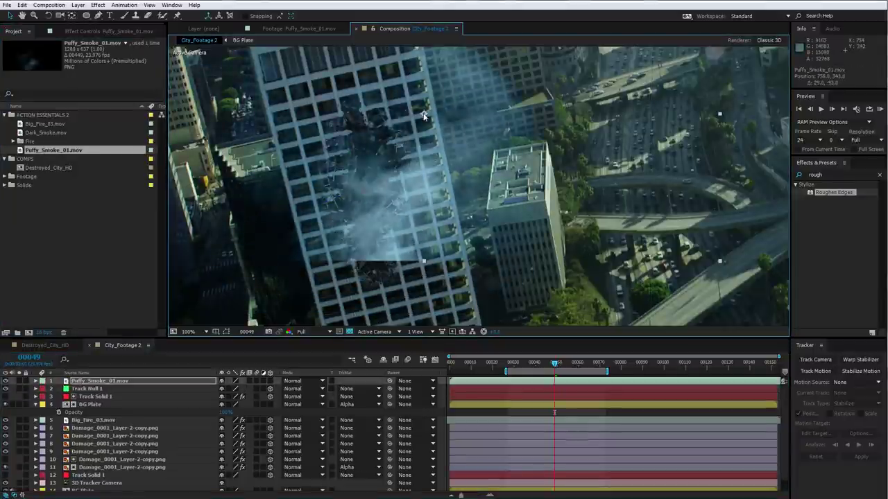
- Move the smoke layer's anchor point to the base of the smoke plume
{"action": "key", "text": "y"}
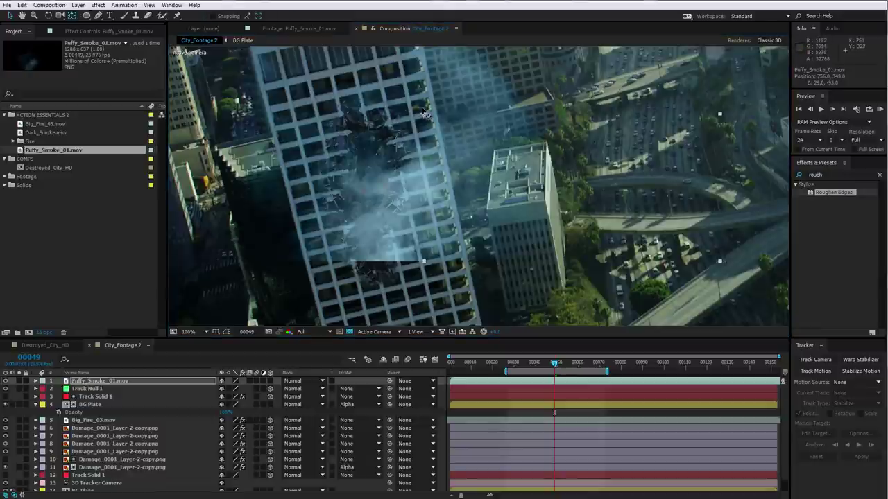
{"action": "left_click_drag", "start_coordinate": [373, 219], "coordinate": [364, 242]}
{"action": "scroll", "coordinate": [431, 220], "scroll_direction": "down", "scroll_amount": 1}
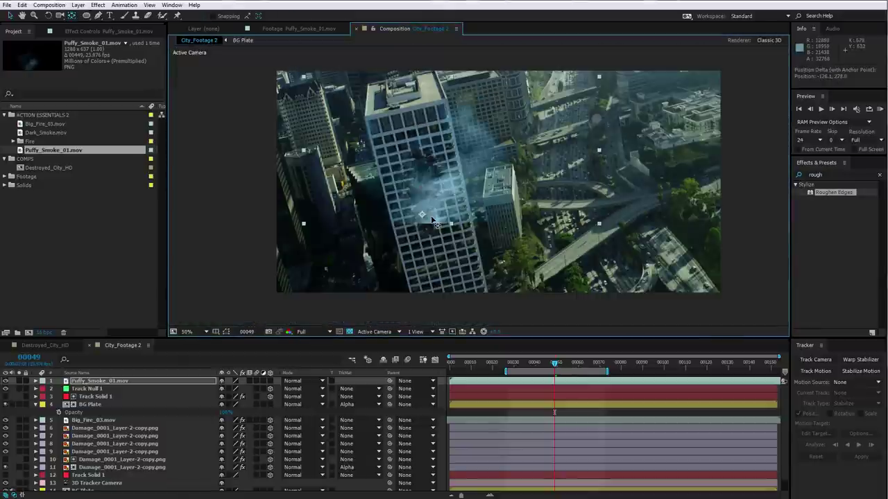
- Solo the smoke layer without the transparency grid, draw an elliptical mask around the plume and feather the mask heavily
{"action": "left_click", "coordinate": [19, 380]}
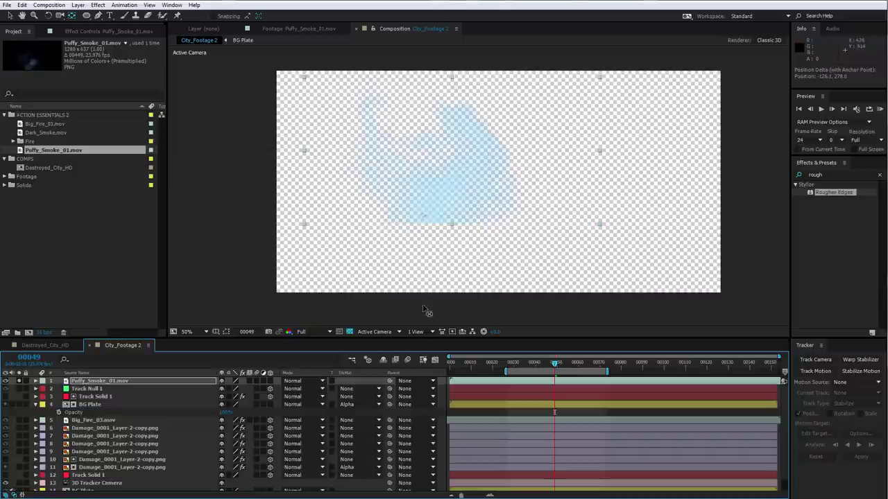
{"action": "left_click", "coordinate": [350, 331]}
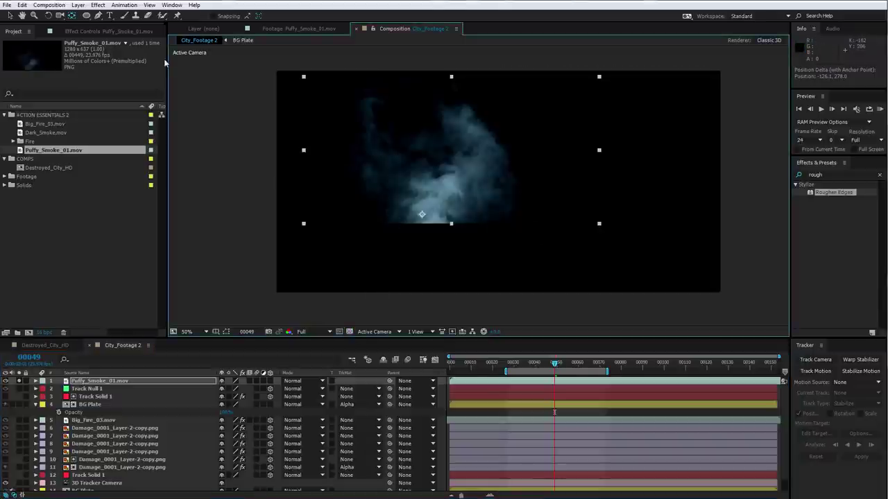
{"action": "left_click", "coordinate": [86, 16]}
{"action": "left_click_drag", "start_coordinate": [344, 89], "coordinate": [540, 216]}
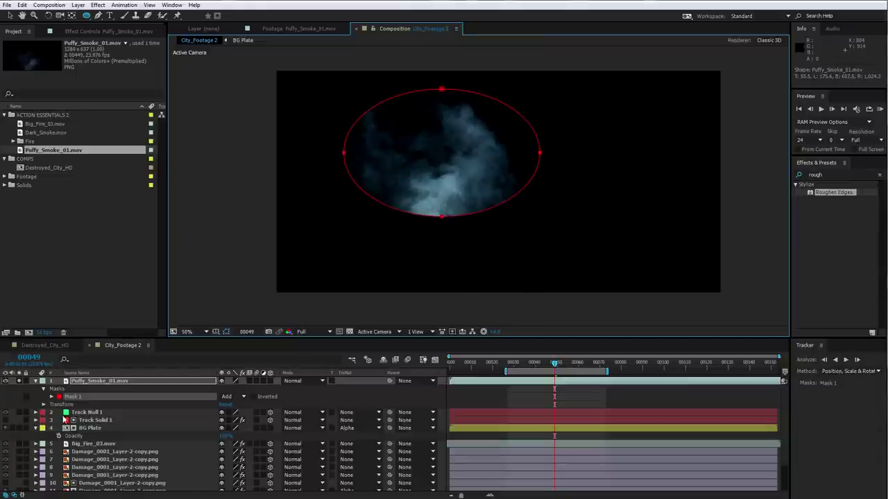
{"action": "key", "text": "f"}
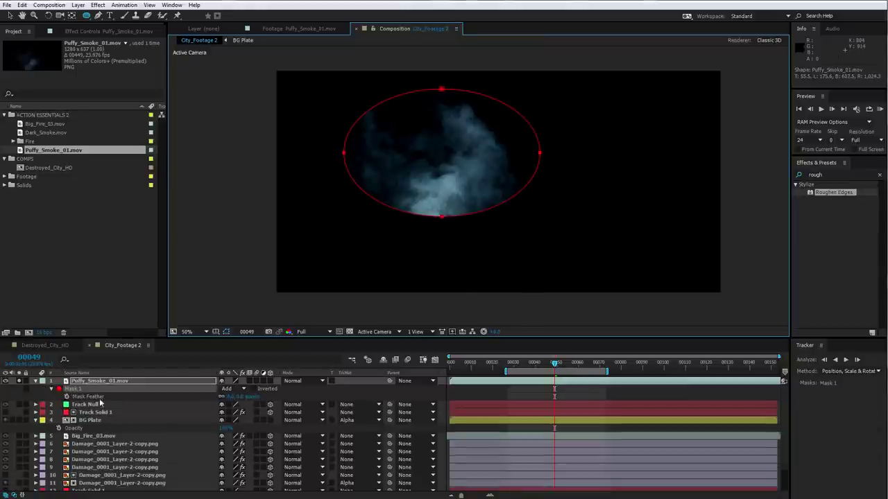
{"action": "left_click_drag", "start_coordinate": [236, 397], "coordinate": [319, 395]}
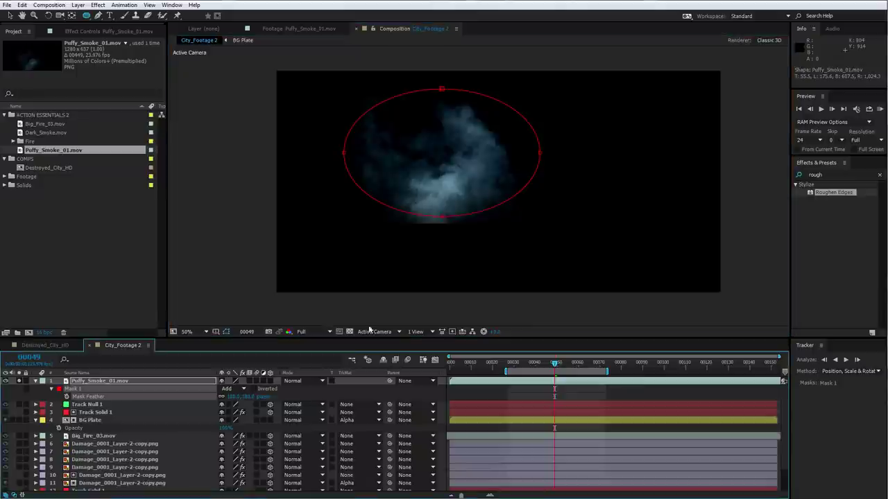
- Raise the lower vertex of the elliptical mask so the smoke's hard bottom edge fades out softly
{"action": "key", "text": "v"}
{"action": "left_click_drag", "start_coordinate": [443, 220], "coordinate": [442, 199]}
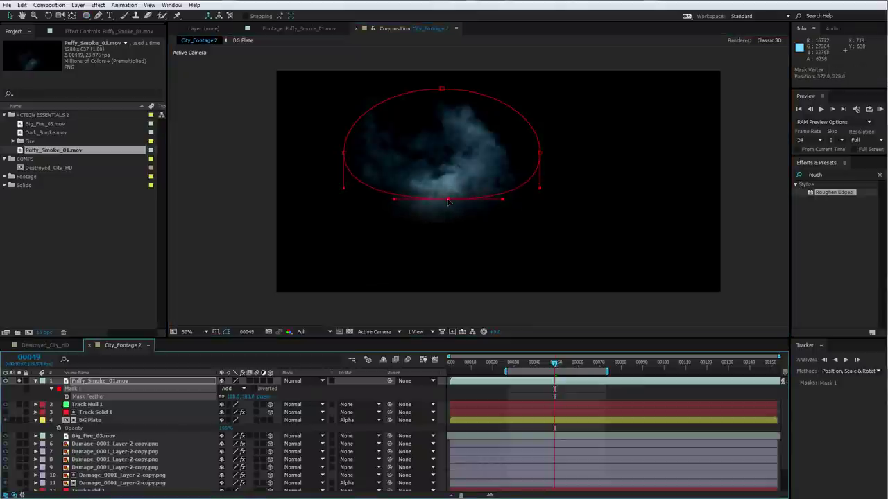
{"action": "left_click", "coordinate": [547, 385]}
{"action": "key", "text": "period"}
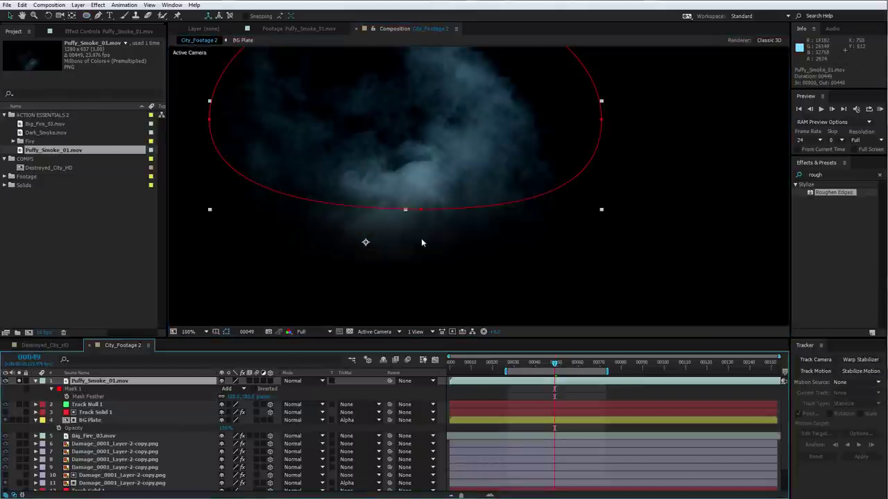
{"action": "left_click_drag", "start_coordinate": [420, 209], "coordinate": [529, 202]}
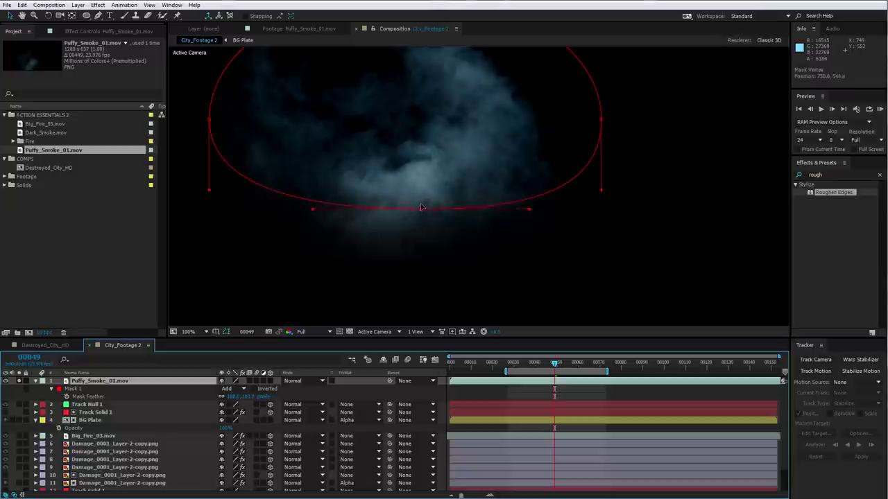
- Set the smoke layer's blending mode to Screen, turn off its solo and shift it over the tower's damage
{"action": "left_click", "coordinate": [299, 383]}
{"action": "left_click", "coordinate": [335, 232]}
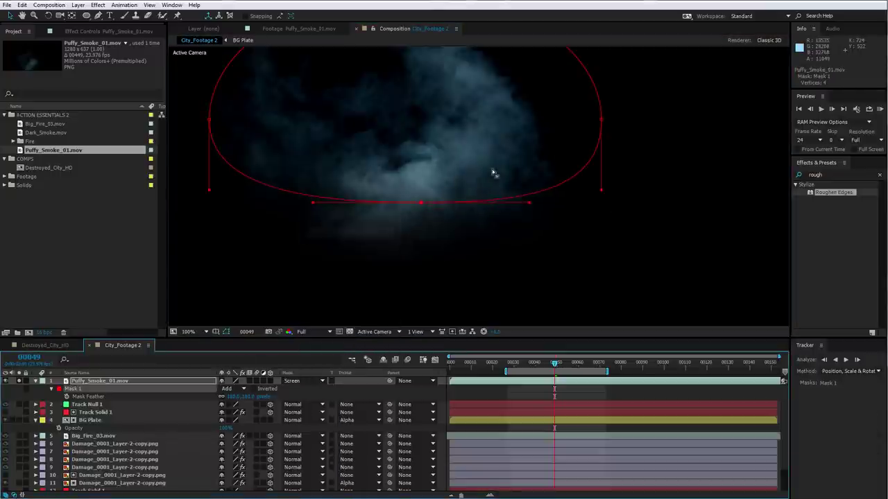
{"action": "left_click", "coordinate": [21, 381]}
{"action": "left_click", "coordinate": [429, 167]}
{"action": "scroll", "coordinate": [444, 165], "scroll_direction": "down", "scroll_amount": 2}
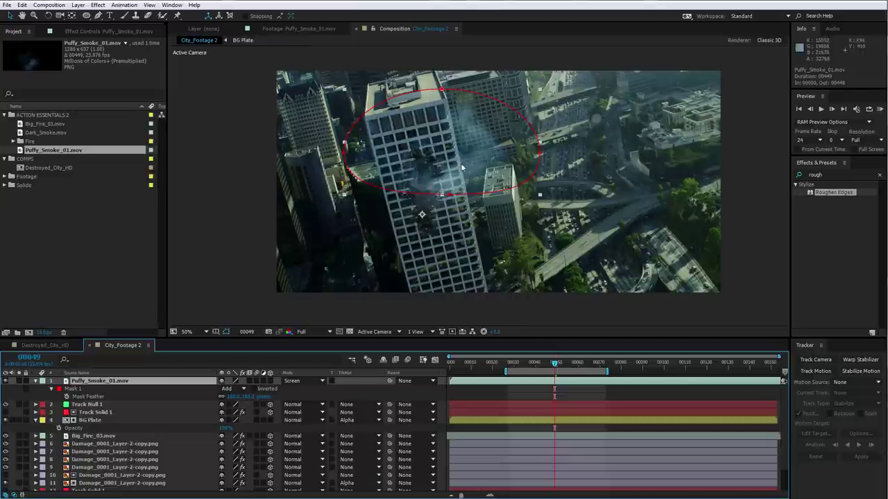
{"action": "mouse_move", "coordinate": [421, 168]}
{"action": "left_mouse_down"}
{"action": "mouse_move", "coordinate": [407, 184]}
{"action": "mouse_move", "coordinate": [414, 174]}
{"action": "left_mouse_up"}
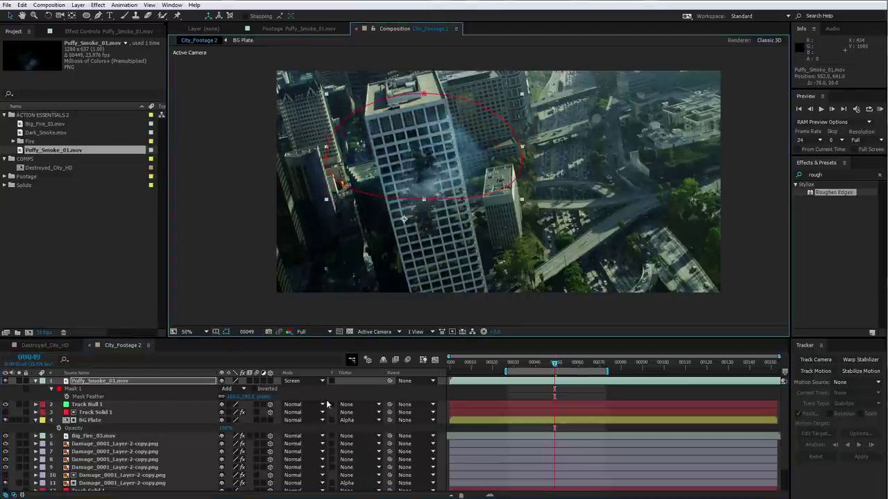
- Make the smoke layer 3D and move to frame 46 for a closer look at its placement
{"action": "left_click", "coordinate": [271, 380]}
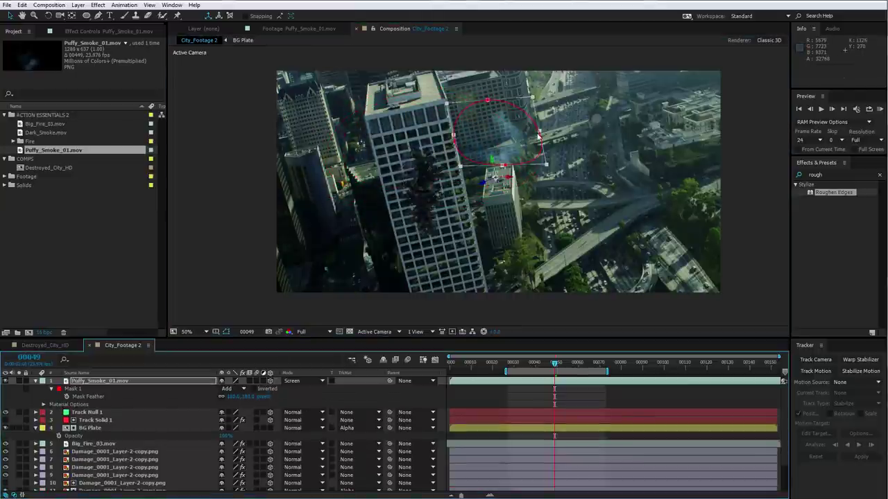
{"action": "mouse_move", "coordinate": [537, 372]}
{"action": "left_mouse_down"}
{"action": "mouse_move", "coordinate": [559, 368]}
{"action": "mouse_move", "coordinate": [548, 368]}
{"action": "left_mouse_up"}
{"action": "key", "text": "period"}
{"action": "key", "text": "period"}
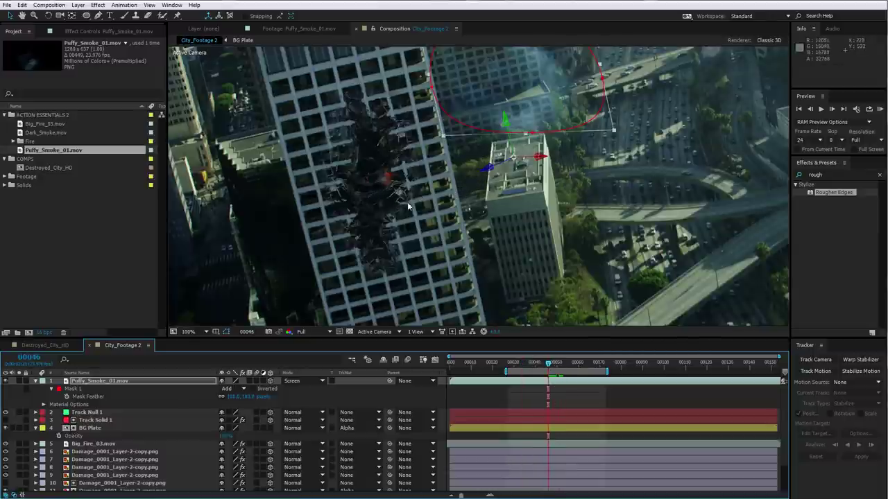
- Reveal and select the Position property of the Track Null 1 layer
{"action": "left_click", "coordinate": [87, 412]}
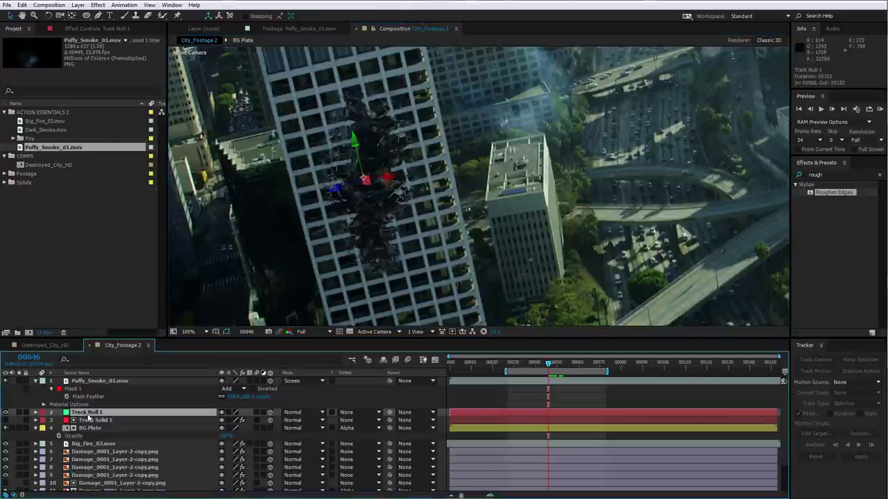
{"action": "key", "text": "p"}
{"action": "left_click", "coordinate": [75, 421]}
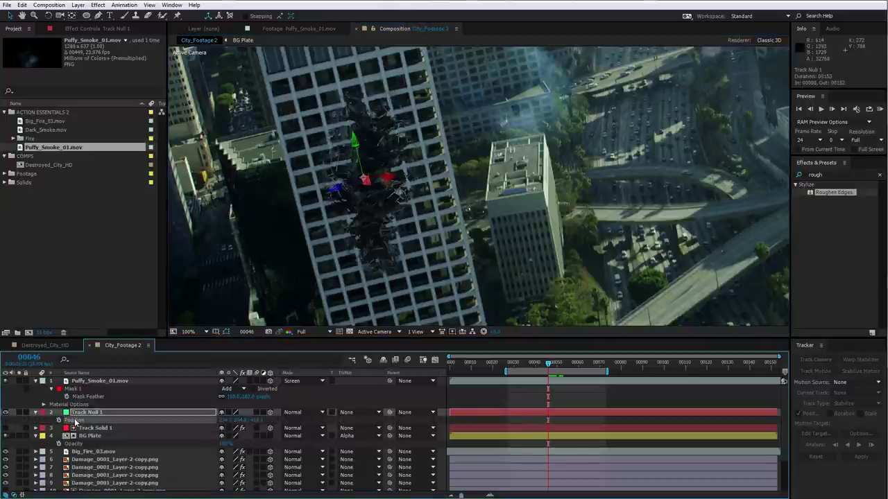
- Copy the position of Track Null 1 and paste it onto the Puffy_Smoke_01.mov layer
{"action": "left_click", "coordinate": [21, 5]}
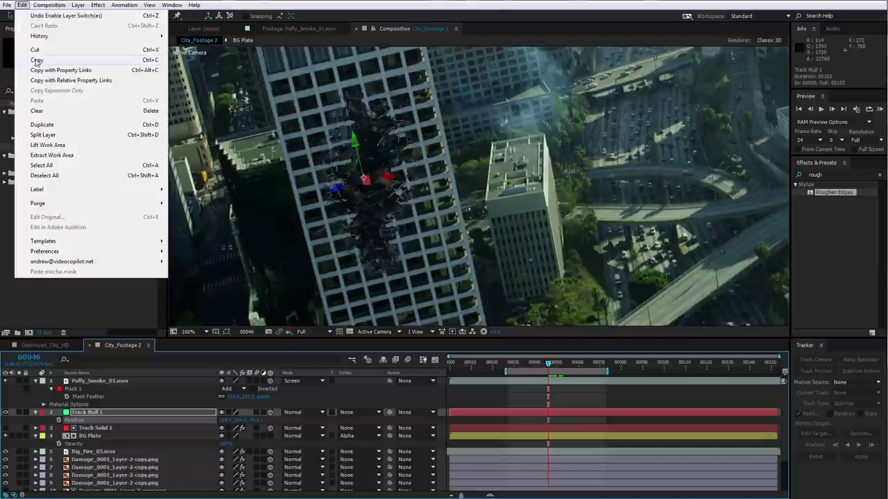
{"action": "left_click", "coordinate": [33, 59]}
{"action": "left_click", "coordinate": [93, 381]}
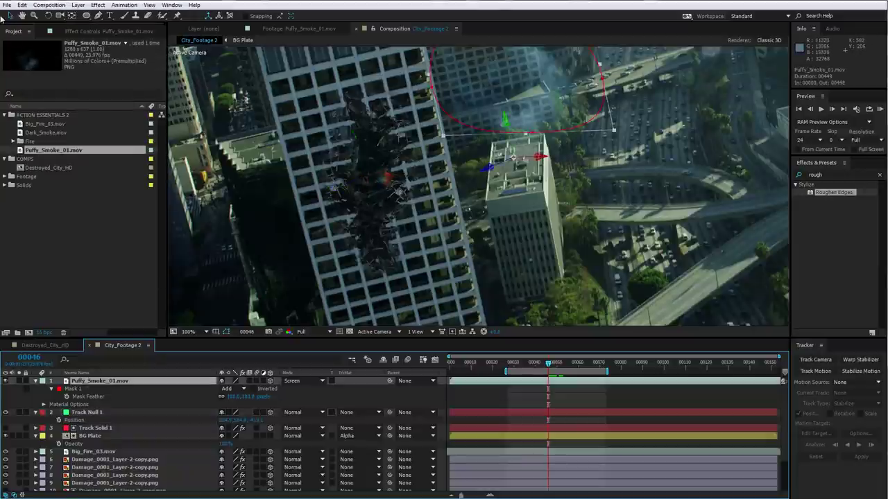
{"action": "left_click", "coordinate": [23, 5]}
{"action": "left_click", "coordinate": [31, 104]}
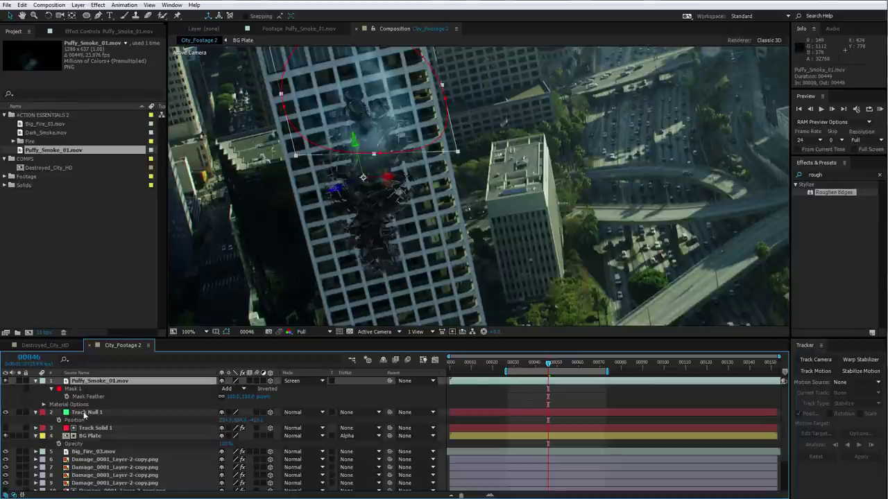
- Move and rotate the puffy smoke layer in 3D so it covers the upper part of the tower's damage hole
{"action": "left_click_drag", "start_coordinate": [391, 128], "coordinate": [376, 141]}
{"action": "key", "text": "w"}
{"action": "key", "text": "v"}
{"action": "left_click_drag", "start_coordinate": [355, 183], "coordinate": [361, 210]}
{"action": "key", "text": "w"}
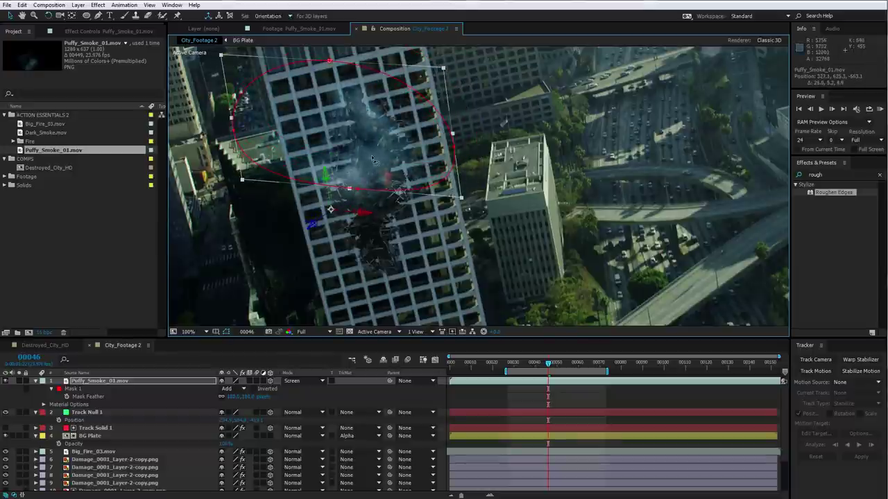
{"action": "left_click_drag", "start_coordinate": [375, 159], "coordinate": [379, 158]}
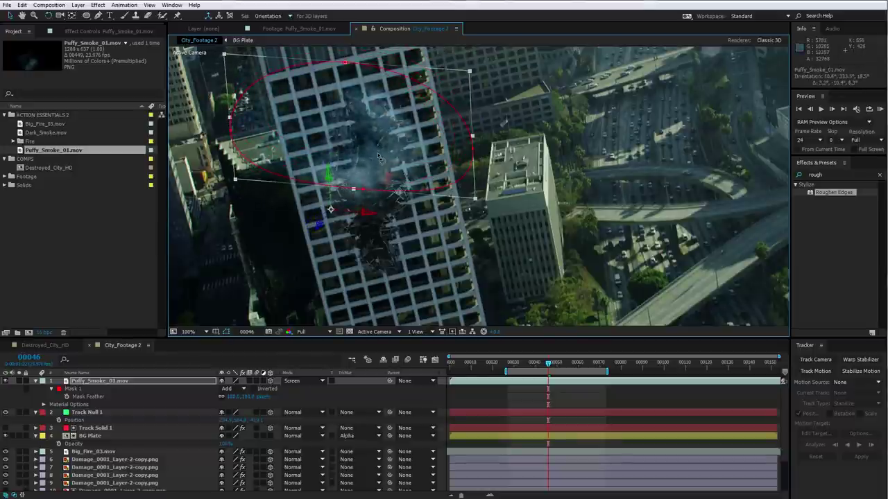
{"action": "left_click", "coordinate": [523, 406]}
{"action": "key", "text": "comma"}
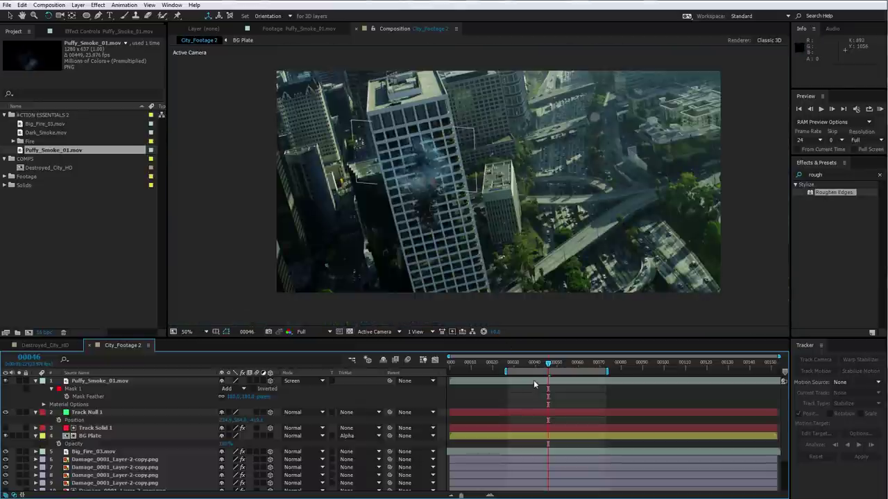
- Scale the puffy smoke layer to about 126%, then reposition and tilt it over the tower's damage
{"action": "left_click", "coordinate": [534, 385]}
{"action": "key", "text": "s"}
{"action": "left_click_drag", "start_coordinate": [268, 390], "coordinate": [288, 390]}
{"action": "key", "text": "v"}
{"action": "left_click_drag", "start_coordinate": [429, 168], "coordinate": [419, 182]}
{"action": "key", "text": "w"}
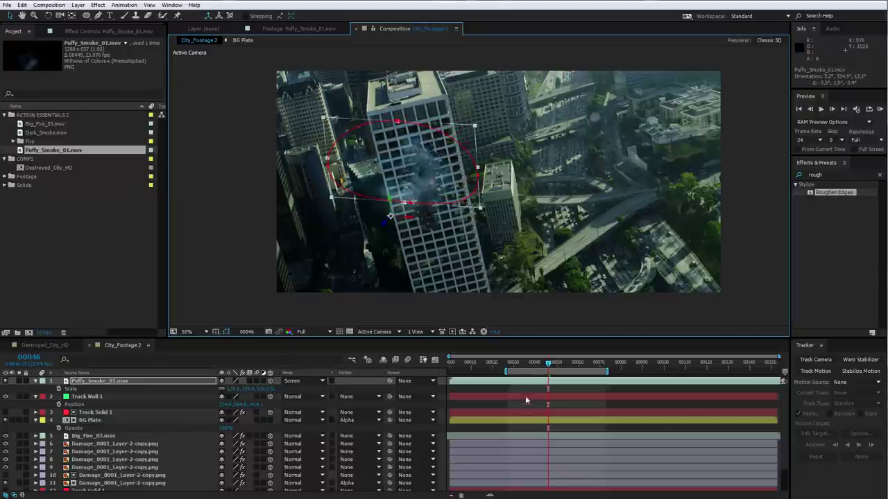
- Go to frame 7 at half preview resolution, enlarge the puffy smoke layer to 147% and shift it lower over the damage
{"action": "left_click", "coordinate": [529, 385]}
{"action": "left_click", "coordinate": [479, 372]}
{"action": "left_click", "coordinate": [489, 372]}
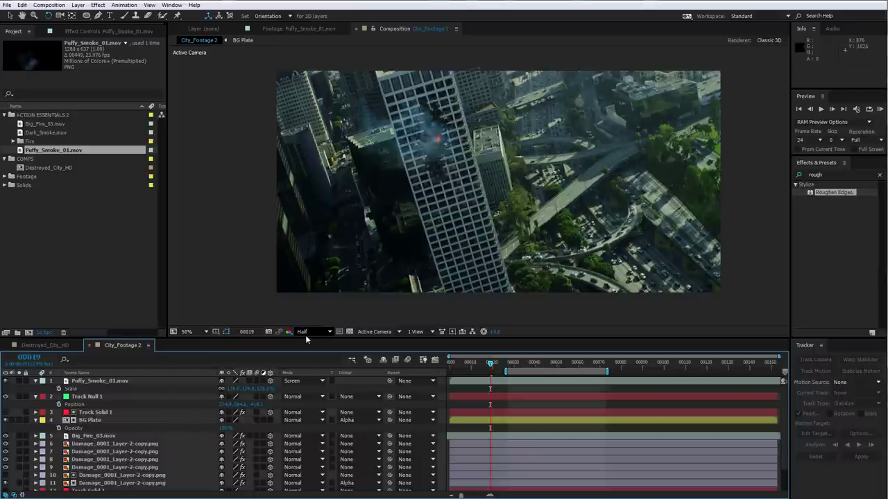
{"action": "left_click", "coordinate": [467, 370]}
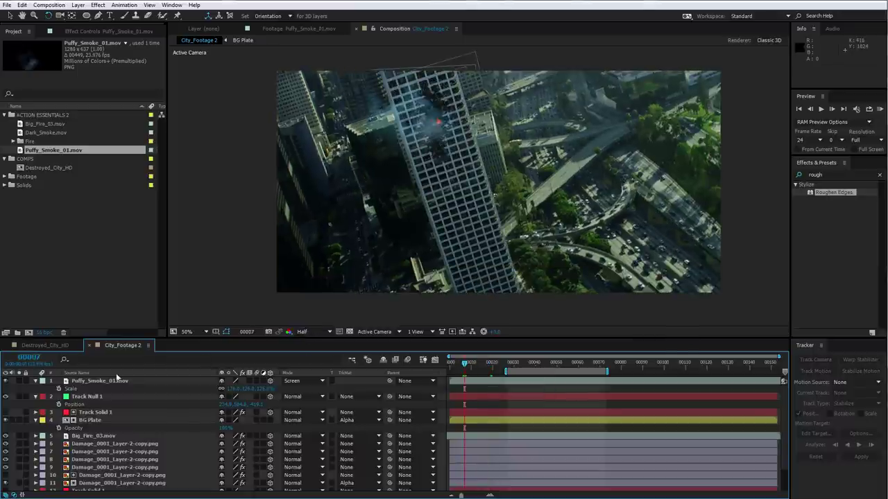
{"action": "left_click", "coordinate": [116, 380]}
{"action": "key", "text": "s"}
{"action": "key", "text": "s"}
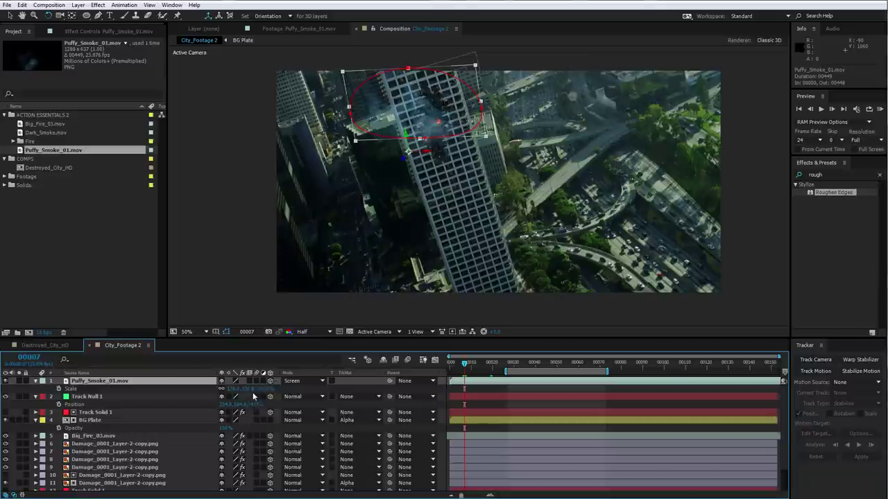
{"action": "left_click_drag", "start_coordinate": [251, 389], "coordinate": [269, 389]}
{"action": "key", "text": "v"}
{"action": "left_click_drag", "start_coordinate": [441, 120], "coordinate": [443, 132]}
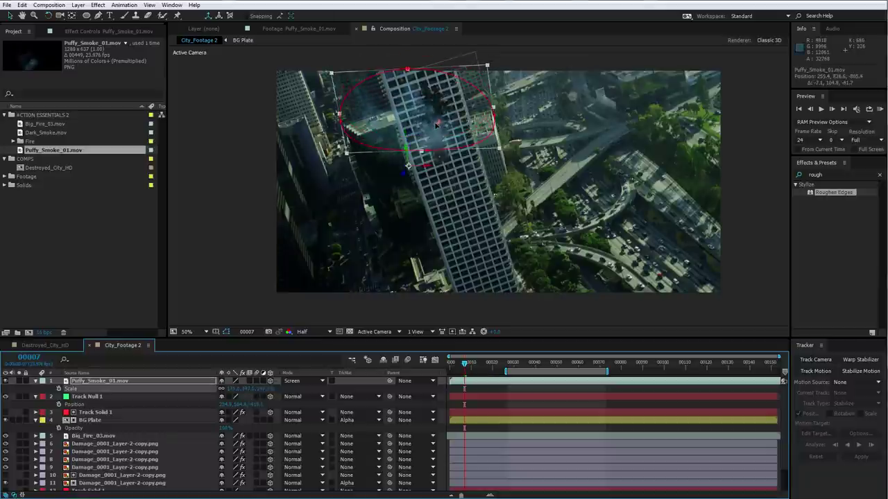
- Duplicate the puffy smoke layer, then rotate the copy, stretch it to about 120% by 205%, and position it over the damage
{"action": "left_click", "coordinate": [498, 381]}
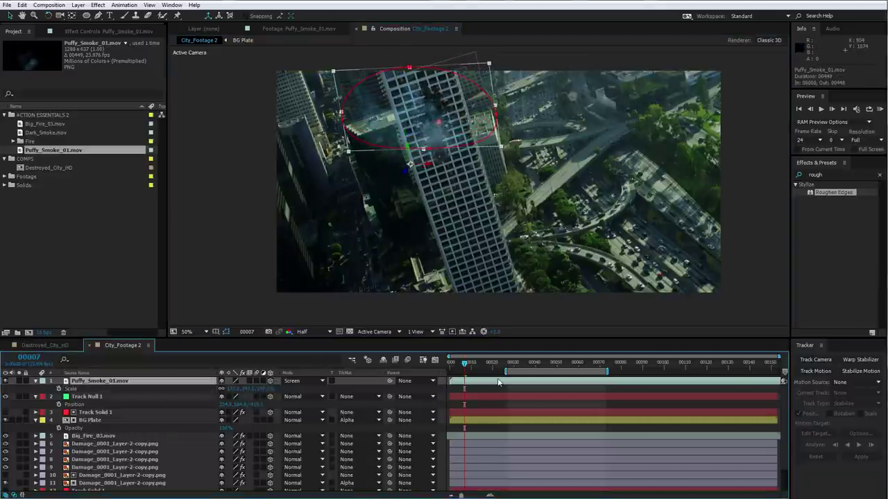
{"action": "key", "text": "ctrl+d"}
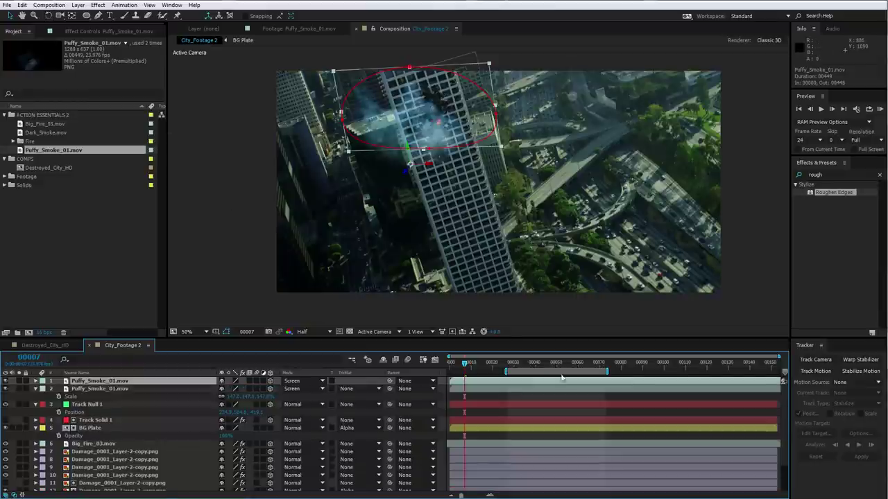
{"action": "left_click_drag", "start_coordinate": [423, 116], "coordinate": [495, 26]}
{"action": "key", "text": "w"}
{"action": "key", "text": "v"}
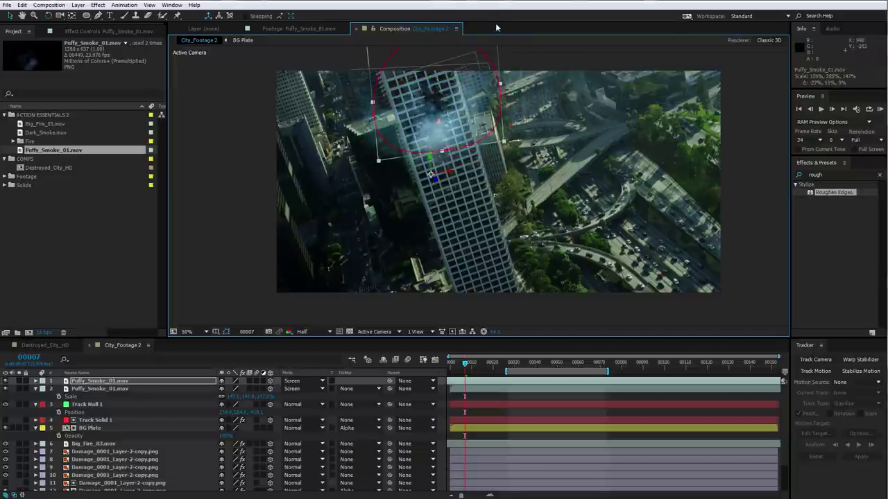
{"action": "left_click_drag", "start_coordinate": [443, 123], "coordinate": [447, 127]}
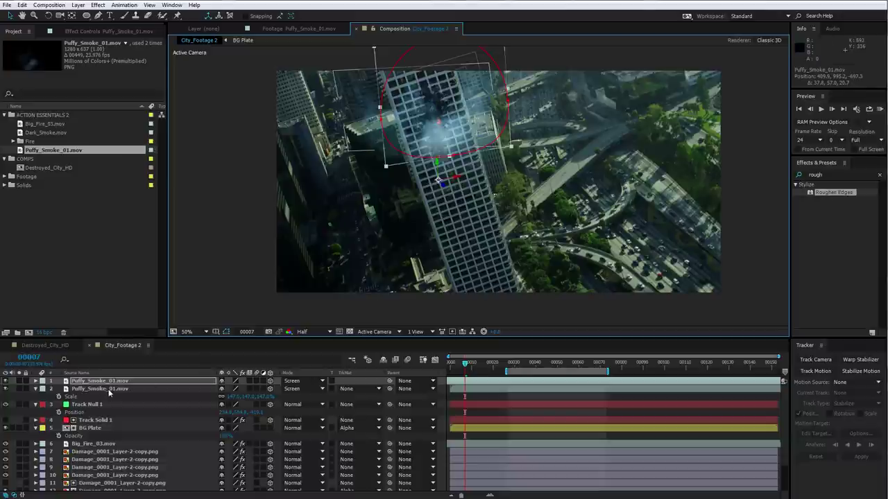
- Lower the opacity of both puffy smoke layers together to about 82%
{"action": "left_click", "coordinate": [107, 390], "text": "shift"}
{"action": "key", "text": "t"}
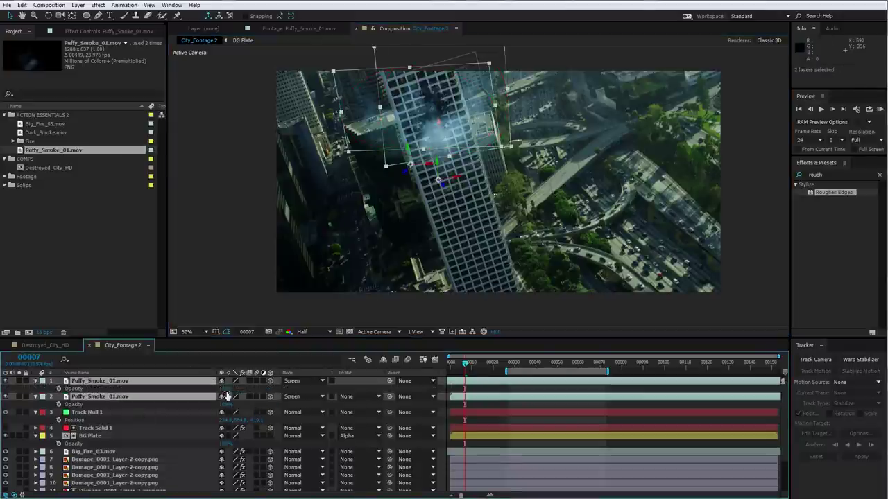
{"action": "mouse_move", "coordinate": [226, 389]}
{"action": "left_mouse_down"}
{"action": "mouse_move", "coordinate": [181, 396]}
{"action": "mouse_move", "coordinate": [226, 394]}
{"action": "mouse_move", "coordinate": [218, 394]}
{"action": "left_mouse_up"}
- Move the duplicated smoke layer higher up the tower and shift the preview work area to the start of the composition
{"action": "left_click", "coordinate": [517, 406]}
{"action": "left_click", "coordinate": [522, 382]}
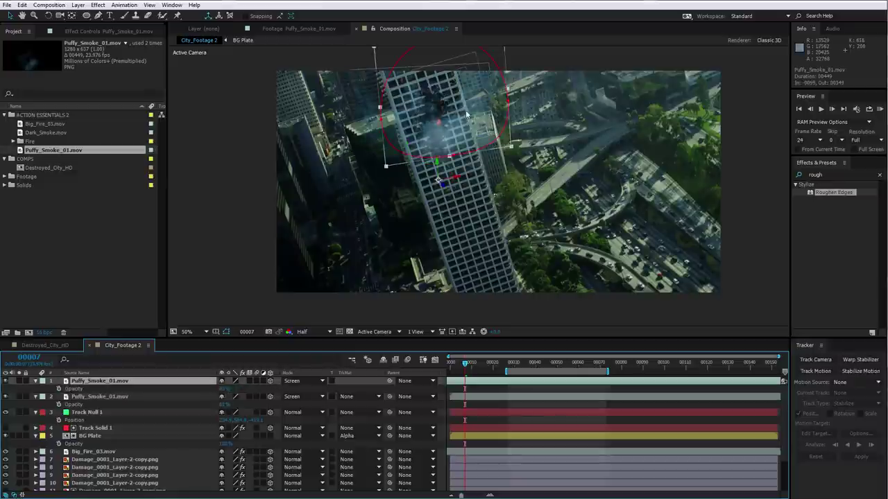
{"action": "left_click_drag", "start_coordinate": [469, 113], "coordinate": [465, 85]}
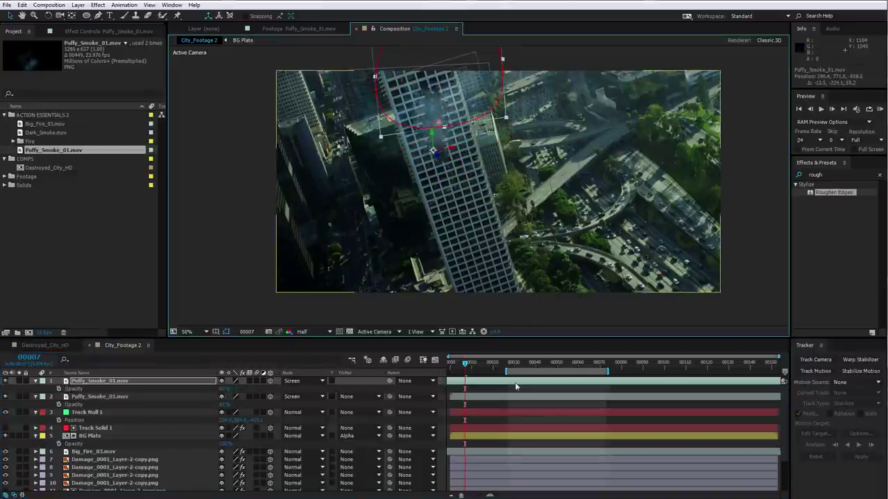
{"action": "left_click", "coordinate": [474, 363]}
{"action": "left_click_drag", "start_coordinate": [490, 367], "coordinate": [494, 368]}
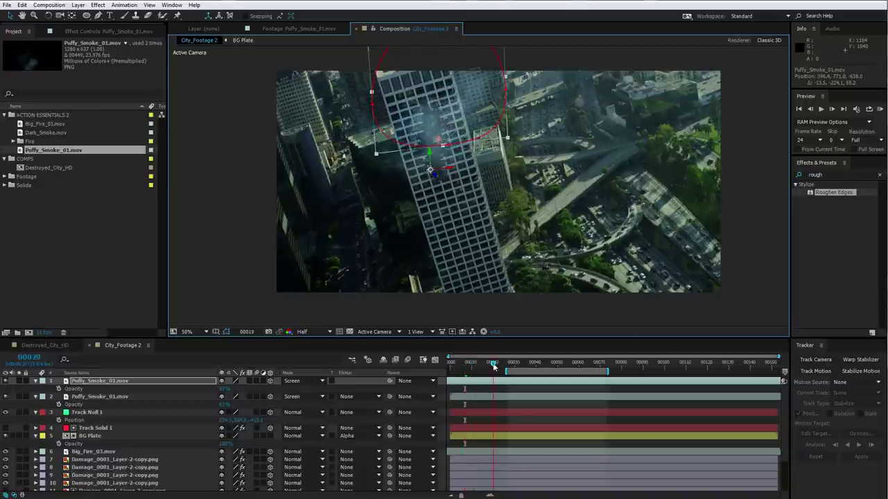
{"action": "left_click_drag", "start_coordinate": [555, 372], "coordinate": [362, 373]}
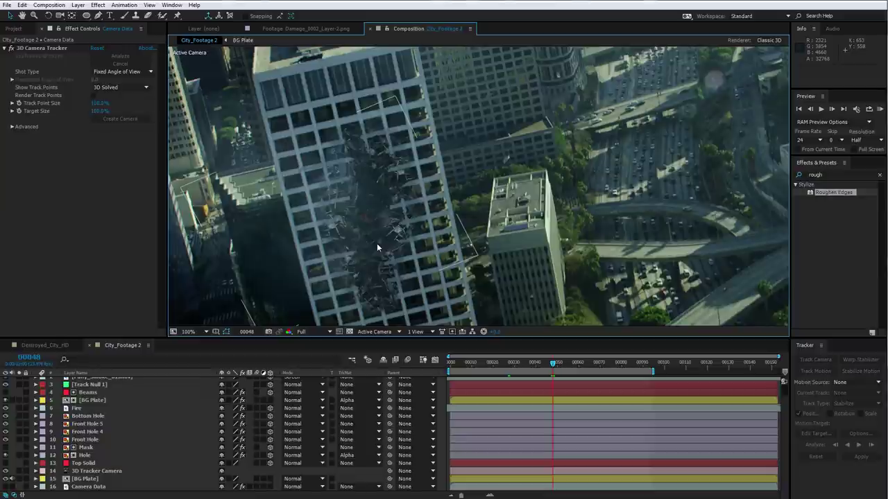
- Display the 3D Camera Tracker points of the Camera Data layer and enlarge the composition view to full size
{"action": "scroll", "coordinate": [377, 242], "scroll_direction": "down", "scroll_amount": 2}
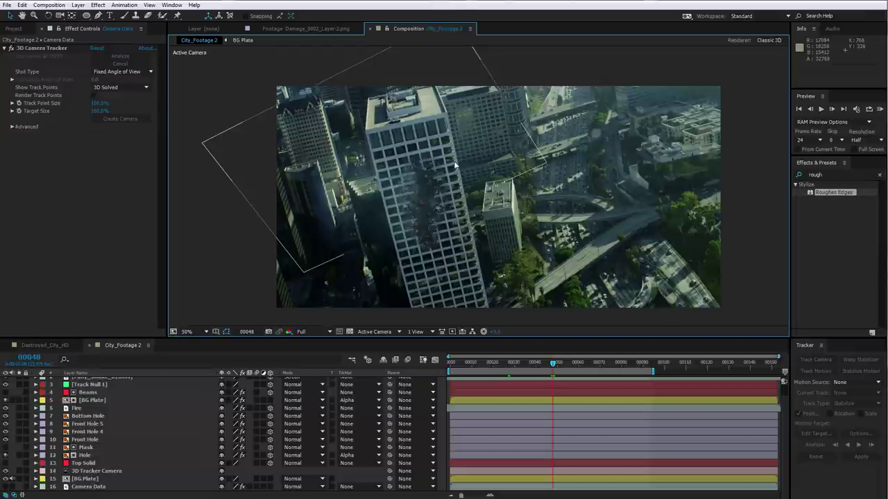
{"action": "left_click", "coordinate": [88, 486]}
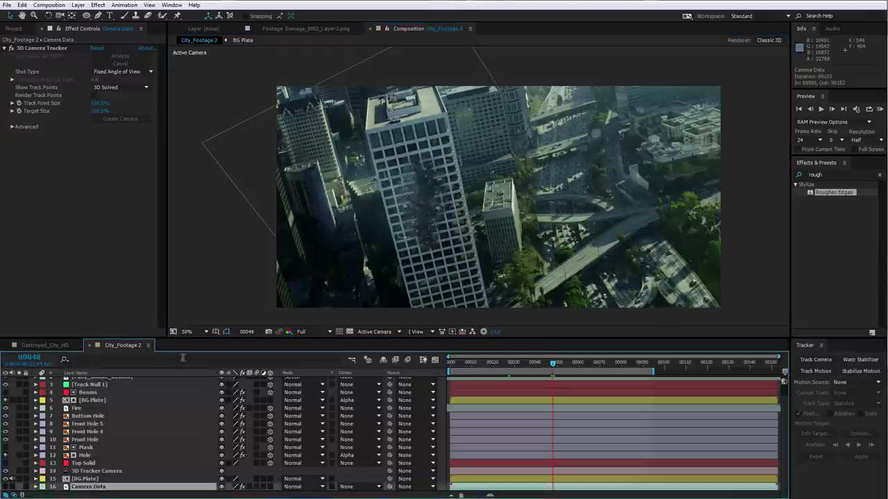
{"action": "left_click", "coordinate": [45, 50]}
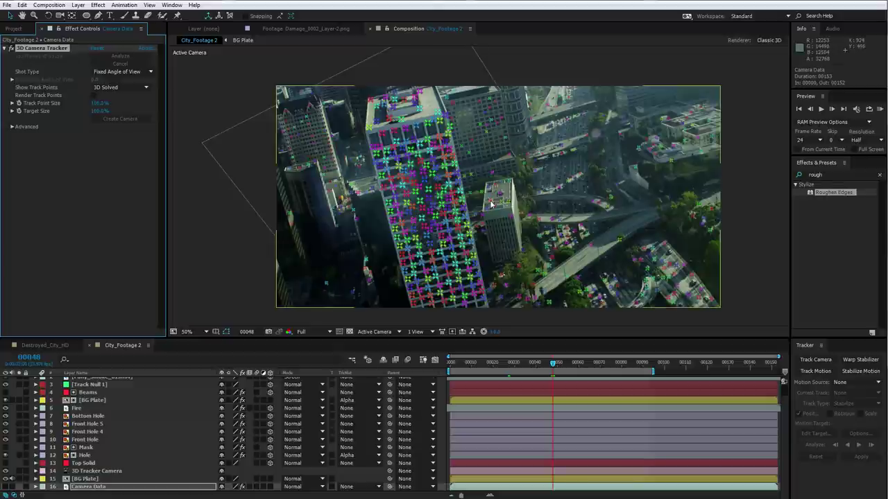
{"action": "scroll", "coordinate": [491, 204], "scroll_direction": "up", "scroll_amount": 2}
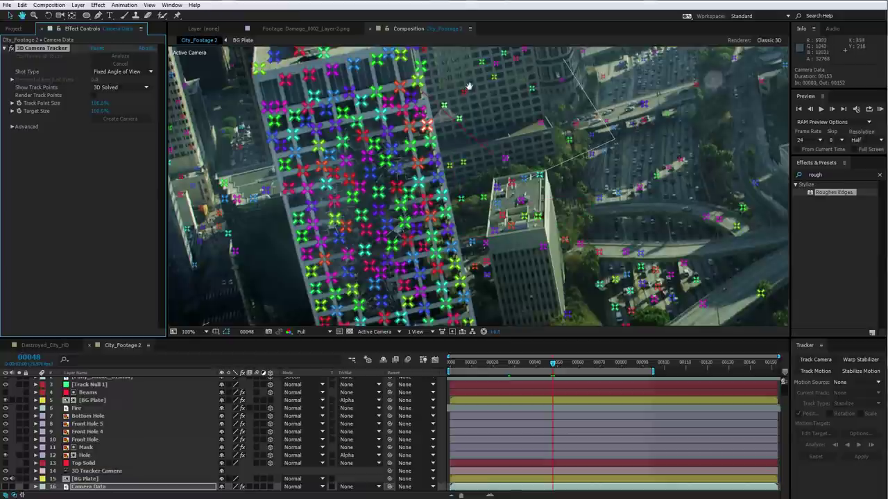
{"action": "key", "text": "grave"}
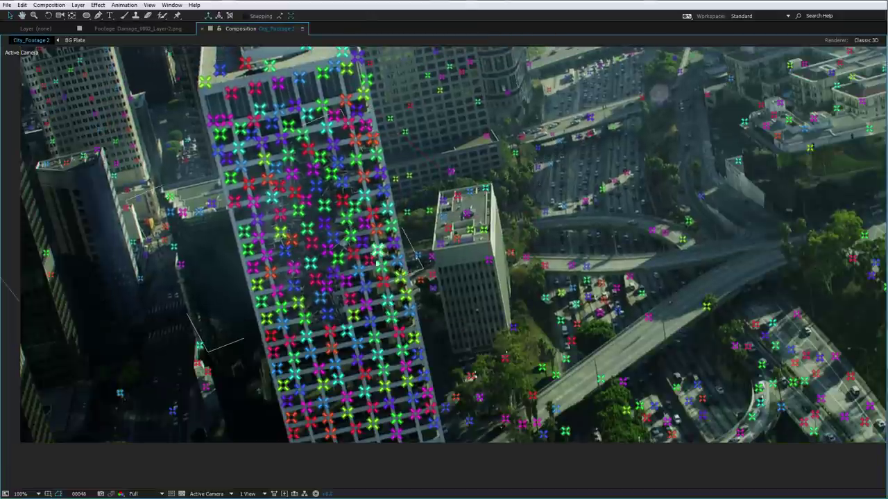
{"action": "left_click", "coordinate": [335, 364]}
{"action": "left_click", "coordinate": [369, 260], "text": "shift"}
{"action": "left_click", "coordinate": [406, 368], "text": "shift"}
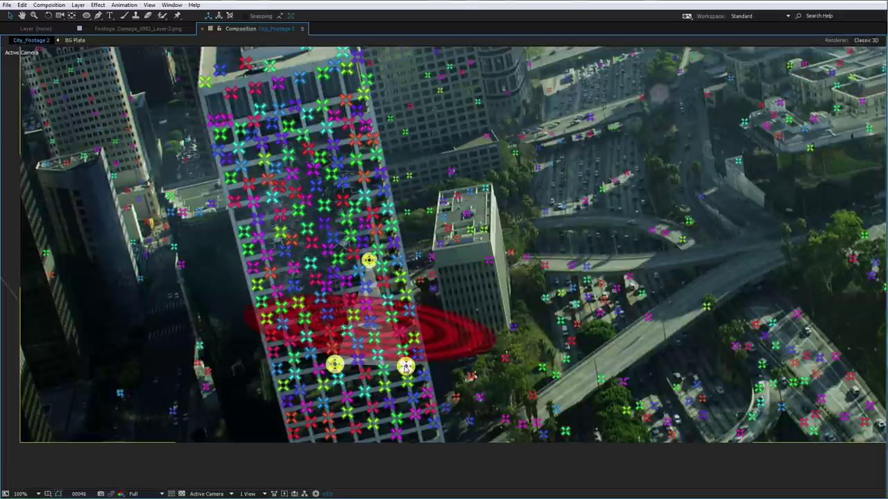
- Create a track solid from three track points on the lower front face of the damaged tower
{"action": "left_click", "coordinate": [384, 387]}
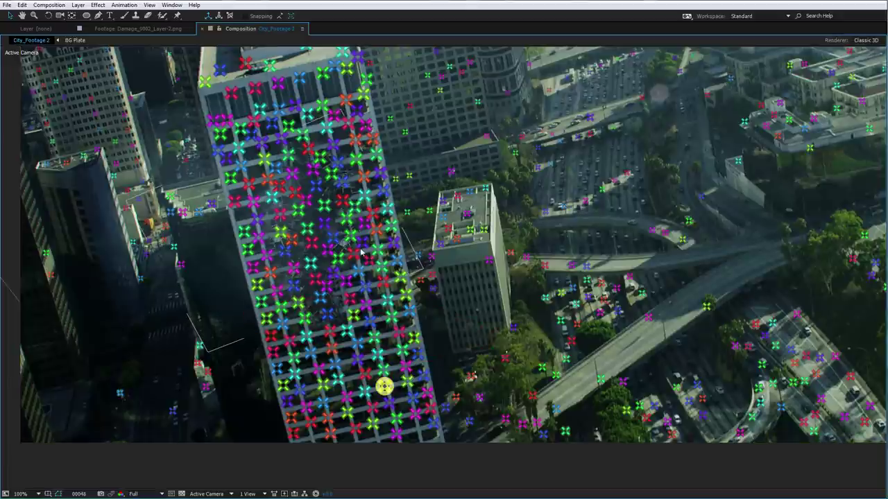
{"action": "left_click", "coordinate": [362, 242], "text": "shift"}
{"action": "left_click", "coordinate": [318, 369], "text": "shift"}
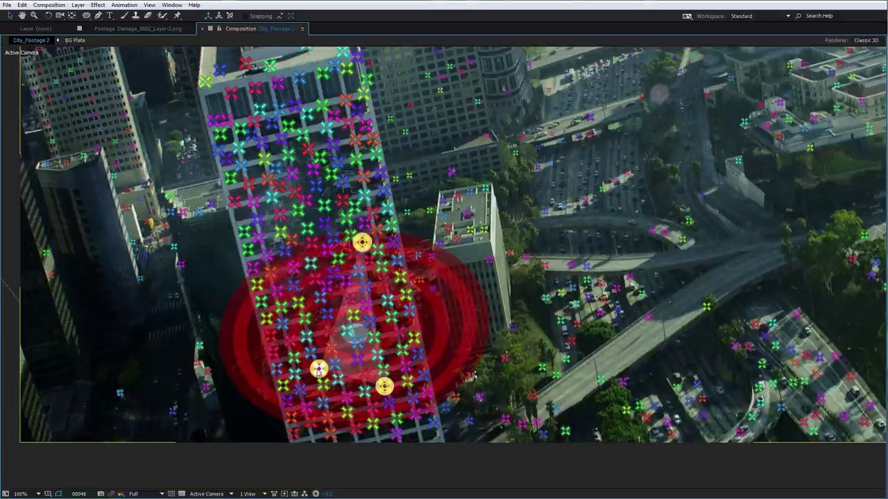
{"action": "right_click", "coordinate": [361, 335]}
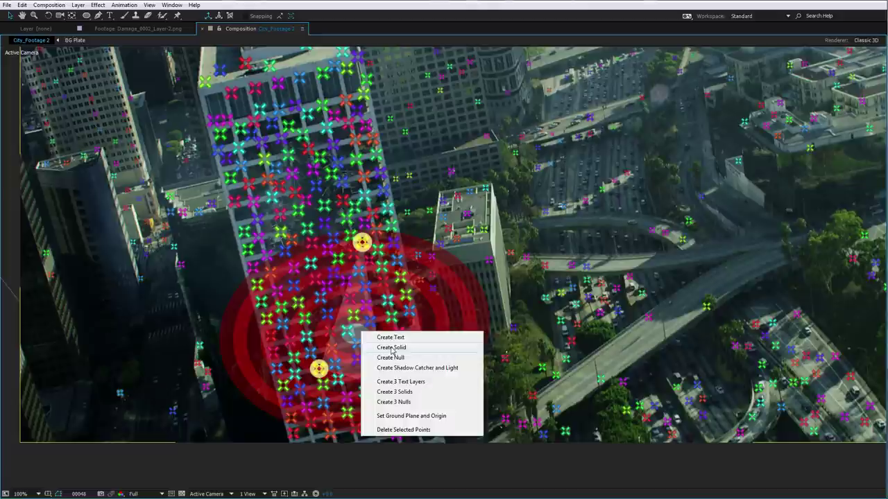
{"action": "left_click", "coordinate": [391, 349]}
{"action": "key", "text": "grave"}
{"action": "scroll", "coordinate": [390, 175], "scroll_direction": "down", "scroll_amount": 1}
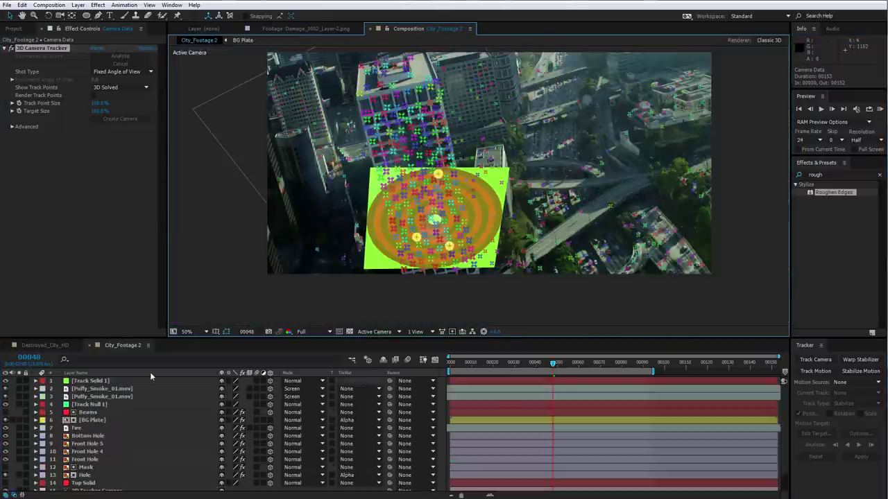
- Create a second track solid from three track points near the top of the tower's front face
{"action": "scroll", "coordinate": [397, 166], "scroll_direction": "up", "scroll_amount": 1}
{"action": "left_click_drag", "start_coordinate": [401, 134], "coordinate": [407, 168]}
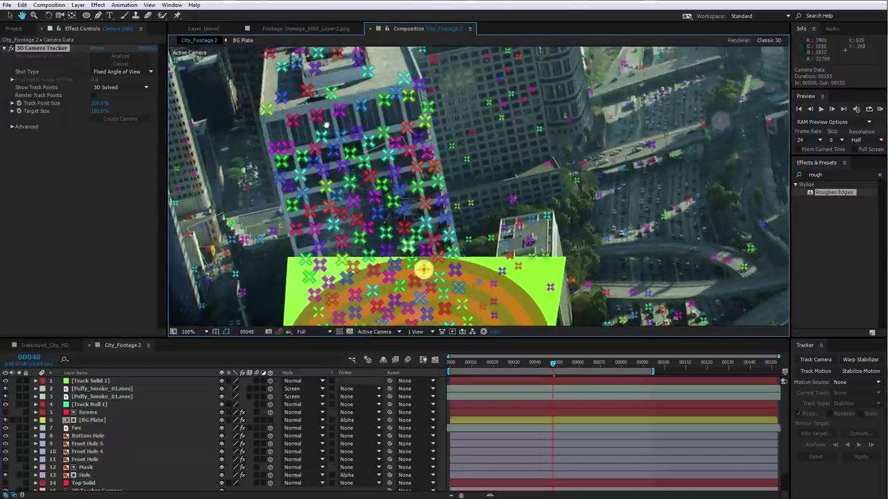
{"action": "left_click", "coordinate": [293, 120]}
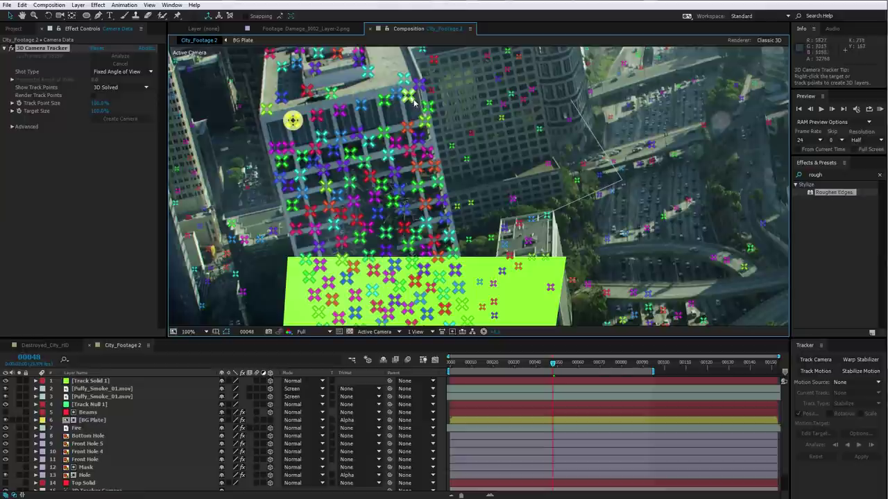
{"action": "left_click", "coordinate": [362, 162], "text": "shift"}
{"action": "right_click", "coordinate": [370, 118]}
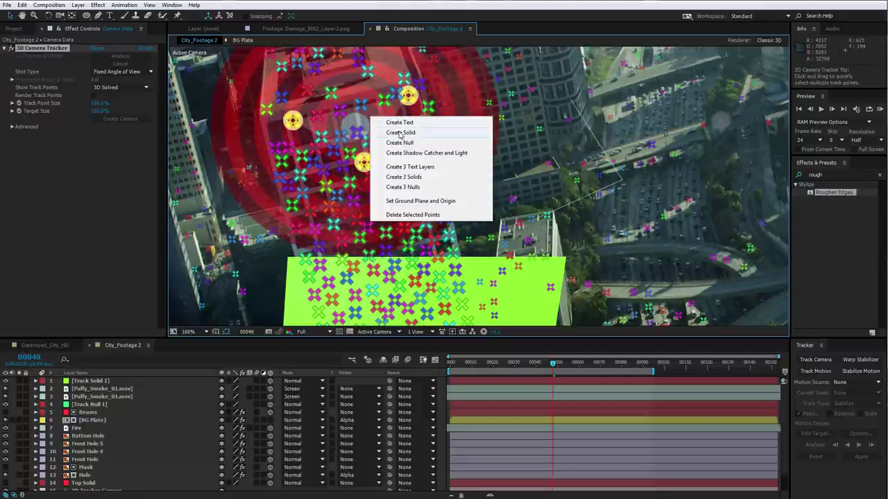
{"action": "left_click", "coordinate": [400, 134]}
- Hide the two new track solid layers
{"action": "key", "text": "comma"}
{"action": "key", "text": "comma"}
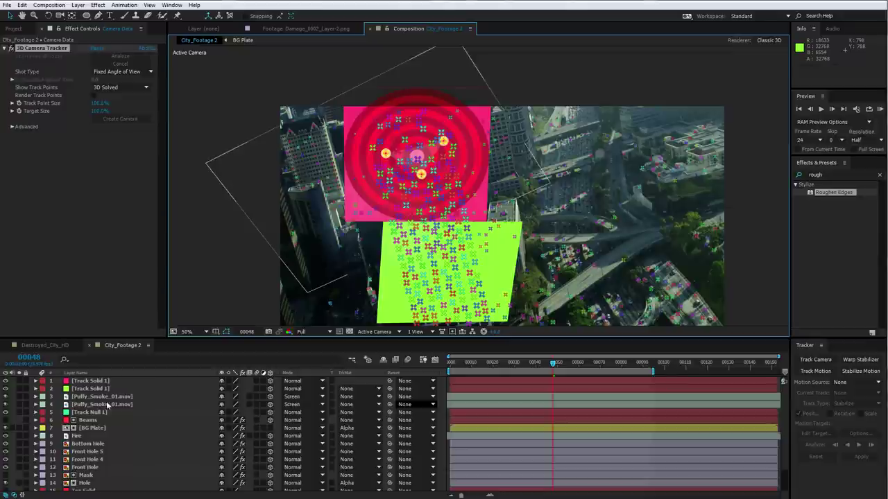
{"action": "left_click", "coordinate": [90, 380]}
{"action": "left_click_drag", "start_coordinate": [6, 389], "coordinate": [6, 381]}
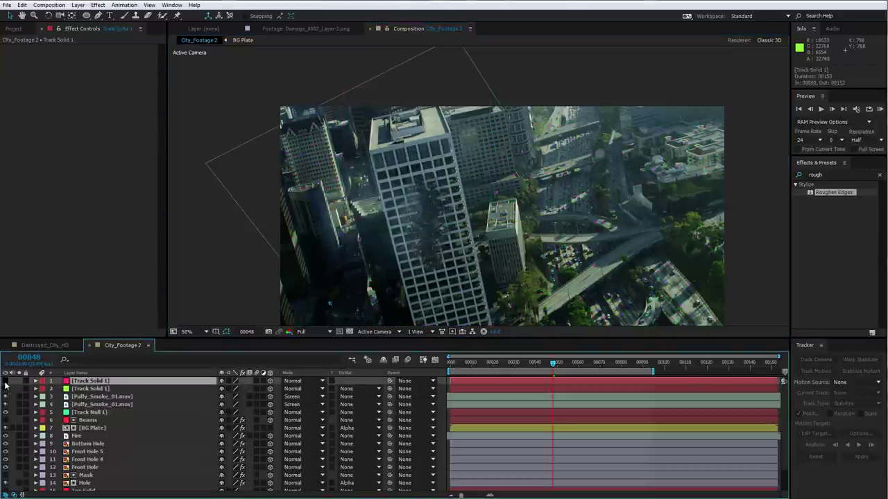
- Unhide the green track solid on the lower front face of the damaged tower
{"action": "left_click", "coordinate": [84, 389]}
{"action": "left_click", "coordinate": [5, 389]}
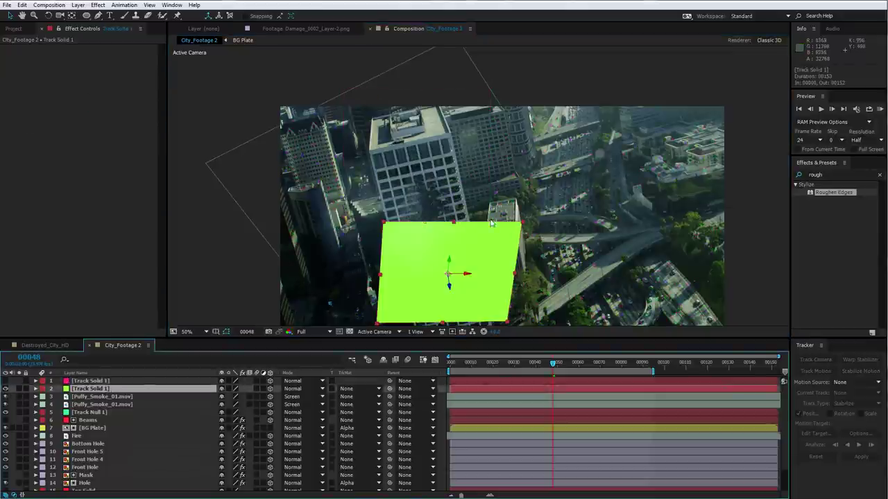
{"action": "left_click_drag", "start_coordinate": [491, 223], "coordinate": [464, 177]}
- Preview Damage_0002_Layer-2.png and replace the green track solid with that image
{"action": "left_click", "coordinate": [13, 30]}
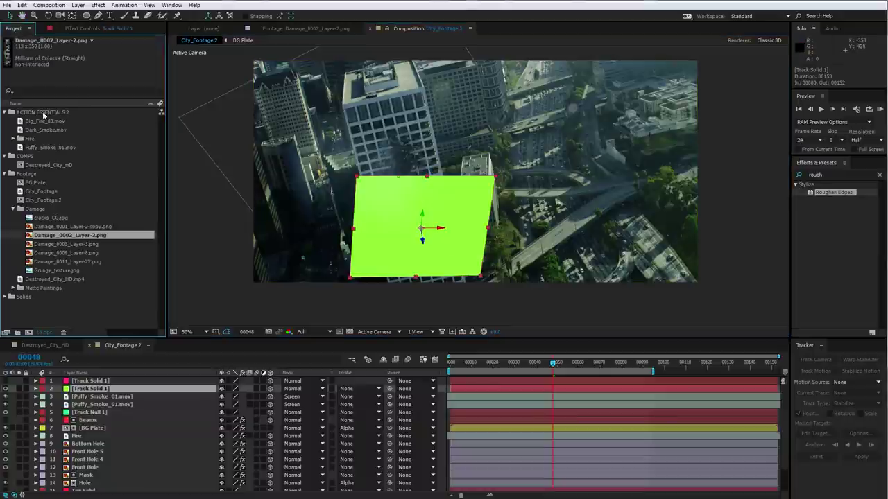
{"action": "double_click", "coordinate": [61, 236]}
{"action": "left_click", "coordinate": [97, 227]}
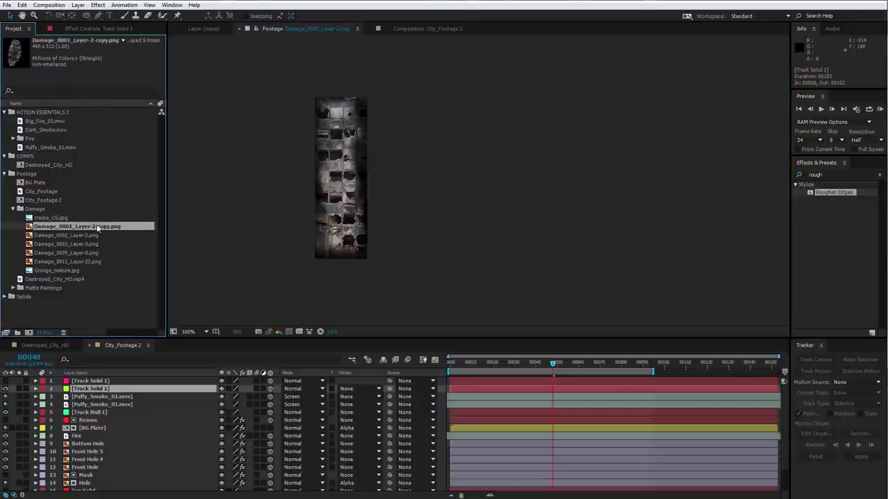
{"action": "left_click", "coordinate": [443, 29]}
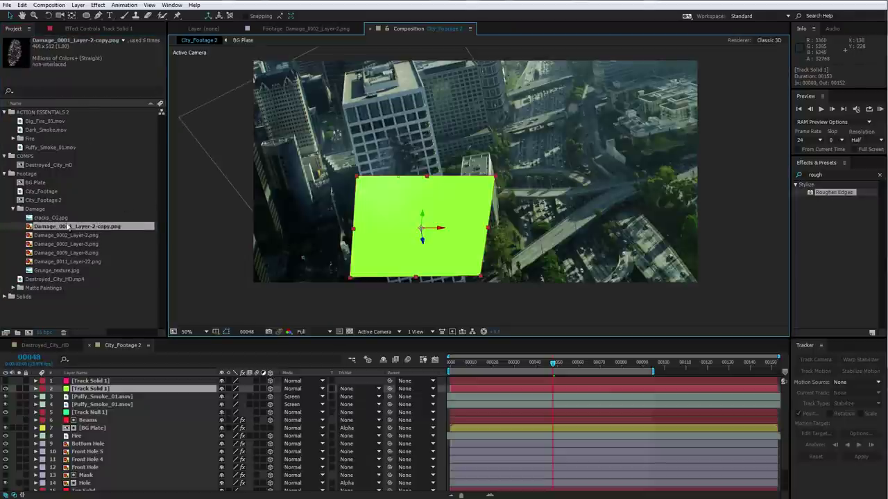
{"action": "left_click", "coordinate": [62, 235]}
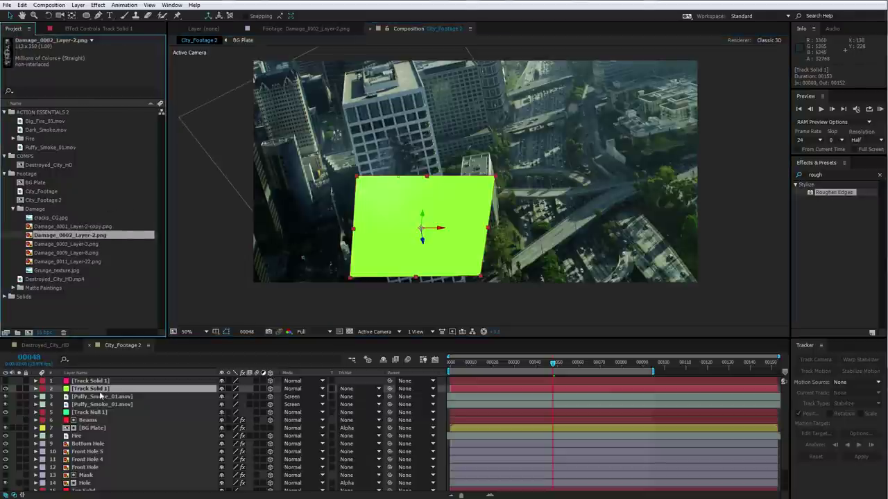
{"action": "left_click_drag", "start_coordinate": [61, 236], "coordinate": [405, 216]}
- Rotate the Damage_0002_Layer-2.png layer so it lines up with the tower's tilted window grid
{"action": "key", "text": "period"}
{"action": "key", "text": "period"}
{"action": "key", "text": "grave"}
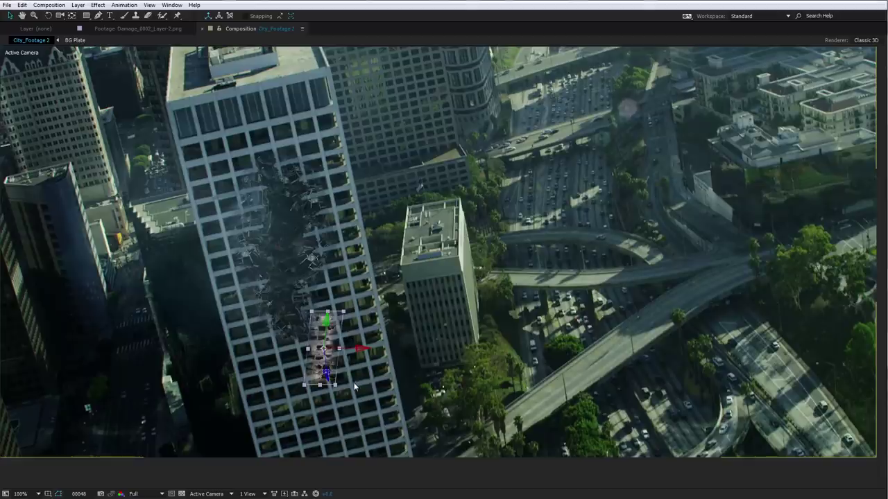
{"action": "left_click", "coordinate": [48, 16]}
{"action": "key", "text": "space"}
{"action": "left_click_drag", "start_coordinate": [432, 318], "coordinate": [458, 256]}
{"action": "scroll", "coordinate": [399, 318], "scroll_direction": "up", "scroll_amount": 1}
{"action": "left_click_drag", "start_coordinate": [404, 356], "coordinate": [446, 345]}
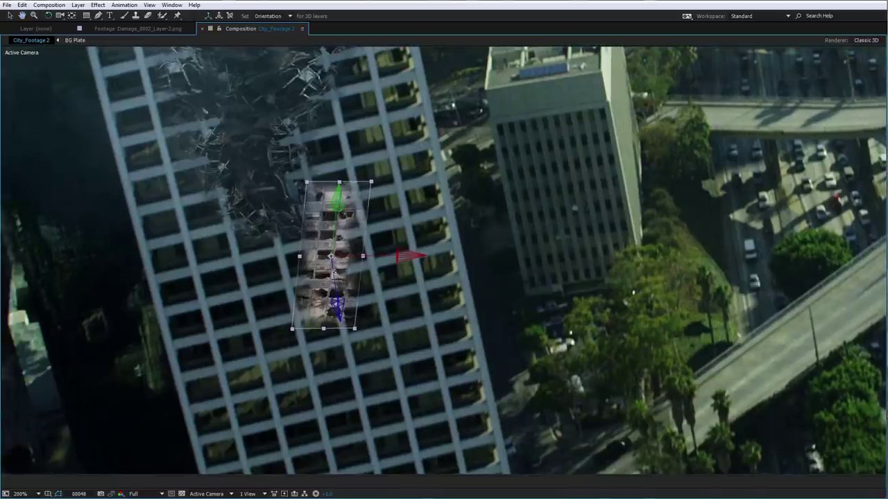
{"action": "left_click_drag", "start_coordinate": [334, 272], "coordinate": [313, 270]}
- Scale up the damage layer to cover more of the tower's lower right front face
{"action": "key", "text": "v"}
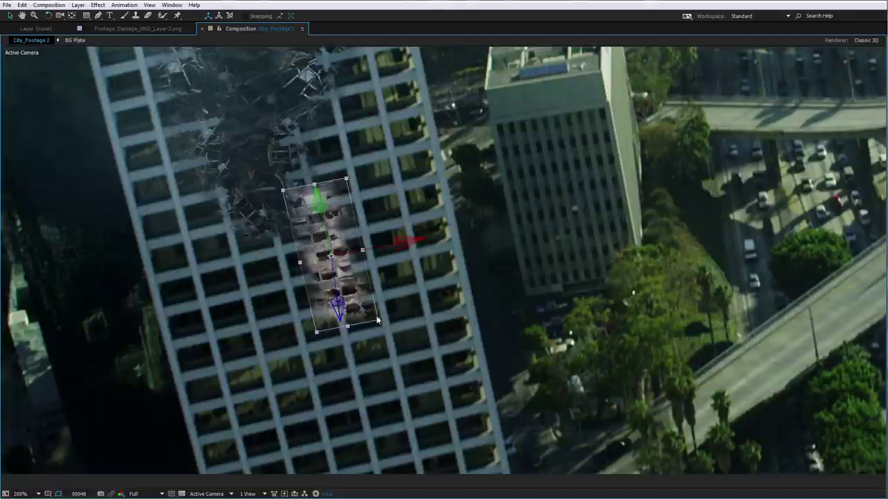
{"action": "left_click_drag", "start_coordinate": [378, 321], "coordinate": [421, 346]}
{"action": "scroll", "coordinate": [469, 308], "scroll_direction": "down", "scroll_amount": 1}
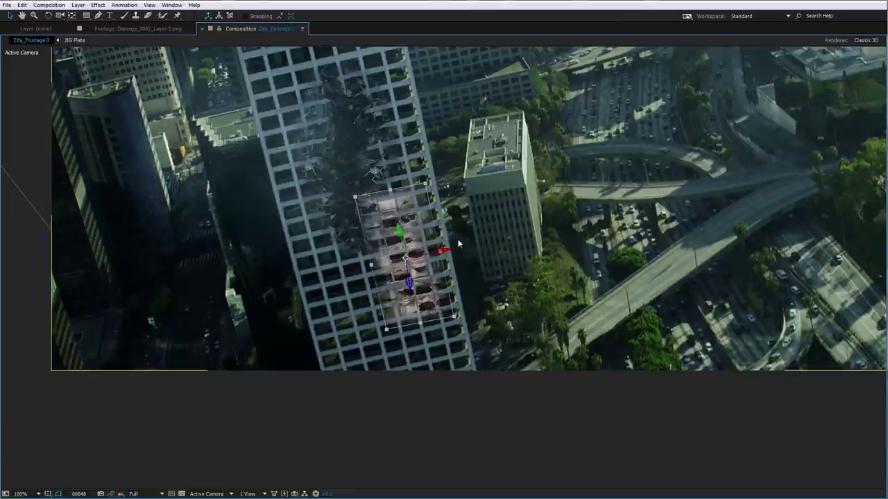
- Apply Curves to the damage layer, darkening the RGB curve and lowering the midtones of the Red channel
{"action": "left_click", "coordinate": [97, 5]}
{"action": "mouse_move", "coordinate": [175, 102]}
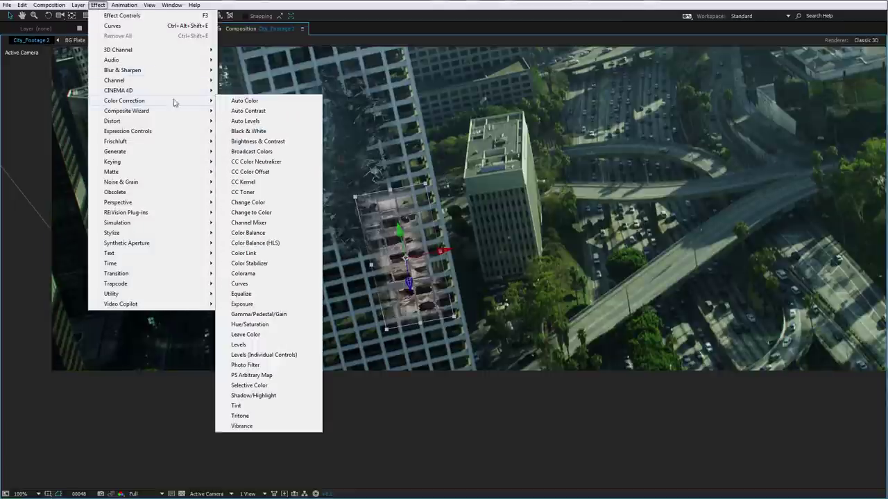
{"action": "left_click", "coordinate": [229, 285]}
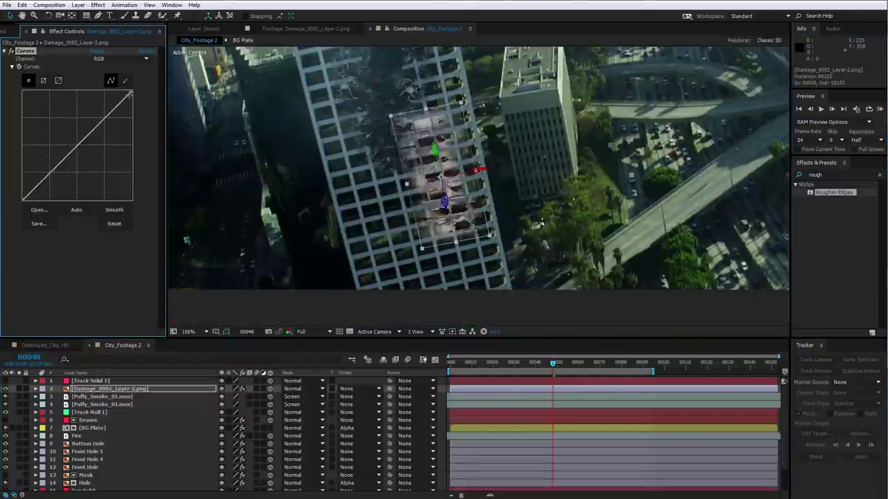
{"action": "left_click_drag", "start_coordinate": [134, 103], "coordinate": [138, 123]}
{"action": "left_click_drag", "start_coordinate": [93, 159], "coordinate": [87, 164]}
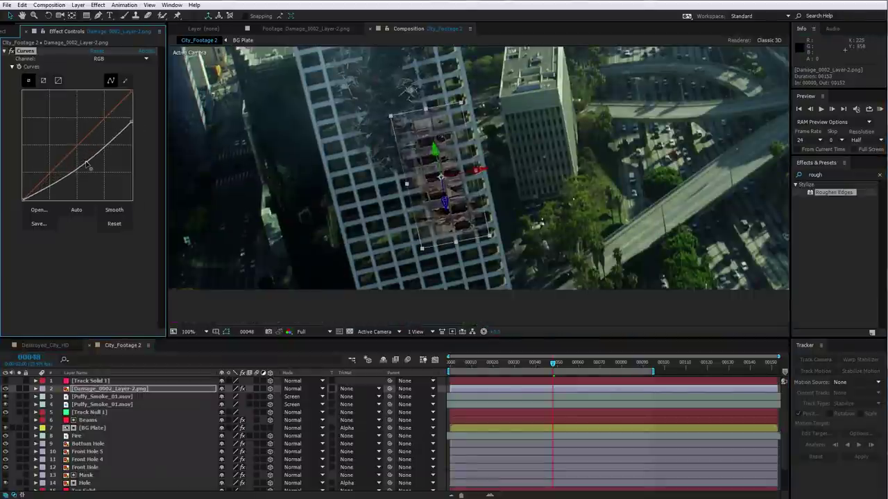
{"action": "left_click", "coordinate": [116, 60]}
{"action": "left_click", "coordinate": [111, 75]}
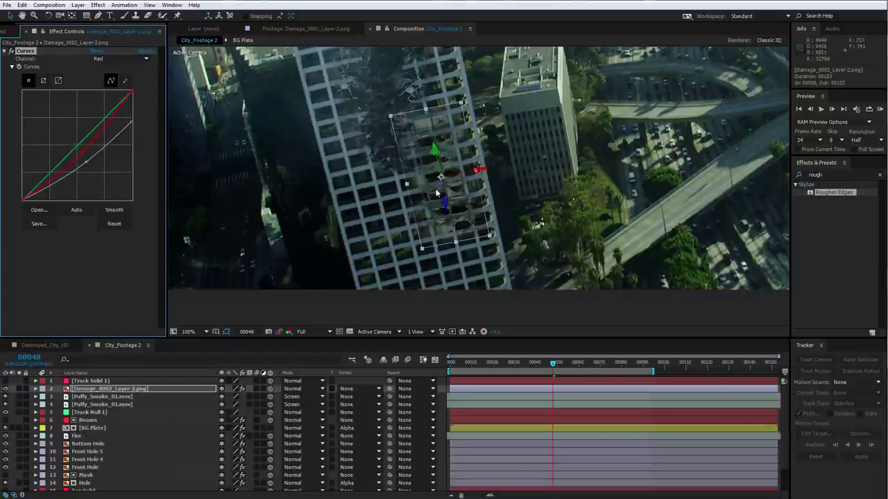
- Fine-tune the damage layer's position and rotation so its broken windows match the tower's window rows
{"action": "key", "text": "period"}
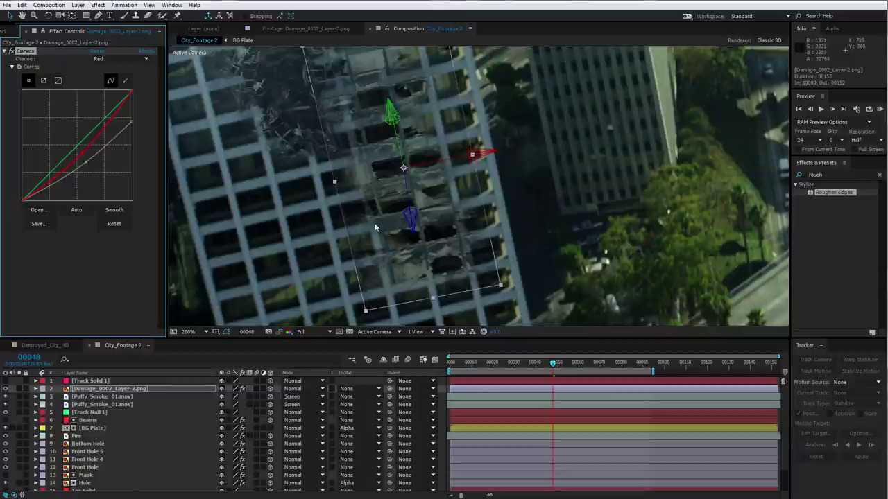
{"action": "left_click_drag", "start_coordinate": [435, 167], "coordinate": [391, 135]}
{"action": "left_click_drag", "start_coordinate": [428, 301], "coordinate": [427, 297]}
{"action": "key", "text": "w"}
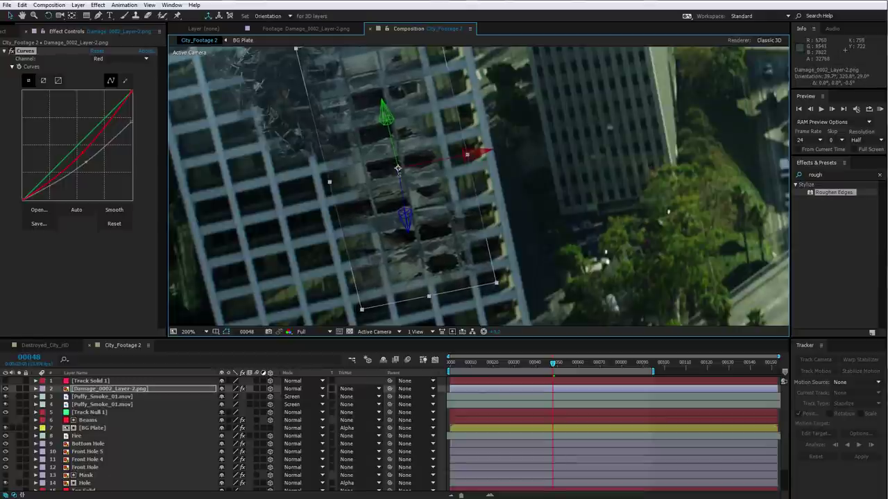
{"action": "key", "text": "v"}
{"action": "left_click_drag", "start_coordinate": [427, 162], "coordinate": [429, 161]}
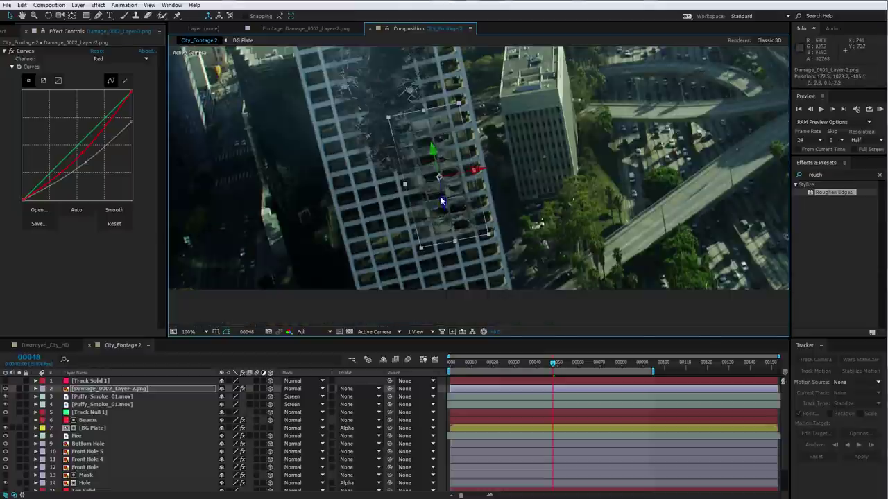
{"action": "scroll", "coordinate": [324, 198], "scroll_direction": "down", "scroll_amount": 1}
{"action": "left_click", "coordinate": [483, 396]}
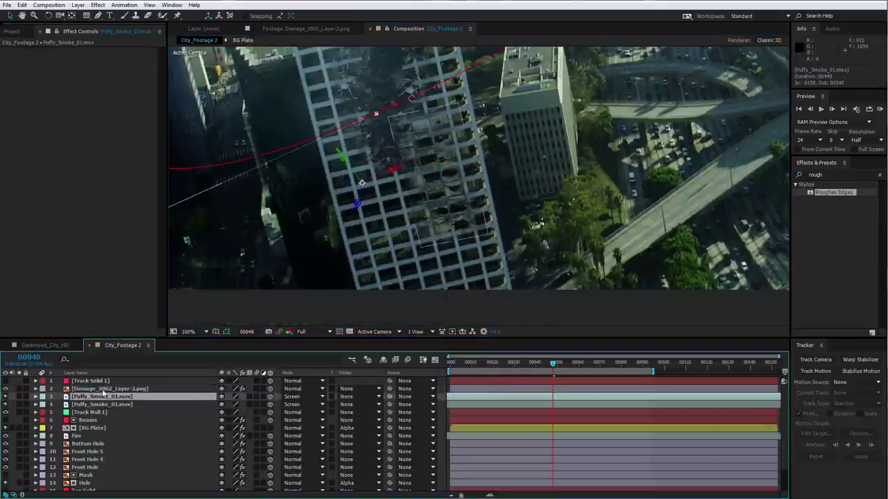
- Duplicate the Damage_0002_Layer-2.png layer and move the copy to the left side of the tower's front face
{"action": "left_click", "coordinate": [89, 391]}
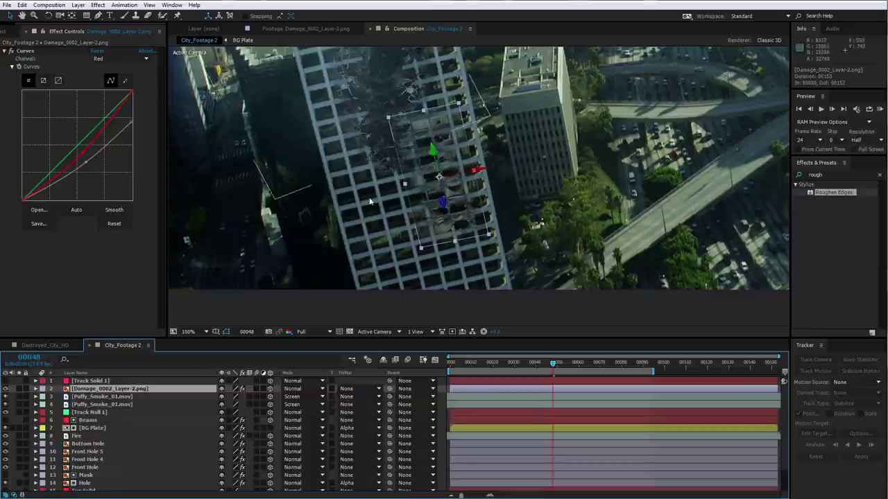
{"action": "key", "text": "ctrl+d"}
{"action": "left_click_drag", "start_coordinate": [454, 177], "coordinate": [317, 203]}
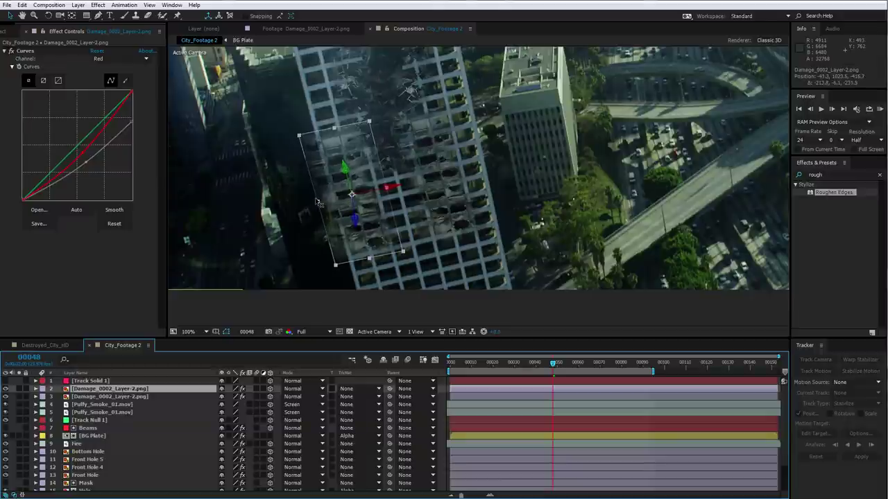
- Mask the duplicated damage layer with a rectangle around its upper windows inside the tower's edge, and feather it 12 pixels
{"action": "left_click", "coordinate": [86, 15]}
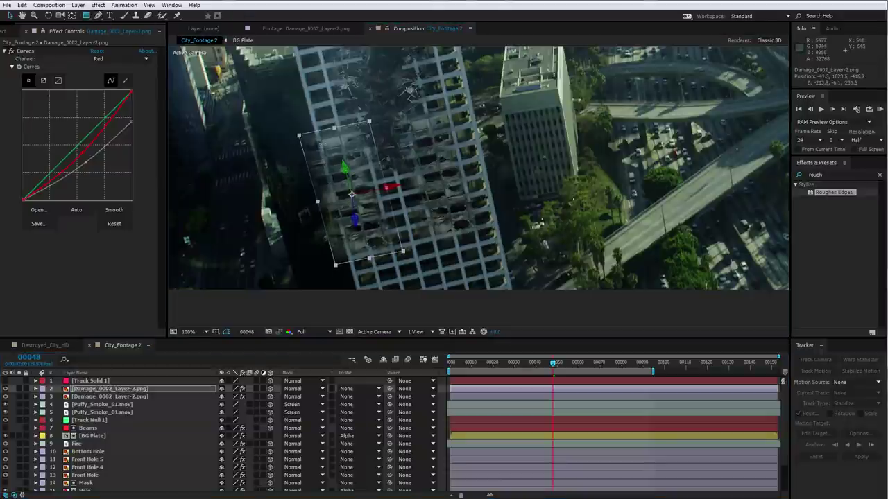
{"action": "left_click_drag", "start_coordinate": [321, 141], "coordinate": [383, 216]}
{"action": "key", "text": "f"}
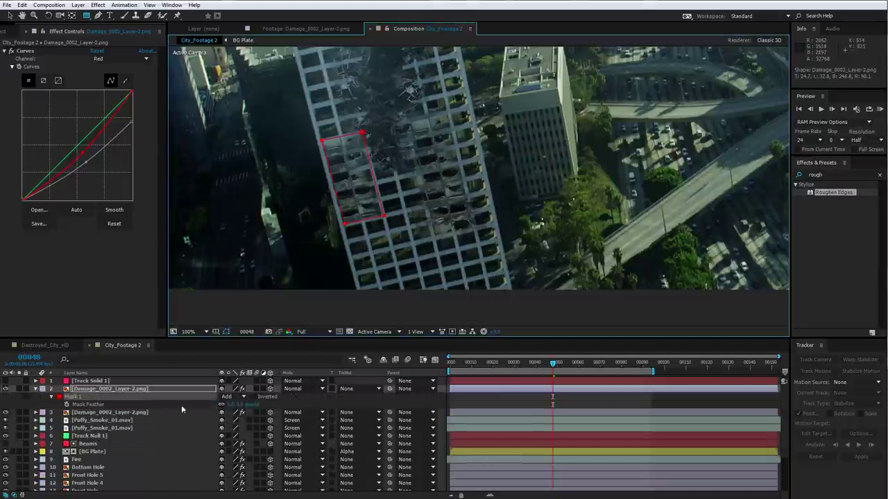
{"action": "left_click_drag", "start_coordinate": [241, 406], "coordinate": [248, 404]}
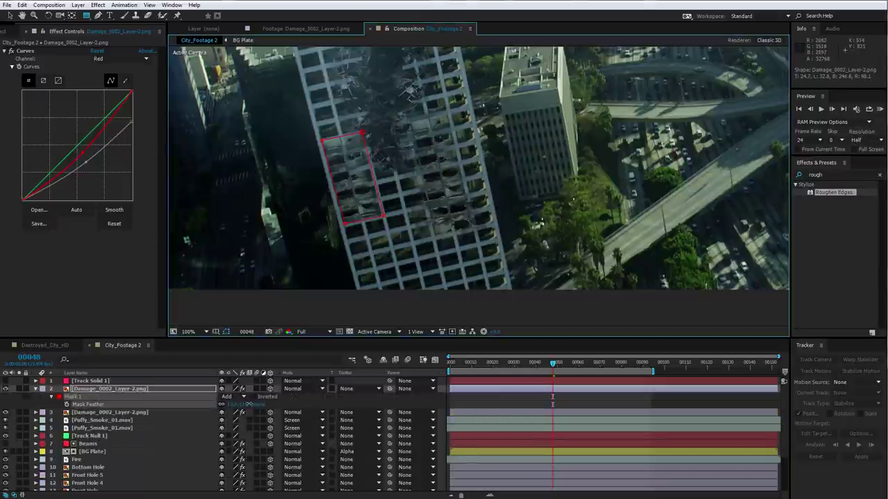
{"action": "left_click", "coordinate": [483, 396]}
- Scrub the shot between frames 37 and 55 to check how the added window damage tracks with the tower
{"action": "scroll", "coordinate": [447, 249], "scroll_direction": "down", "scroll_amount": 2}
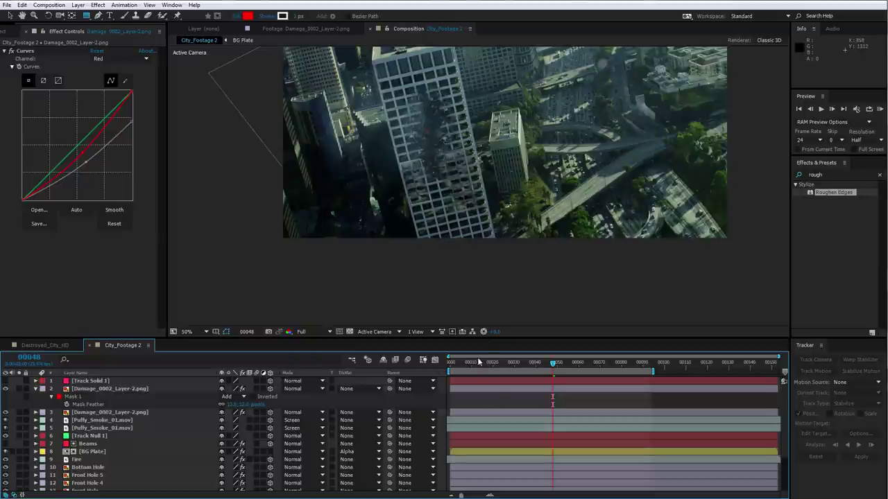
{"action": "left_click_drag", "start_coordinate": [553, 362], "coordinate": [529, 363]}
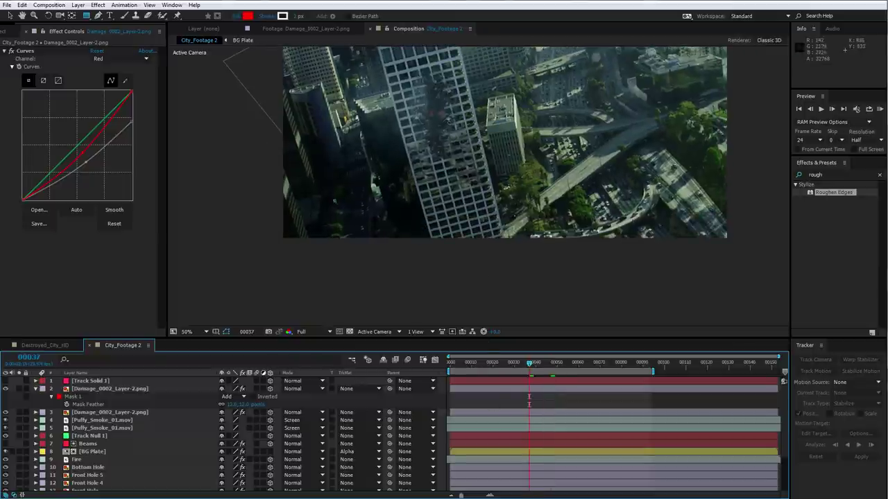
{"action": "left_click_drag", "start_coordinate": [473, 194], "coordinate": [433, 244]}
{"action": "left_click_drag", "start_coordinate": [560, 364], "coordinate": [567, 362]}
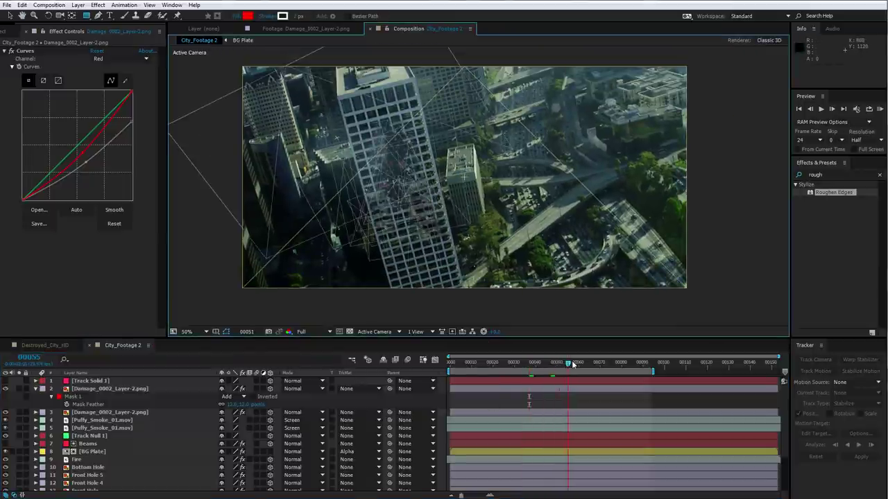
- Unhide the pink track solid near the top of the tower's front face
{"action": "scroll", "coordinate": [401, 204], "scroll_direction": "up", "scroll_amount": 1}
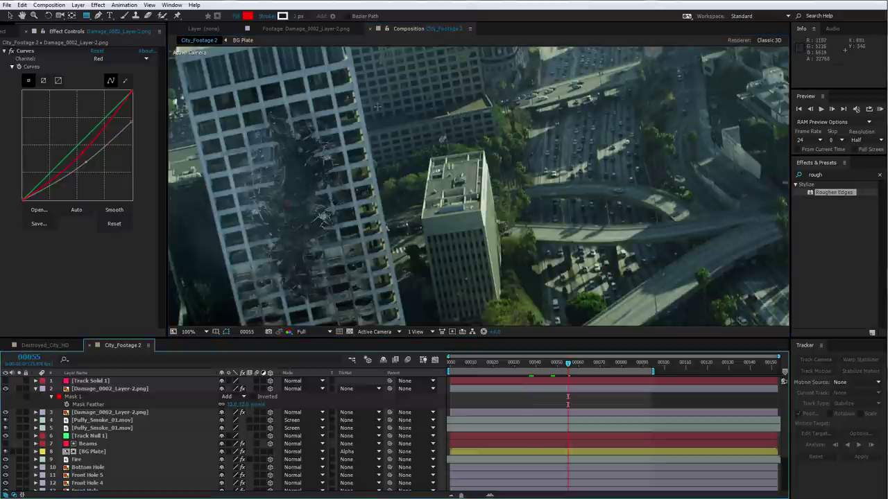
{"action": "left_click_drag", "start_coordinate": [409, 143], "coordinate": [475, 231]}
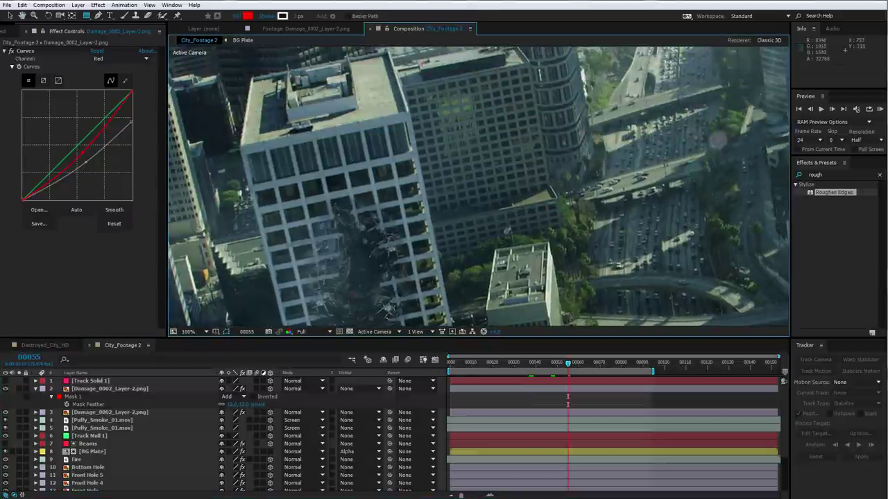
{"action": "left_click", "coordinate": [89, 435]}
{"action": "left_click", "coordinate": [87, 382]}
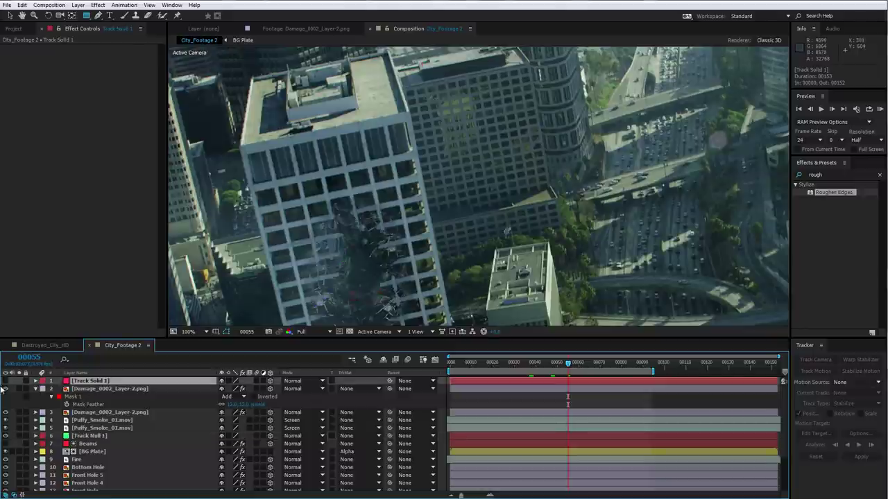
{"action": "left_click", "coordinate": [6, 381]}
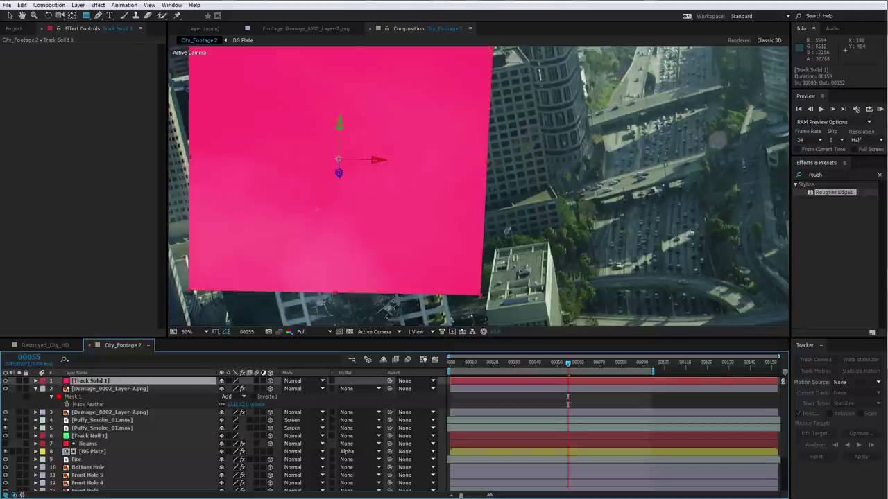
{"action": "key", "text": "comma"}
- Examine the crack detail in cracks_CG.jpg, then return to the City_Footage 2 composition with the pink track solid selected
{"action": "left_click", "coordinate": [20, 29]}
{"action": "left_click", "coordinate": [59, 219]}
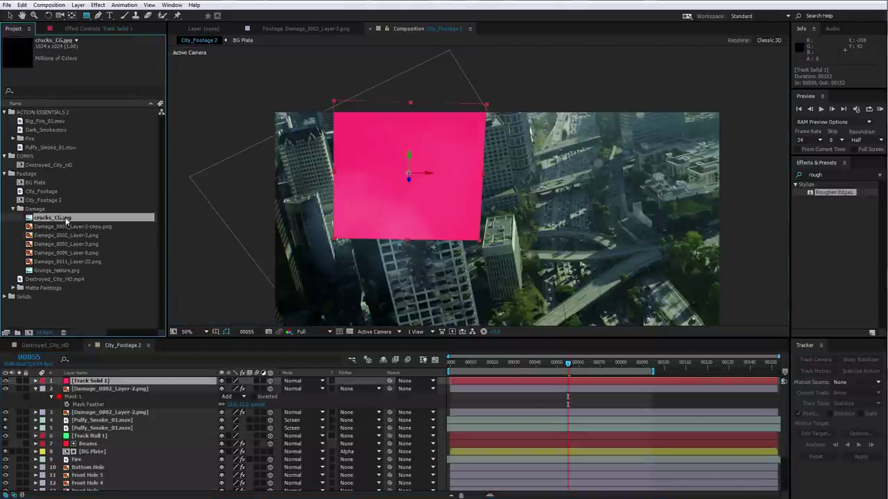
{"action": "double_click", "coordinate": [45, 219]}
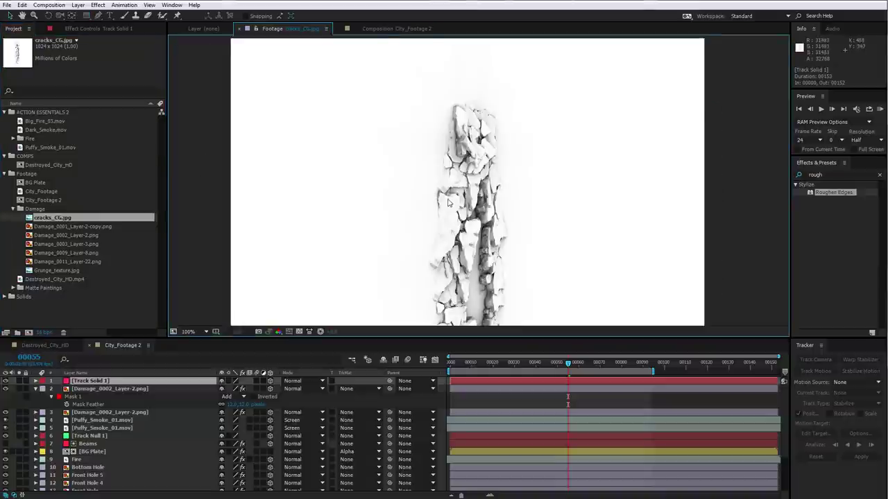
{"action": "scroll", "coordinate": [456, 139], "scroll_direction": "up", "scroll_amount": 1}
{"action": "left_click_drag", "start_coordinate": [414, 215], "coordinate": [450, 233]}
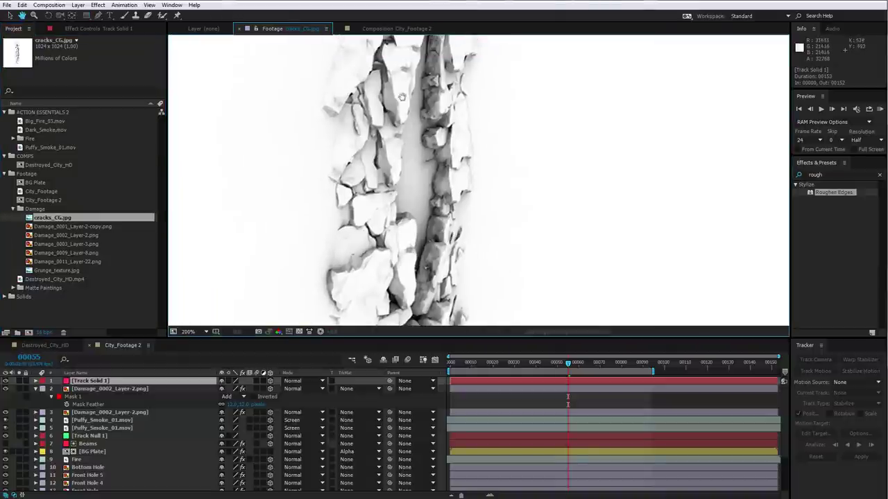
{"action": "scroll", "coordinate": [420, 196], "scroll_direction": "down", "scroll_amount": 1}
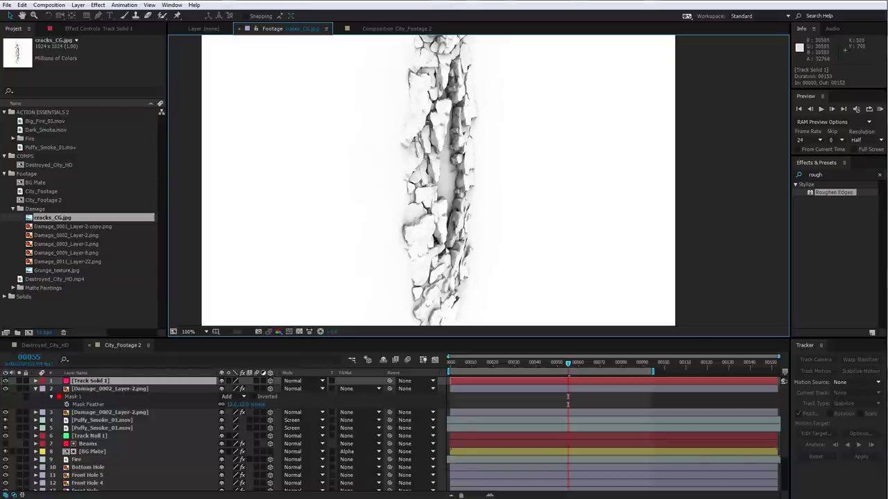
{"action": "left_click", "coordinate": [388, 28]}
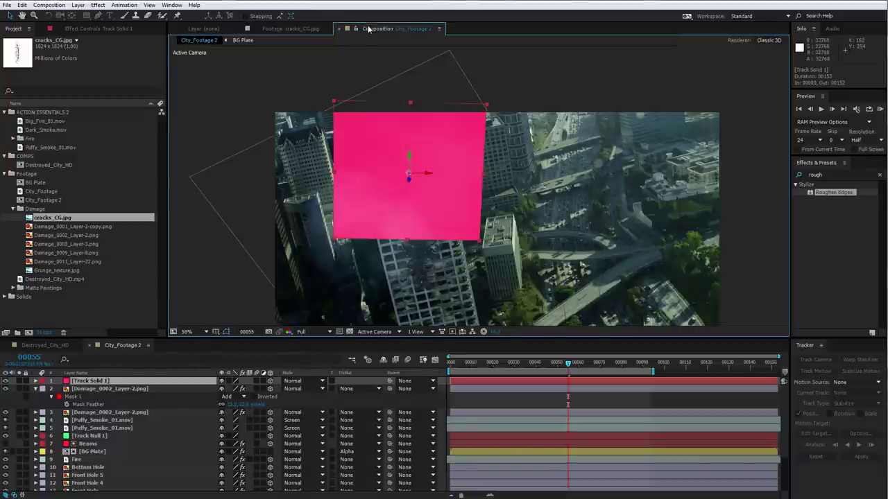
{"action": "left_click", "coordinate": [90, 382]}
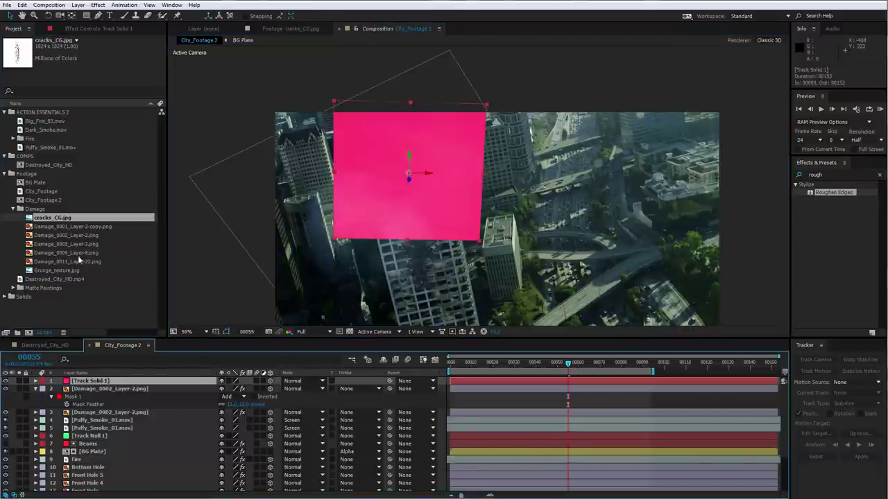
- Replace the pink track solid with cracks_CG.jpg and rotate the image so the crack runs horizontally across the tower
{"action": "left_click_drag", "start_coordinate": [53, 218], "coordinate": [381, 194]}
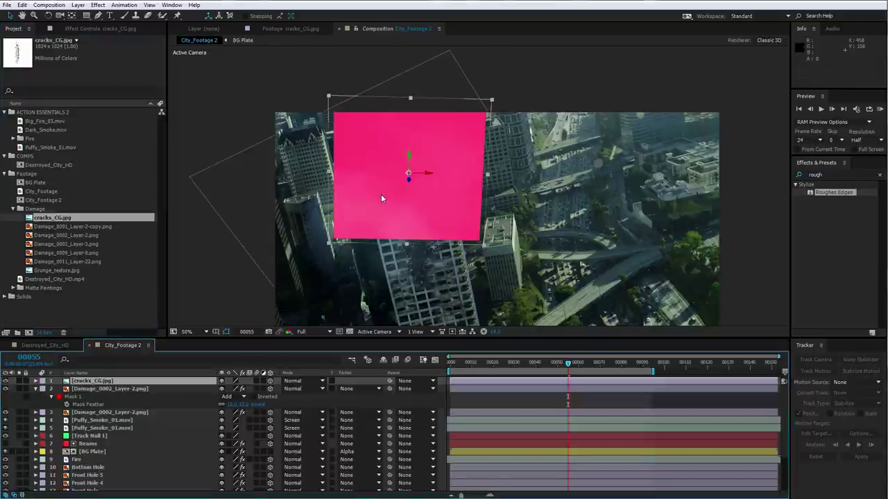
{"action": "key", "text": "period"}
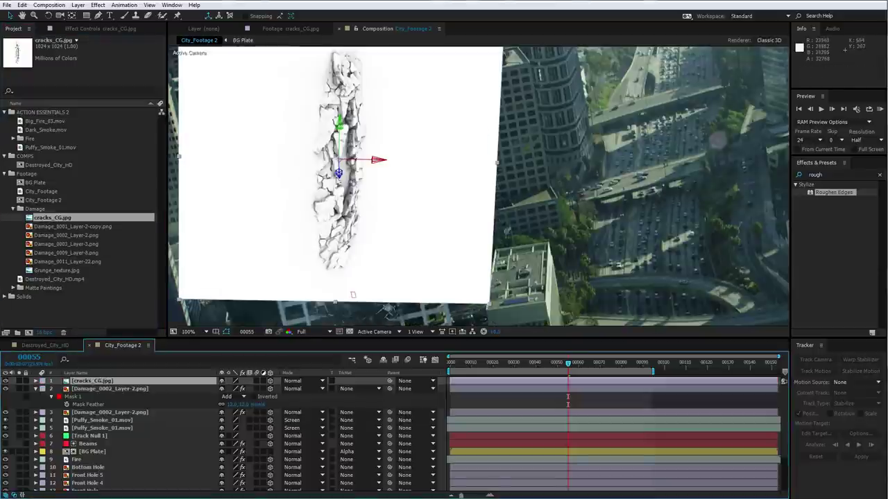
{"action": "key", "text": "w"}
{"action": "left_click_drag", "start_coordinate": [337, 179], "coordinate": [304, 186]}
- Set the cracks layer to Multiply blending, then tilt and move it to follow the ledge along the tower's roof edge
{"action": "left_click", "coordinate": [295, 381]}
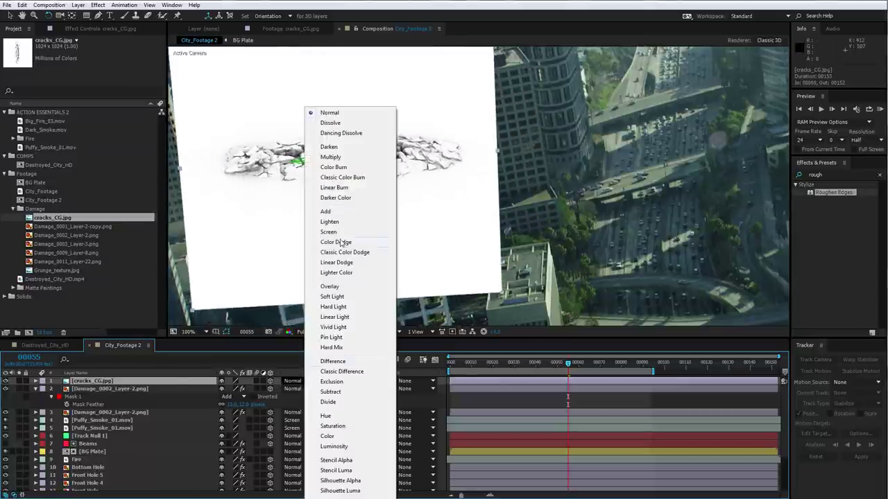
{"action": "left_click", "coordinate": [337, 157]}
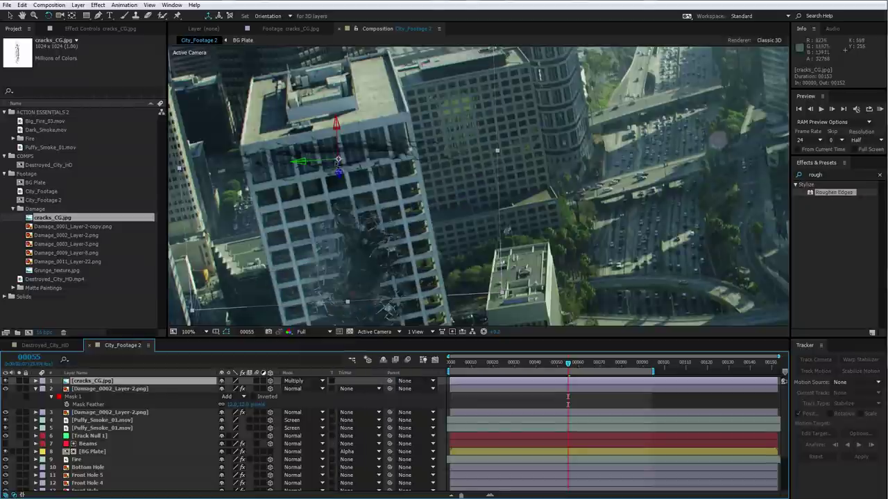
{"action": "left_click_drag", "start_coordinate": [340, 174], "coordinate": [309, 136]}
{"action": "key", "text": "v"}
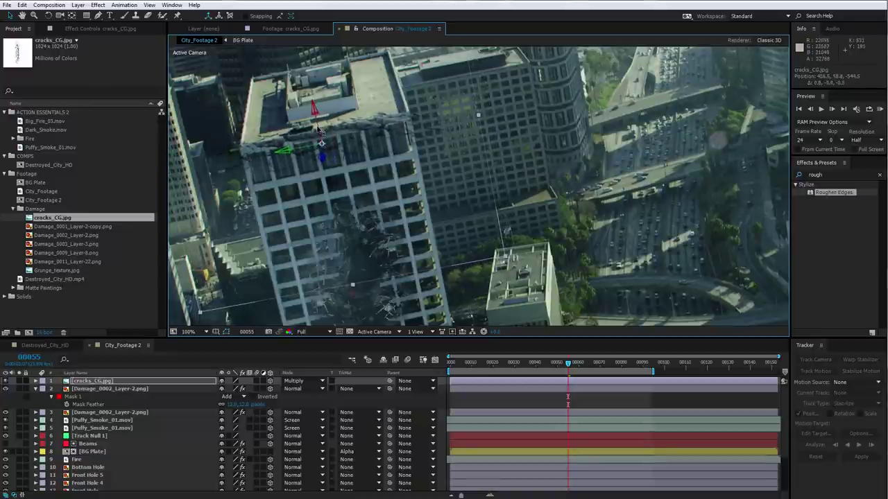
{"action": "key", "text": "period"}
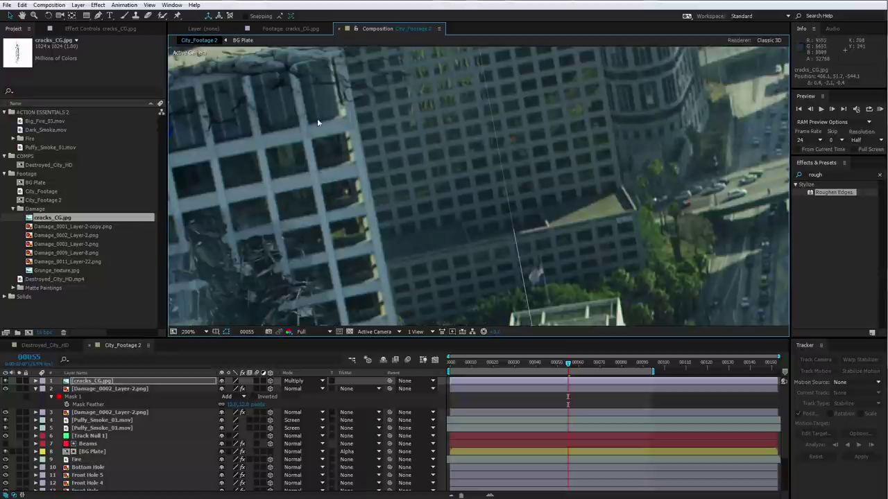
{"action": "key", "text": "comma"}
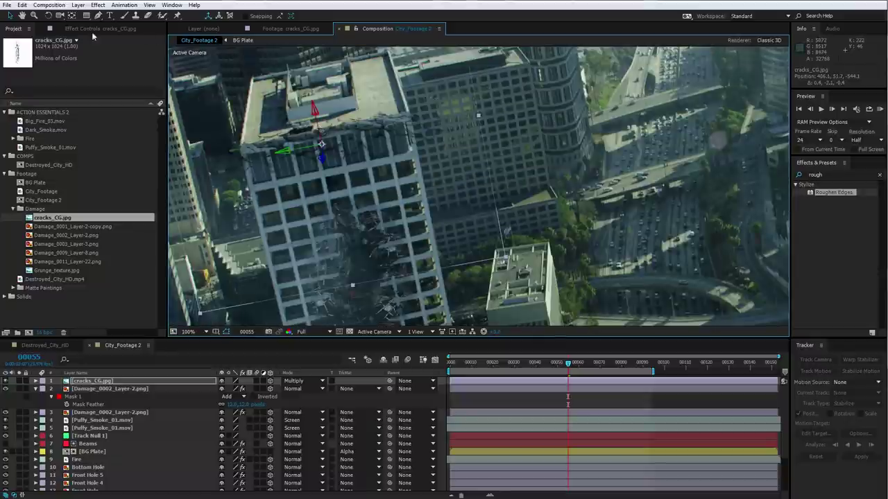
- Mask the cracks layer with a thin rectangle along the ledge below the roof and feather the mask's edges
{"action": "left_click", "coordinate": [86, 15]}
{"action": "left_click_drag", "start_coordinate": [241, 144], "coordinate": [413, 129]}
{"action": "key", "text": "f"}
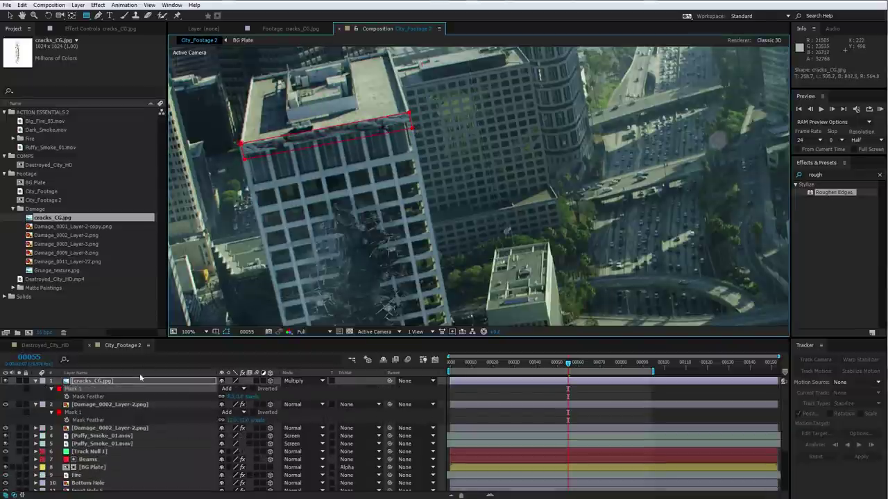
{"action": "key", "text": "f"}
{"action": "key", "text": "f"}
{"action": "left_click", "coordinate": [244, 397]}
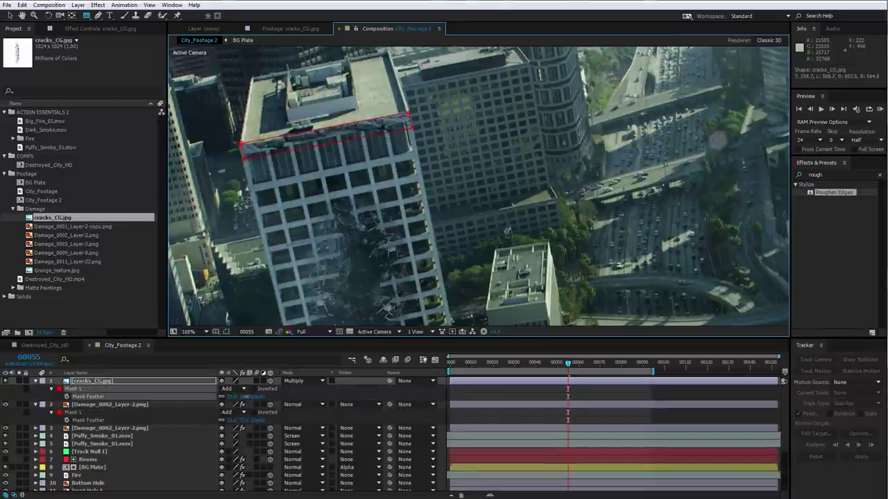
{"action": "left_click", "coordinate": [494, 397]}
- Add a Curves effect to the cracks layer and pull the midpoint of the Red channel down to tint it cooler
{"action": "left_click", "coordinate": [507, 382]}
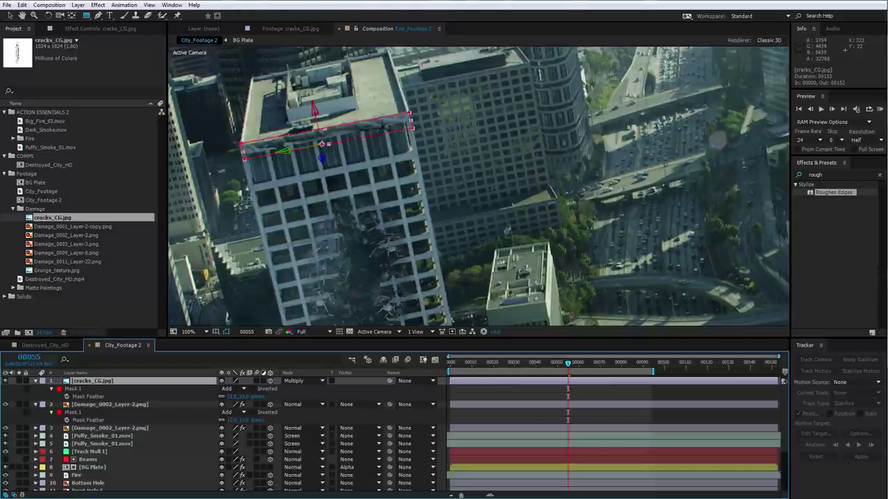
{"action": "left_click", "coordinate": [99, 5]}
{"action": "mouse_move", "coordinate": [125, 101]}
{"action": "left_click", "coordinate": [239, 283]}
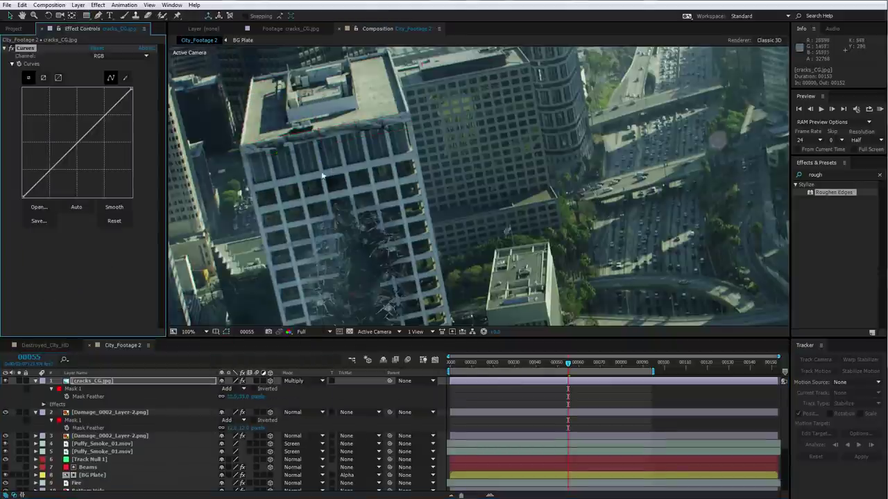
{"action": "left_click", "coordinate": [118, 56]}
{"action": "left_click", "coordinate": [117, 78]}
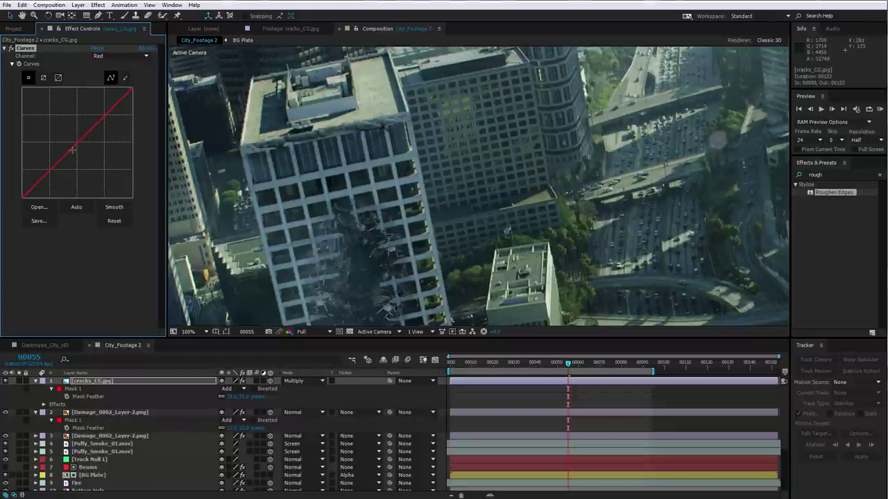
{"action": "left_click_drag", "start_coordinate": [73, 149], "coordinate": [79, 153]}
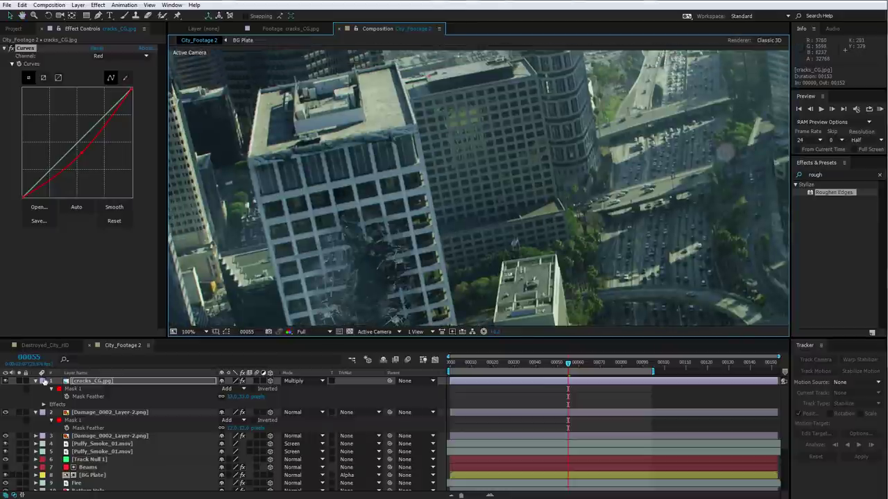
- Toggle the cracks layer's visibility to compare the ledge, and preview the tracked shot from frame 37
{"action": "left_click", "coordinate": [7, 383]}
{"action": "left_click", "coordinate": [6, 382]}
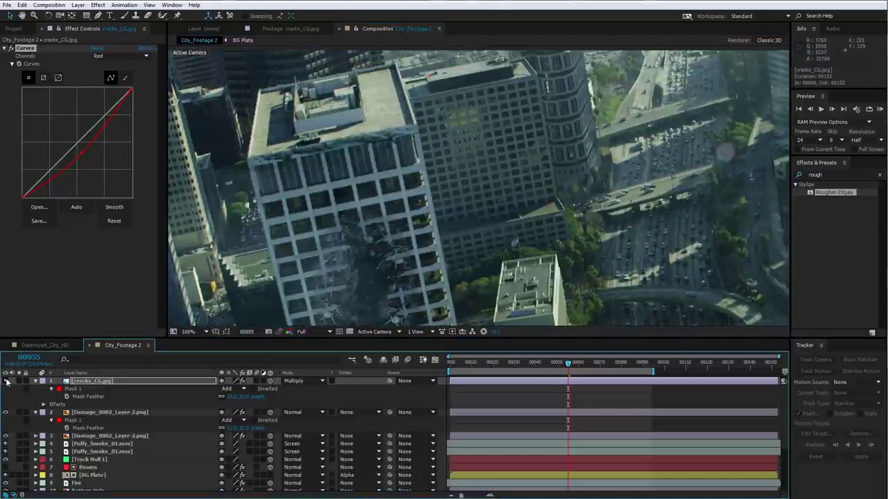
{"action": "left_click", "coordinate": [6, 382]}
{"action": "left_click", "coordinate": [7, 381]}
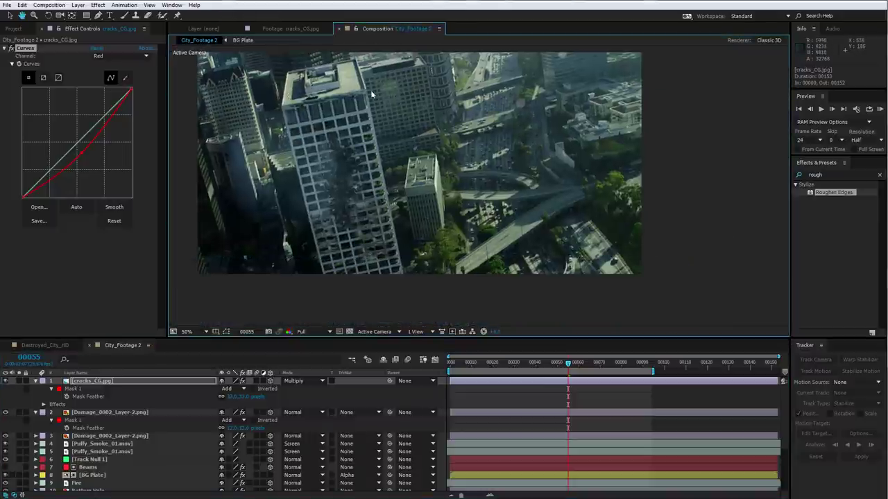
{"action": "left_click", "coordinate": [538, 366]}
{"action": "left_click", "coordinate": [505, 368]}
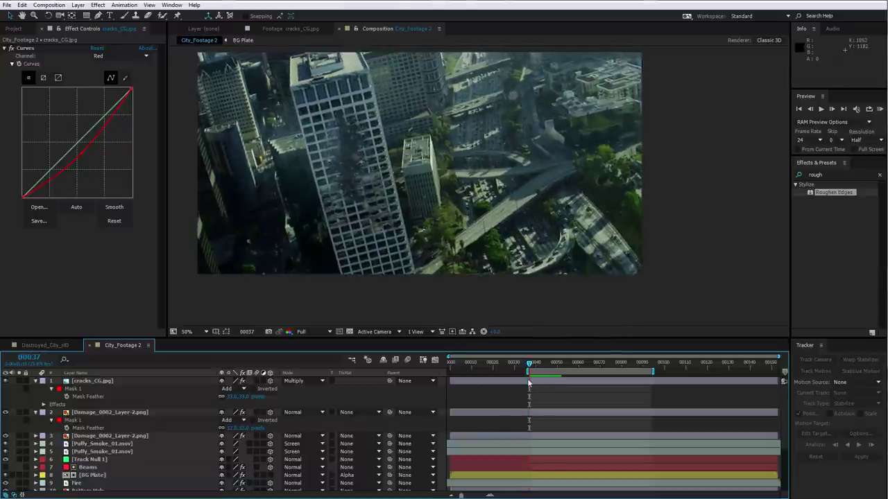
- Lower the cracks layer's opacity slightly to blend the ledge cracks into the tower
{"action": "left_click", "coordinate": [341, 288]}
{"action": "key", "text": "t"}
{"action": "left_click_drag", "start_coordinate": [225, 391], "coordinate": [215, 389]}
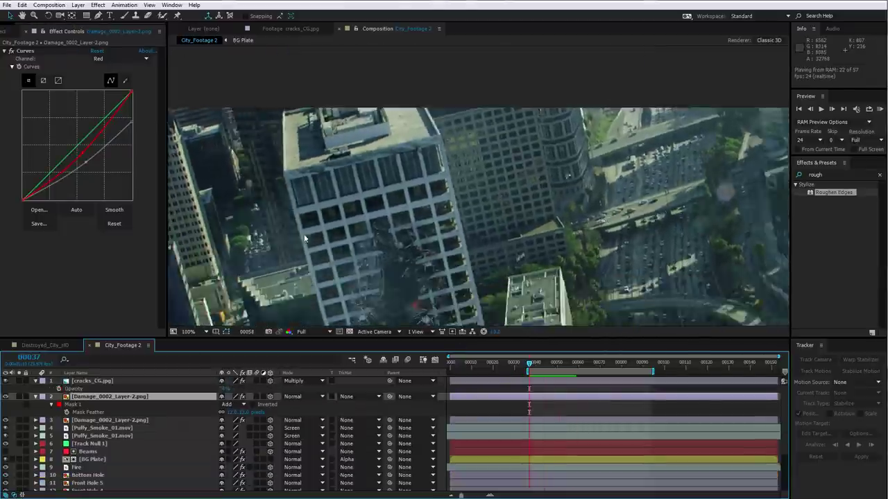
- Play back the shot and scrub from frame 37 to 49 to examine the tower damage in the wider view
{"action": "key", "text": "space"}
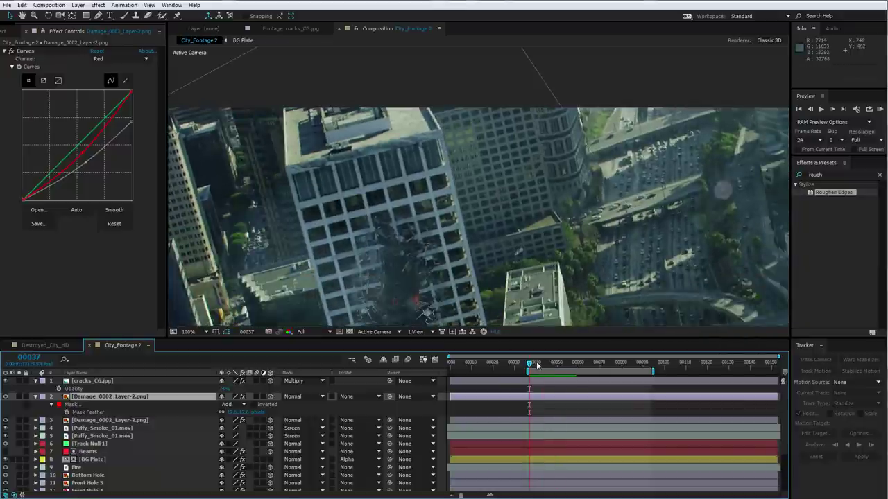
{"action": "left_click_drag", "start_coordinate": [538, 365], "coordinate": [555, 365]}
{"action": "scroll", "coordinate": [454, 208], "scroll_direction": "down", "scroll_amount": 2}
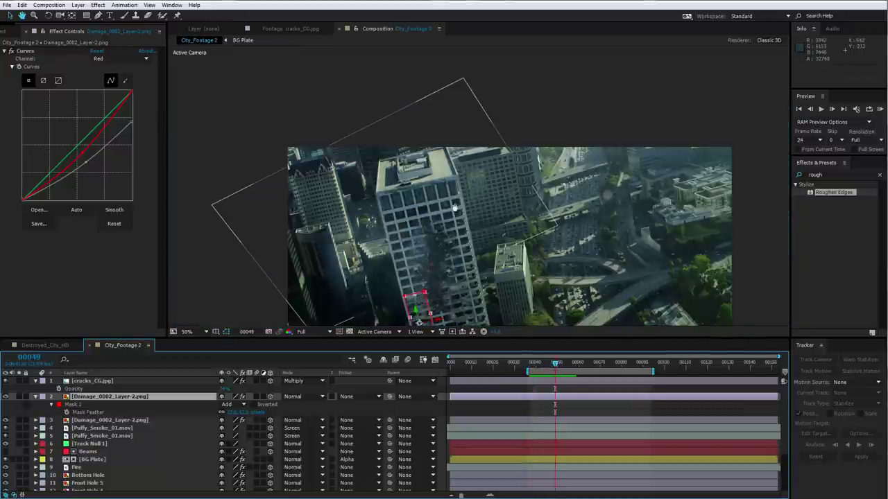
{"action": "left_click_drag", "start_coordinate": [466, 219], "coordinate": [395, 147]}
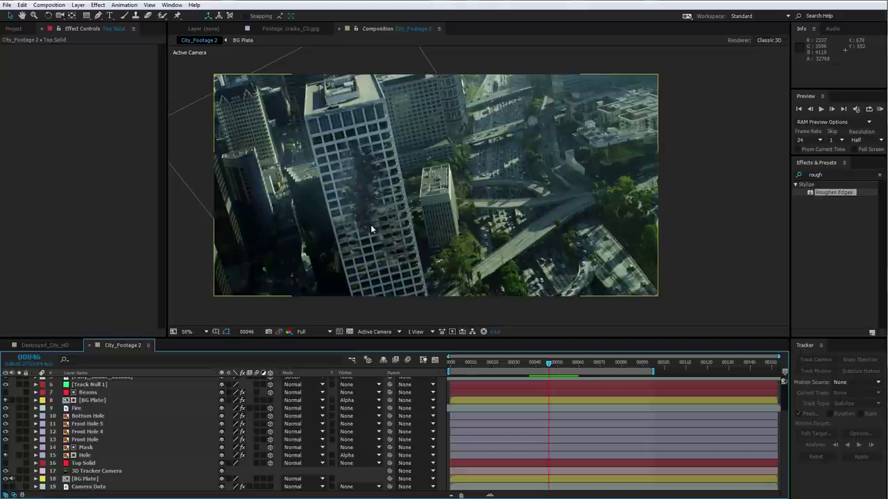
- Pre-compose the layers from cracks_CG.jpg down to Hole into a composition named Front Building, moving all attributes
{"action": "scroll", "coordinate": [158, 423], "scroll_direction": "up", "scroll_amount": 3}
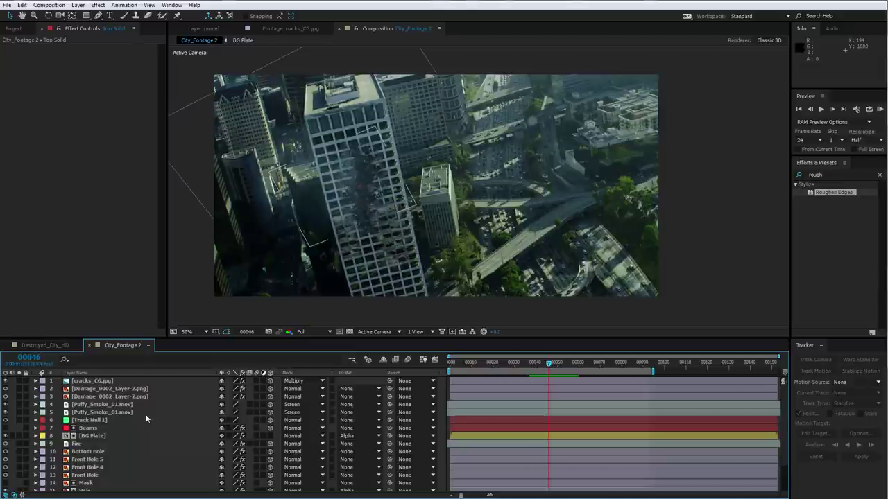
{"action": "left_click", "coordinate": [102, 382]}
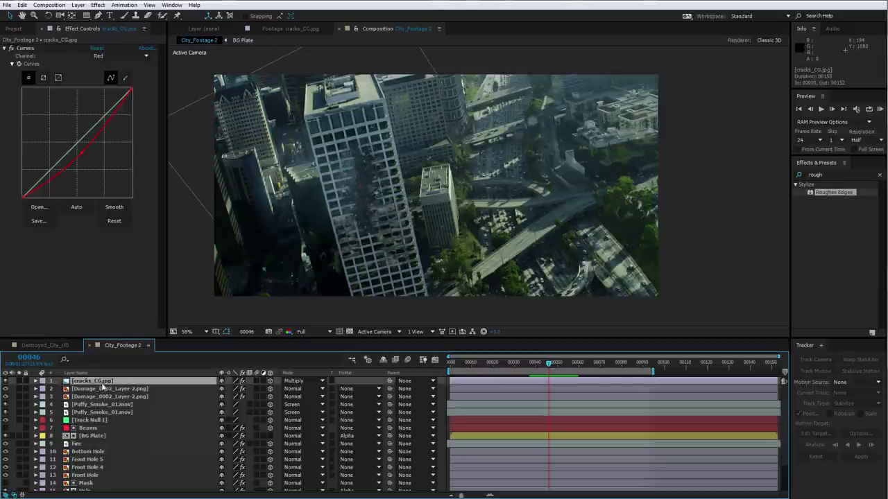
{"action": "scroll", "coordinate": [105, 417], "scroll_direction": "down", "scroll_amount": 3}
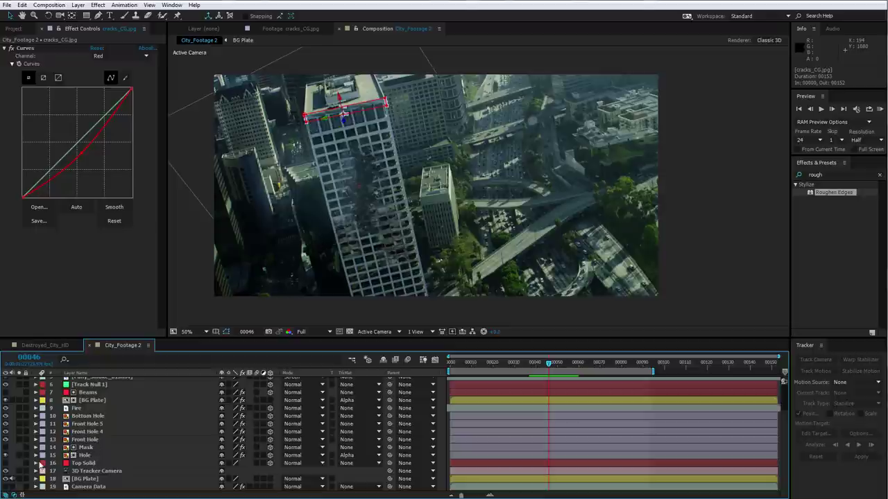
{"action": "left_click", "coordinate": [84, 457], "text": "shift"}
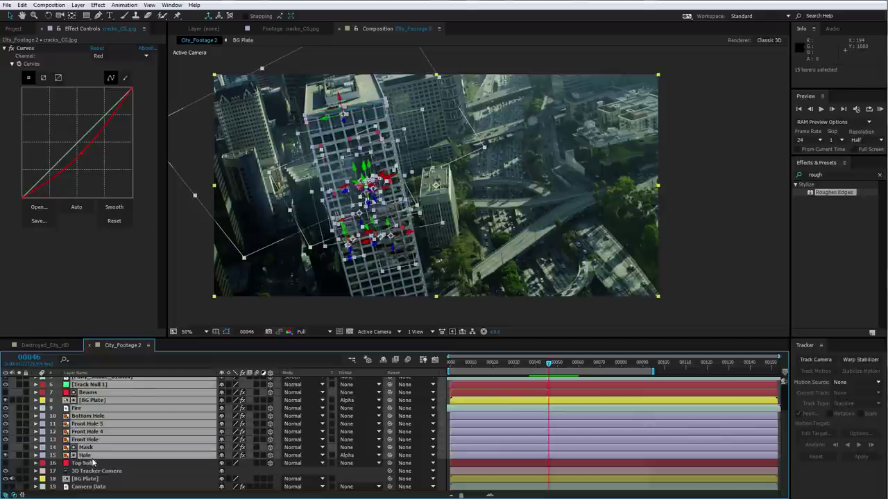
{"action": "scroll", "coordinate": [92, 462], "scroll_direction": "up", "scroll_amount": 3}
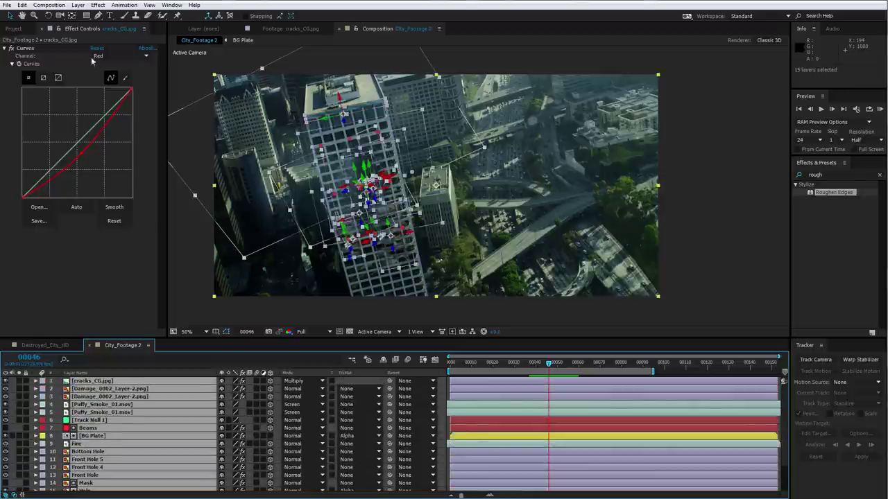
{"action": "left_click", "coordinate": [77, 5]}
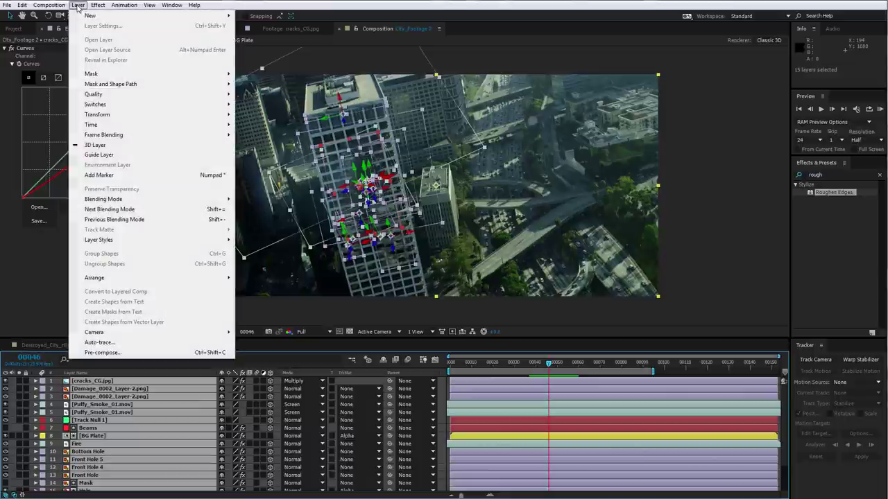
{"action": "left_click", "coordinate": [104, 353]}
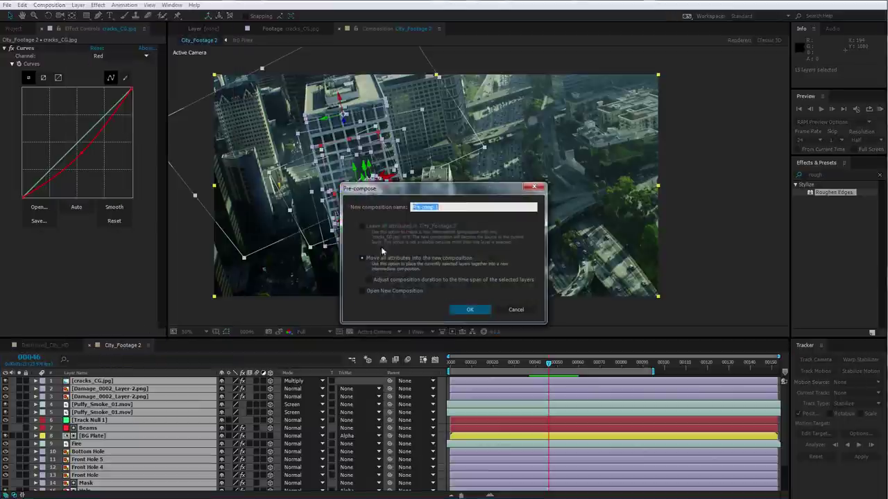
{"action": "left_click_drag", "start_coordinate": [455, 207], "coordinate": [364, 210]}
{"action": "type", "text": "Front Building"}
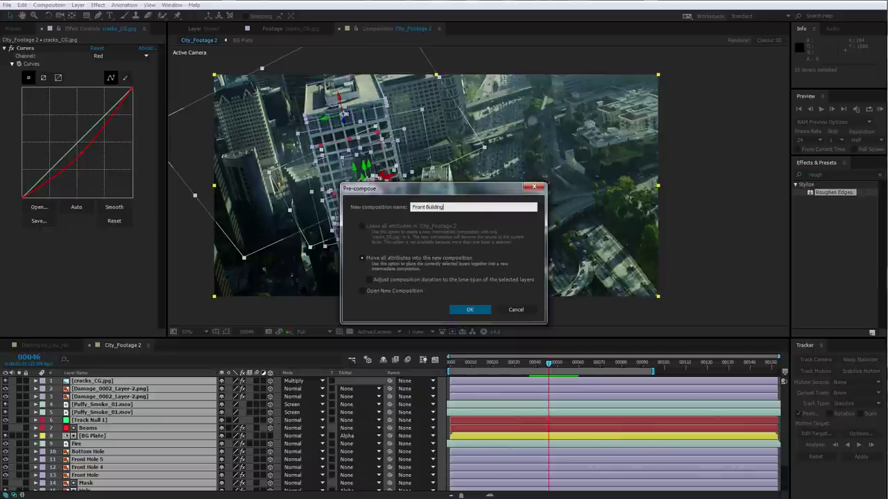
{"action": "left_click", "coordinate": [471, 313]}
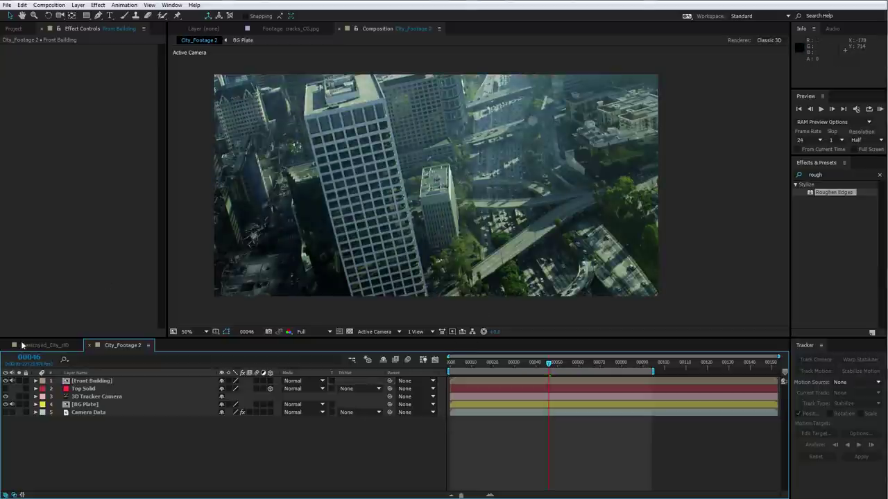
- Enable Collapse Transformations on the Front Building layer, soloing it to check that the damage realigns with the tower
{"action": "left_click", "coordinate": [19, 381]}
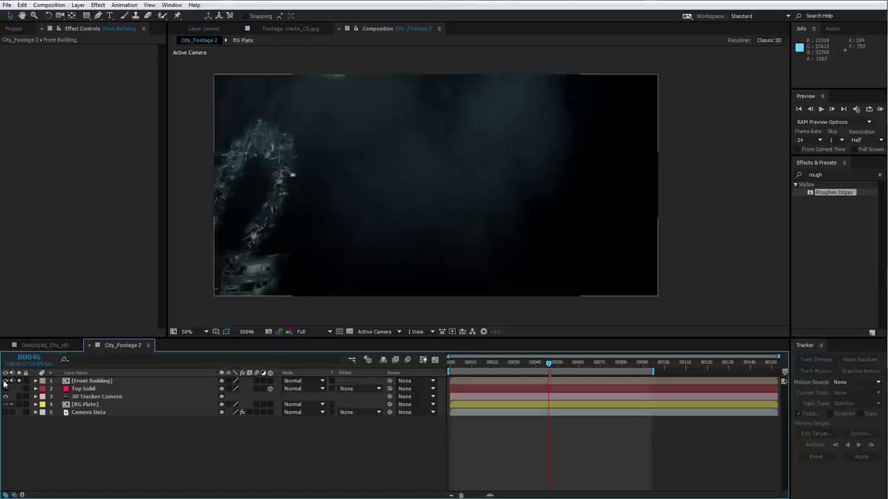
{"action": "left_click", "coordinate": [229, 381]}
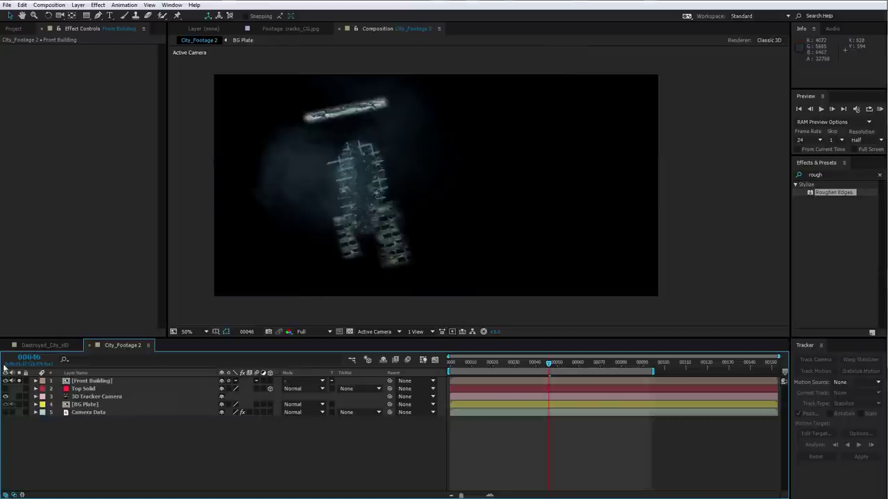
{"action": "left_click", "coordinate": [19, 381]}
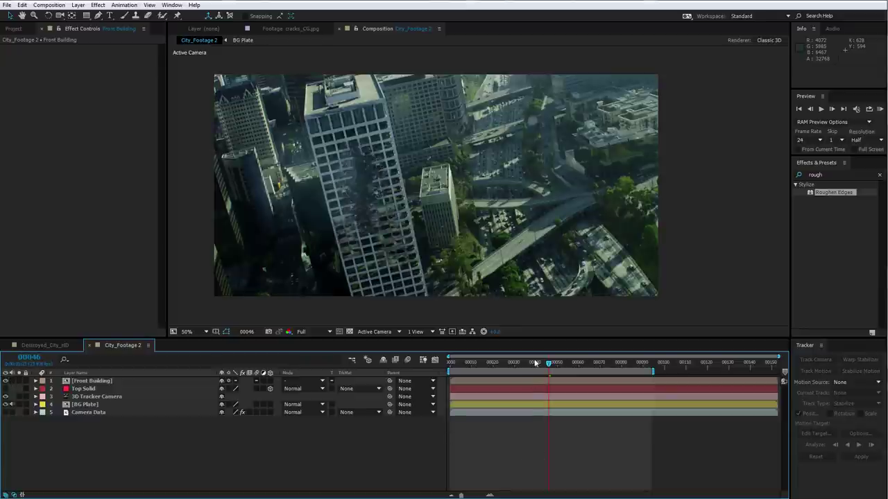
- Scrub between frames 41 and 48 to check how the Front Building precomp tracks with the tower
{"action": "mouse_move", "coordinate": [533, 362]}
{"action": "left_mouse_down"}
{"action": "mouse_move", "coordinate": [575, 363]}
{"action": "mouse_move", "coordinate": [538, 363]}
{"action": "left_mouse_up"}
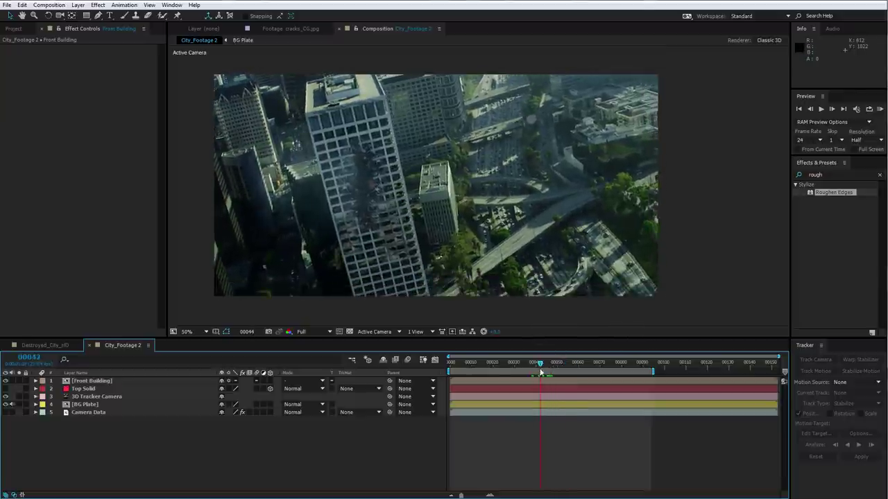
{"action": "left_click", "coordinate": [90, 381]}
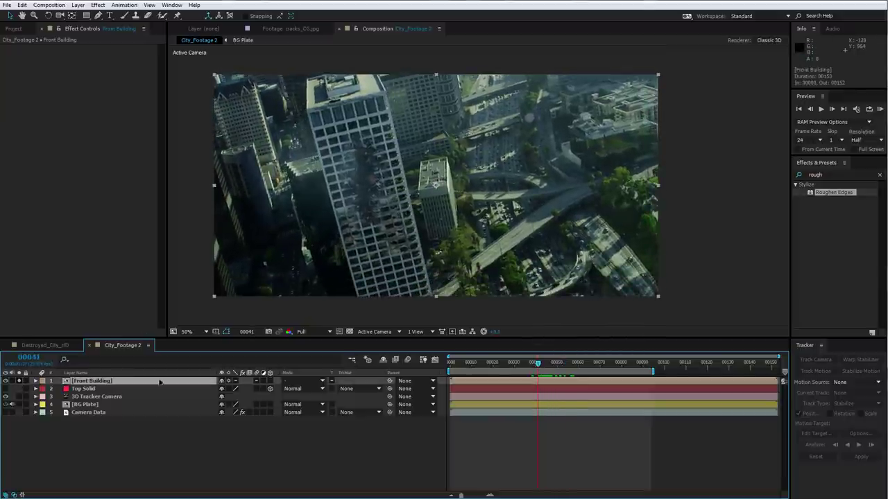
{"action": "mouse_move", "coordinate": [537, 363]}
{"action": "left_mouse_down"}
{"action": "mouse_move", "coordinate": [574, 363]}
{"action": "mouse_move", "coordinate": [552, 363]}
{"action": "left_mouse_up"}
{"action": "left_click", "coordinate": [19, 380]}
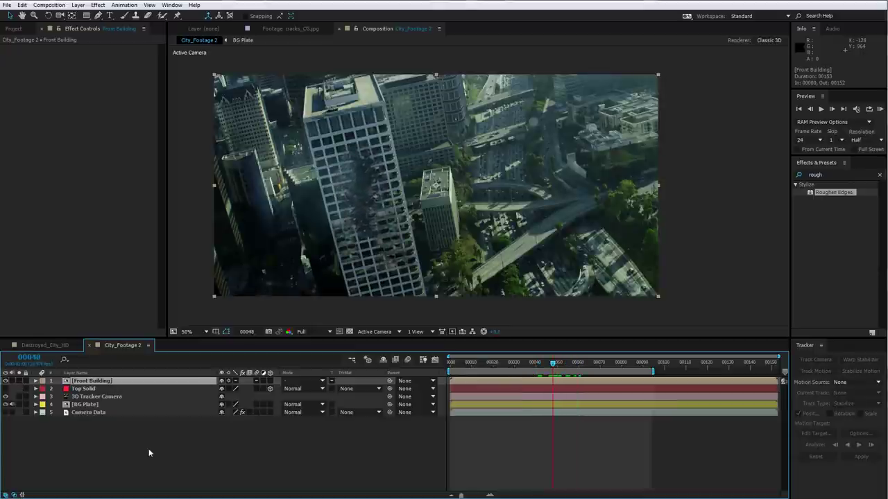
- Hide the Front Building layer and scrub between frames 91 and 122 to examine the background buildings
{"action": "left_click", "coordinate": [148, 452]}
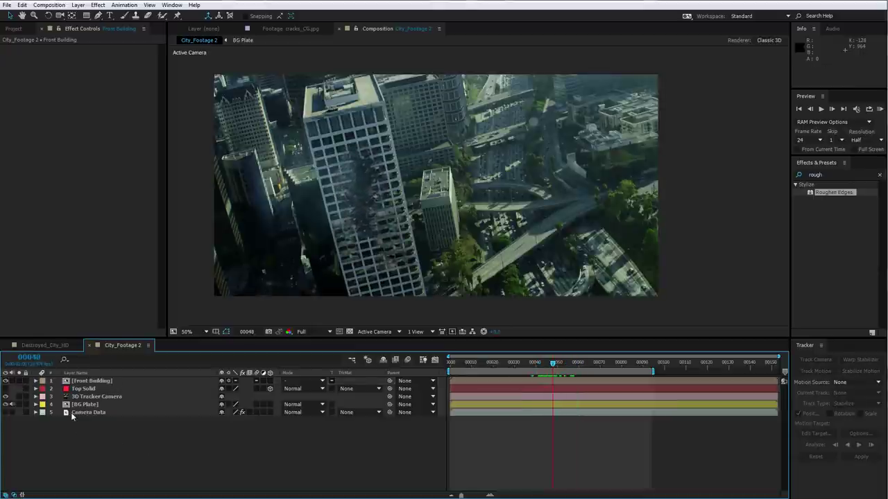
{"action": "left_click", "coordinate": [6, 381]}
{"action": "left_click_drag", "start_coordinate": [662, 363], "coordinate": [681, 373]}
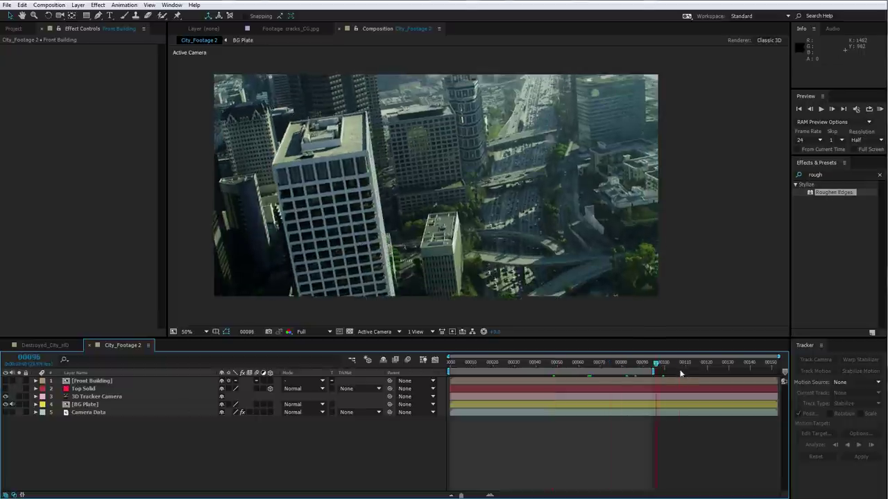
{"action": "left_click", "coordinate": [681, 374]}
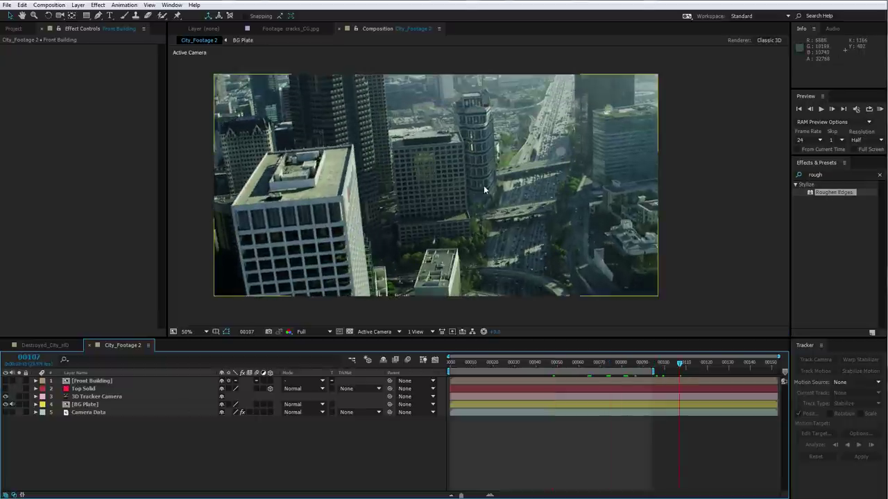
{"action": "key", "text": "F2"}
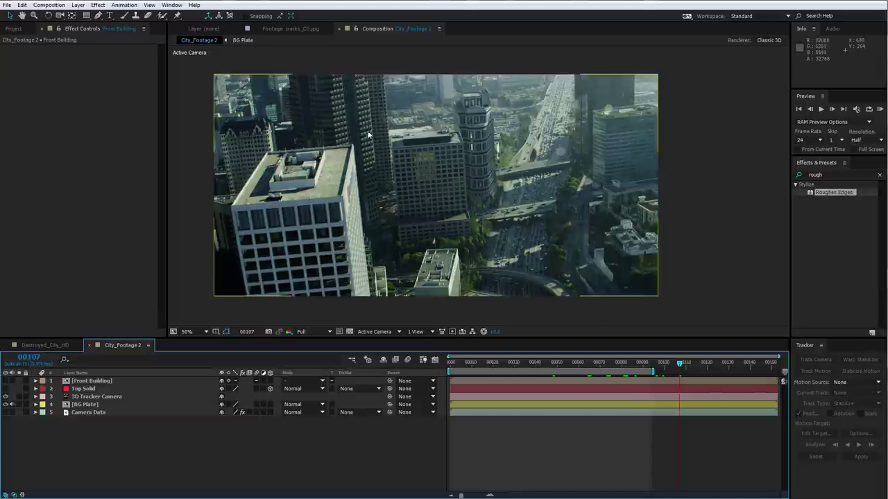
{"action": "mouse_move", "coordinate": [696, 371]}
{"action": "left_mouse_down"}
{"action": "mouse_move", "coordinate": [721, 373]}
{"action": "mouse_move", "coordinate": [711, 368]}
{"action": "left_mouse_up"}
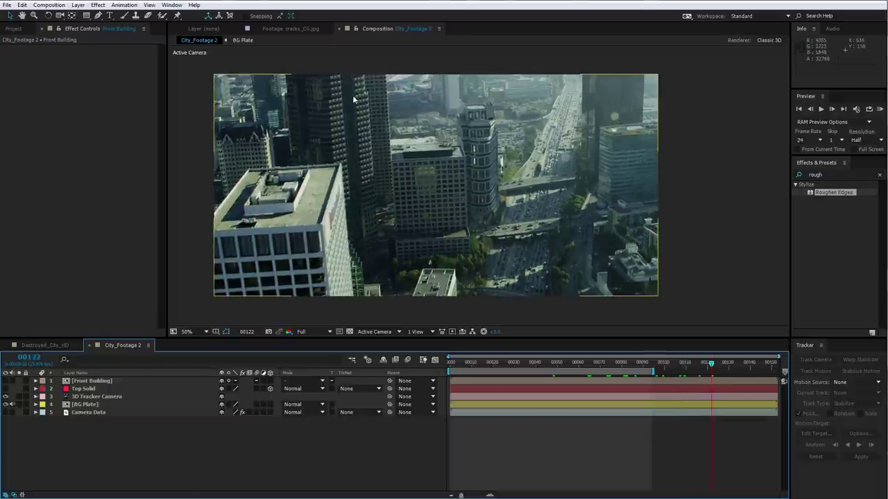
{"action": "left_click_drag", "start_coordinate": [707, 369], "coordinate": [645, 369]}
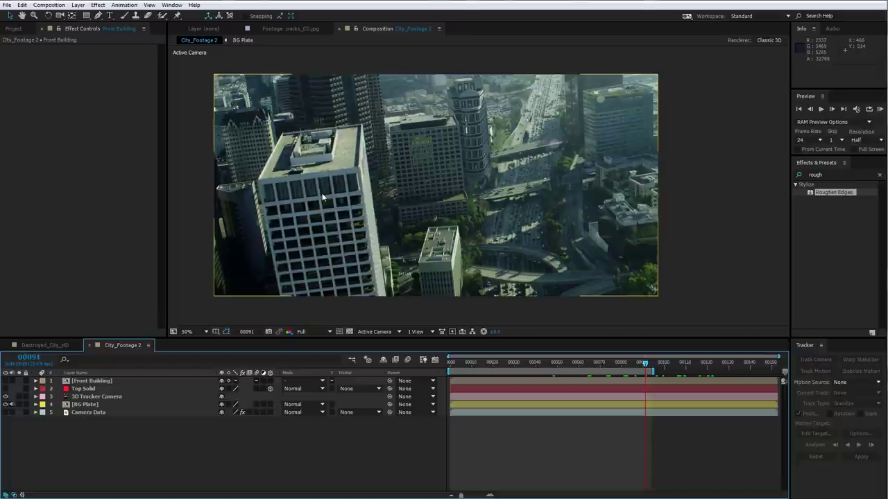
- Create a solid at frame 130 from three of Camera Data's 3D Camera Tracker points on the dark tower behind the front building
{"action": "left_click", "coordinate": [17, 30]}
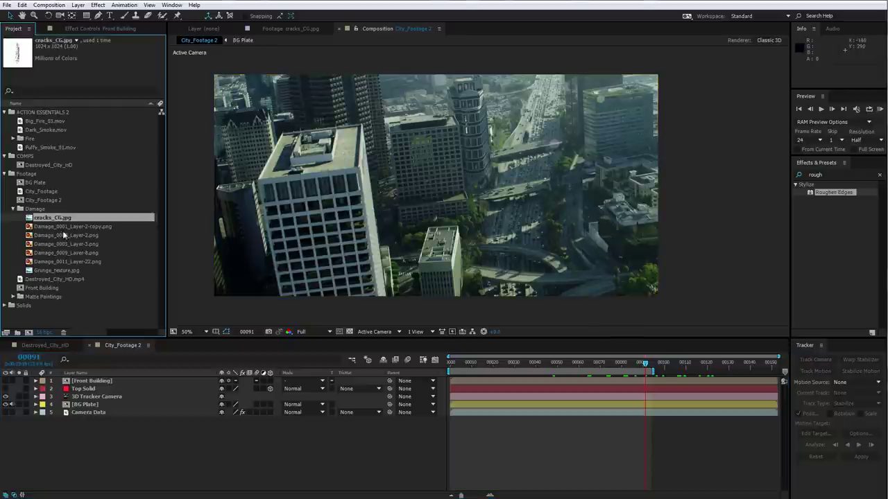
{"action": "left_click", "coordinate": [62, 227]}
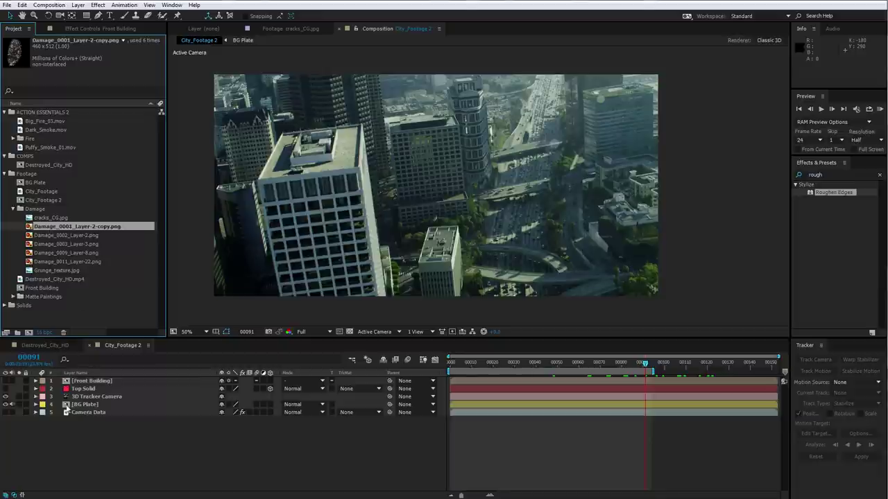
{"action": "left_click", "coordinate": [86, 413]}
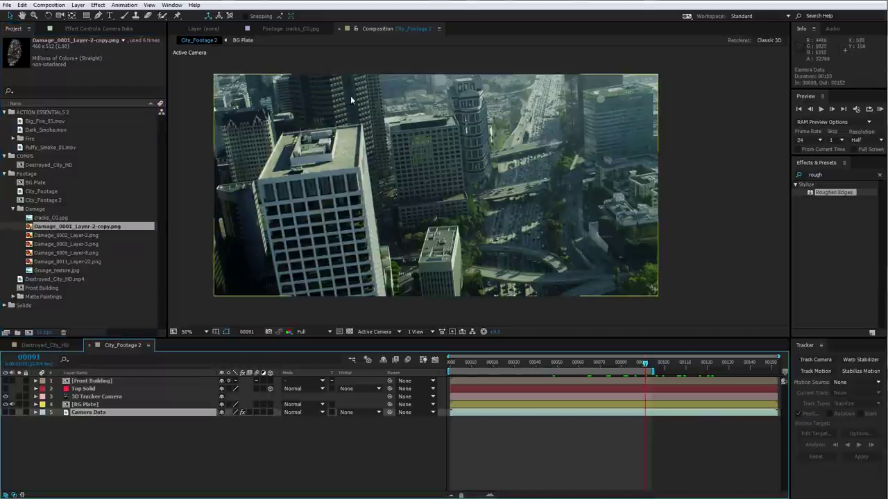
{"action": "left_click", "coordinate": [82, 28]}
{"action": "left_click", "coordinate": [41, 48]}
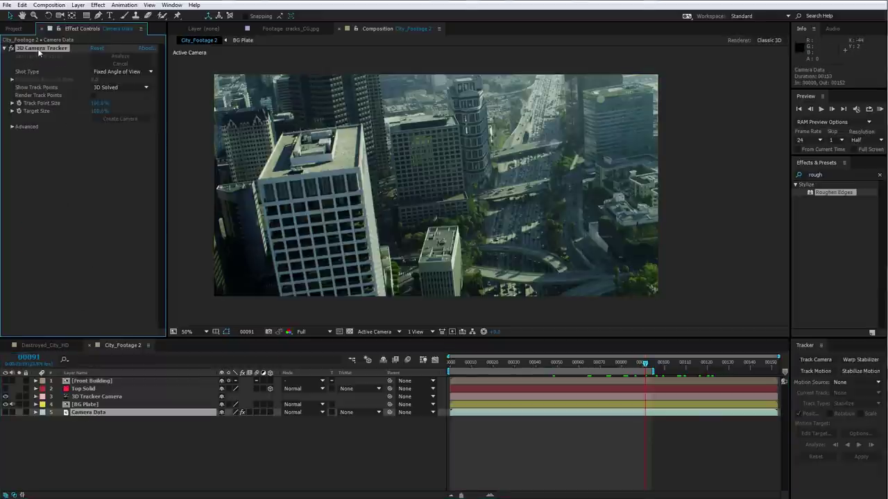
{"action": "left_click_drag", "start_coordinate": [665, 366], "coordinate": [728, 369]}
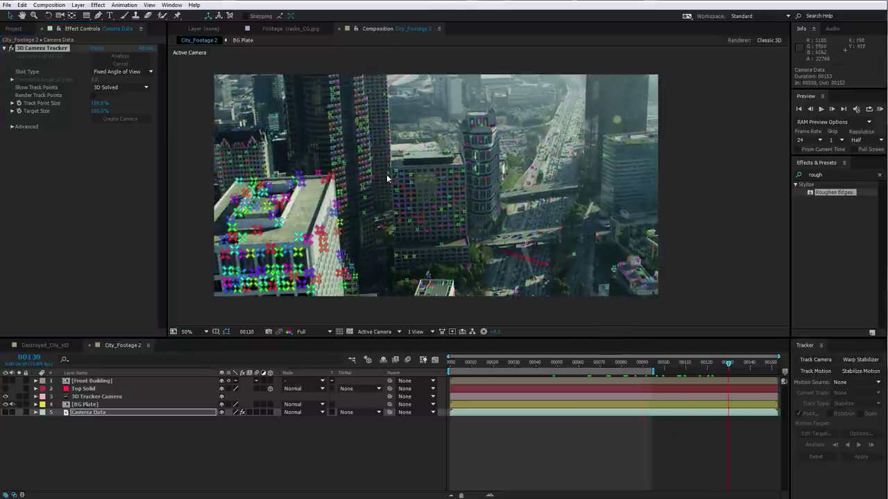
{"action": "left_click", "coordinate": [330, 107]}
{"action": "left_click", "coordinate": [365, 99], "text": "shift"}
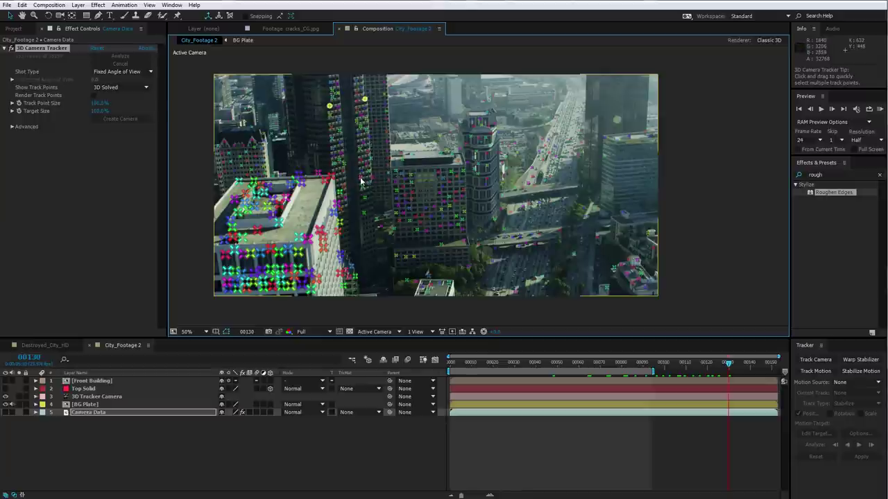
{"action": "left_click", "coordinate": [361, 178], "text": "shift"}
{"action": "right_click", "coordinate": [351, 116]}
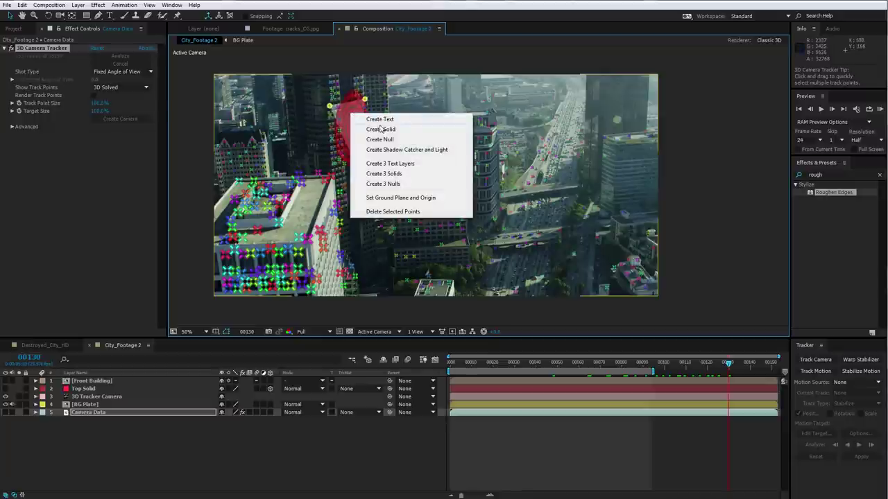
{"action": "left_click", "coordinate": [381, 130]}
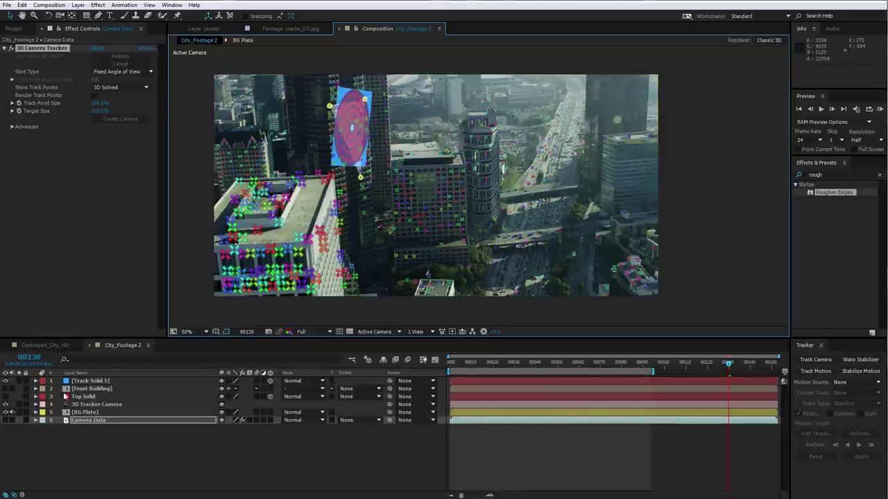
- Replace the new track solid on the dark tower with Damage_0001_Layer-2-copy.png
{"action": "left_click", "coordinate": [91, 382]}
{"action": "left_click", "coordinate": [18, 28]}
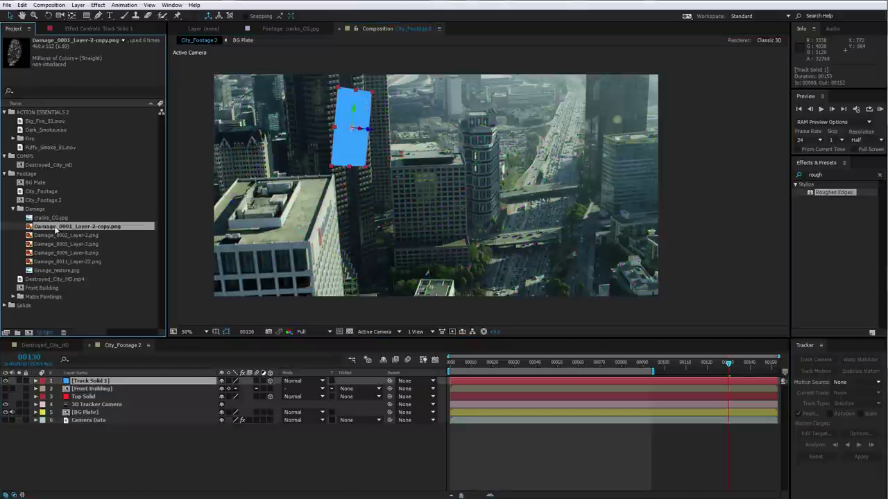
{"action": "left_click_drag", "start_coordinate": [55, 229], "coordinate": [368, 115]}
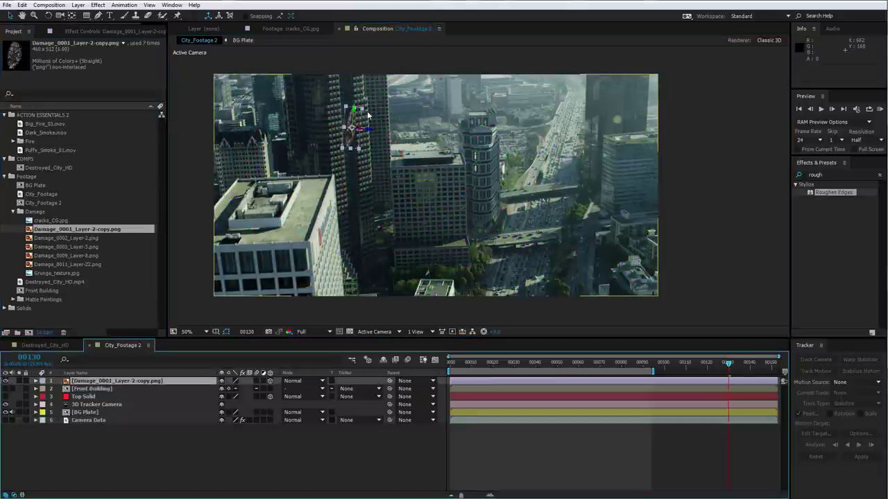
- Scale the dark tower's damage layer to 291% and rotate and reposition it to fit the tower's face
{"action": "key", "text": "s"}
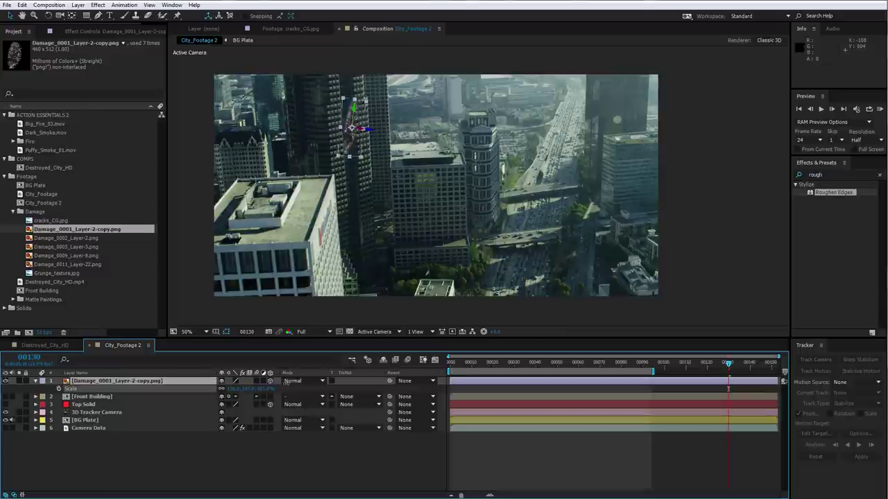
{"action": "left_click_drag", "start_coordinate": [285, 382], "coordinate": [296, 382]}
{"action": "key", "text": "w"}
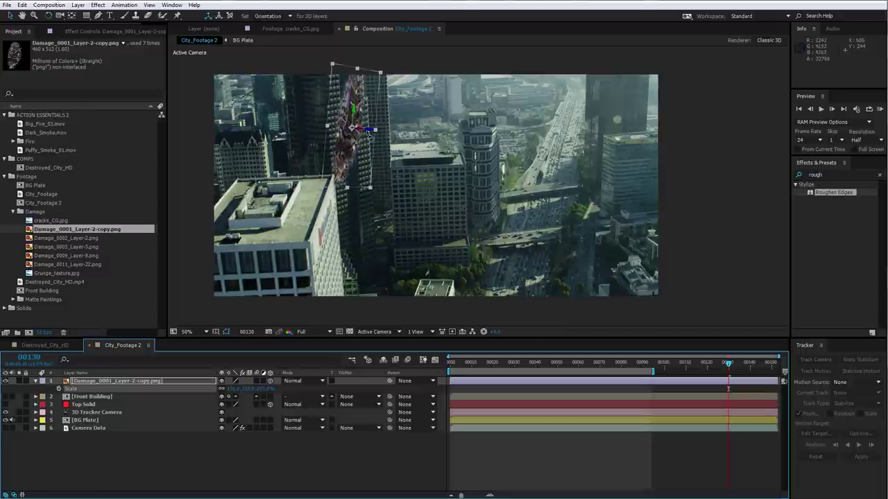
{"action": "mouse_move", "coordinate": [370, 134]}
{"action": "left_mouse_down"}
{"action": "mouse_move", "coordinate": [351, 115]}
{"action": "mouse_move", "coordinate": [353, 135]}
{"action": "left_mouse_up"}
{"action": "key", "text": "v"}
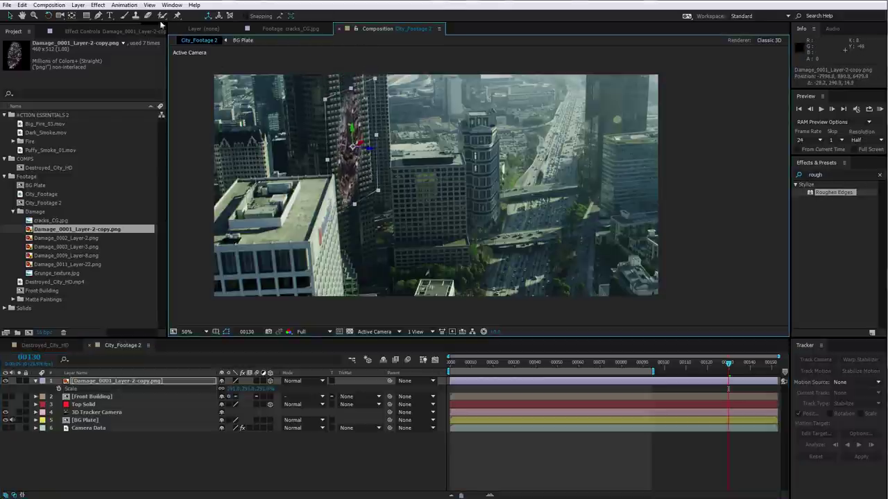
- Apply the Curves effect to the Damage_0001 layer and lower the midtones of the Red channel
{"action": "left_click", "coordinate": [97, 4]}
{"action": "mouse_move", "coordinate": [139, 100]}
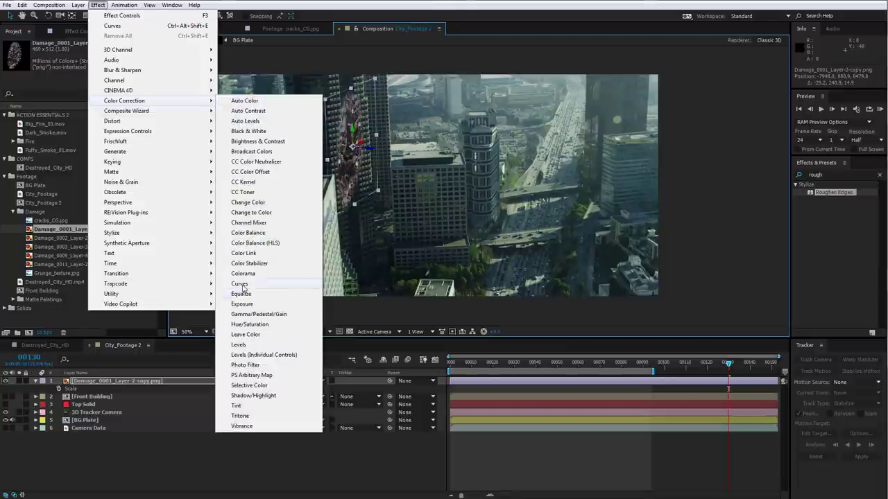
{"action": "left_click", "coordinate": [240, 284]}
{"action": "left_click", "coordinate": [111, 58]}
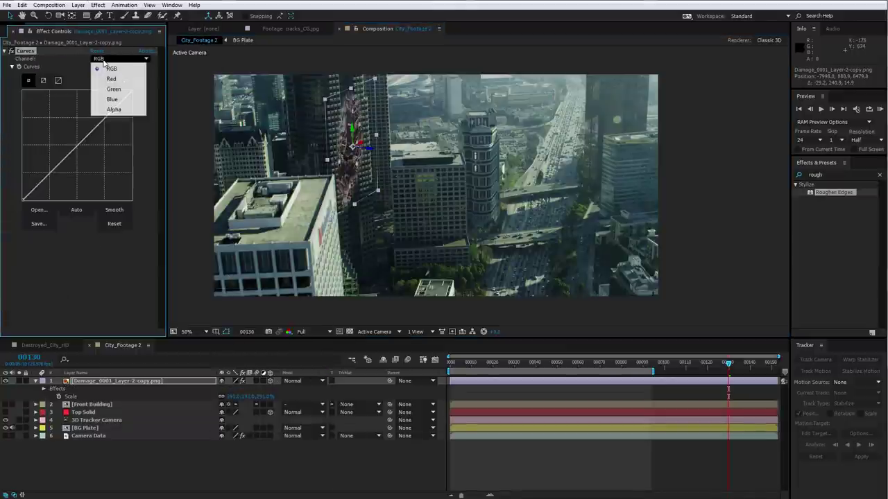
{"action": "left_click", "coordinate": [111, 79]}
{"action": "left_click_drag", "start_coordinate": [77, 159], "coordinate": [77, 164]}
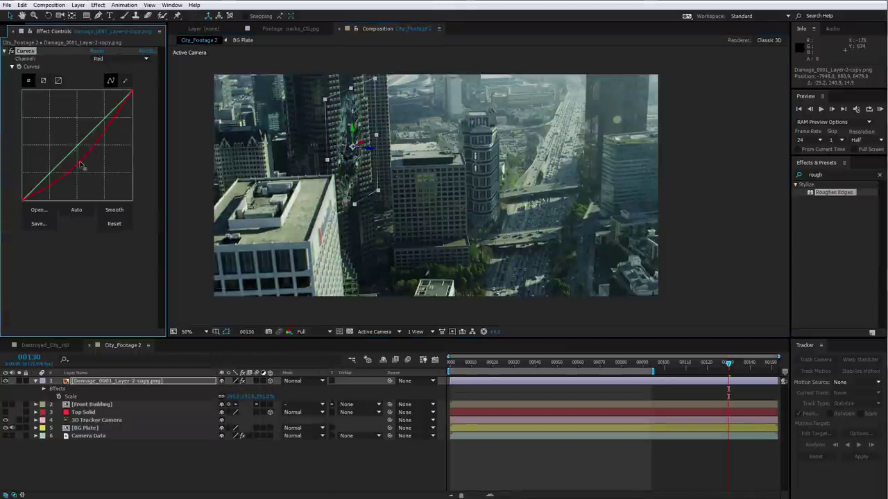
- Darken the damage layer with the RGB curve, pulling down its midtones and highlights, and scrub back to check the result
{"action": "left_click", "coordinate": [111, 58]}
{"action": "left_click", "coordinate": [104, 68]}
{"action": "mouse_move", "coordinate": [76, 147]}
{"action": "left_mouse_down"}
{"action": "mouse_move", "coordinate": [86, 155]}
{"action": "mouse_move", "coordinate": [103, 132]}
{"action": "mouse_move", "coordinate": [80, 152]}
{"action": "left_mouse_up"}
{"action": "scroll", "coordinate": [353, 146], "scroll_direction": "up", "scroll_amount": 1}
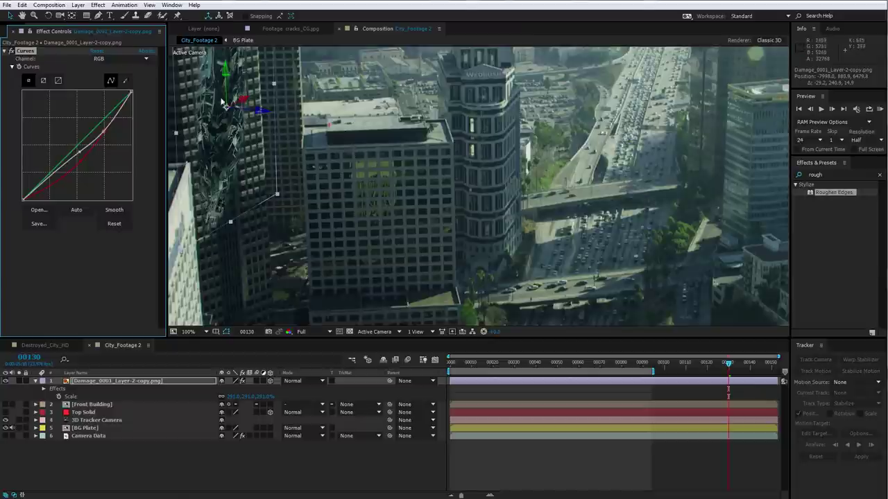
{"action": "key", "text": "comma"}
{"action": "left_click_drag", "start_coordinate": [37, 185], "coordinate": [43, 184]}
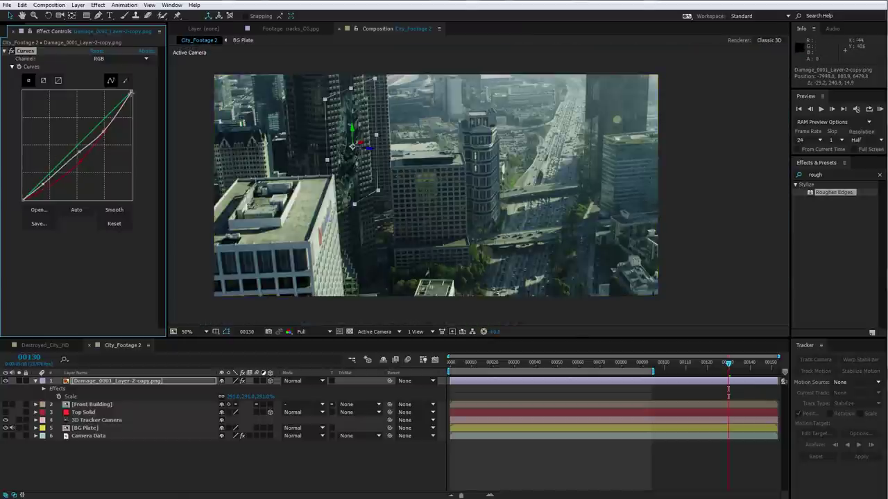
{"action": "left_click_drag", "start_coordinate": [131, 92], "coordinate": [72, 173]}
{"action": "left_click_drag", "start_coordinate": [728, 362], "coordinate": [676, 375]}
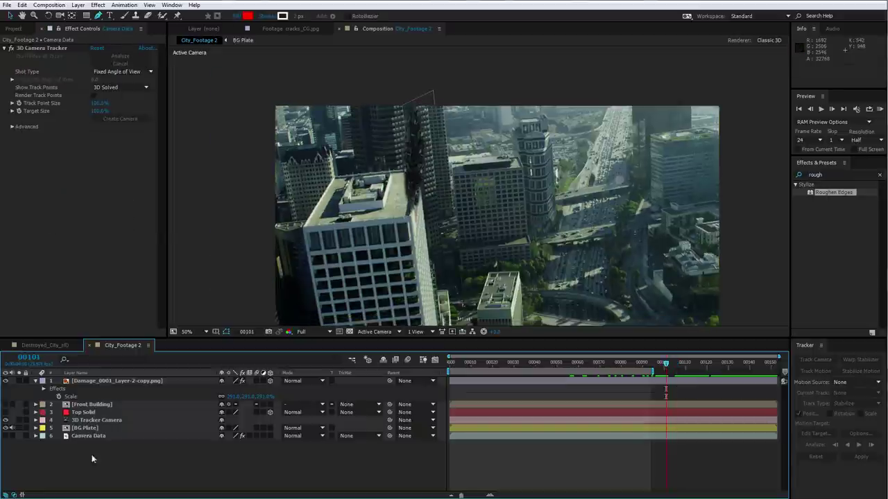
- Create a solid at frame 124 from four 3D Camera Tracker points on the front tower's roof, and hide it
{"action": "left_click", "coordinate": [87, 436]}
{"action": "left_click", "coordinate": [33, 49]}
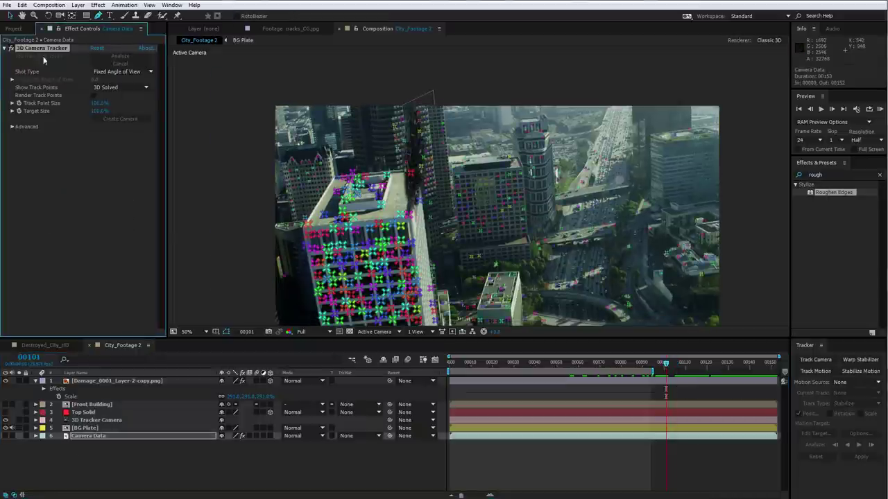
{"action": "left_click_drag", "start_coordinate": [676, 375], "coordinate": [715, 373]}
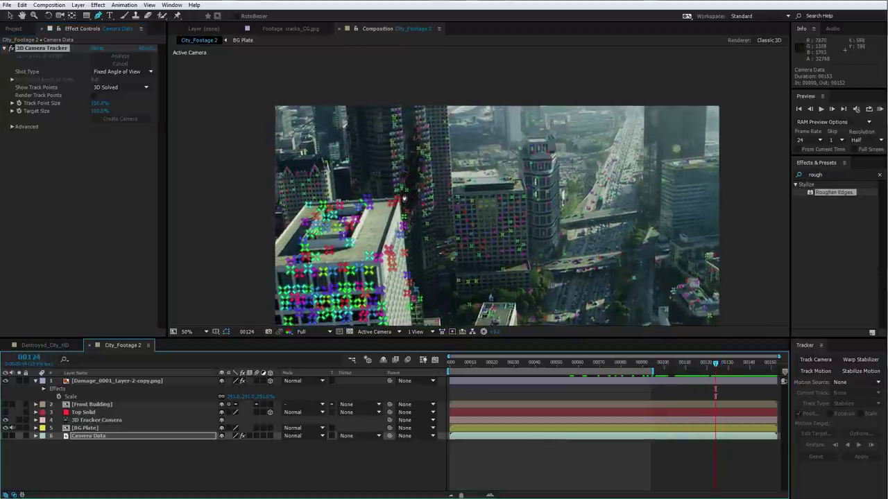
{"action": "key", "text": "v"}
{"action": "left_click", "coordinate": [398, 200]}
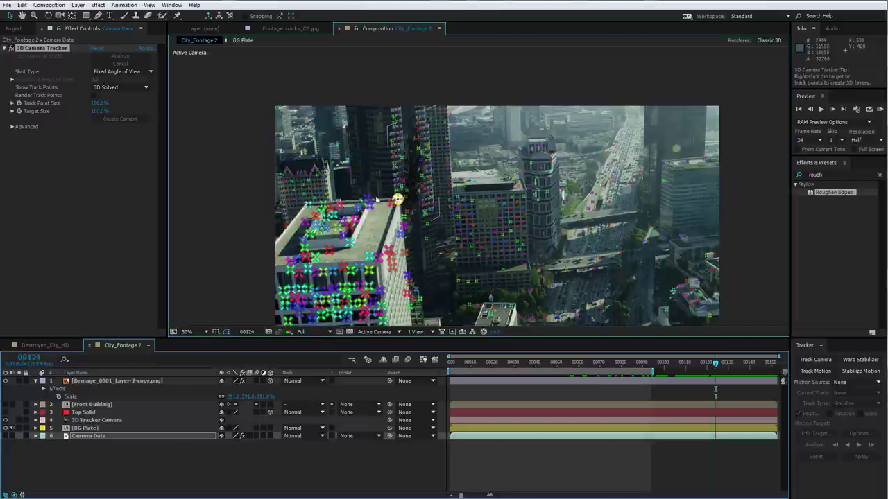
{"action": "left_click", "coordinate": [308, 205], "text": "shift"}
{"action": "left_click", "coordinate": [315, 257], "text": "shift"}
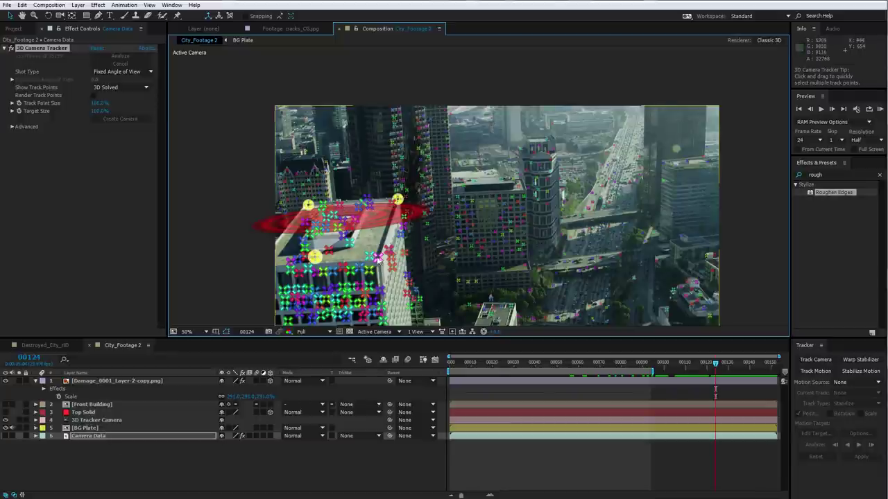
{"action": "left_click", "coordinate": [369, 257], "text": "shift"}
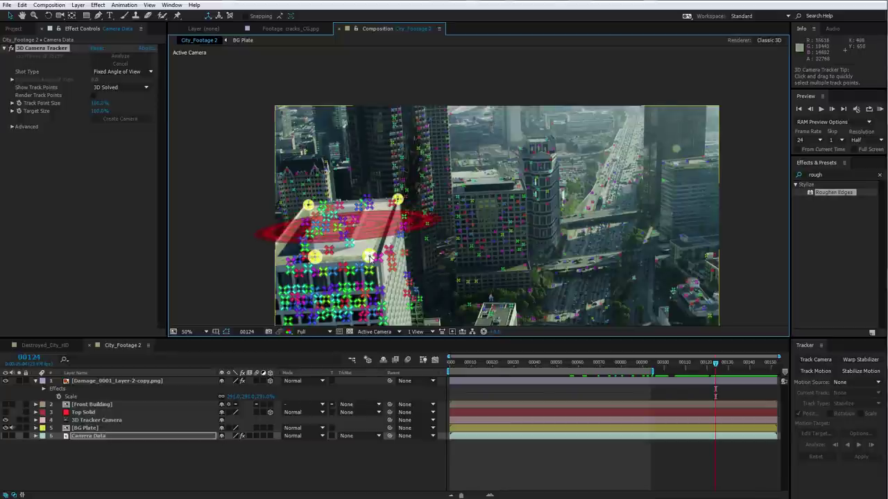
{"action": "right_click", "coordinate": [379, 217]}
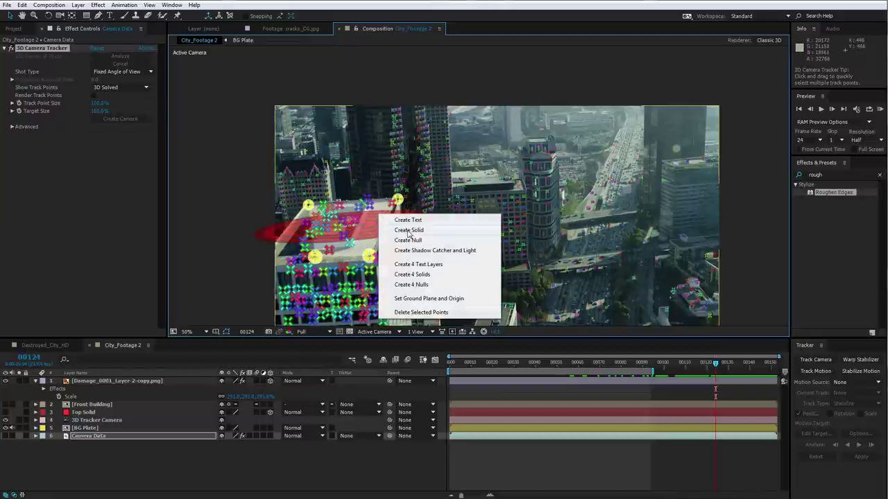
{"action": "left_click", "coordinate": [397, 231]}
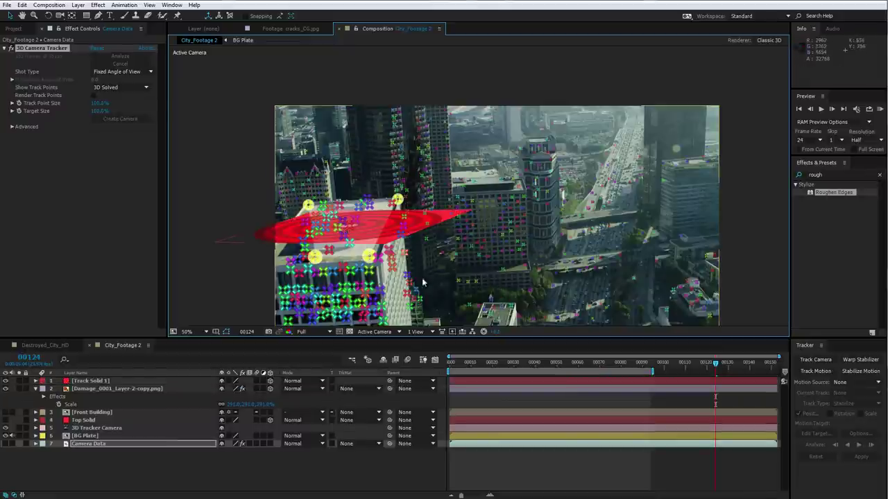
{"action": "left_click", "coordinate": [3, 386]}
{"action": "left_click", "coordinate": [6, 381]}
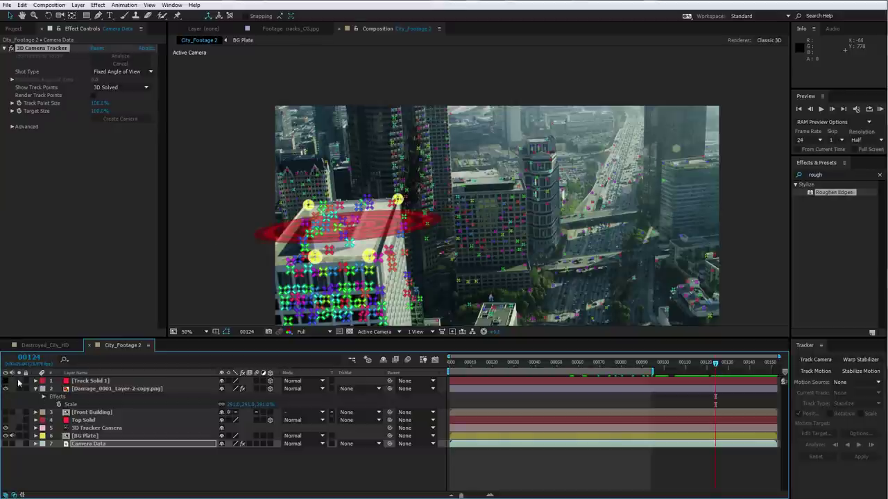
- Create a solid from three 3D Camera Tracker points on the front tower's narrow side face at frame 124
{"action": "left_click", "coordinate": [408, 258]}
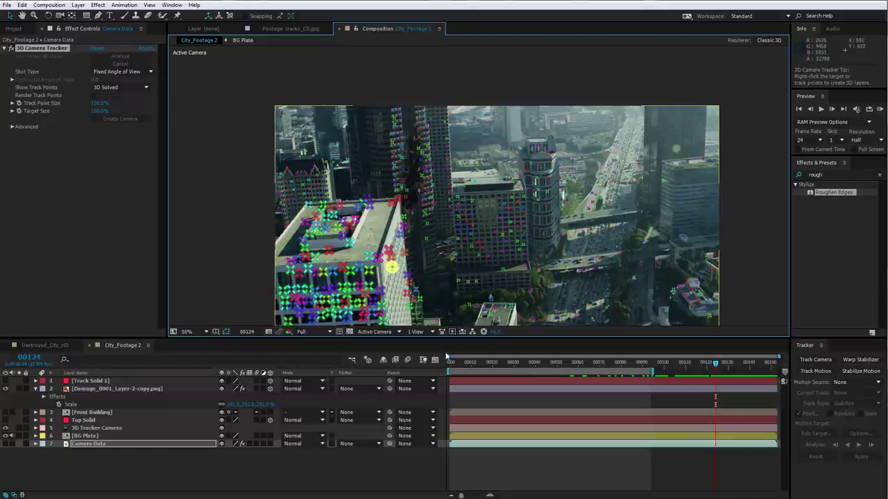
{"action": "left_click_drag", "start_coordinate": [400, 293], "coordinate": [392, 215]}
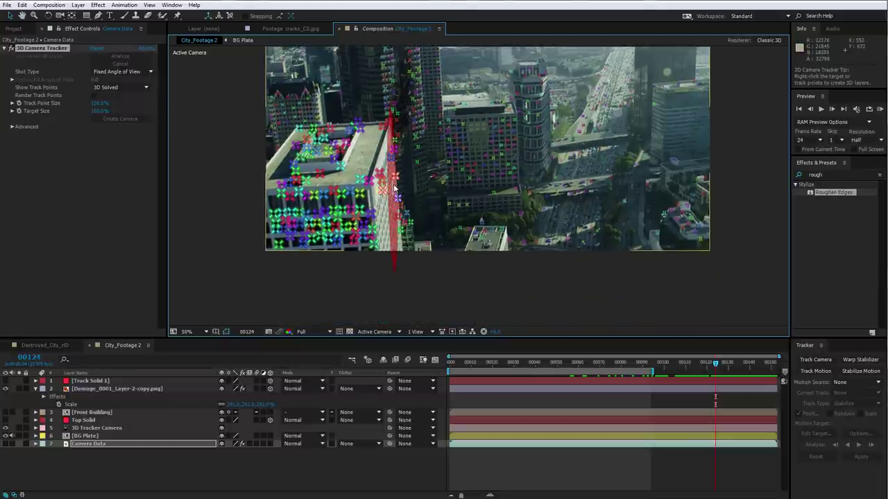
{"action": "left_click", "coordinate": [394, 187]}
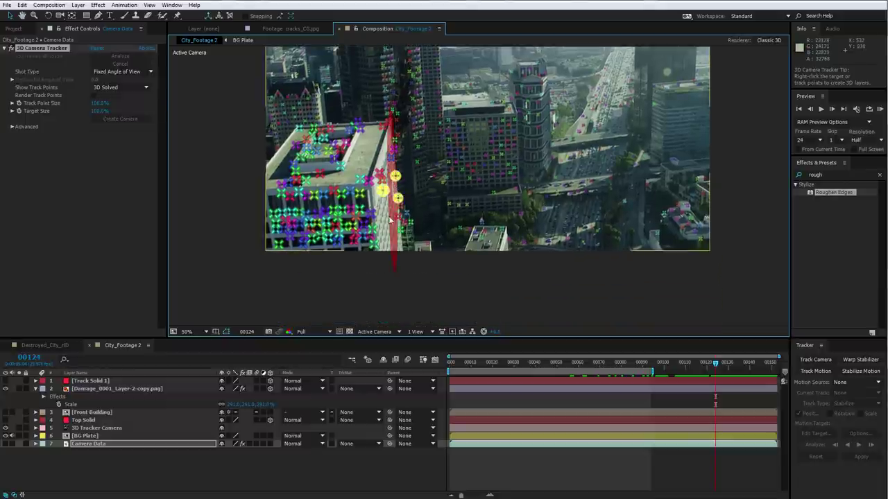
{"action": "right_click", "coordinate": [393, 188]}
{"action": "left_click", "coordinate": [424, 206]}
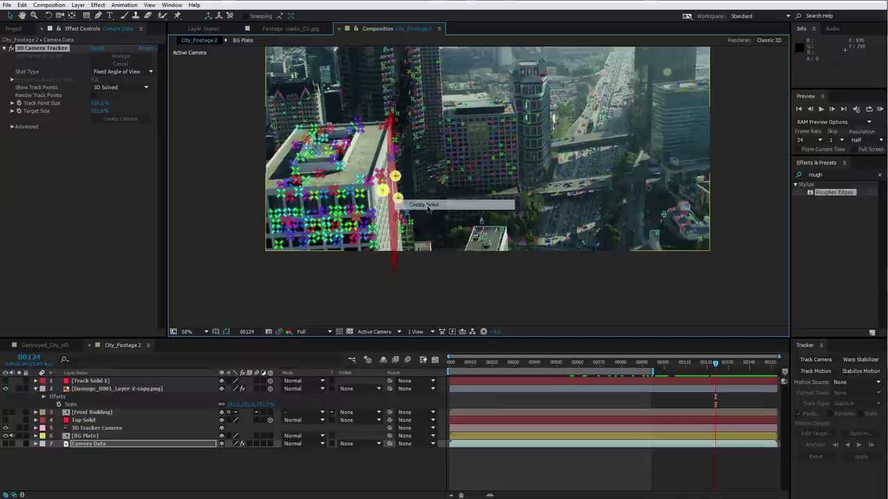
{"action": "left_click", "coordinate": [524, 468]}
{"action": "left_click", "coordinate": [489, 382]}
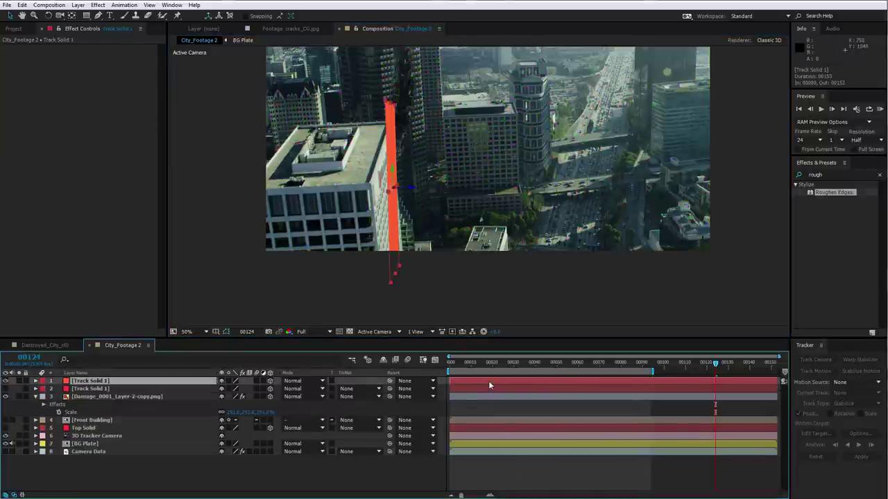
- Rotate, scale and reposition the new side solid at frame 139 so it fits the front tower's side face
{"action": "left_click", "coordinate": [675, 365]}
{"action": "left_click_drag", "start_coordinate": [675, 368], "coordinate": [747, 365]}
{"action": "key", "text": "w"}
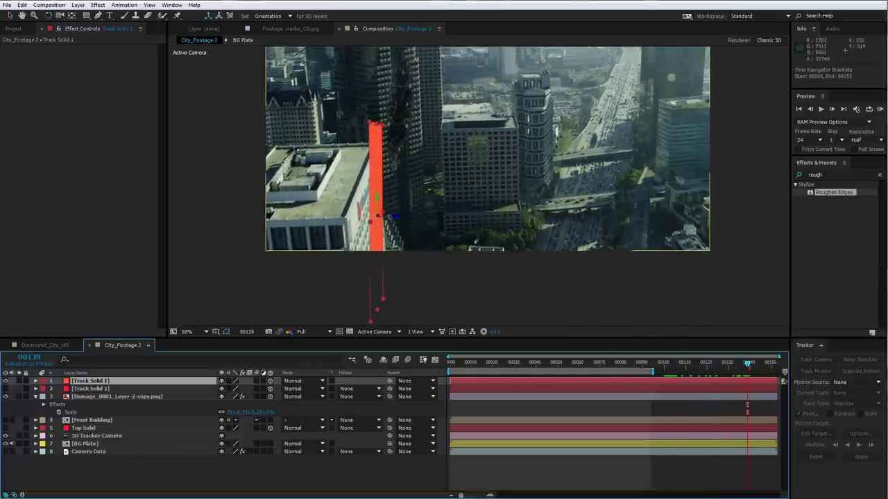
{"action": "left_click_drag", "start_coordinate": [389, 217], "coordinate": [362, 161]}
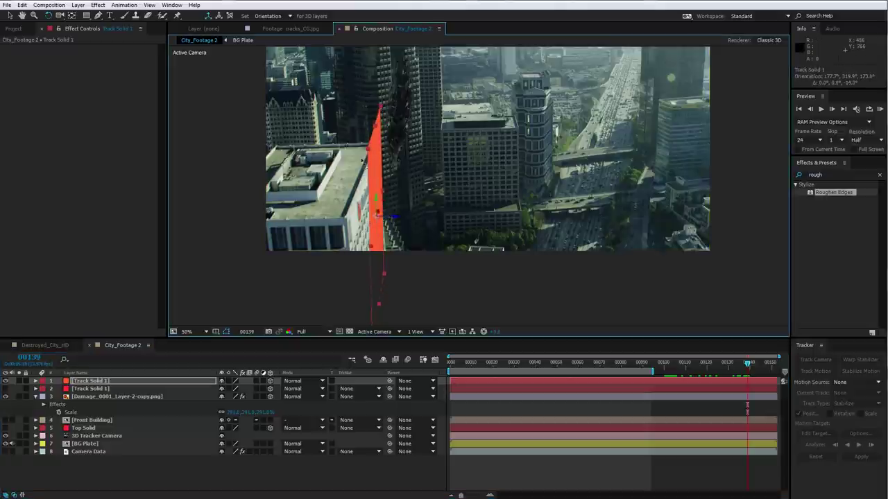
{"action": "key", "text": "v"}
{"action": "left_click_drag", "start_coordinate": [377, 206], "coordinate": [380, 139]}
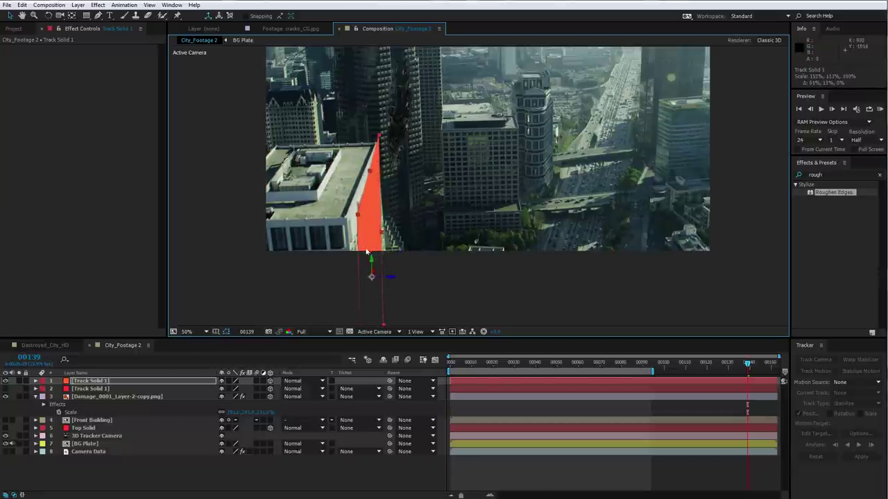
{"action": "mouse_move", "coordinate": [370, 260]}
{"action": "left_mouse_down"}
{"action": "mouse_move", "coordinate": [374, 239]}
{"action": "mouse_move", "coordinate": [372, 262]}
{"action": "left_mouse_up"}
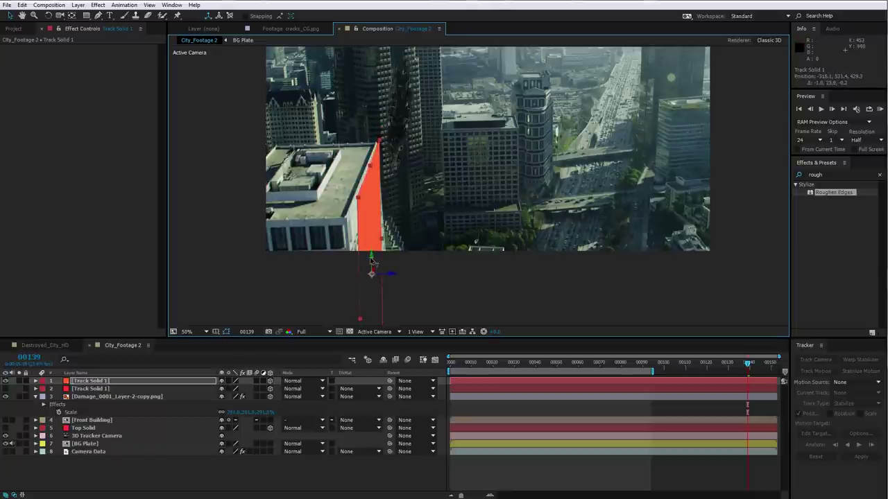
- Show the roof solid and rotate, scale and reposition it to match the front tower's roof at frame 139
{"action": "left_click", "coordinate": [83, 389]}
{"action": "left_click", "coordinate": [5, 388]}
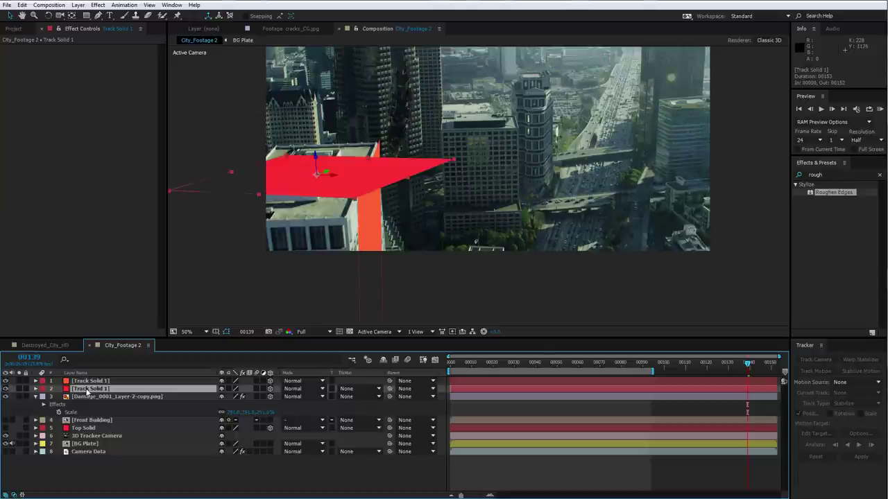
{"action": "left_click_drag", "start_coordinate": [315, 159], "coordinate": [365, 212]}
{"action": "key", "text": "v"}
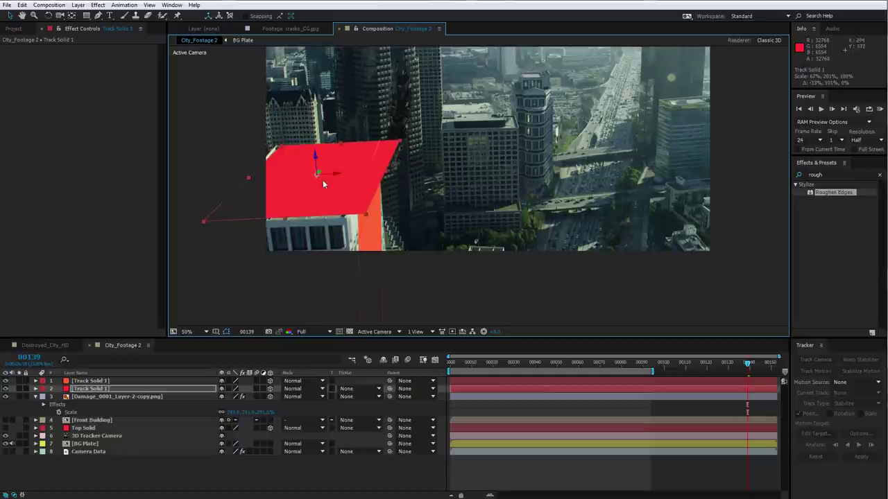
{"action": "left_click_drag", "start_coordinate": [332, 172], "coordinate": [363, 172]}
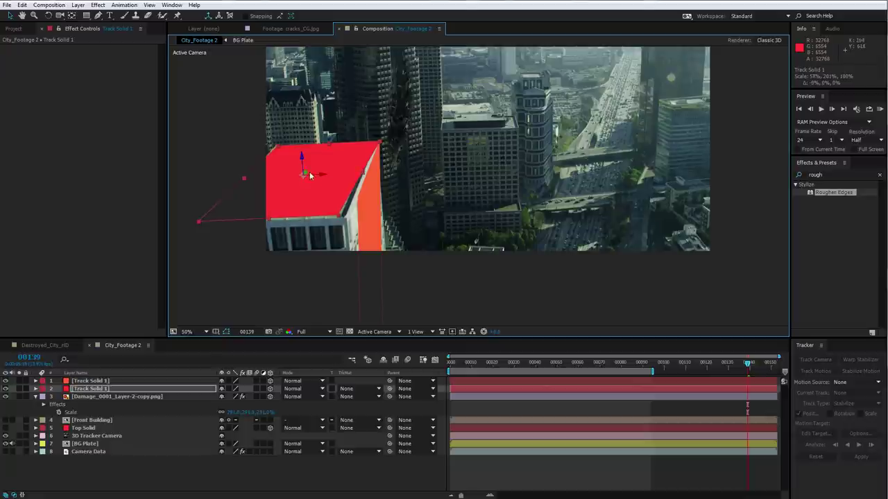
{"action": "key", "text": "w"}
{"action": "left_click_drag", "start_coordinate": [301, 164], "coordinate": [301, 164]}
- Nudge the roof solid sideways at frame 97 to meet the side solid's edge, and scrub to check both solids
{"action": "left_click_drag", "start_coordinate": [747, 365], "coordinate": [685, 372]}
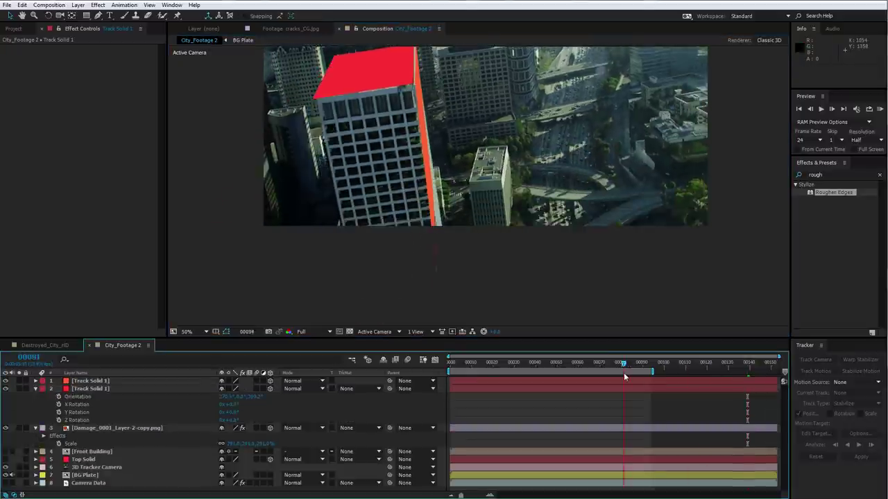
{"action": "left_click_drag", "start_coordinate": [404, 118], "coordinate": [435, 160]}
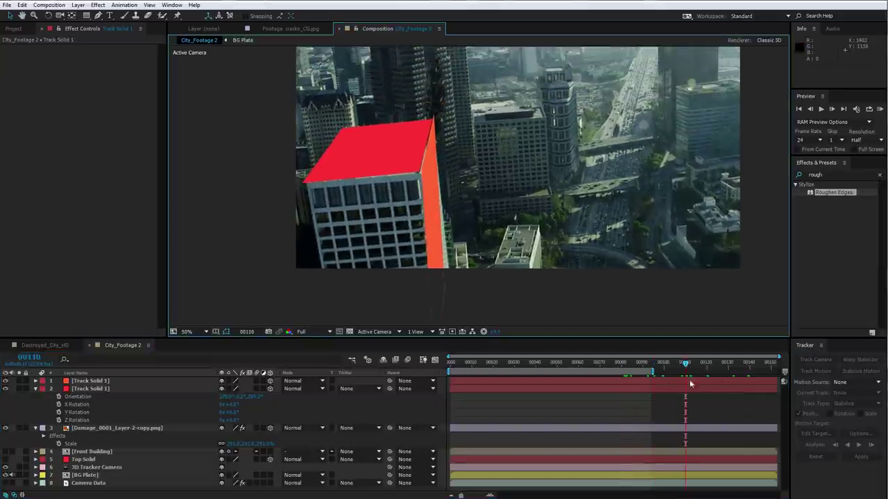
{"action": "left_click_drag", "start_coordinate": [677, 371], "coordinate": [658, 373]}
{"action": "left_click", "coordinate": [456, 301]}
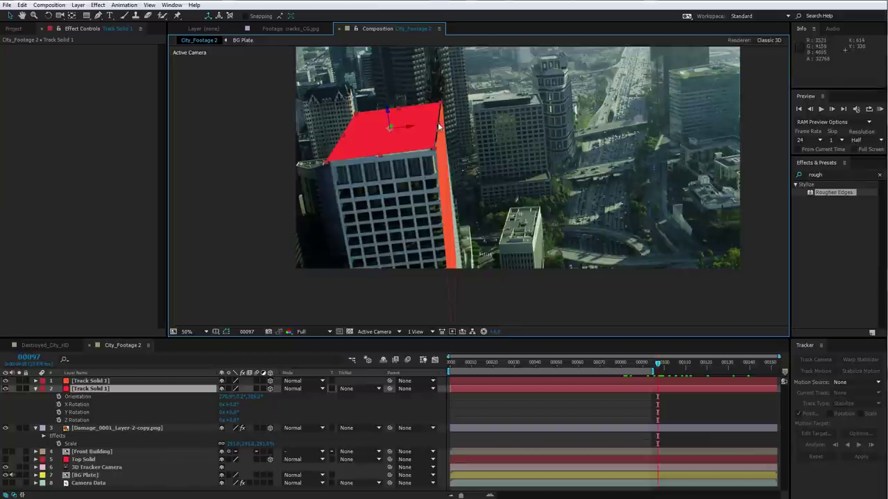
{"action": "left_click_drag", "start_coordinate": [438, 125], "coordinate": [440, 127]}
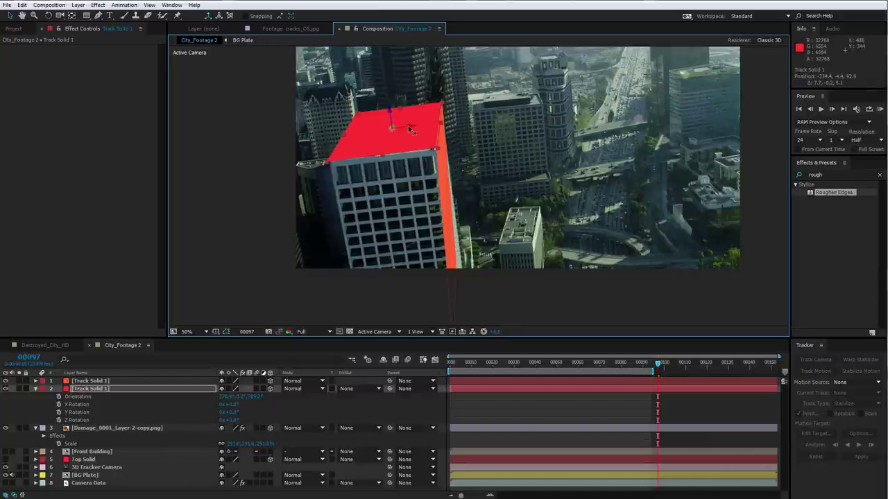
{"action": "left_click", "coordinate": [730, 363]}
{"action": "left_click_drag", "start_coordinate": [729, 365], "coordinate": [589, 380]}
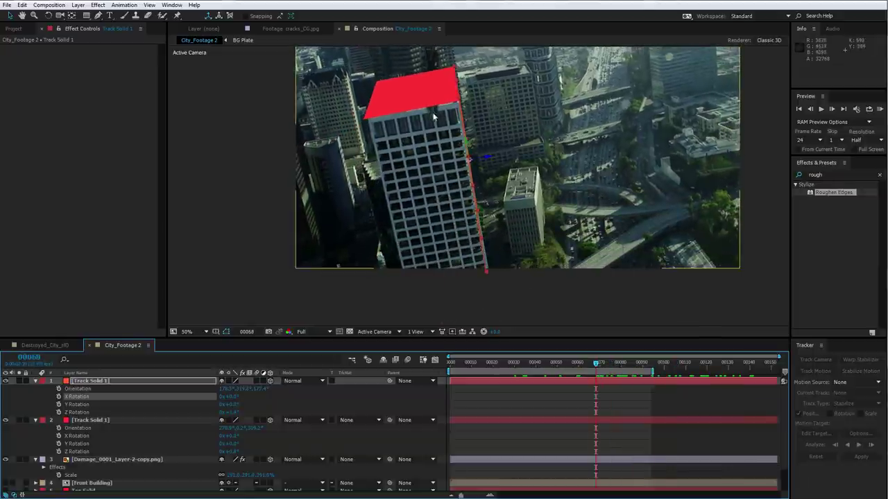
- Stretch the roof solid to about 358% vertical scale at frame 68 and shift it so it extends over the tower's front face
{"action": "left_click", "coordinate": [384, 95]}
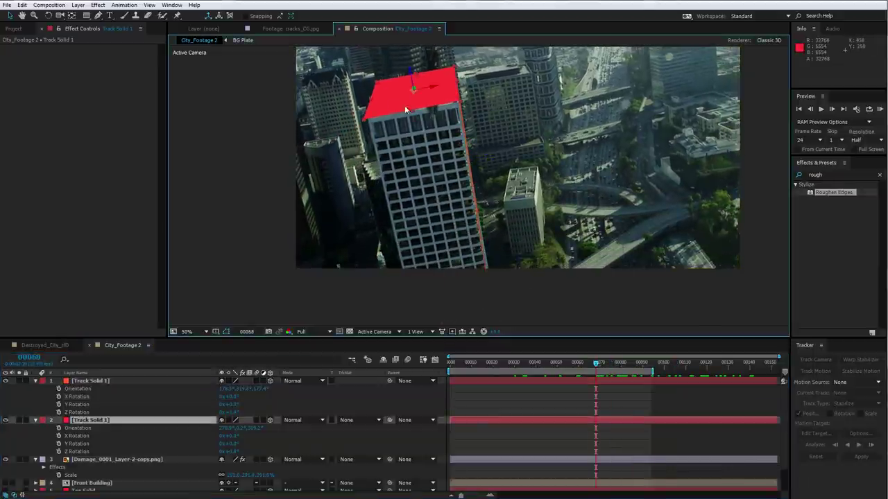
{"action": "left_click_drag", "start_coordinate": [414, 114], "coordinate": [402, 135]}
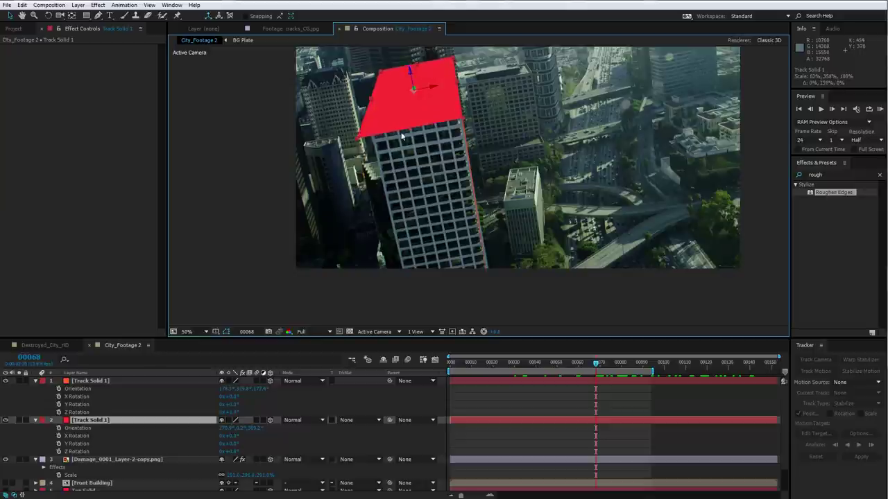
{"action": "mouse_move", "coordinate": [415, 90]}
{"action": "left_mouse_down"}
{"action": "mouse_move", "coordinate": [411, 84]}
{"action": "mouse_move", "coordinate": [411, 101]}
{"action": "left_mouse_up"}
{"action": "mouse_move", "coordinate": [375, 261]}
{"action": "left_mouse_down"}
{"action": "mouse_move", "coordinate": [360, 294]}
{"action": "mouse_move", "coordinate": [365, 251]}
{"action": "left_mouse_up"}
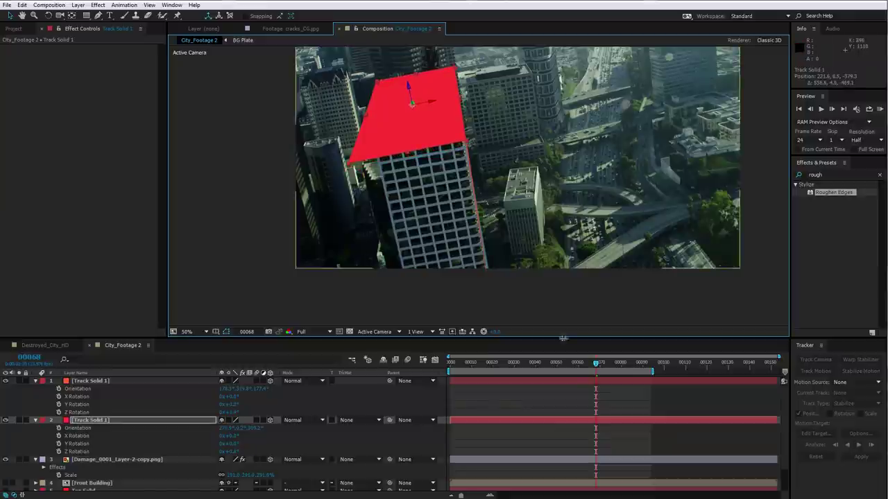
{"action": "left_click", "coordinate": [632, 405]}
{"action": "left_click_drag", "start_coordinate": [591, 370], "coordinate": [711, 376]}
- Lower the opacity of both track solids to 62% and scrub to check their alignment with the tower
{"action": "left_click", "coordinate": [86, 421]}
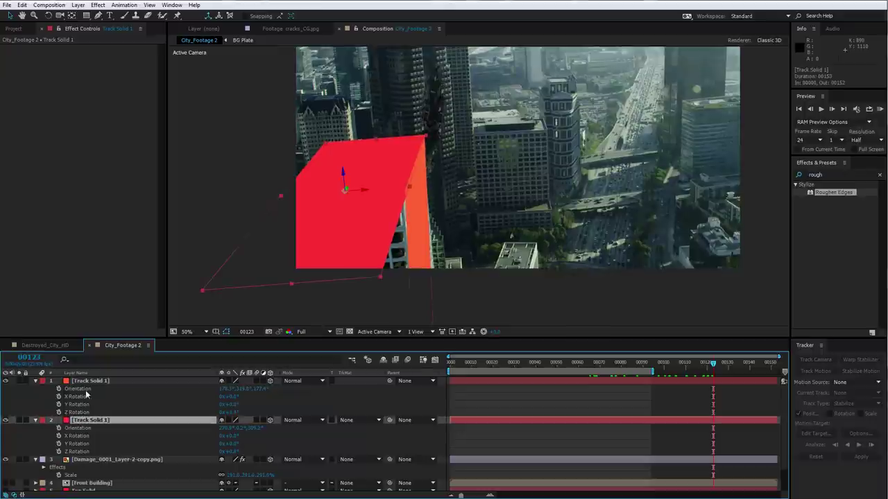
{"action": "left_click", "coordinate": [88, 381], "text": "shift"}
{"action": "key", "text": "t"}
{"action": "left_click_drag", "start_coordinate": [224, 390], "coordinate": [206, 391]}
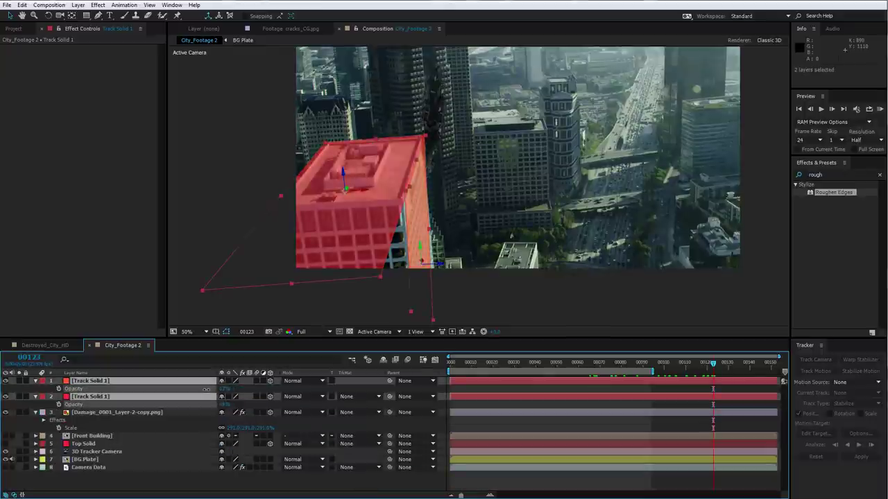
{"action": "left_click", "coordinate": [557, 488]}
{"action": "left_click_drag", "start_coordinate": [746, 363], "coordinate": [679, 373]}
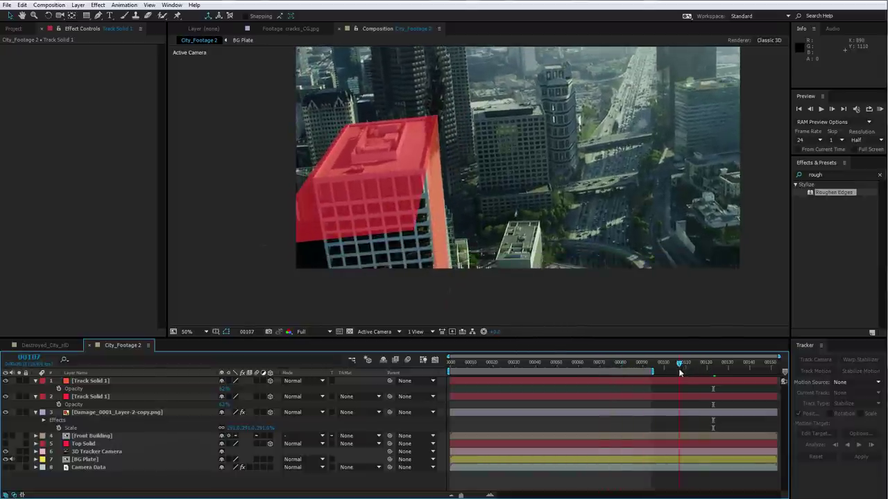
- Restore the opacity of both track solids to 100%
{"action": "left_click", "coordinate": [102, 382]}
{"action": "left_click", "coordinate": [126, 396], "text": "shift"}
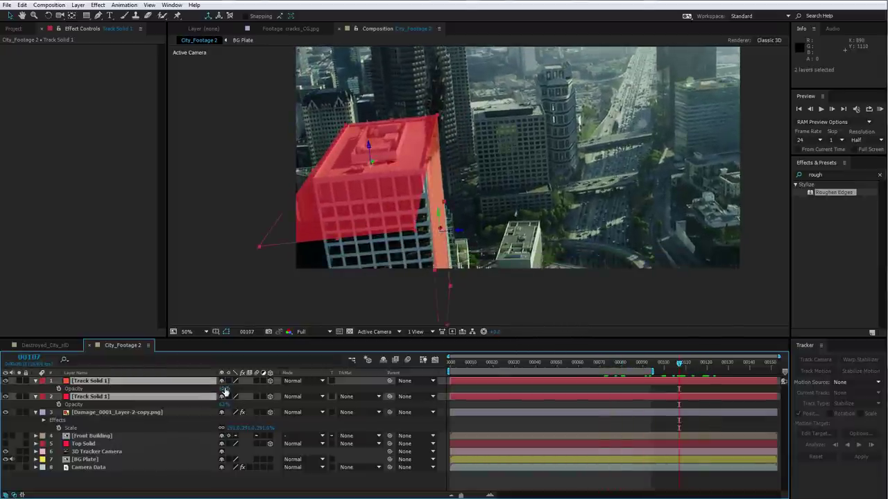
{"action": "left_click_drag", "start_coordinate": [224, 389], "coordinate": [347, 380]}
{"action": "left_click", "coordinate": [559, 474]}
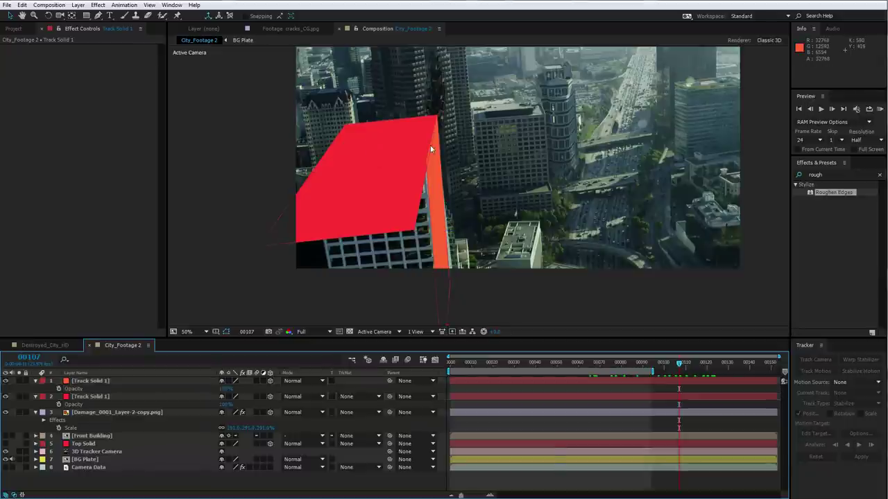
- Pre-compose both track solids as "Foreground Building Mask" and collapse the precomp's transformations
{"action": "left_click", "coordinate": [90, 380]}
{"action": "left_click", "coordinate": [90, 396], "text": "shift"}
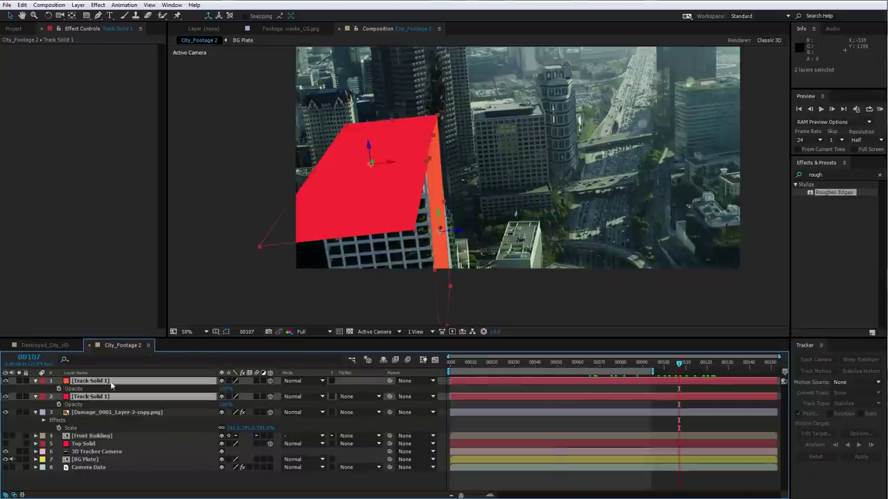
{"action": "left_click", "coordinate": [77, 5]}
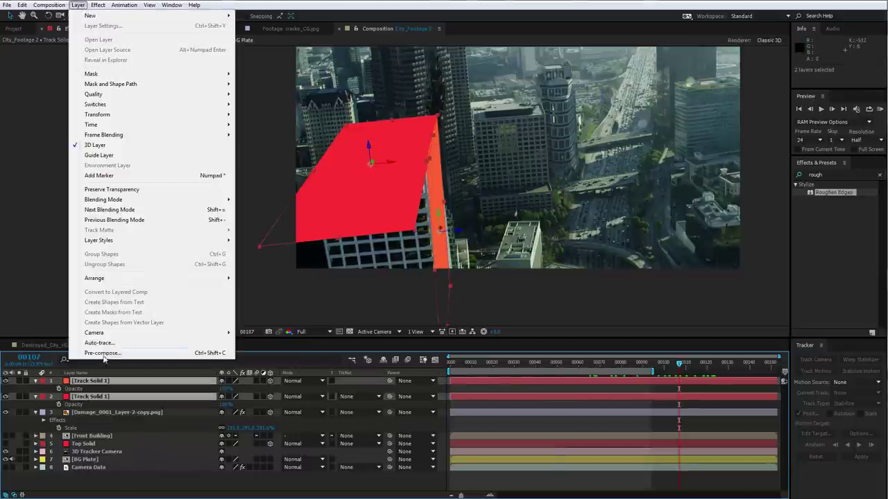
{"action": "left_click", "coordinate": [103, 353]}
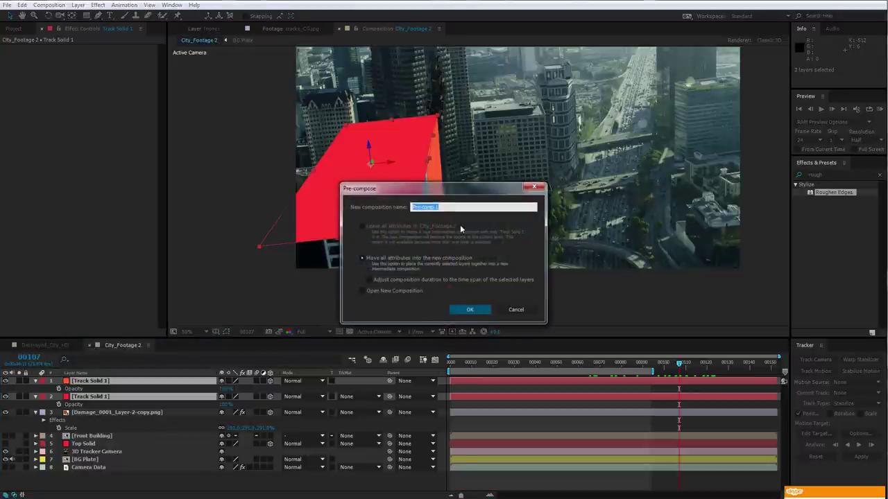
{"action": "type", "text": "Foreground Building Mask"}
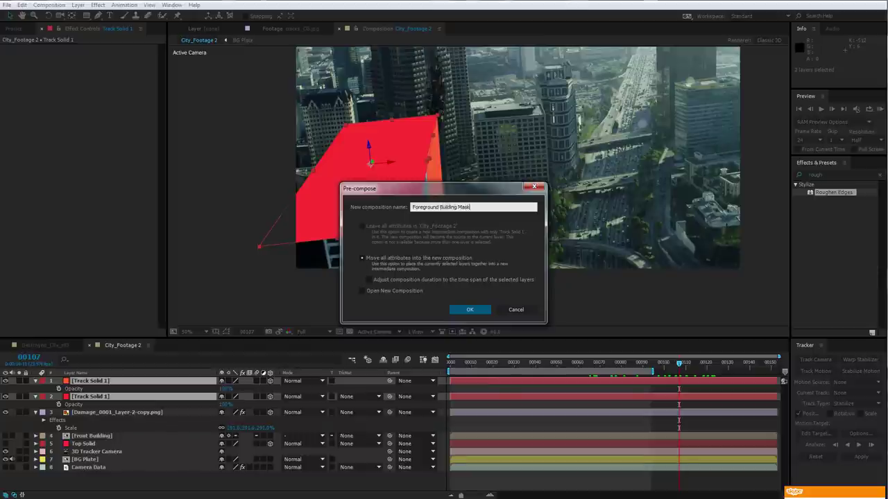
{"action": "left_click", "coordinate": [470, 310]}
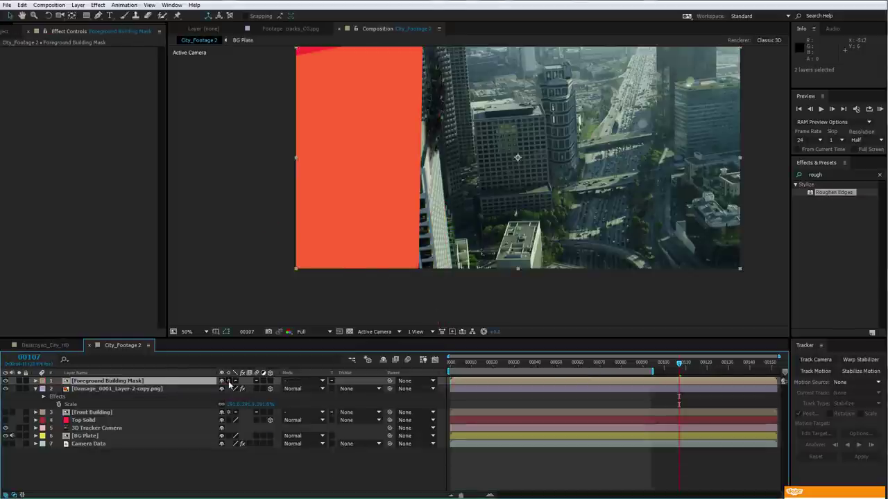
{"action": "left_click", "coordinate": [228, 382]}
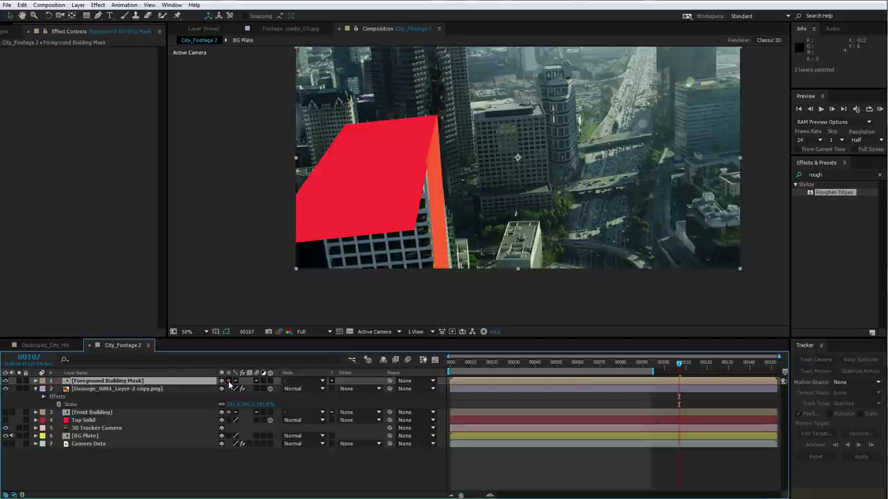
- Hide the Foreground Building Mask layer and assign it as the Damage_0001 layer's Alpha Inverted Matte
{"action": "left_click", "coordinate": [6, 381]}
{"action": "left_click", "coordinate": [436, 111]}
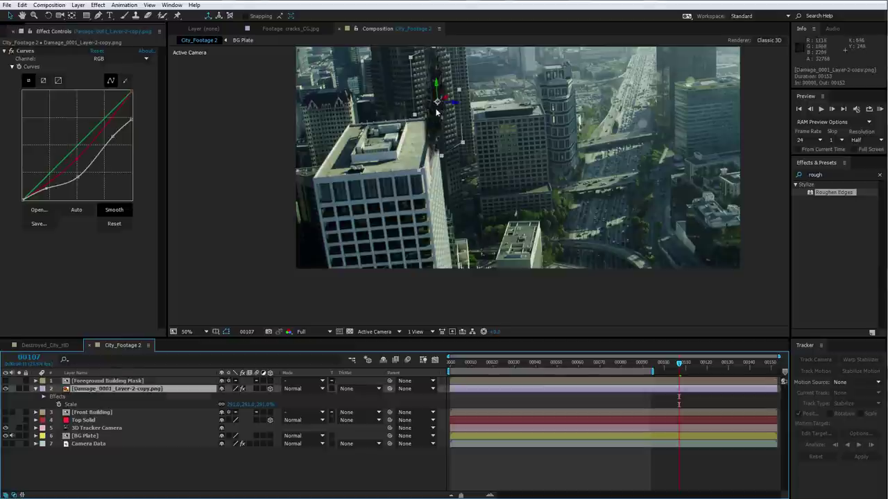
{"action": "left_click", "coordinate": [355, 388]}
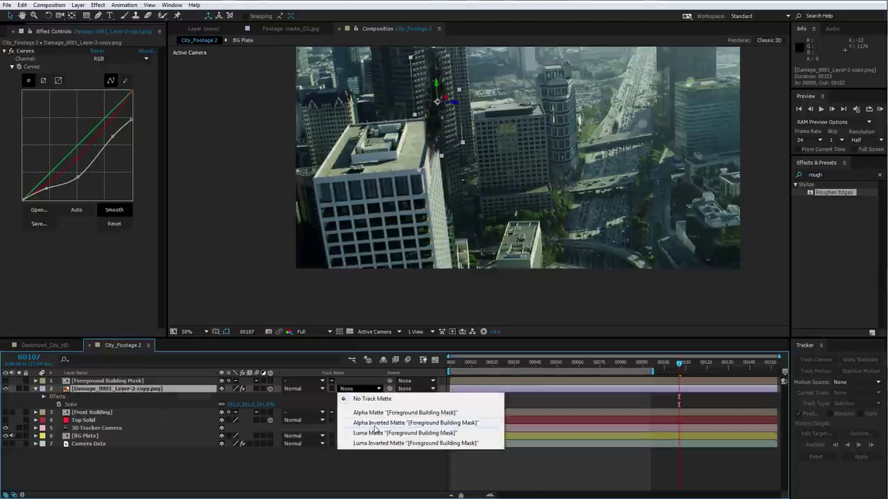
{"action": "left_click", "coordinate": [375, 423]}
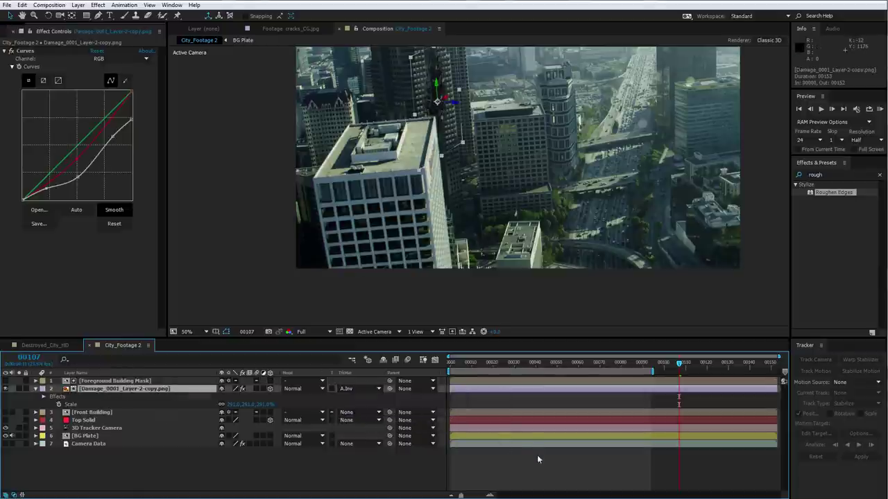
{"action": "left_click", "coordinate": [101, 382]}
{"action": "left_click", "coordinate": [5, 382]}
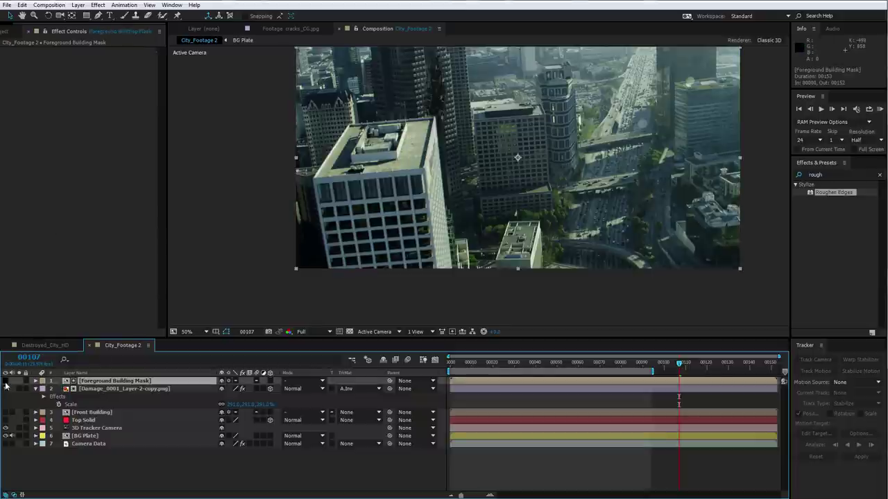
- Inspect the matted damage where it meets the front tower's roof edge, and scrub the shot to check the occlusion
{"action": "left_click", "coordinate": [6, 382]}
{"action": "left_click", "coordinate": [5, 382]}
{"action": "key", "text": "space"}
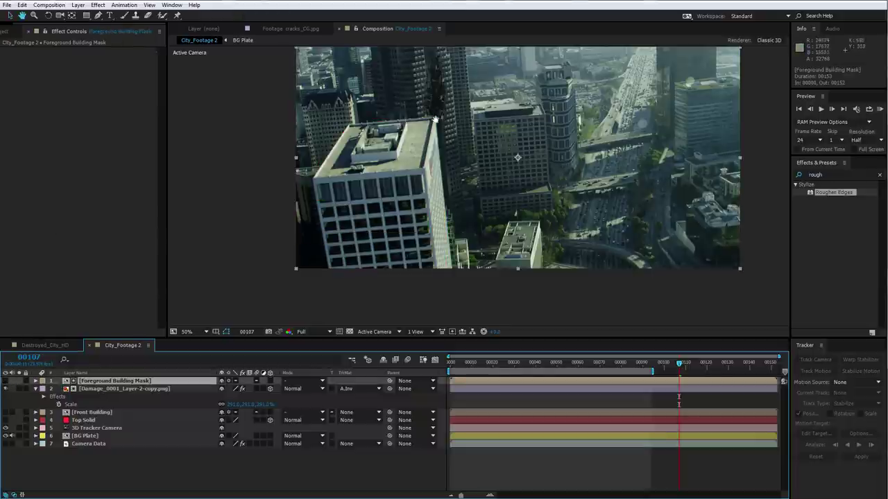
{"action": "scroll", "coordinate": [464, 151], "scroll_direction": "up", "scroll_amount": 1}
{"action": "left_click_drag", "start_coordinate": [436, 125], "coordinate": [458, 138]}
{"action": "key", "text": "v"}
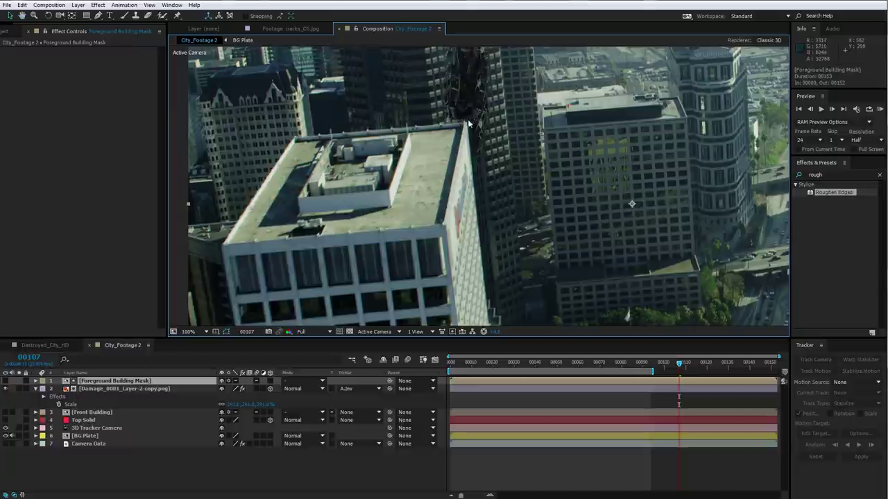
{"action": "key", "text": "h"}
{"action": "scroll", "coordinate": [469, 124], "scroll_direction": "down", "scroll_amount": 2}
{"action": "left_click_drag", "start_coordinate": [537, 201], "coordinate": [542, 237]}
{"action": "key", "text": "v"}
{"action": "left_click_drag", "start_coordinate": [680, 365], "coordinate": [776, 371]}
{"action": "left_click_drag", "start_coordinate": [726, 367], "coordinate": [693, 369]}
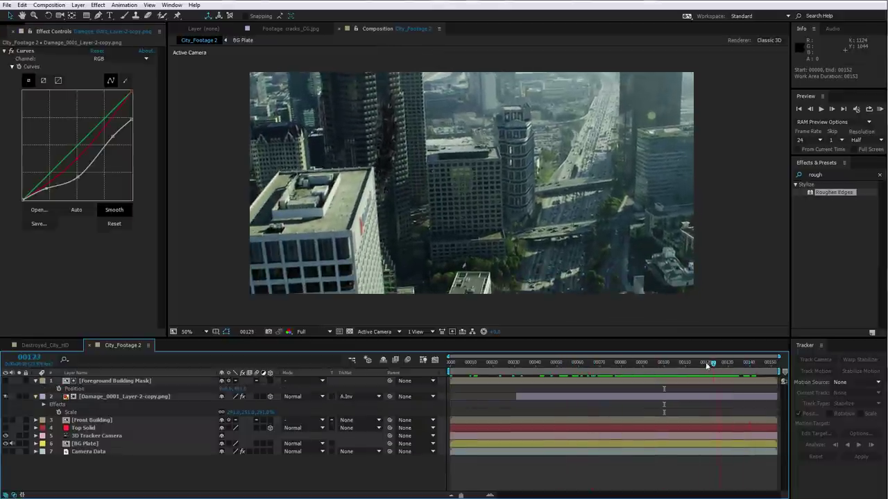
{"action": "left_click_drag", "start_coordinate": [707, 365], "coordinate": [685, 377]}
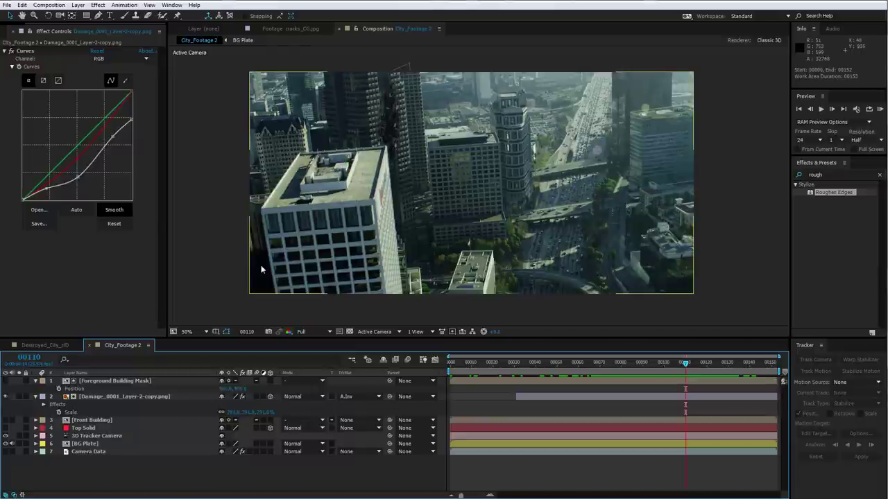
- At the first frame, show the Camera Data layer in place of BG Plate and send it to a new mocha AE project covering frames 0 to 152
{"action": "left_click", "coordinate": [450, 365]}
{"action": "left_click", "coordinate": [469, 453]}
{"action": "left_click", "coordinate": [5, 451]}
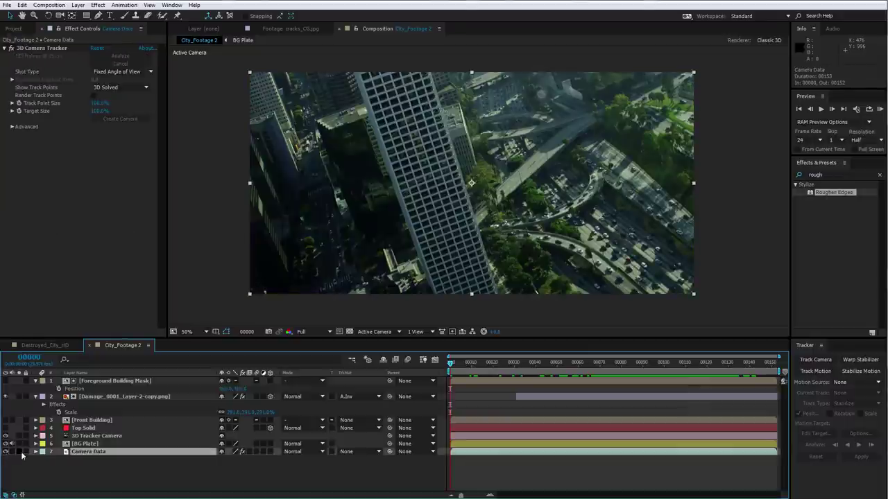
{"action": "left_click_drag", "start_coordinate": [458, 368], "coordinate": [449, 383]}
{"action": "left_click", "coordinate": [124, 5]}
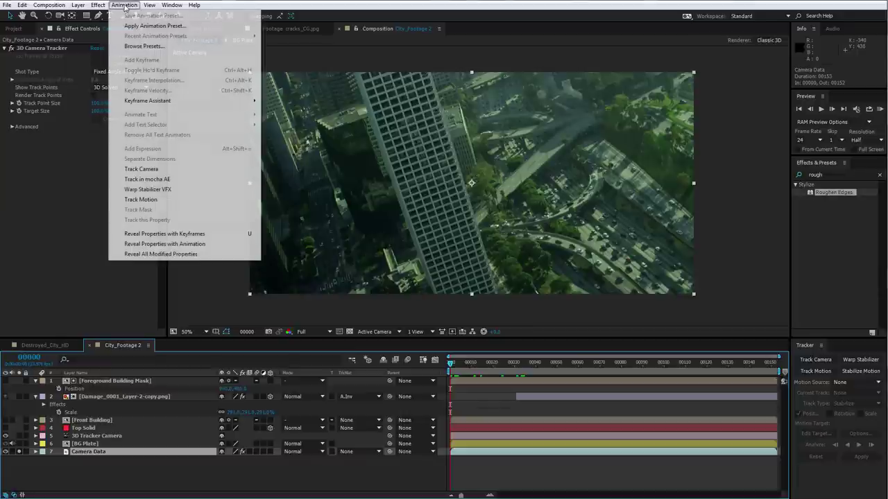
{"action": "left_click", "coordinate": [165, 181]}
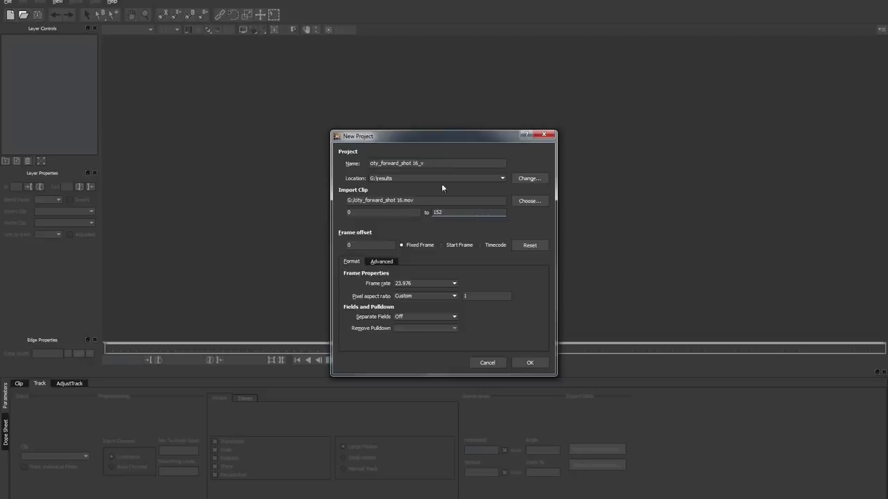
{"action": "left_click", "coordinate": [531, 363]}
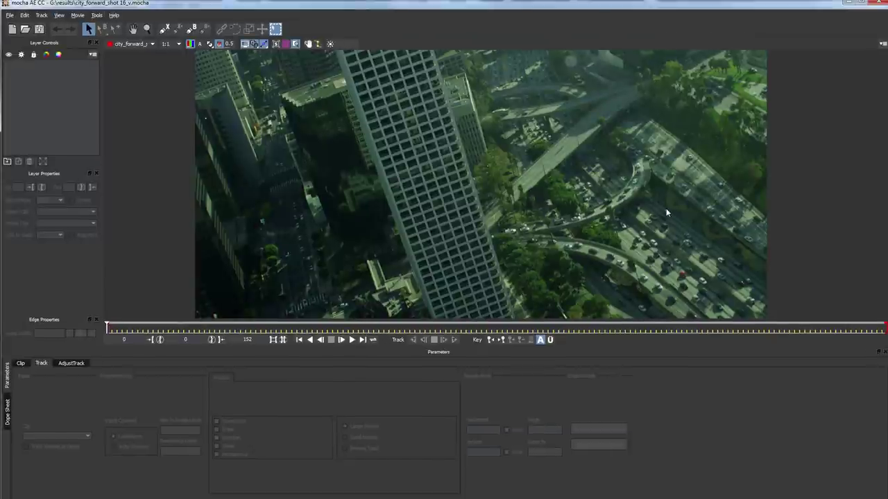
- Draw a closed X-Spline around the freeway and ground area beside the tower, extending past the frame edge
{"action": "left_click", "coordinate": [164, 29]}
{"action": "left_click", "coordinate": [772, 140]}
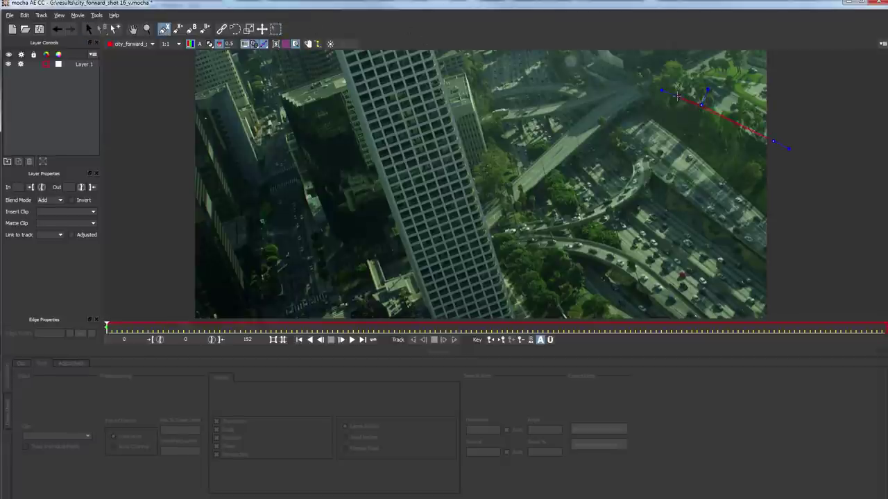
{"action": "left_click", "coordinate": [499, 201]}
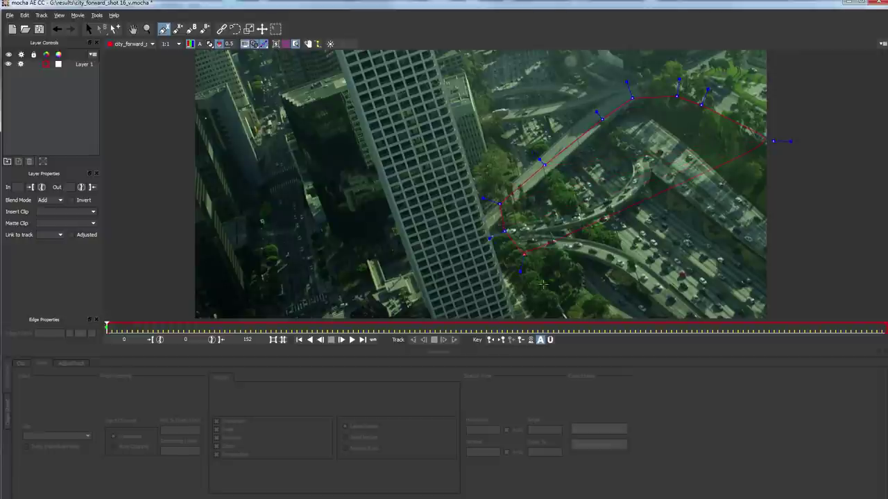
{"action": "right_click", "coordinate": [786, 179]}
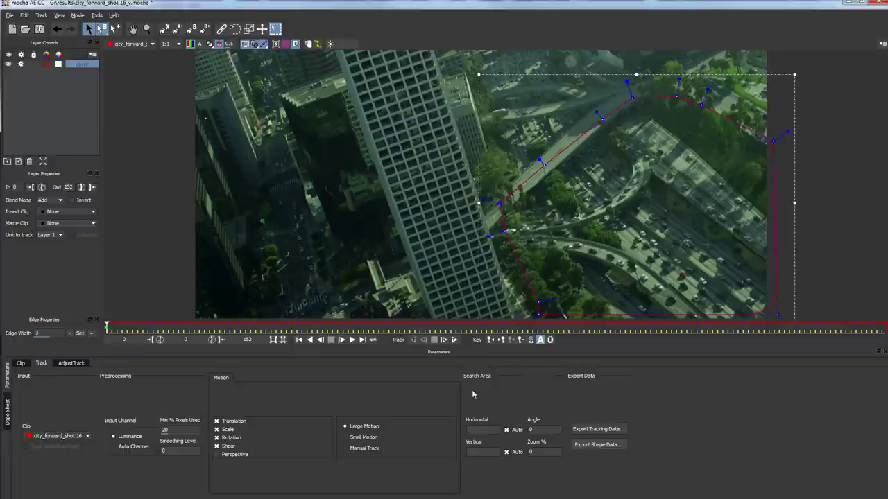
- Track the freeway shape forward through the clip and align the layer's surface to the frame at frame 0
{"action": "left_click", "coordinate": [454, 340]}
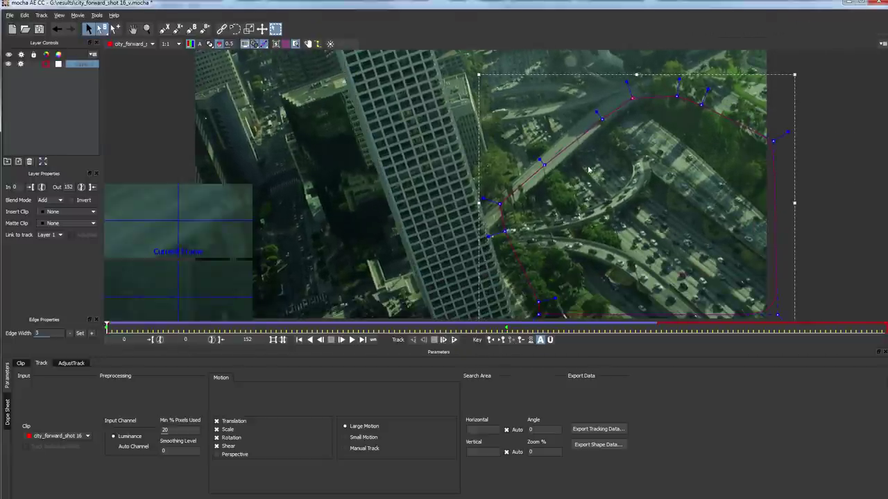
{"action": "mouse_move", "coordinate": [106, 331]}
{"action": "left_mouse_down"}
{"action": "mouse_move", "coordinate": [287, 333]}
{"action": "mouse_move", "coordinate": [98, 338]}
{"action": "left_mouse_up"}
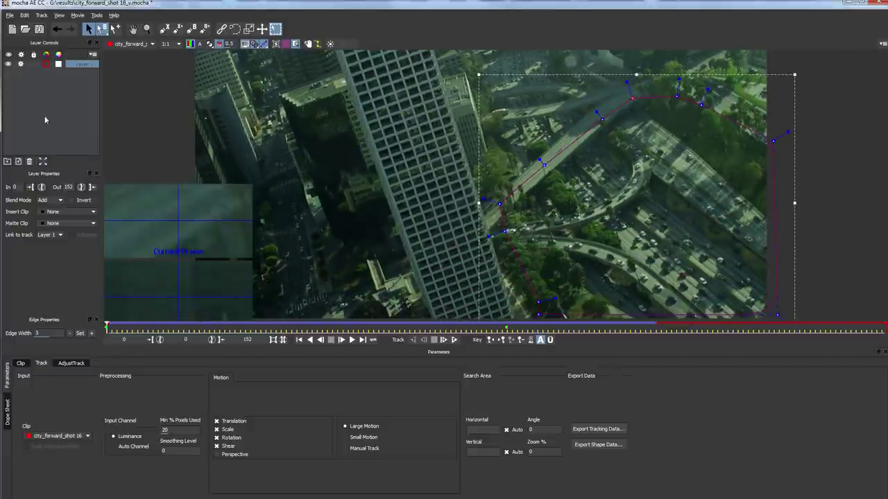
{"action": "right_click", "coordinate": [82, 68]}
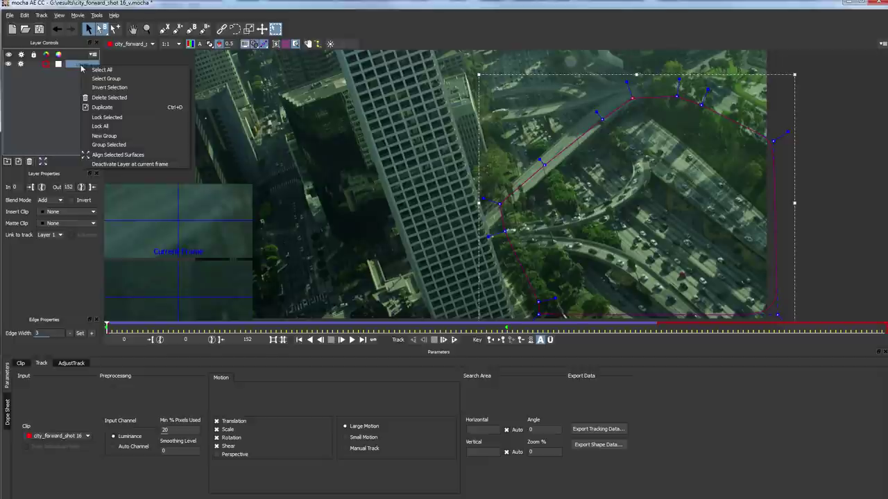
{"action": "left_click", "coordinate": [116, 160]}
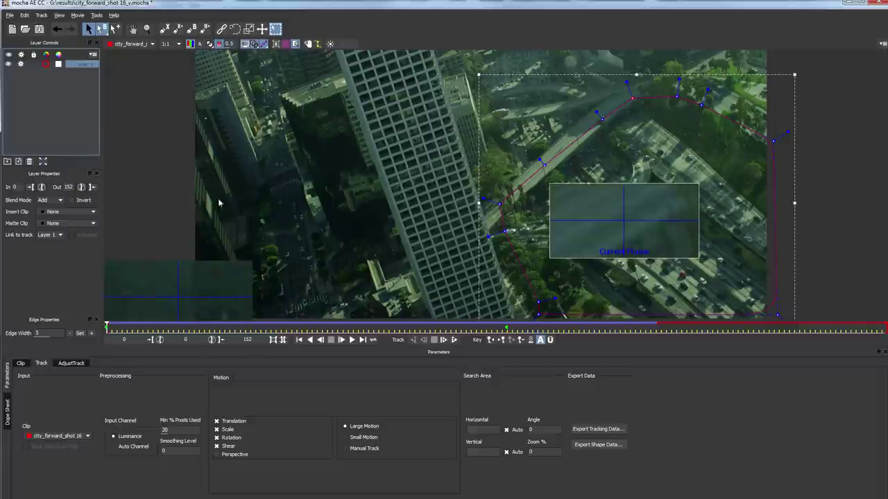
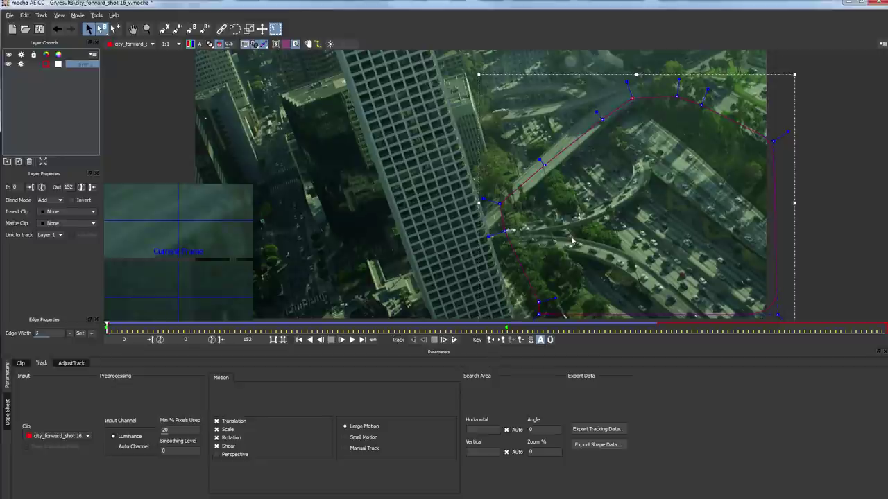
- Copy the tracking data to the clipboard in the After Effects Corner Pin [supports motion blur] format
{"action": "left_click", "coordinate": [597, 431]}
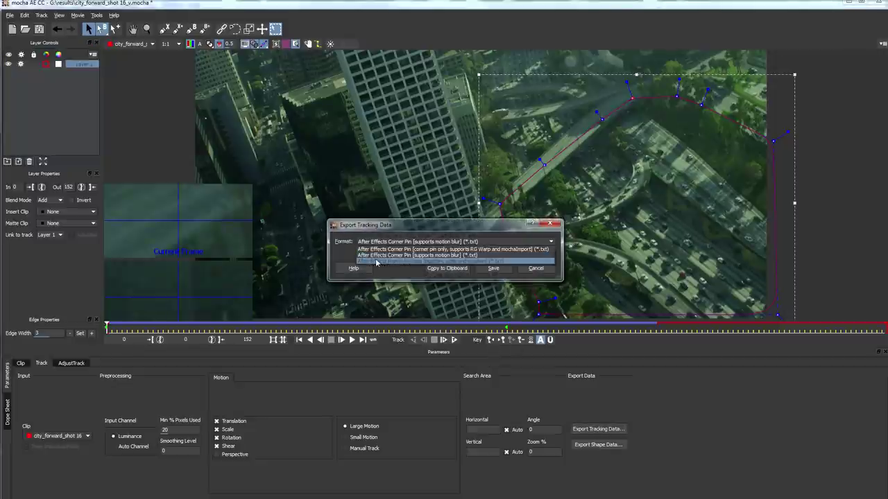
{"action": "left_click", "coordinate": [398, 254]}
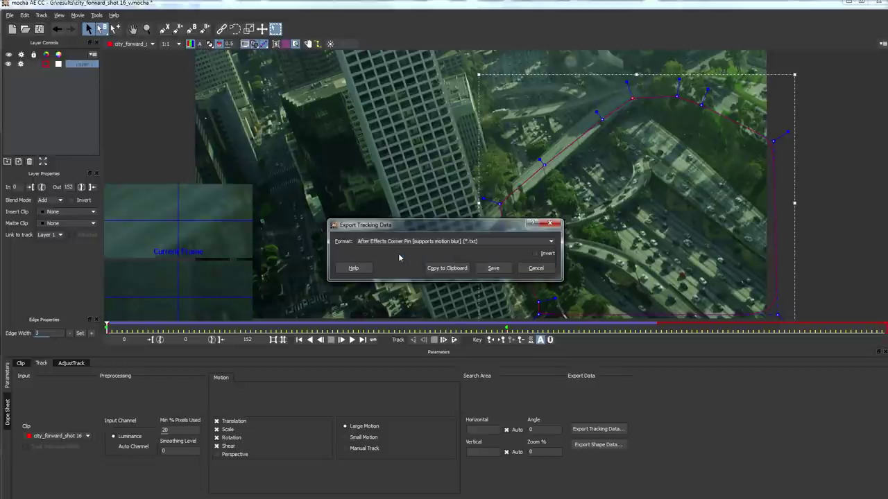
{"action": "left_click", "coordinate": [447, 269]}
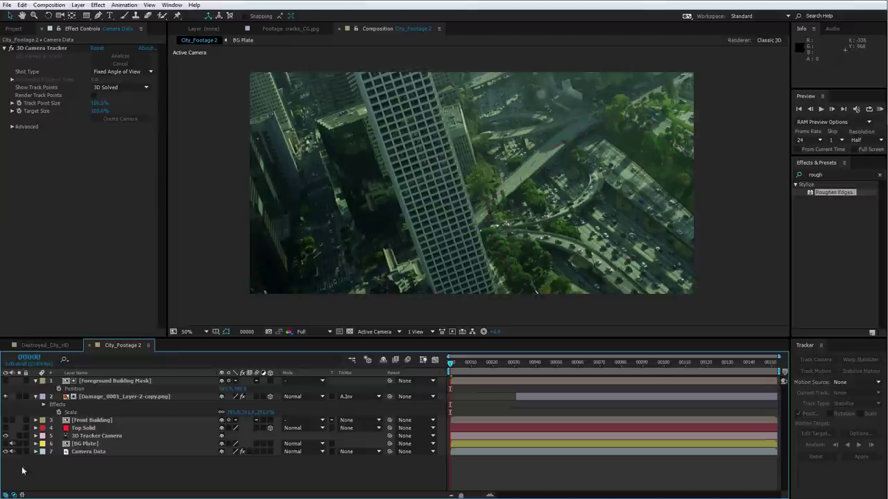
- Switch back to After Effects, hide the Camera Data layer and make the BG Plate layer visible
{"action": "left_click", "coordinate": [87, 451]}
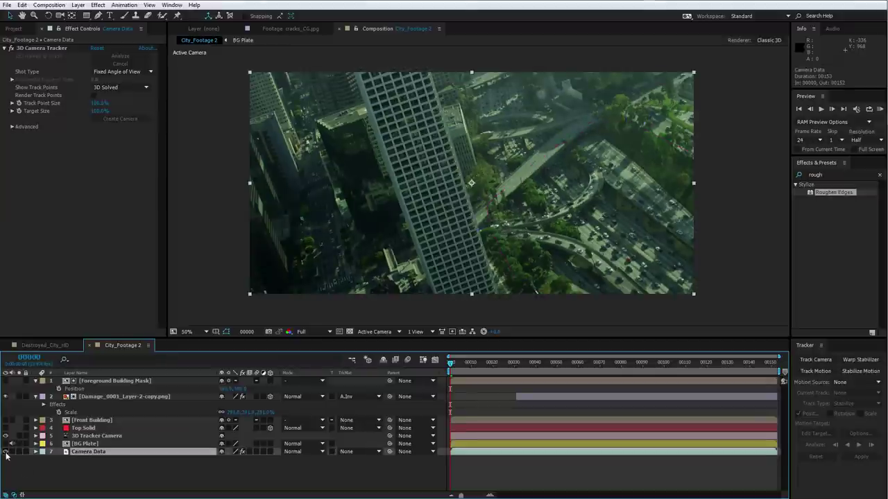
{"action": "left_click", "coordinate": [5, 451]}
{"action": "left_click", "coordinate": [5, 443]}
- Open the BG Plate precomp and duplicate its City_Footage layer
{"action": "left_click", "coordinate": [85, 443]}
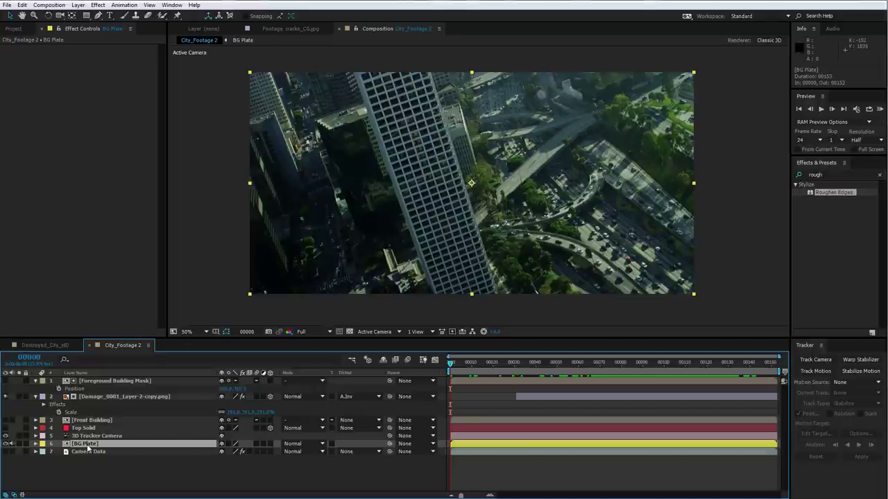
{"action": "double_click", "coordinate": [87, 446]}
{"action": "left_click", "coordinate": [76, 390]}
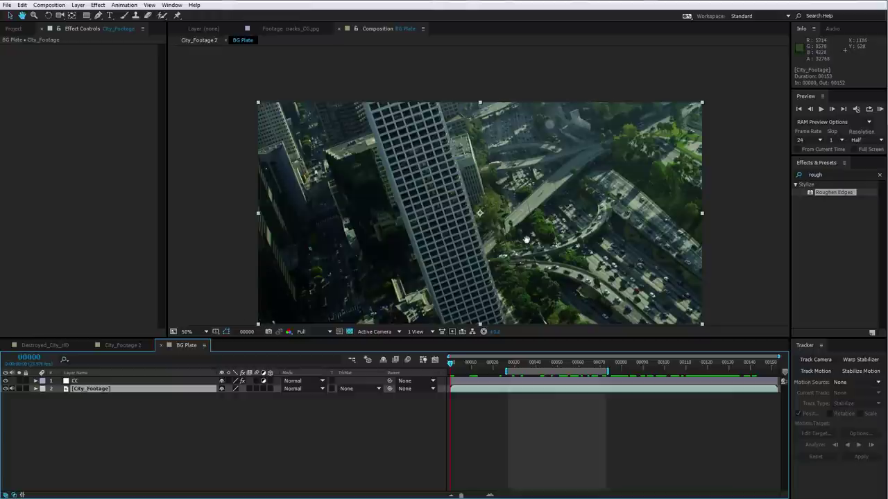
{"action": "left_click_drag", "start_coordinate": [531, 247], "coordinate": [499, 197]}
{"action": "key", "text": "ctrl+d"}
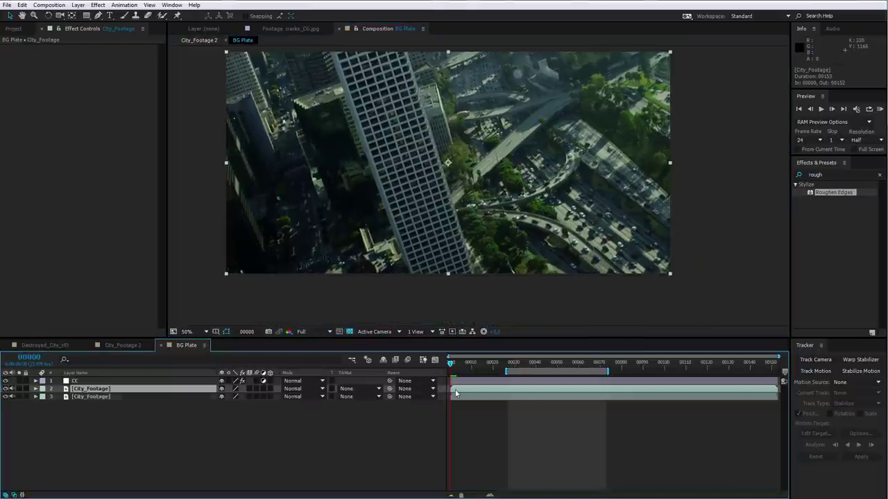
- Freeze the upper City_Footage layer on the first frame and play the comp to check that it holds still
{"action": "right_click", "coordinate": [299, 111]}
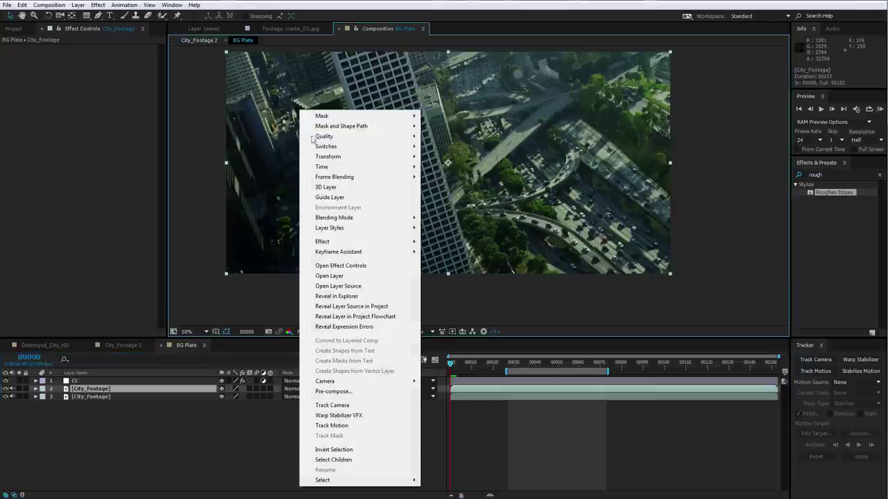
{"action": "mouse_move", "coordinate": [329, 168]}
{"action": "left_click", "coordinate": [450, 197]}
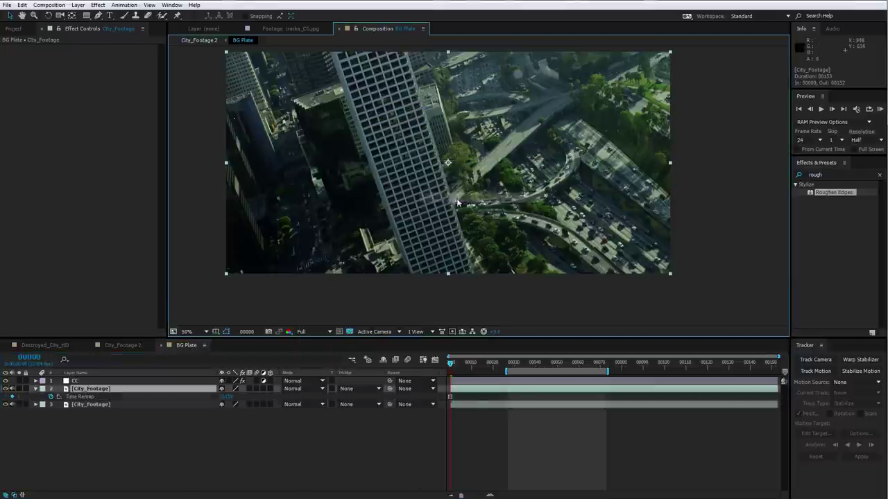
{"action": "key", "text": "space"}
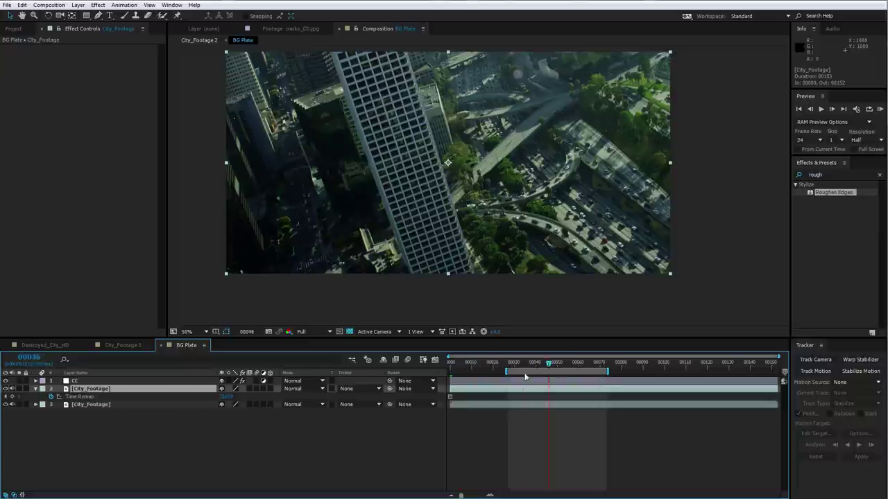
{"action": "key", "text": "space"}
{"action": "scroll", "coordinate": [412, 184], "scroll_direction": "up", "scroll_amount": 2}
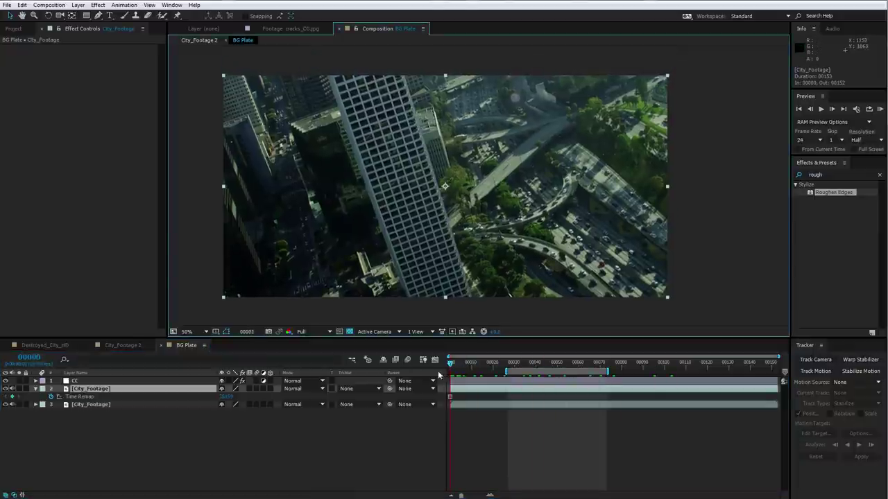
{"action": "key", "text": "space"}
{"action": "key", "text": "space"}
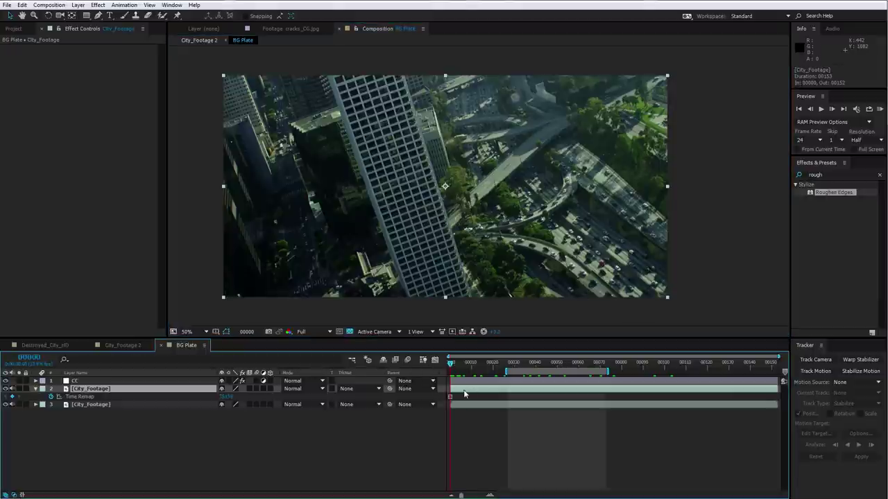
- Paste the mocha corner pin tracking data onto the frozen City_Footage layer and scrub to check the motion
{"action": "left_click", "coordinate": [22, 5]}
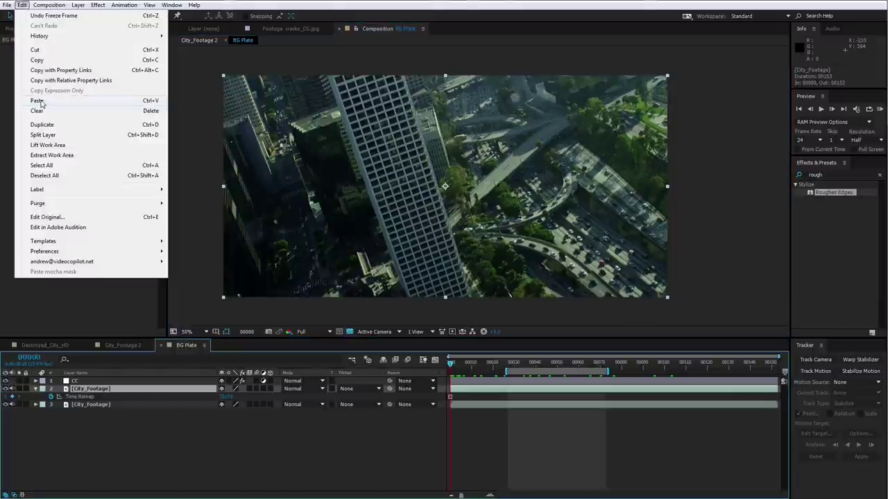
{"action": "left_click", "coordinate": [37, 100]}
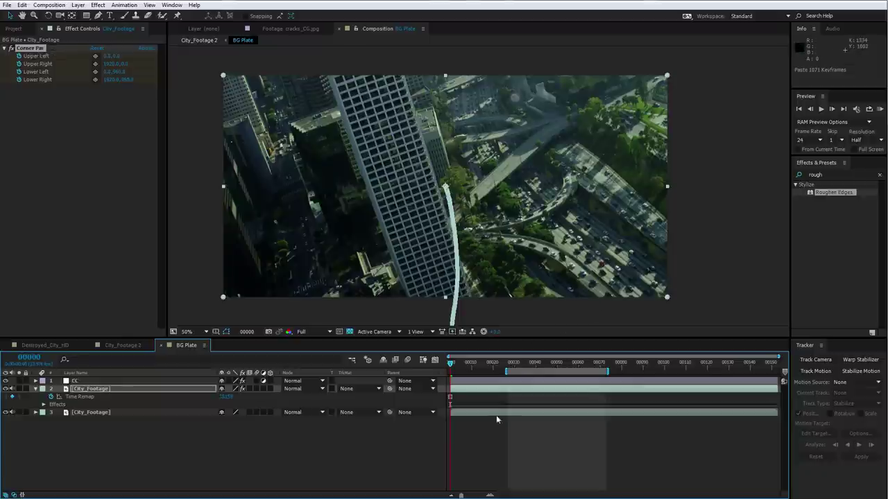
{"action": "left_click", "coordinate": [474, 390]}
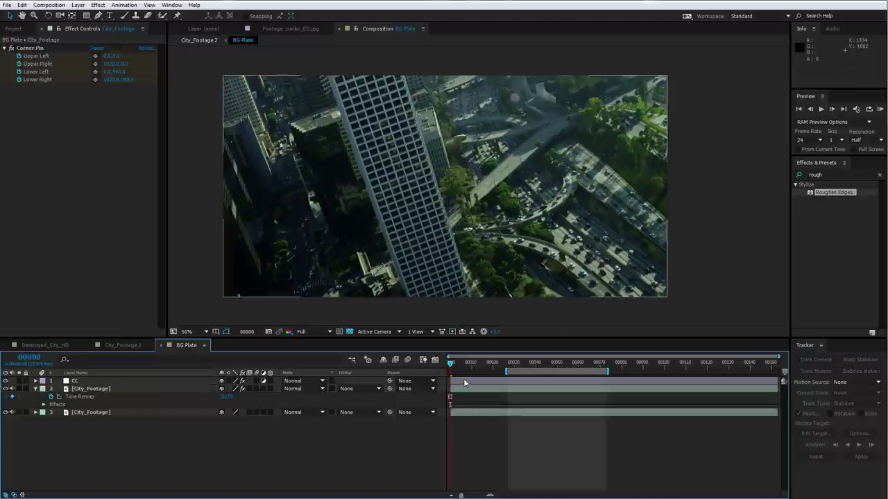
{"action": "left_click_drag", "start_coordinate": [463, 367], "coordinate": [357, 390]}
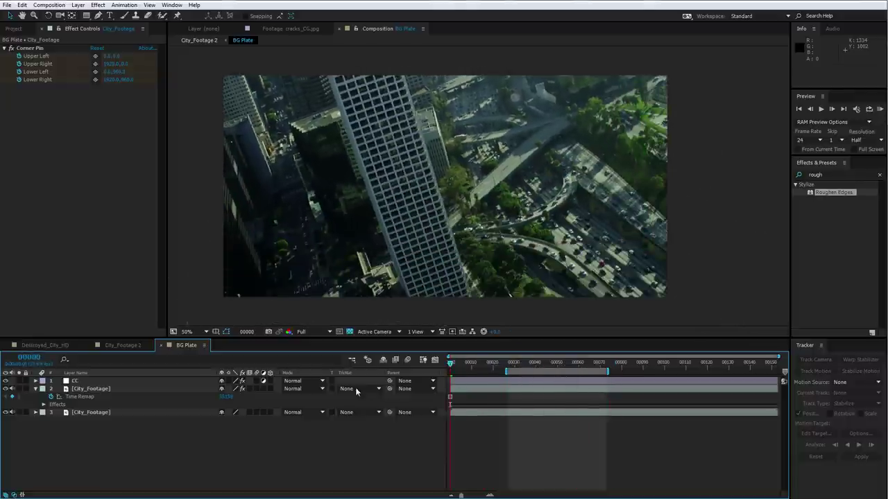
- Draw a closed Pen mask around the freeway area on the frozen City_Footage layer, extending past the frame edges
{"action": "left_click", "coordinate": [98, 17]}
{"action": "left_click", "coordinate": [98, 15]}
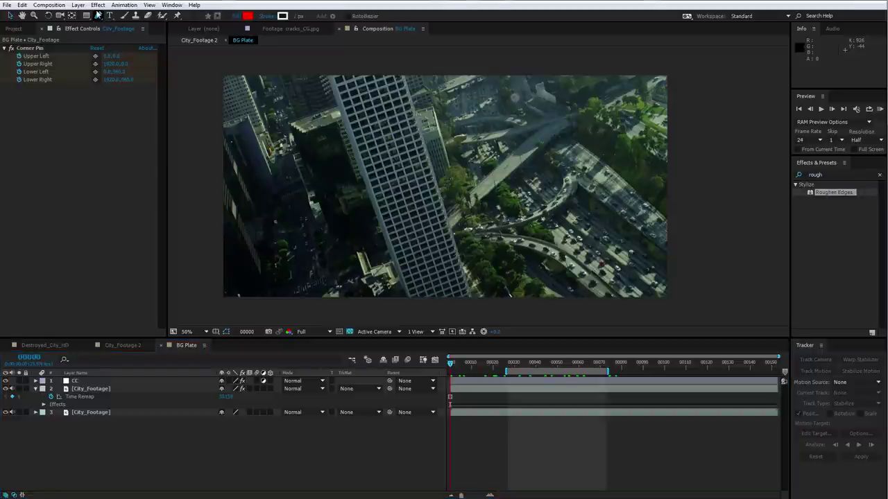
{"action": "left_click", "coordinate": [91, 388]}
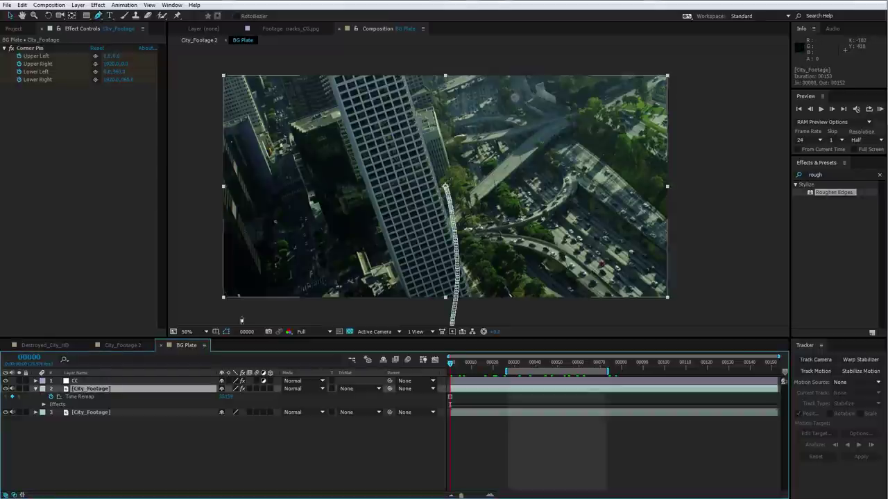
{"action": "left_click", "coordinate": [682, 193]}
{"action": "left_click", "coordinate": [629, 153]}
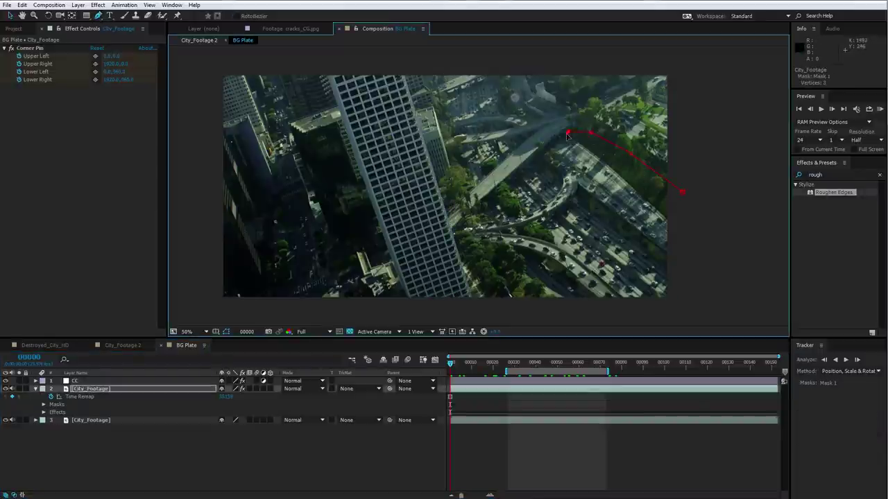
{"action": "left_click", "coordinate": [523, 158]}
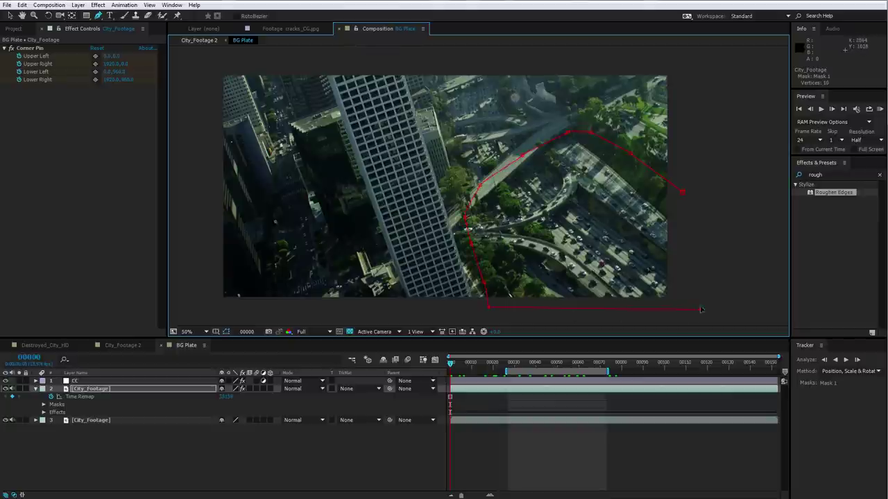
{"action": "left_click", "coordinate": [683, 194]}
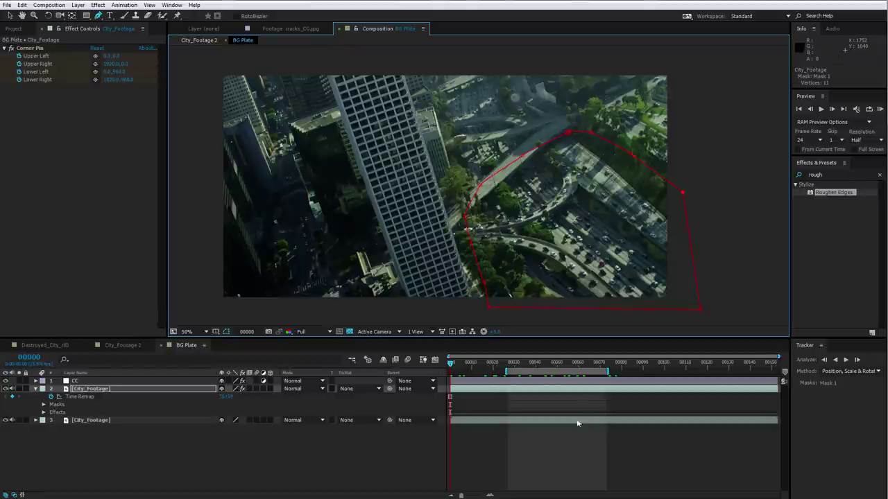
{"action": "left_click", "coordinate": [532, 444]}
- Solo the masked City_Footage layer, feather its freeway mask by about 26 pixels, and unsolo the layer
{"action": "left_click", "coordinate": [18, 388]}
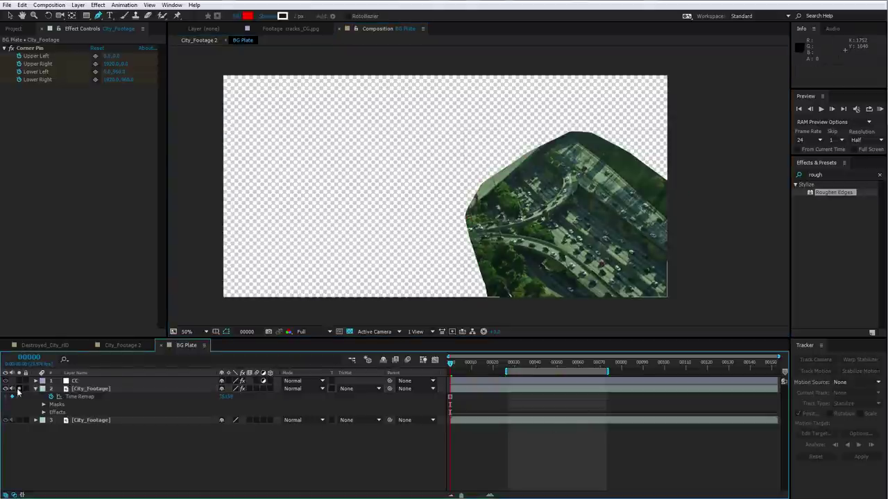
{"action": "left_click", "coordinate": [466, 390]}
{"action": "key", "text": "f"}
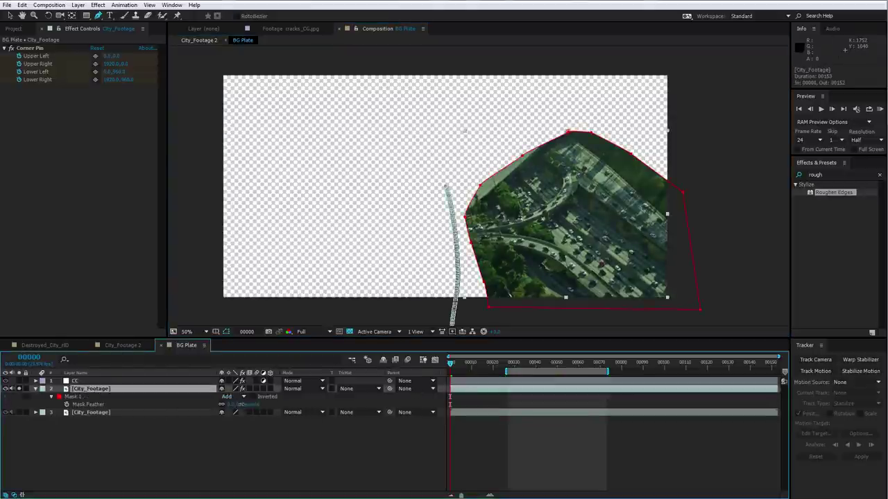
{"action": "left_click_drag", "start_coordinate": [236, 404], "coordinate": [263, 405]}
{"action": "left_click", "coordinate": [200, 431]}
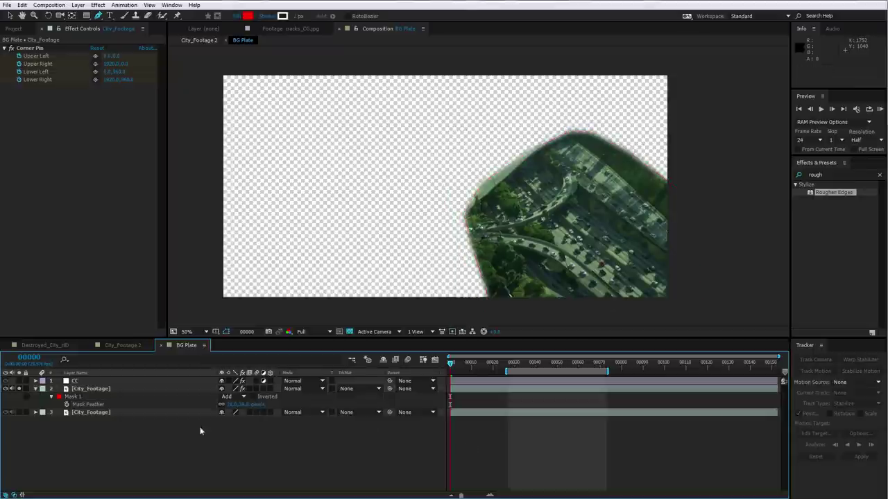
{"action": "left_click", "coordinate": [19, 388]}
- Apply a Tint effect to the masked City_Footage layer and map black to red to highlight the patch
{"action": "left_click_drag", "start_coordinate": [454, 369], "coordinate": [487, 378]}
{"action": "left_click", "coordinate": [479, 391]}
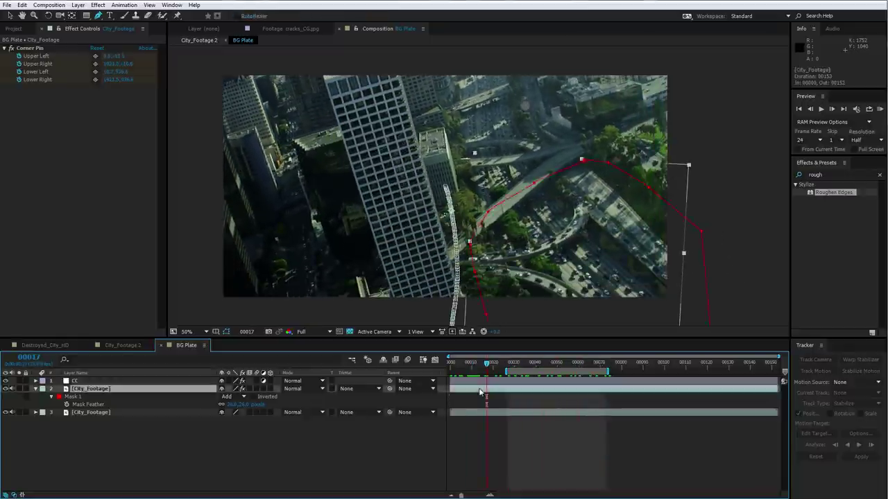
{"action": "left_click", "coordinate": [97, 5]}
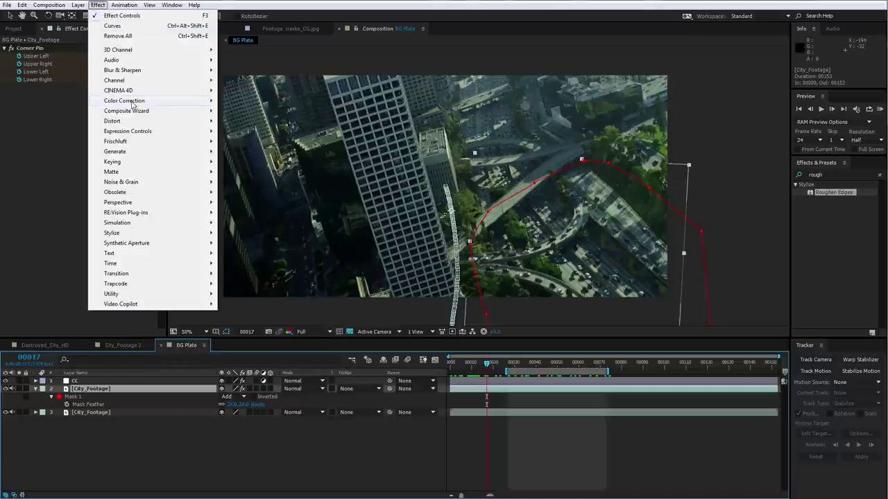
{"action": "mouse_move", "coordinate": [132, 100]}
{"action": "left_click", "coordinate": [236, 405]}
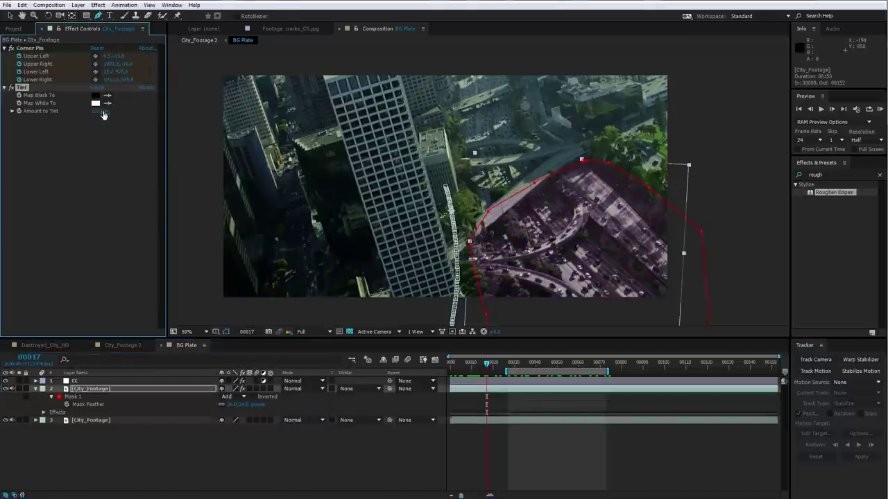
{"action": "left_click", "coordinate": [95, 95]}
{"action": "left_click_drag", "start_coordinate": [280, 383], "coordinate": [267, 381]}
{"action": "left_click", "coordinate": [387, 305]}
- Scrub the comp to check how the tinted patch follows the ground, and delete the Tint effect
{"action": "left_click", "coordinate": [538, 449]}
{"action": "left_click_drag", "start_coordinate": [472, 367], "coordinate": [498, 388]}
{"action": "mouse_move", "coordinate": [509, 367]}
{"action": "left_mouse_down"}
{"action": "mouse_move", "coordinate": [492, 367]}
{"action": "mouse_move", "coordinate": [500, 367]}
{"action": "left_mouse_up"}
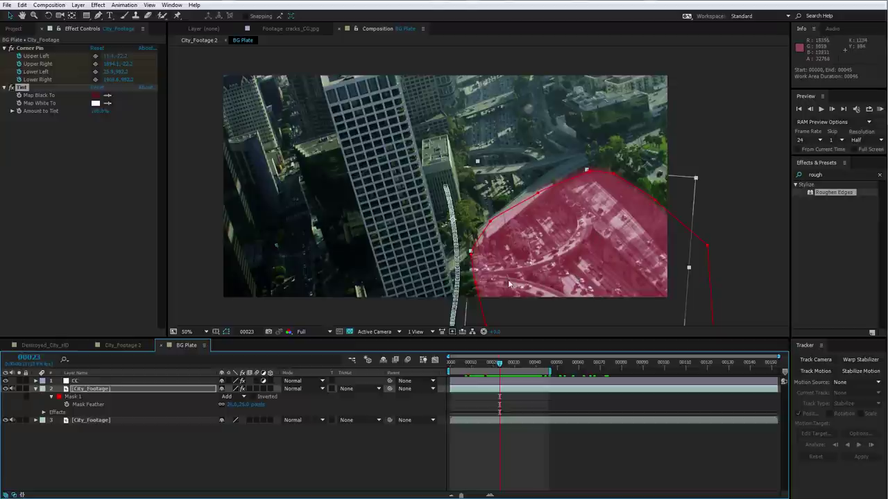
{"action": "left_click", "coordinate": [25, 88]}
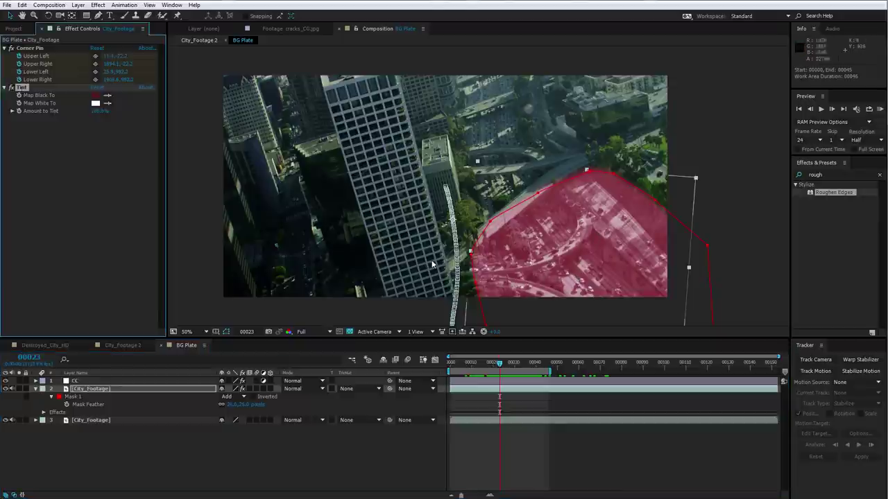
{"action": "key", "text": "Delete"}
- Solo the masked City_Footage layer and return the time indicator to the first frame
{"action": "left_click", "coordinate": [543, 458]}
{"action": "left_click_drag", "start_coordinate": [469, 367], "coordinate": [456, 382]}
{"action": "left_click", "coordinate": [94, 389]}
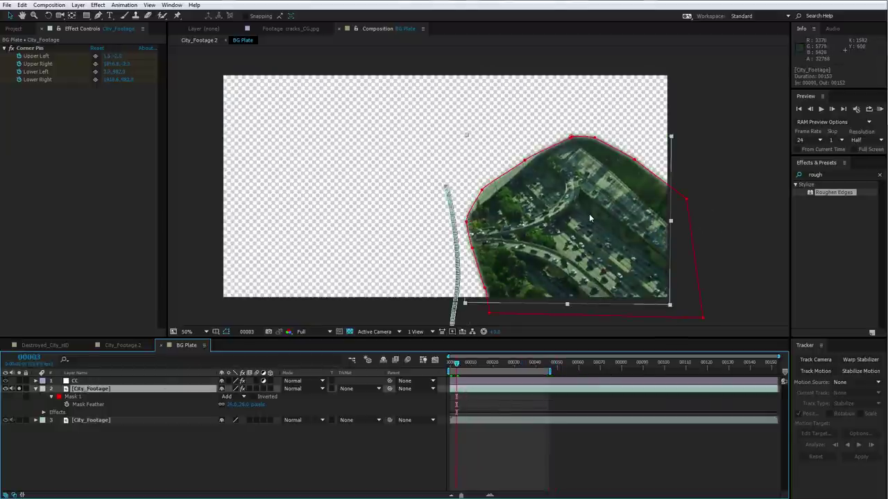
{"action": "left_click_drag", "start_coordinate": [455, 364], "coordinate": [428, 372]}
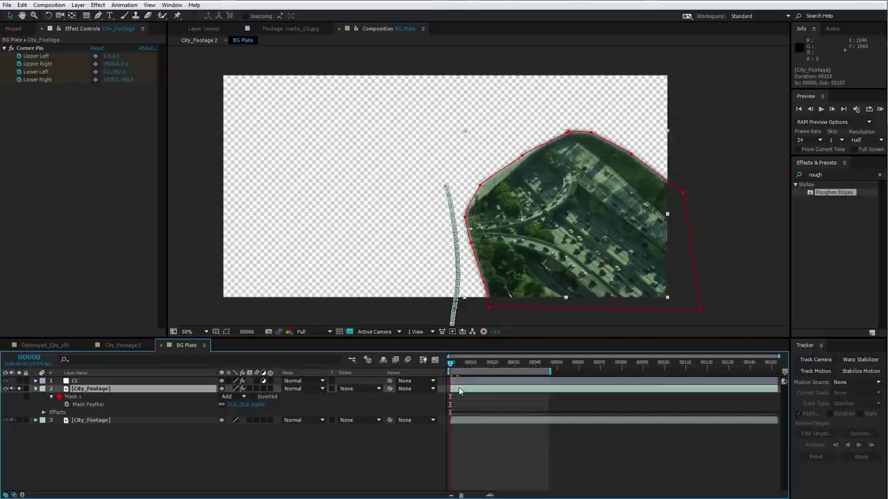
- Pre-compose the masked City_Footage layer as "Matte Painting", leaving all attributes in BG Plate
{"action": "left_click", "coordinate": [78, 5]}
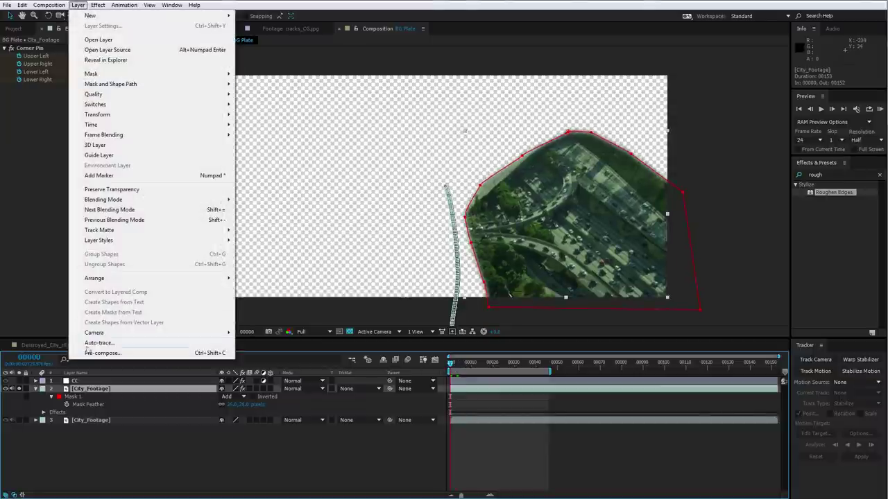
{"action": "left_click", "coordinate": [99, 354]}
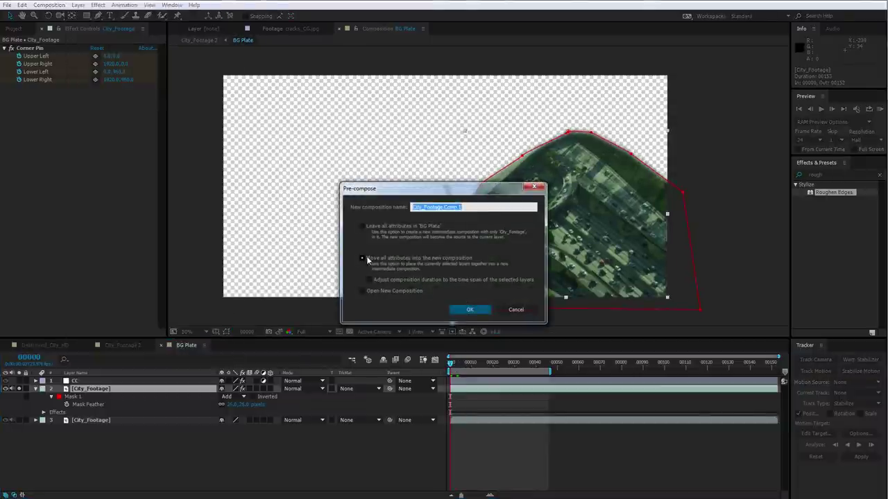
{"action": "left_click", "coordinate": [362, 226]}
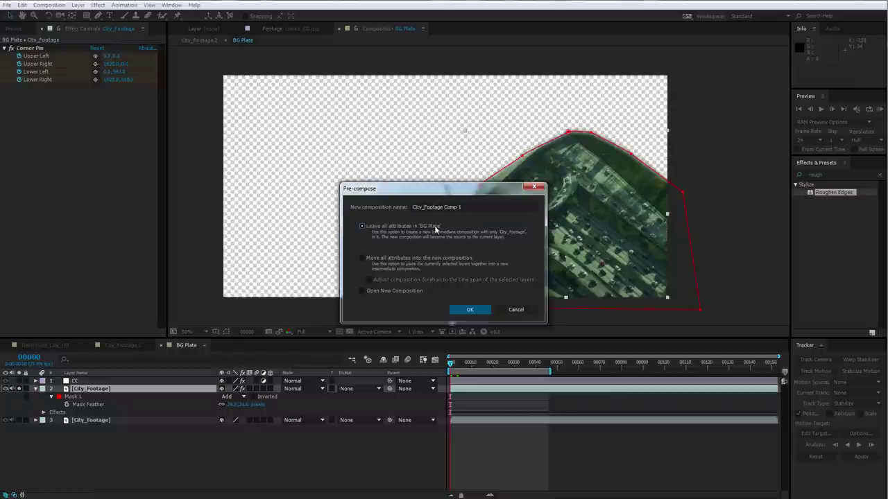
{"action": "left_click_drag", "start_coordinate": [483, 203], "coordinate": [362, 207]}
{"action": "type", "text": "M"}
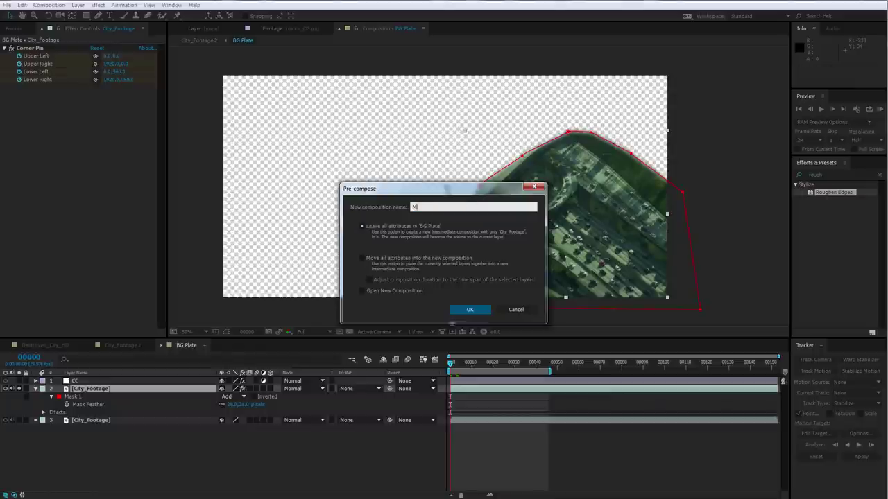
{"action": "type", "text": "atte Painting"}
{"action": "left_click", "coordinate": [470, 310]}
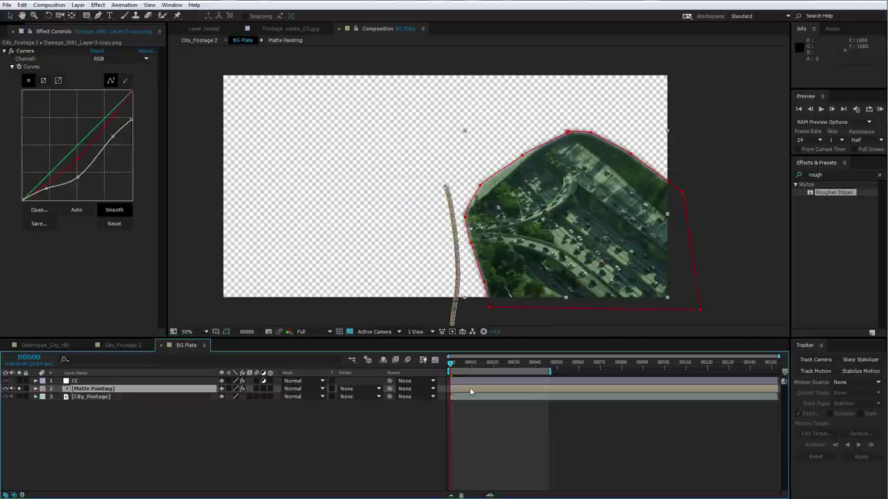
- Open the Matte Painting comp and open Road Matte Painting.psd from the Matte Paintings footage folder
{"action": "double_click", "coordinate": [469, 389]}
{"action": "left_click", "coordinate": [470, 382]}
{"action": "left_click", "coordinate": [13, 28]}
{"action": "left_click", "coordinate": [13, 208]}
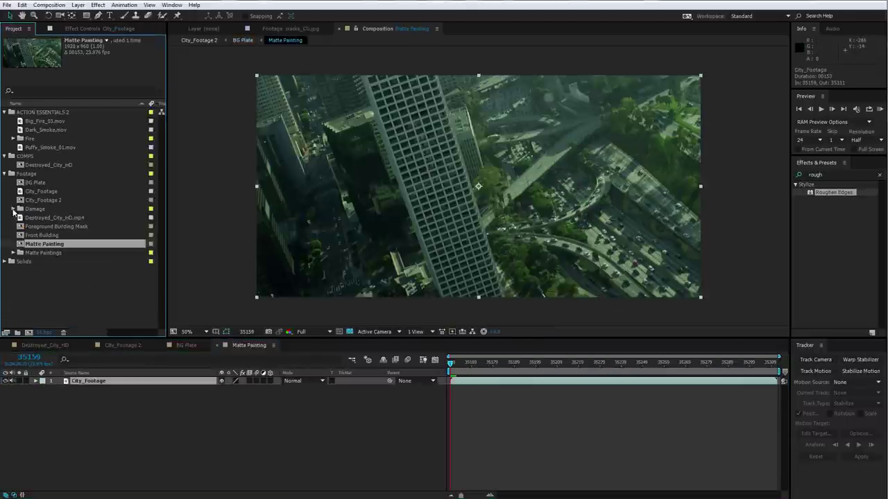
{"action": "left_click", "coordinate": [13, 252]}
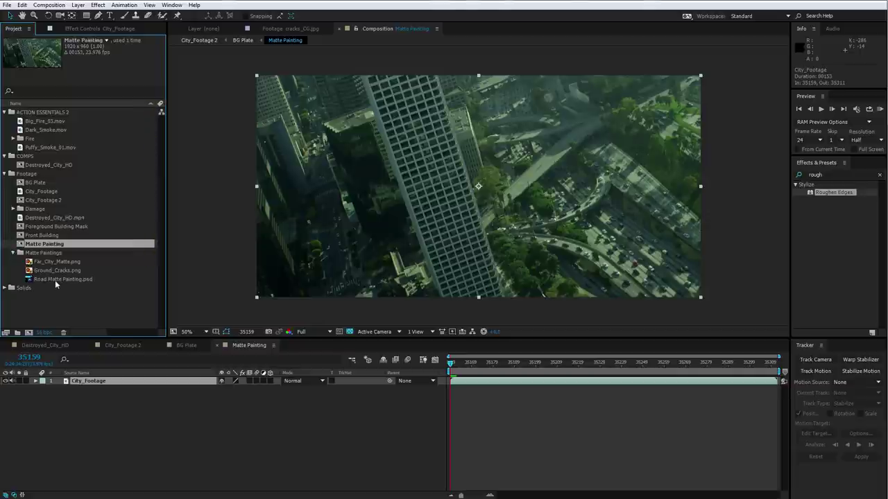
{"action": "left_click", "coordinate": [56, 281]}
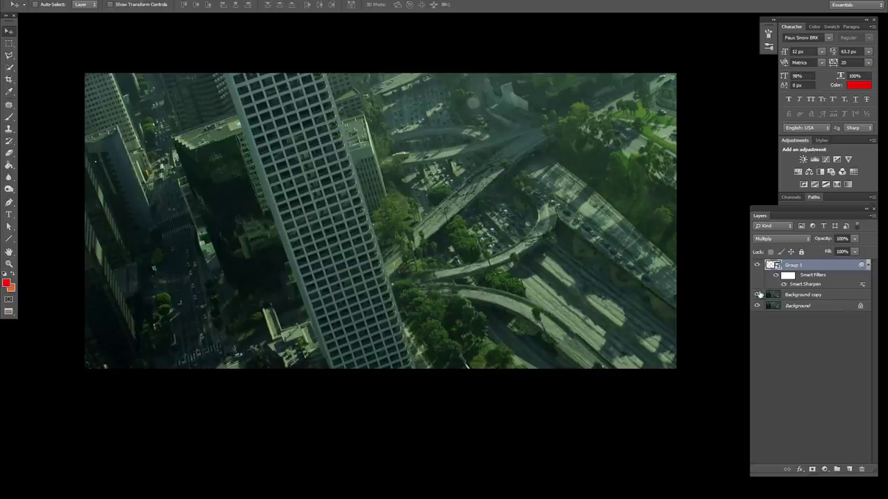
- Examine the road matte painting in Photoshop by toggling visibility of the Background, Background copy and Group 1 crack layers
{"action": "left_click", "coordinate": [758, 266]}
{"action": "left_click", "coordinate": [793, 310]}
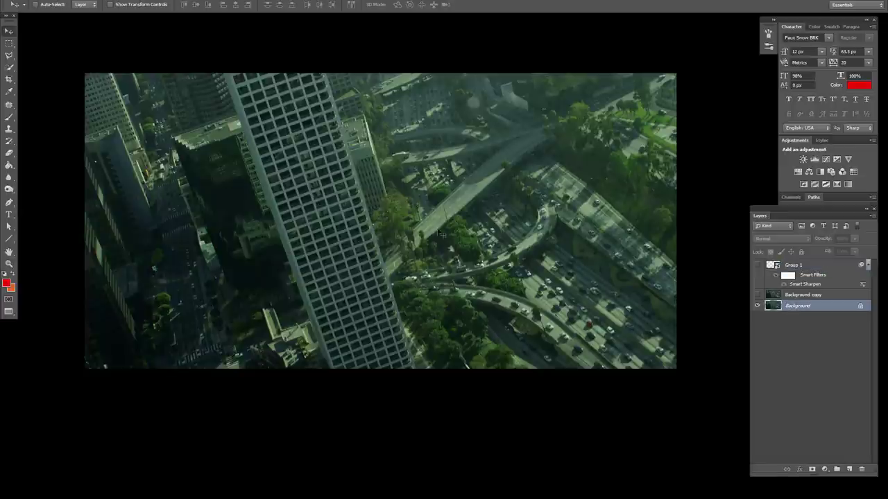
{"action": "left_click", "coordinate": [756, 295]}
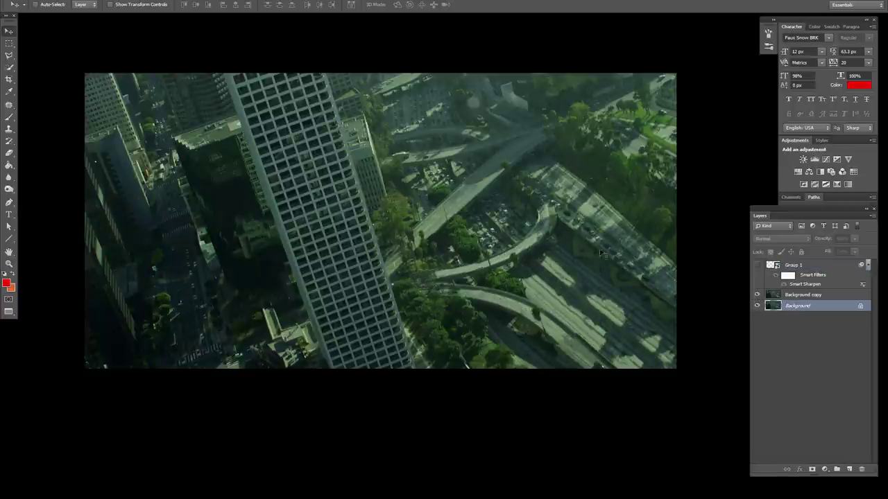
{"action": "left_click", "coordinate": [756, 296]}
{"action": "left_click", "coordinate": [756, 295]}
{"action": "left_click", "coordinate": [758, 266]}
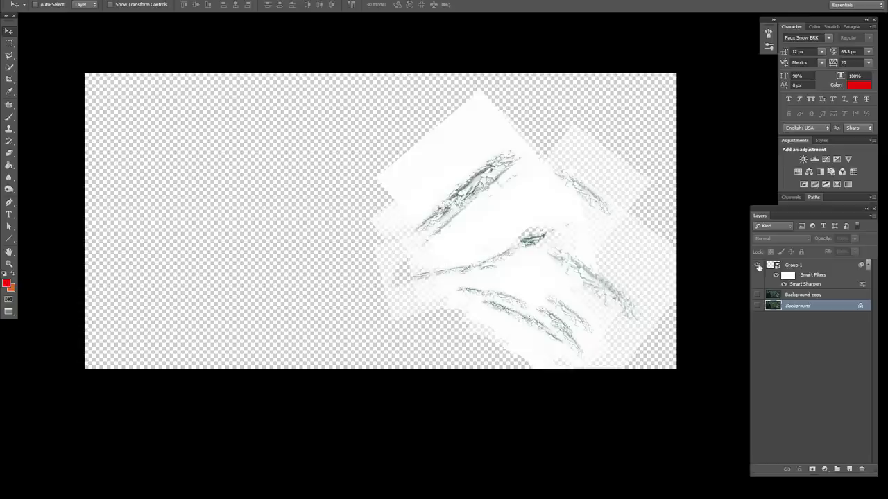
{"action": "left_click", "coordinate": [758, 266], "text": "alt"}
{"action": "left_click", "coordinate": [758, 267], "text": "alt"}
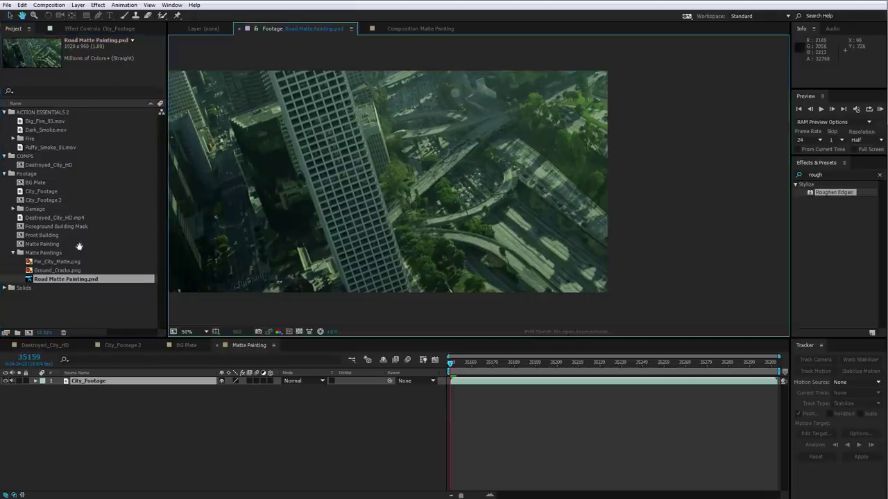
- Switch back to After Effects, add Road Matte Painting.psd above City_Footage in the Matte Painting comp, and preview Ground_Cracks.png
{"action": "mouse_move", "coordinate": [292, 225]}
{"action": "left_mouse_down"}
{"action": "mouse_move", "coordinate": [395, 235]}
{"action": "mouse_move", "coordinate": [460, 378]}
{"action": "left_mouse_up"}
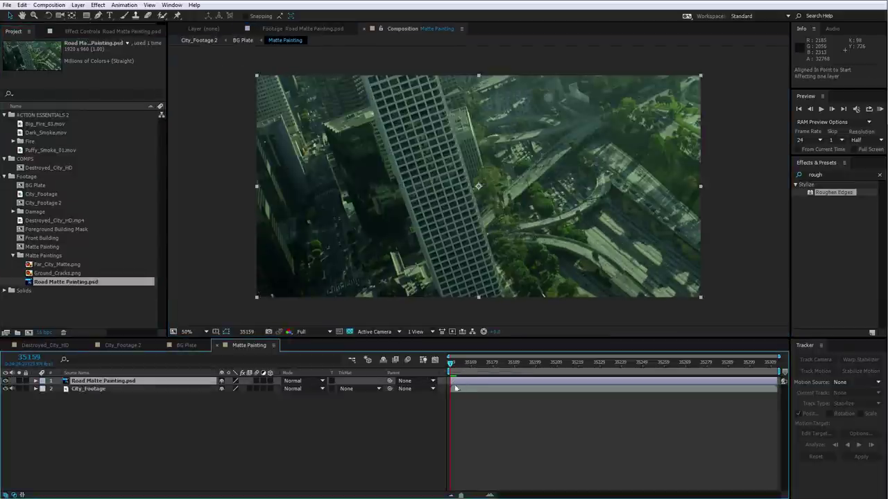
{"action": "left_click", "coordinate": [58, 265]}
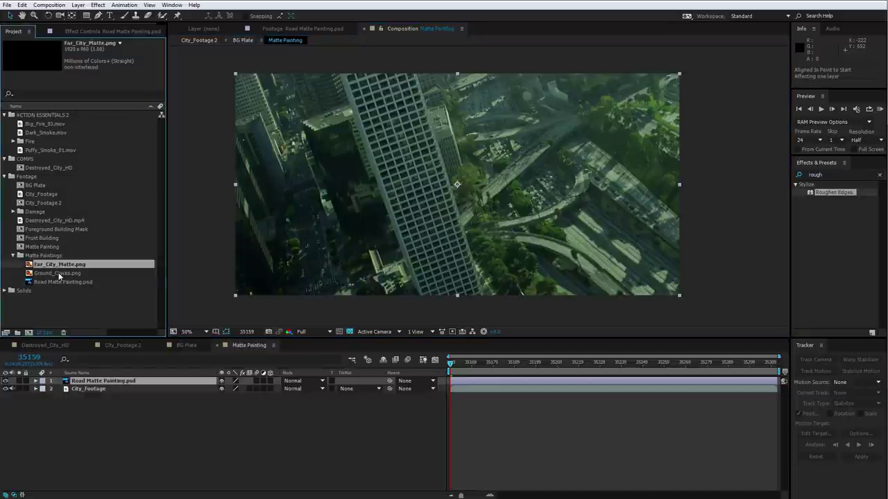
{"action": "left_click", "coordinate": [59, 276]}
{"action": "double_click", "coordinate": [59, 273]}
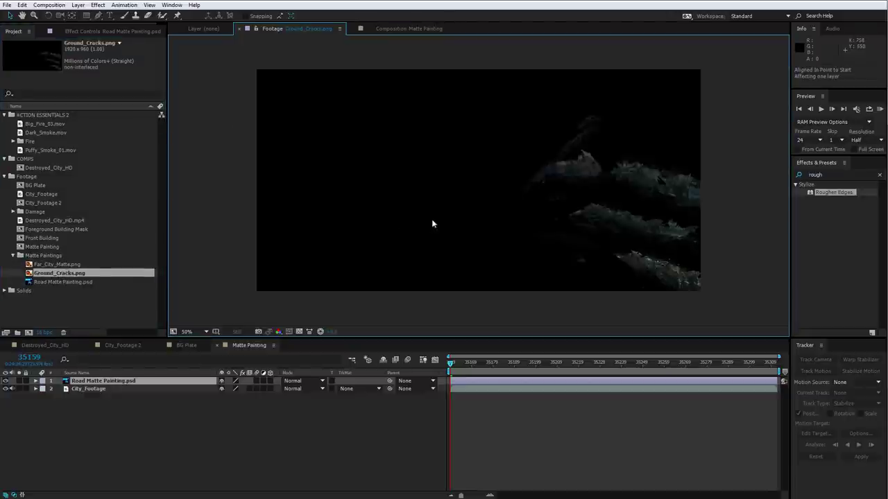
{"action": "scroll", "coordinate": [617, 232], "scroll_direction": "up", "scroll_amount": 3}
{"action": "left_click_drag", "start_coordinate": [617, 232], "coordinate": [382, 202]}
{"action": "scroll", "coordinate": [407, 208], "scroll_direction": "down", "scroll_amount": 2}
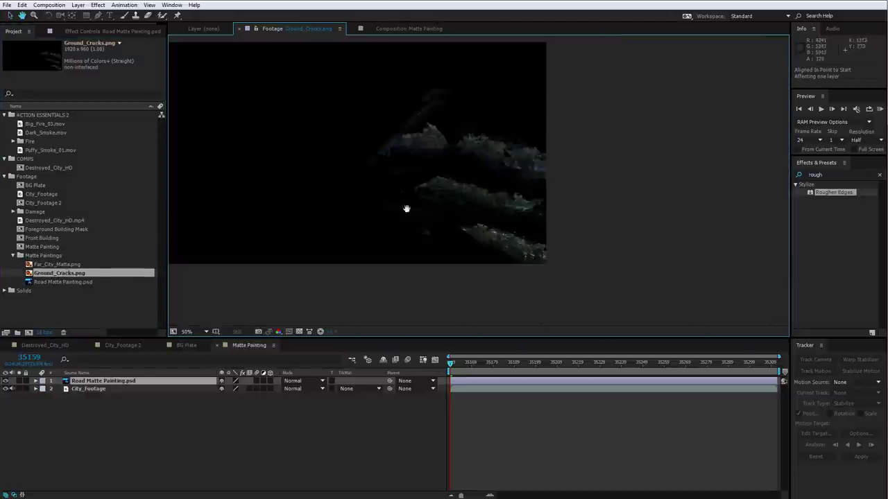
- Place Ground_Cracks.png above Road Matte Painting.psd in the Matte Painting comp and inspect the cracks up close
{"action": "left_click_drag", "start_coordinate": [59, 273], "coordinate": [104, 381]}
{"action": "left_click_drag", "start_coordinate": [597, 184], "coordinate": [528, 177]}
{"action": "scroll", "coordinate": [513, 178], "scroll_direction": "up", "scroll_amount": 2}
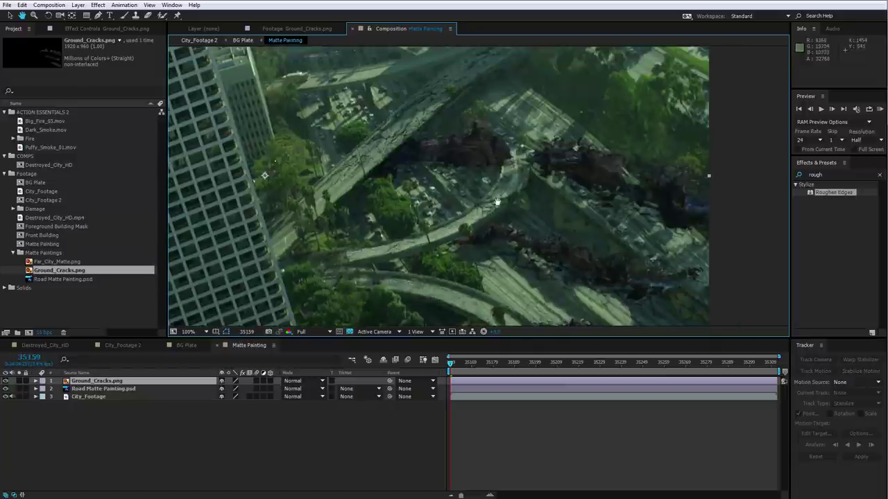
{"action": "scroll", "coordinate": [465, 171], "scroll_direction": "down", "scroll_amount": 2}
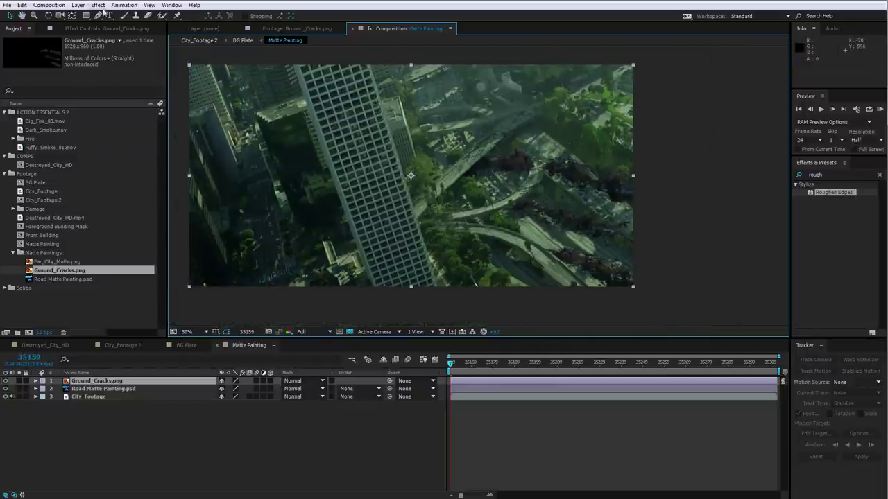
- Apply a Curves effect to the Ground_Cracks.png layer and slightly raise its green channel
{"action": "left_click", "coordinate": [99, 5]}
{"action": "mouse_move", "coordinate": [139, 100]}
{"action": "left_click", "coordinate": [239, 283]}
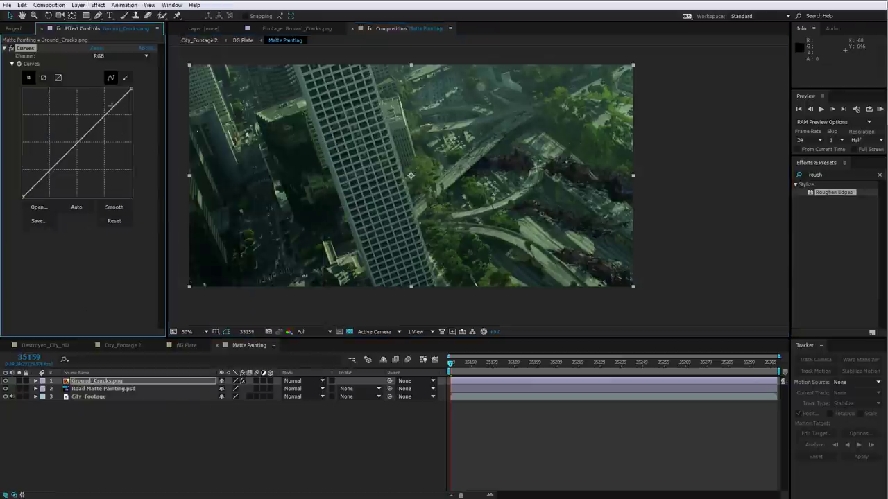
{"action": "left_click", "coordinate": [121, 55]}
{"action": "left_click", "coordinate": [111, 85]}
{"action": "mouse_move", "coordinate": [65, 151]}
{"action": "left_mouse_down"}
{"action": "mouse_move", "coordinate": [61, 139]}
{"action": "mouse_move", "coordinate": [64, 156]}
{"action": "left_mouse_up"}
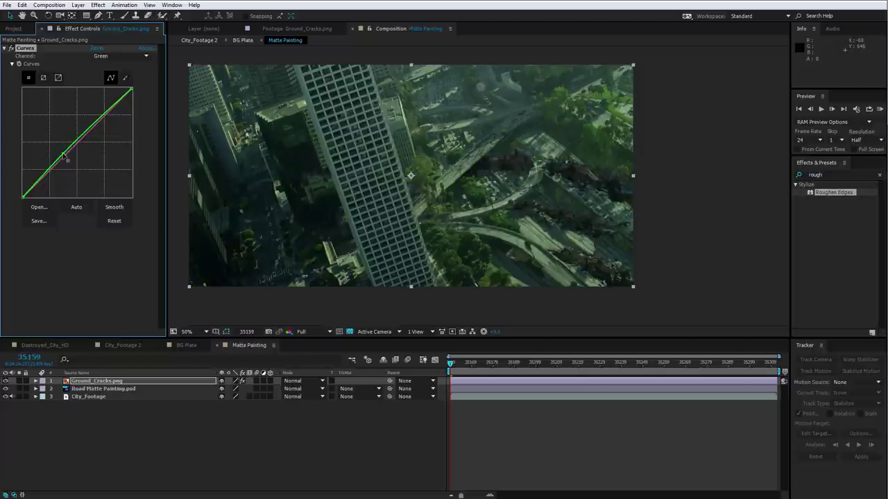
- Darken the RGB midtones and slightly lift the shadows of Ground_Cracks.png with Curves, comparing the result with the layer hidden
{"action": "left_click", "coordinate": [121, 55]}
{"action": "left_click", "coordinate": [111, 59]}
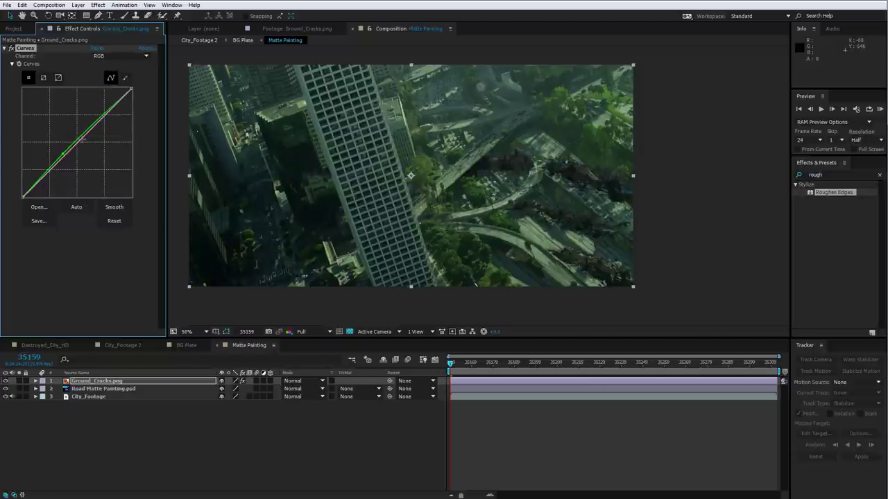
{"action": "left_click_drag", "start_coordinate": [79, 142], "coordinate": [88, 139]}
{"action": "left_click_drag", "start_coordinate": [40, 186], "coordinate": [36, 184]}
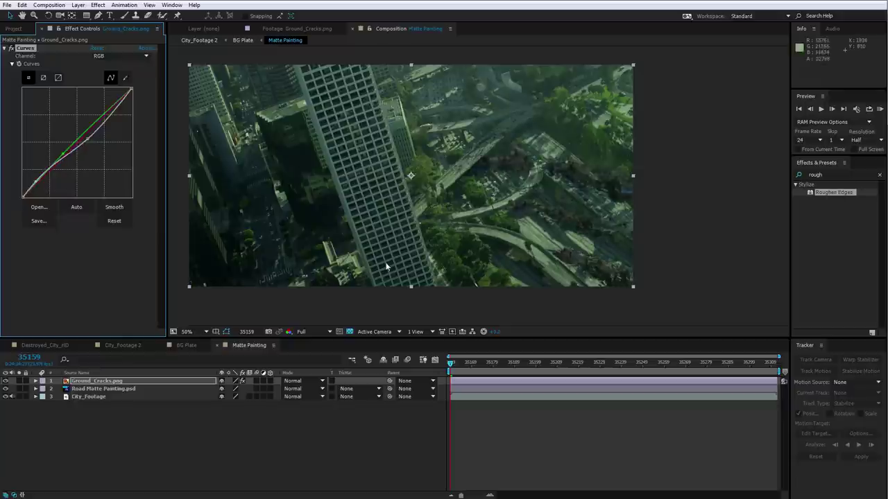
{"action": "left_click", "coordinate": [5, 381]}
{"action": "left_click", "coordinate": [5, 381]}
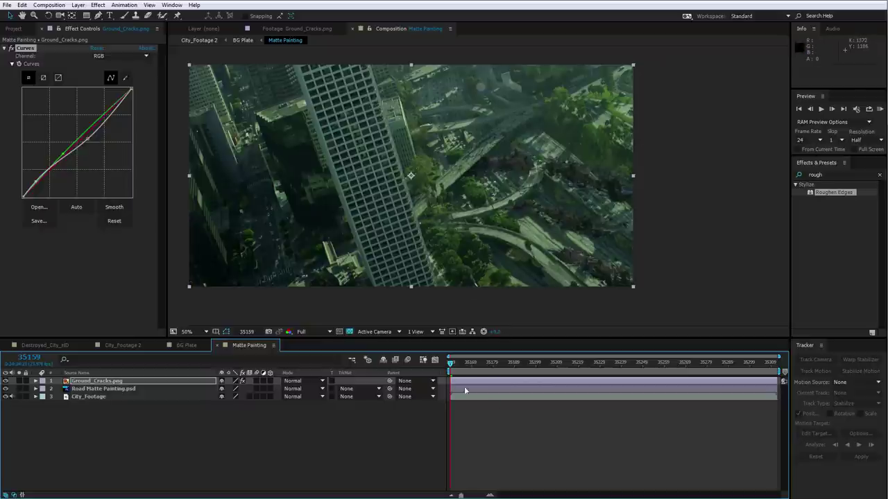
- Scrub the isolated Matte Painting layer in the BG Plate comp and preview the full composite from the first frame
{"action": "left_click", "coordinate": [186, 345]}
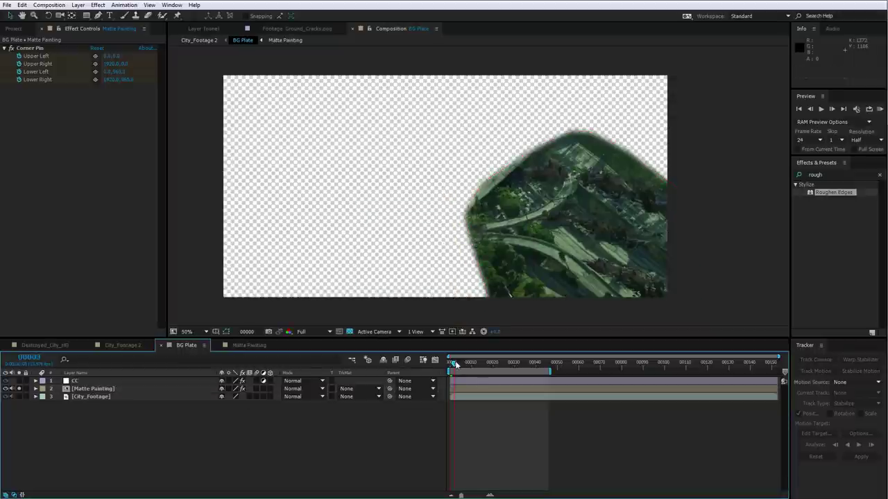
{"action": "left_click_drag", "start_coordinate": [454, 364], "coordinate": [491, 377]}
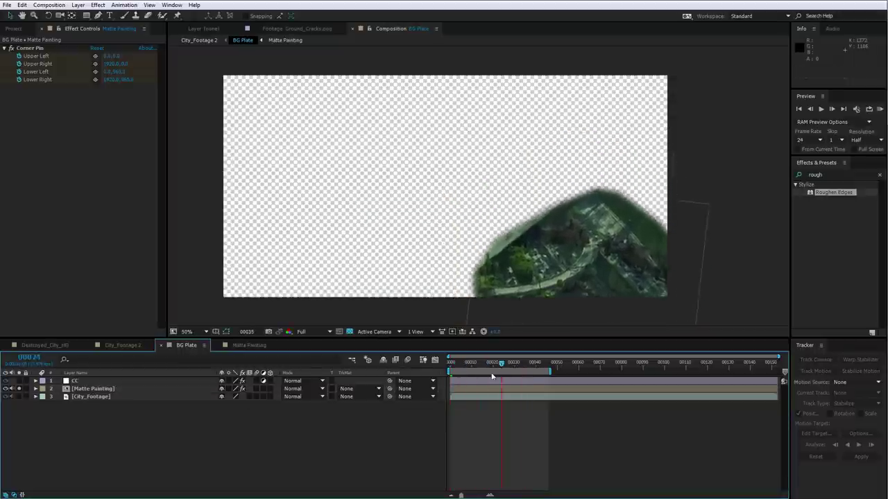
{"action": "key", "text": "Home"}
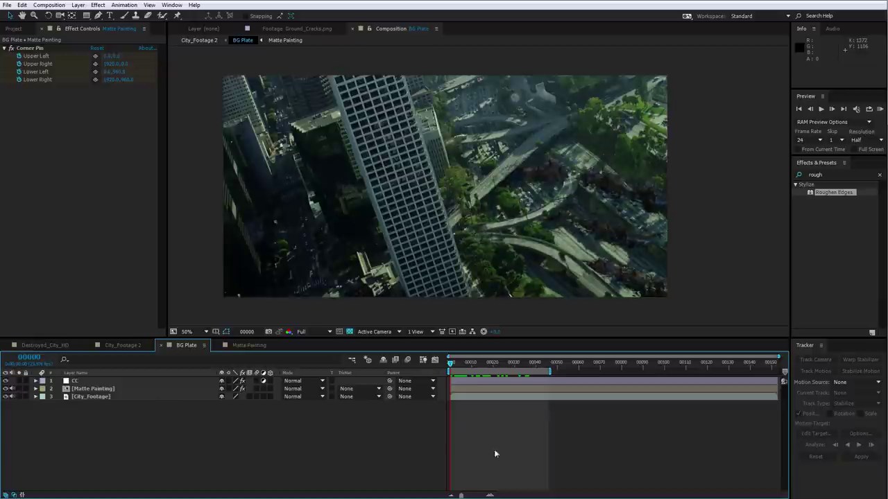
{"action": "key", "text": "KP_0"}
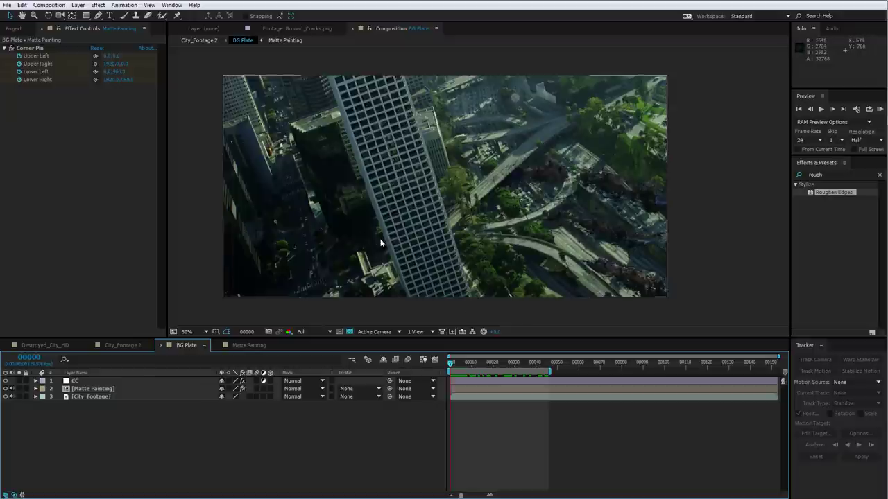
- Make the Front Building layer visible in City_Footage 2 and scrub the shot to check the tower damage with the cracked roads
{"action": "left_click", "coordinate": [123, 345]}
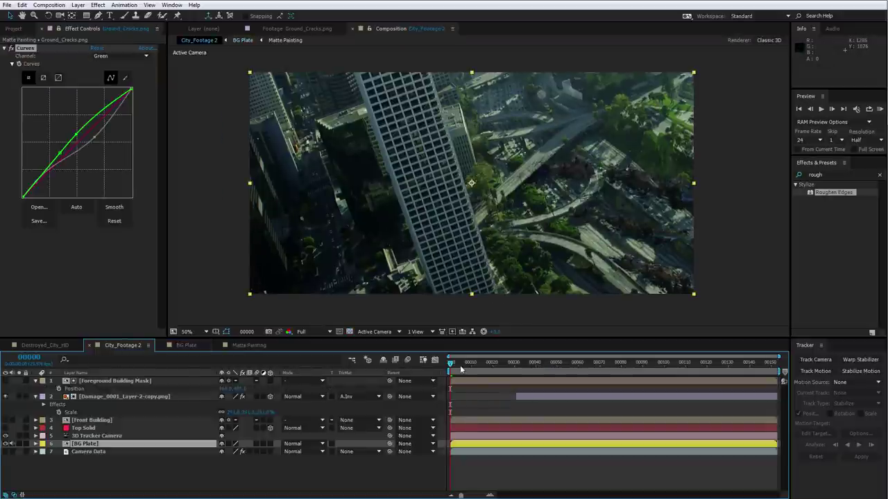
{"action": "mouse_move", "coordinate": [461, 362]}
{"action": "left_mouse_down"}
{"action": "mouse_move", "coordinate": [531, 368]}
{"action": "mouse_move", "coordinate": [467, 372]}
{"action": "left_mouse_up"}
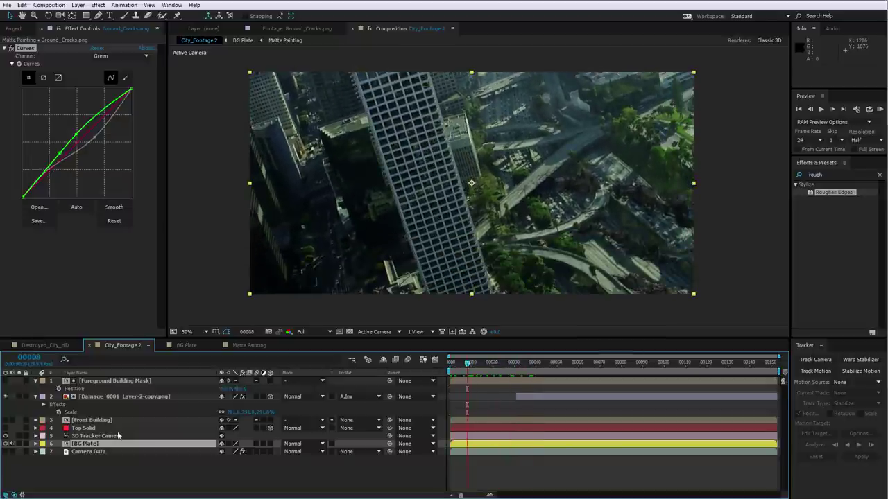
{"action": "left_click", "coordinate": [102, 420]}
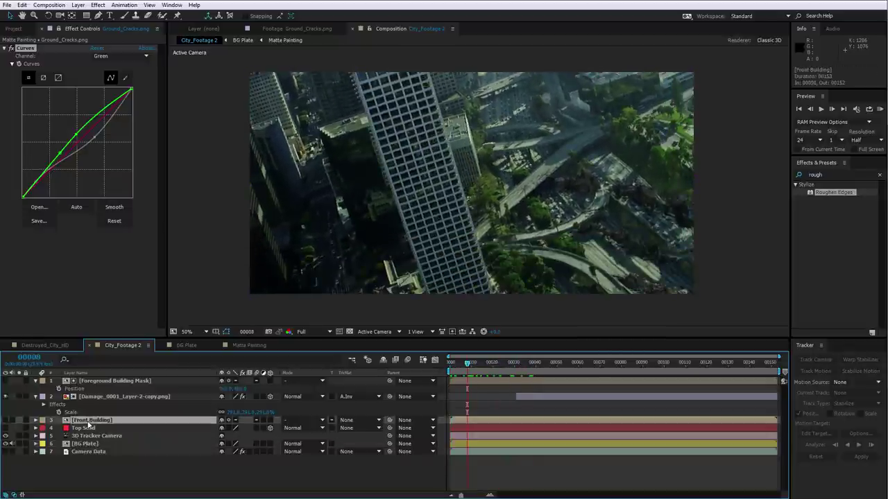
{"action": "left_click", "coordinate": [7, 420]}
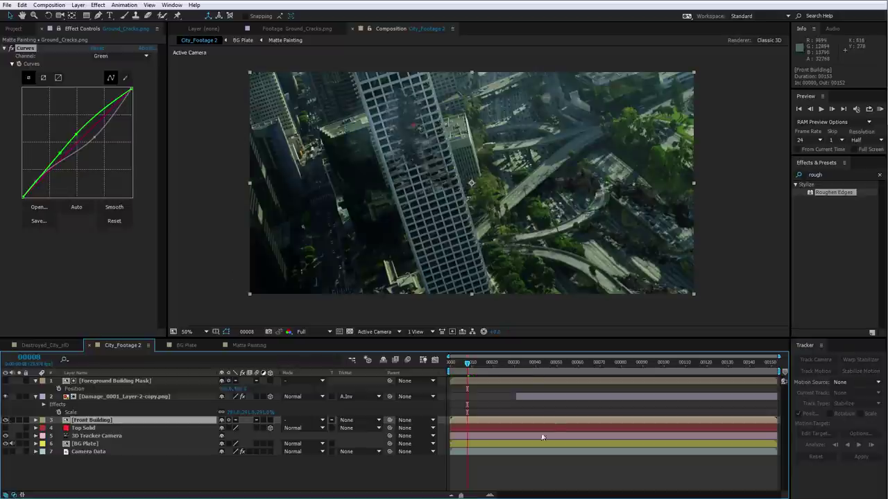
{"action": "left_click", "coordinate": [509, 405]}
{"action": "left_click_drag", "start_coordinate": [484, 366], "coordinate": [514, 365]}
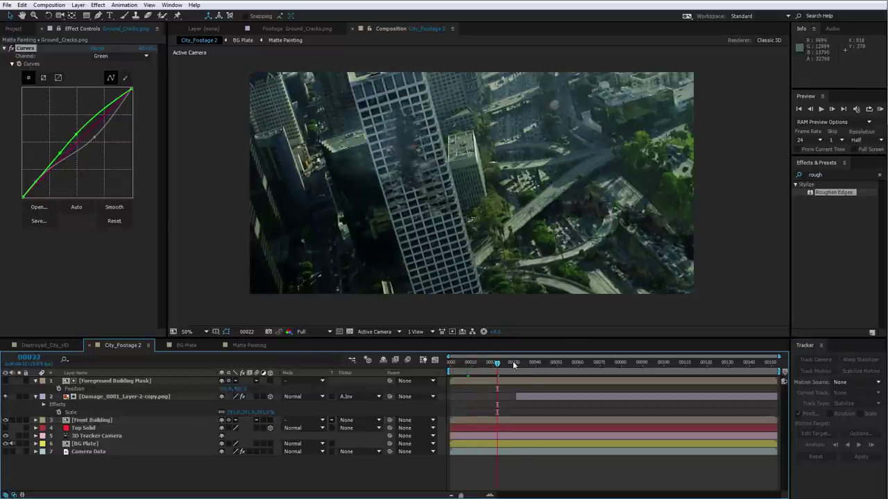
{"action": "left_click", "coordinate": [532, 364]}
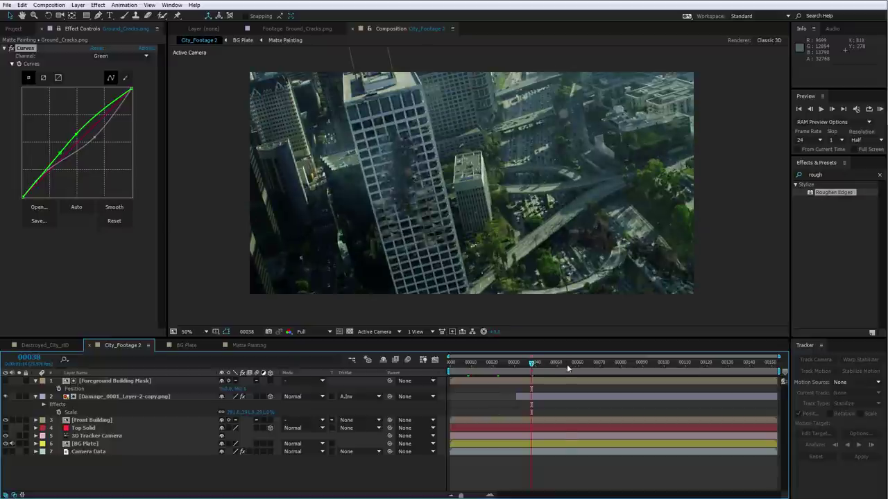
{"action": "left_click", "coordinate": [567, 369]}
{"action": "left_click", "coordinate": [516, 368]}
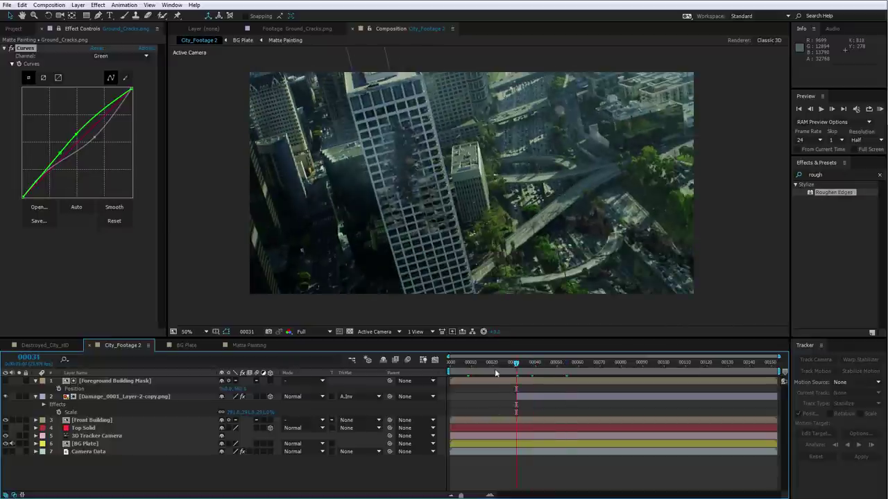
{"action": "left_click", "coordinate": [495, 372]}
- Scrub the finished Destroyed_City_HD reference shot to examine its background buildings, smoke and freeways
{"action": "left_click", "coordinate": [41, 344]}
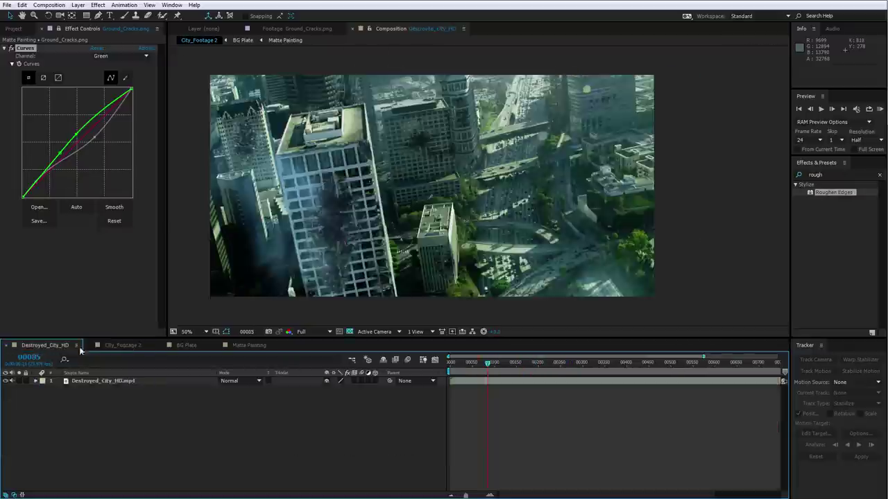
{"action": "left_click_drag", "start_coordinate": [488, 369], "coordinate": [522, 367]}
{"action": "left_click", "coordinate": [516, 364]}
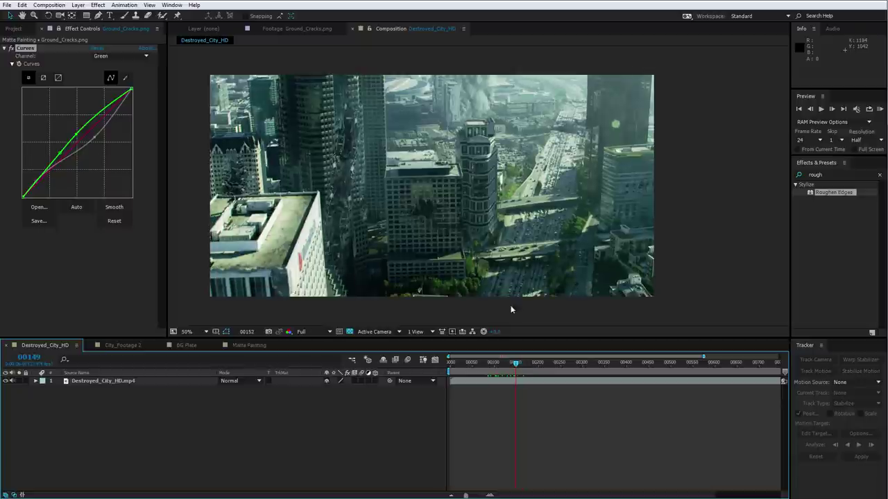
{"action": "left_click", "coordinate": [12, 28]}
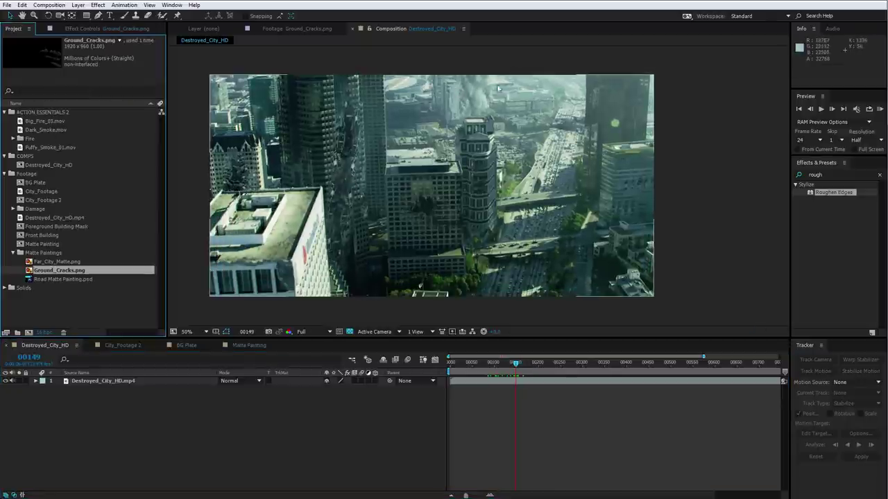
{"action": "left_click_drag", "start_coordinate": [510, 373], "coordinate": [498, 374]}
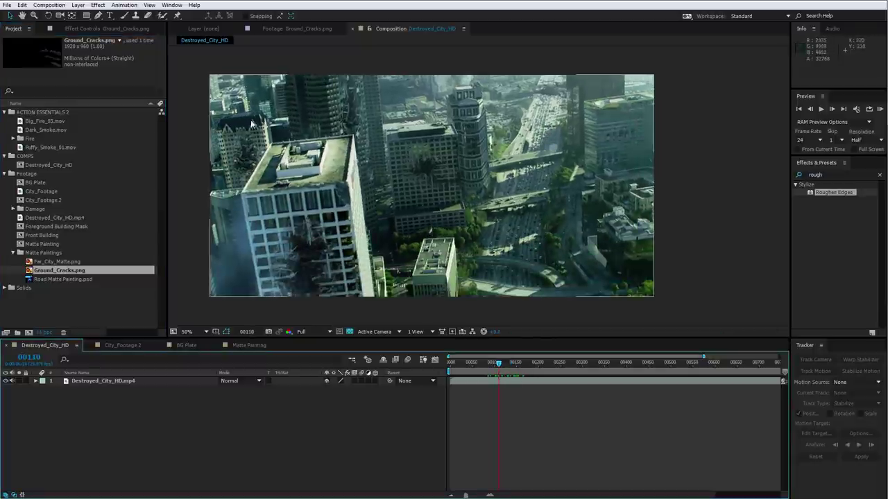
- Open the Front Building precomp from City_Footage 2 and enable the motion blur switch on all of its layers
{"action": "left_click", "coordinate": [122, 346]}
{"action": "scroll", "coordinate": [394, 137], "scroll_direction": "up", "scroll_amount": 2}
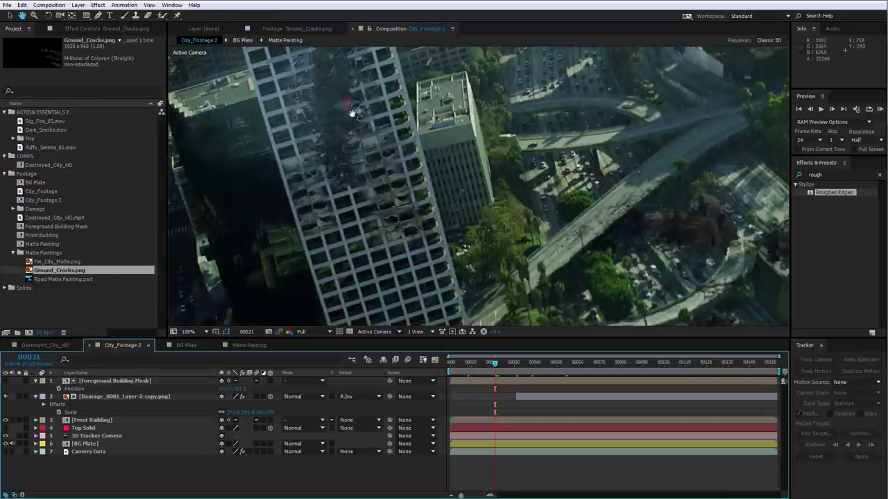
{"action": "double_click", "coordinate": [89, 419]}
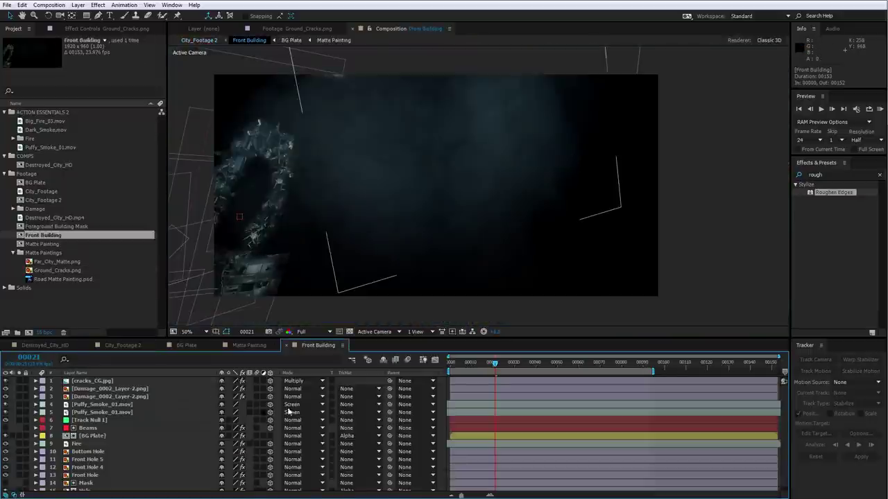
{"action": "key", "text": "grave"}
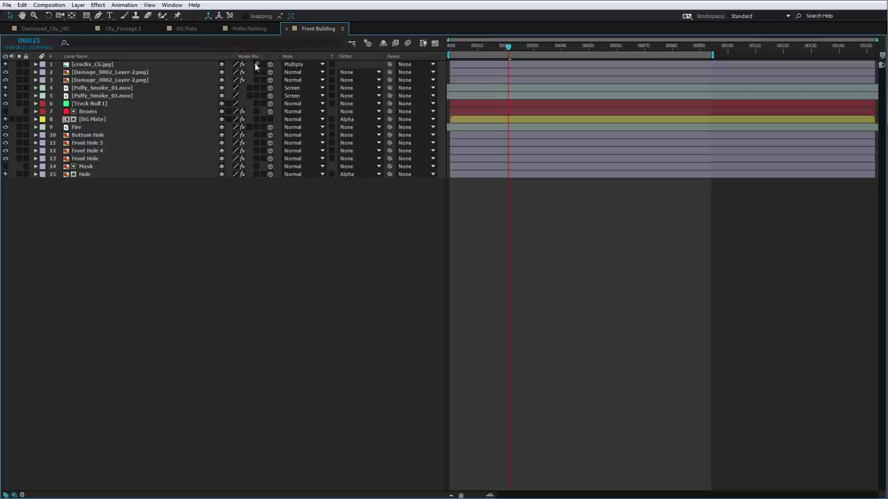
{"action": "left_click_drag", "start_coordinate": [256, 66], "coordinate": [254, 161]}
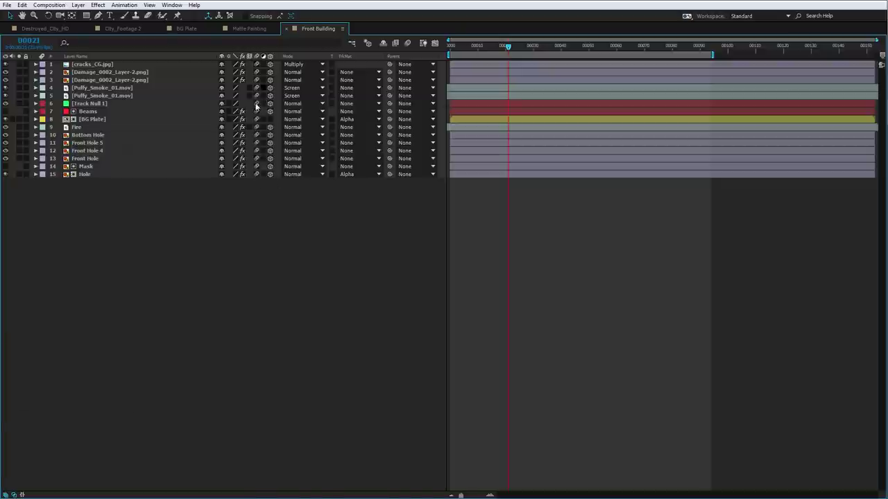
{"action": "key", "text": "grave"}
- Enable motion blur for the City_Footage 2 comp, comparing the tower damage up close with it off and on
{"action": "left_click", "coordinate": [123, 346]}
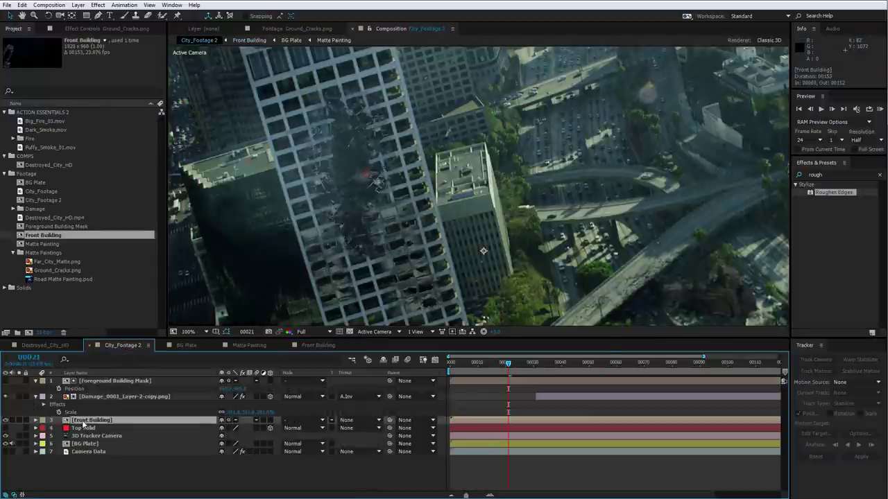
{"action": "left_click", "coordinate": [408, 359]}
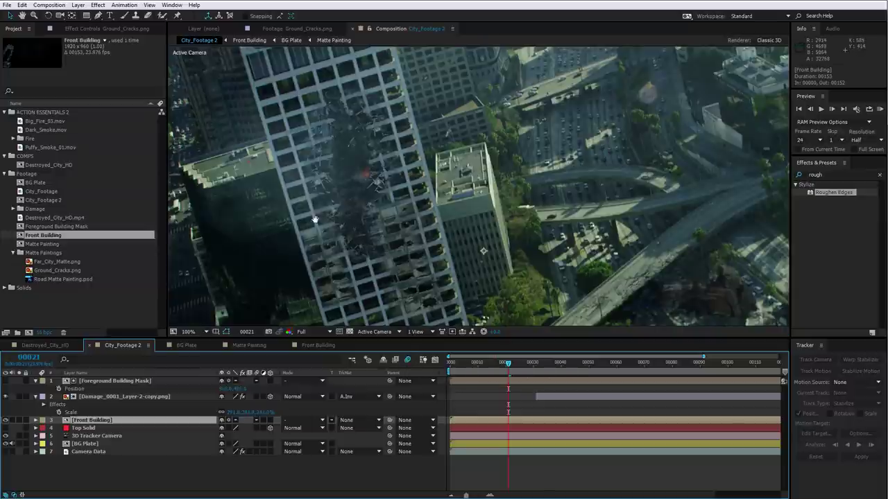
{"action": "scroll", "coordinate": [315, 219], "scroll_direction": "up", "scroll_amount": 1}
{"action": "left_click_drag", "start_coordinate": [395, 231], "coordinate": [510, 256]}
{"action": "left_click_drag", "start_coordinate": [291, 173], "coordinate": [356, 190]}
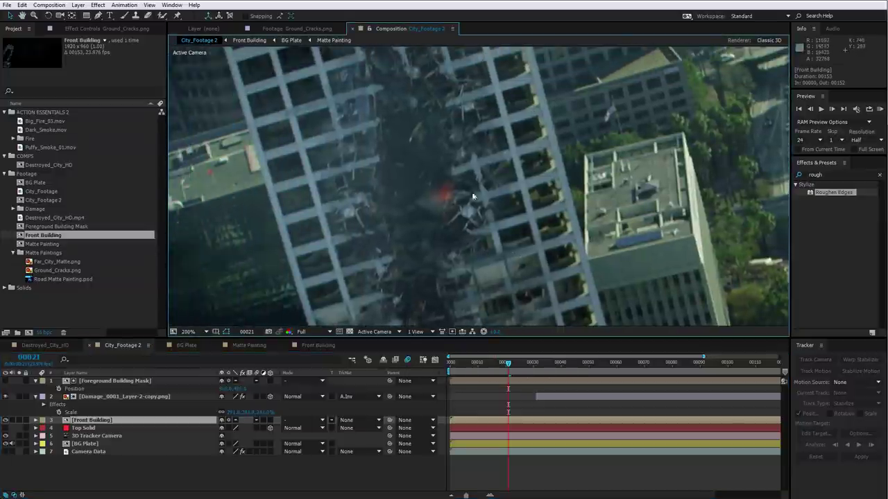
{"action": "left_click", "coordinate": [407, 360]}
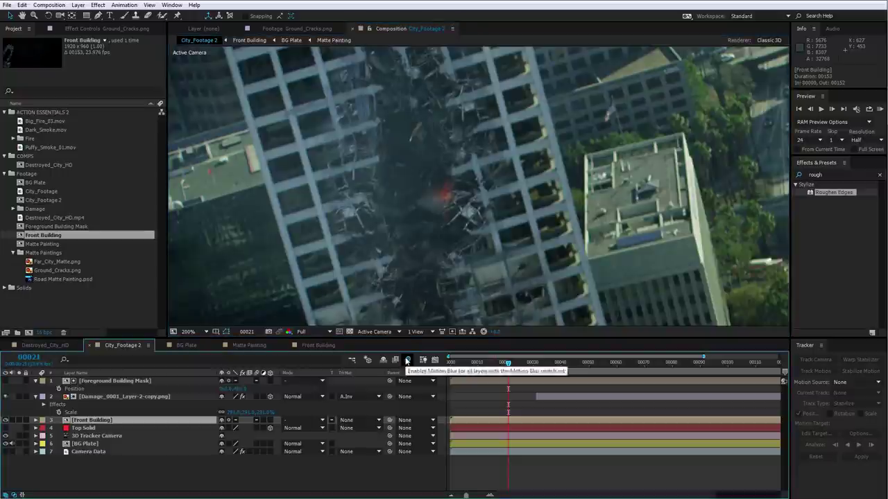
{"action": "left_click", "coordinate": [407, 360]}
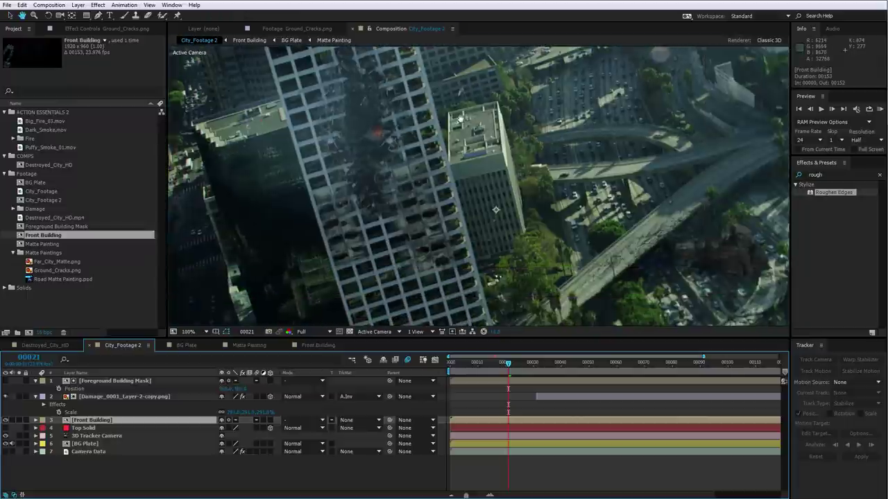
- Inspect the damaged tower and surrounding buildings in City_Footage 2 at frame 79
{"action": "left_click_drag", "start_coordinate": [456, 121], "coordinate": [436, 203]}
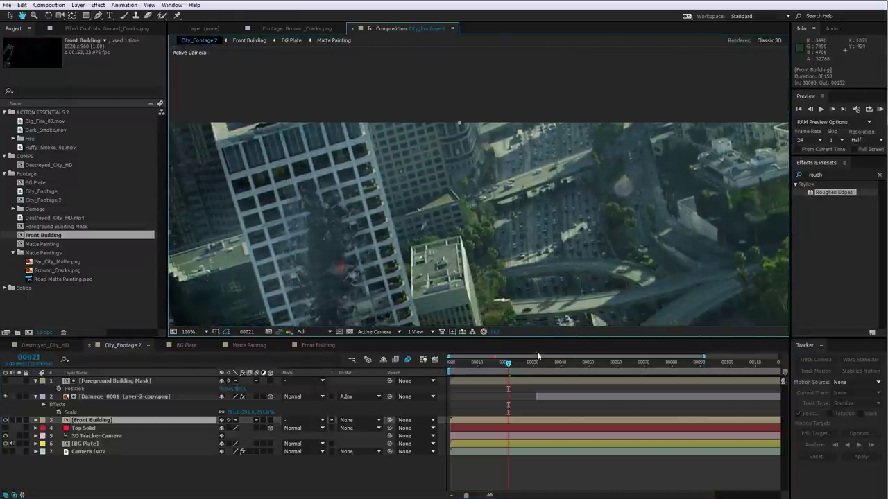
{"action": "left_click", "coordinate": [604, 364]}
{"action": "left_click", "coordinate": [670, 364]}
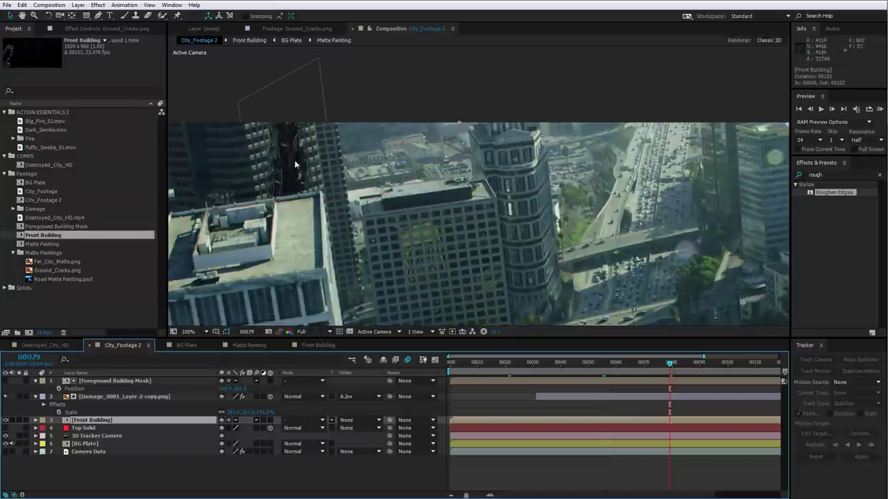
{"action": "scroll", "coordinate": [616, 316], "scroll_direction": "down", "scroll_amount": 1}
{"action": "left_click_drag", "start_coordinate": [616, 317], "coordinate": [585, 201]}
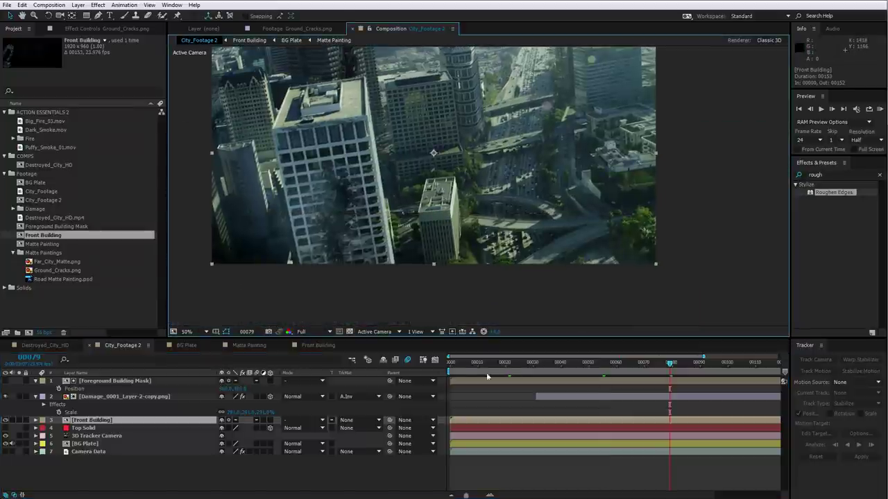
- Preview City_Footage 2 from near its start at half resolution to review the combined tower damage and freeway matte painting
{"action": "left_click", "coordinate": [452, 367]}
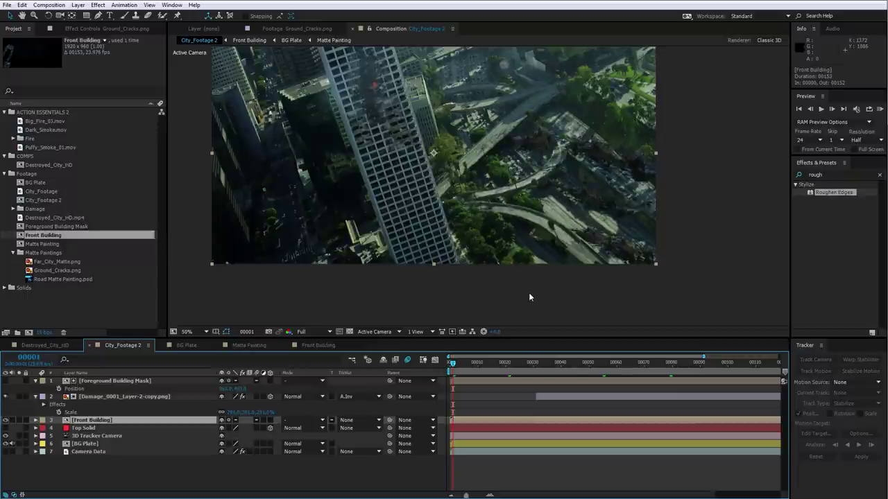
{"action": "left_click_drag", "start_coordinate": [463, 369], "coordinate": [500, 375]}
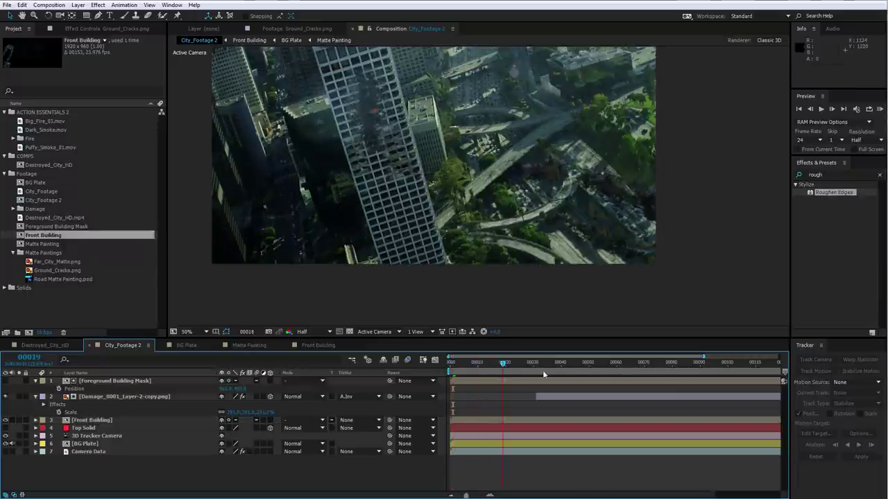
{"action": "key", "text": "space"}
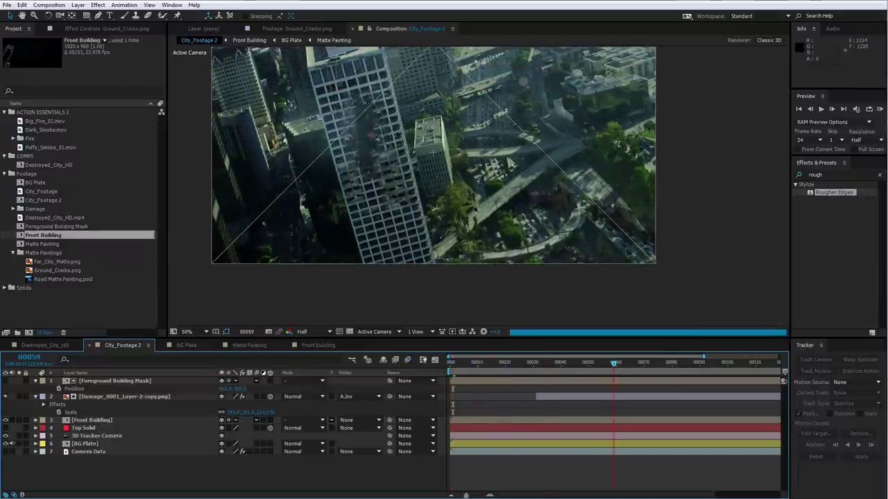
{"action": "key", "text": "space"}
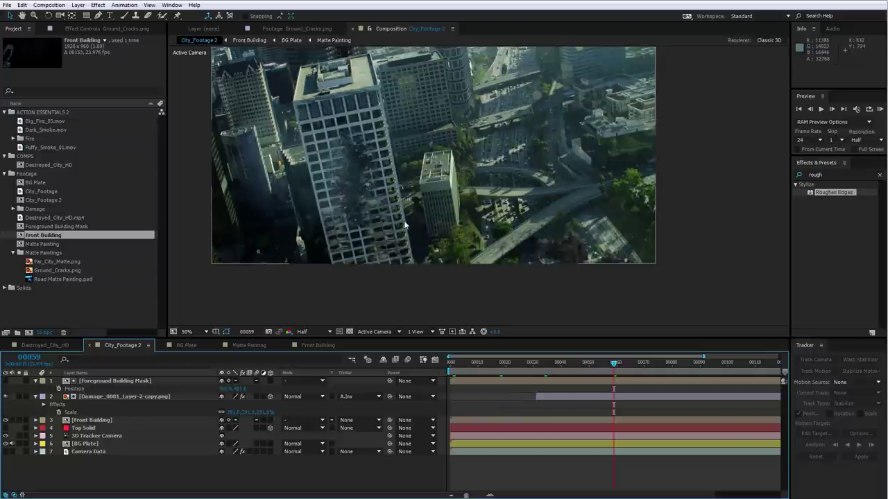
{"action": "left_click_drag", "start_coordinate": [443, 168], "coordinate": [460, 204]}
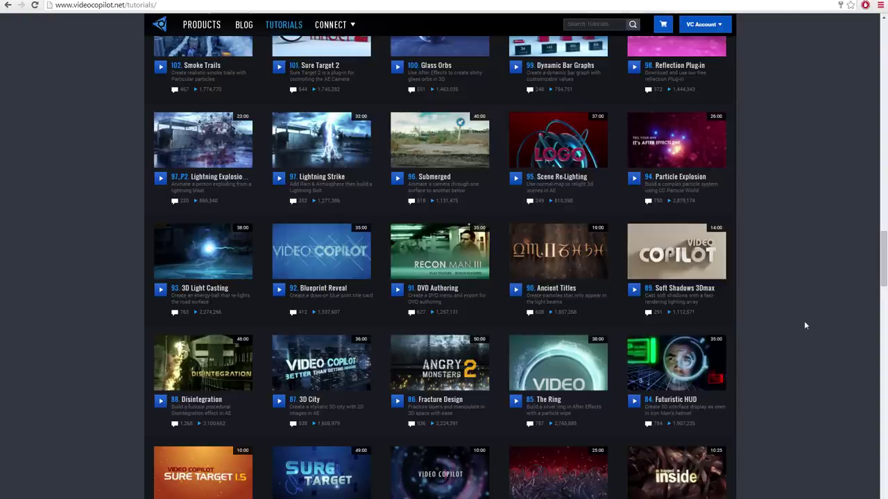
- Browse the Video Copilot tutorials page in the browser and check the Destroyed_City_HD footage around frame 737
{"action": "scroll", "coordinate": [805, 325], "scroll_direction": "down", "scroll_amount": 1}
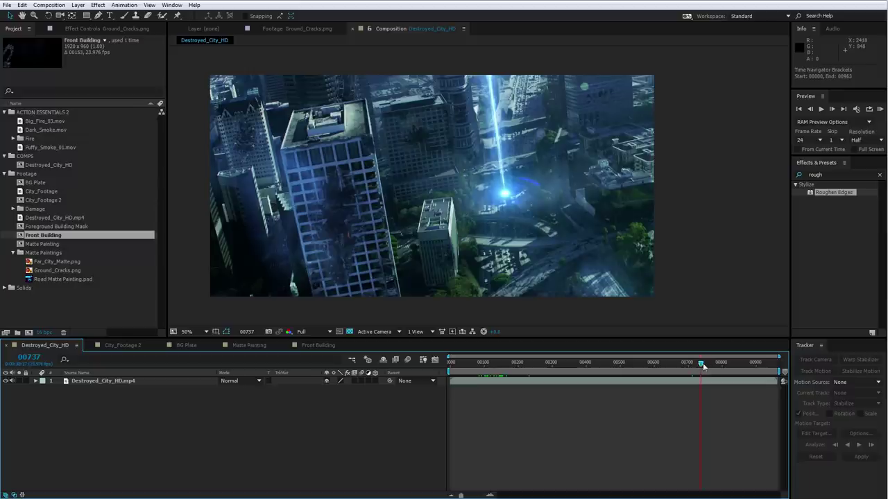
{"action": "mouse_move", "coordinate": [702, 365]}
{"action": "left_mouse_down"}
{"action": "mouse_move", "coordinate": [695, 366]}
{"action": "mouse_move", "coordinate": [707, 368]}
{"action": "left_mouse_up"}
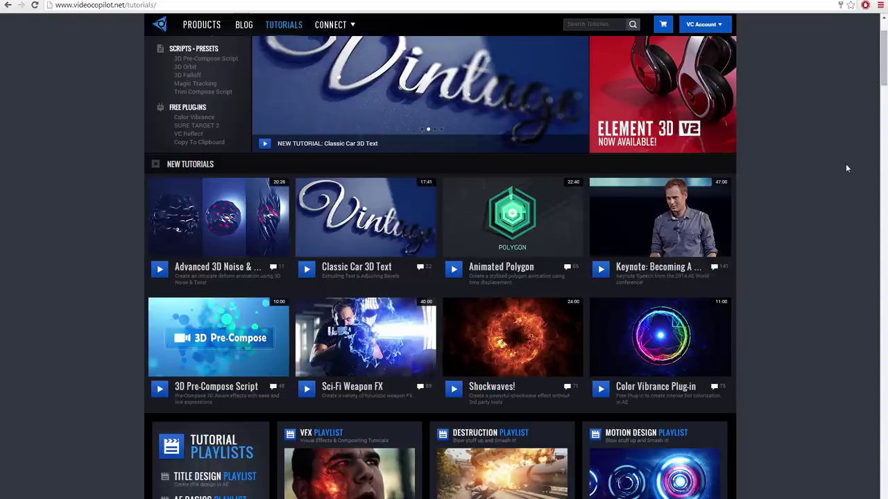
{"action": "scroll", "coordinate": [860, 291], "scroll_direction": "down", "scroll_amount": 1}
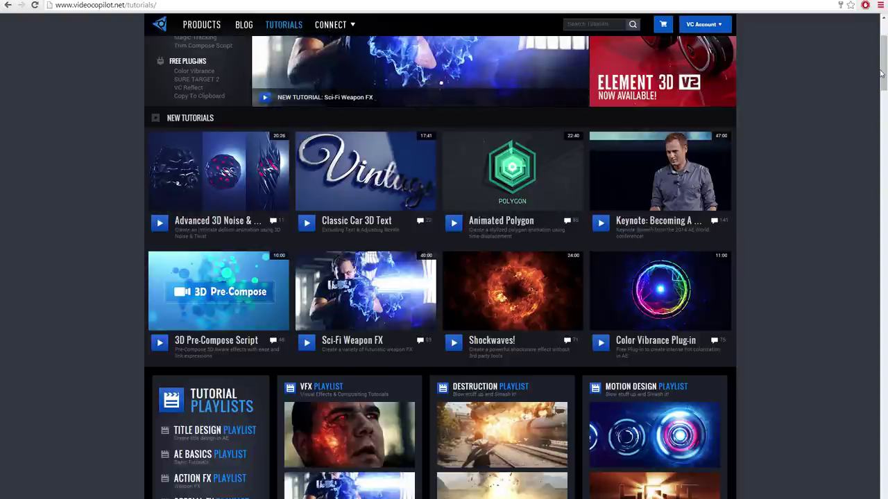
{"action": "scroll", "coordinate": [881, 72], "scroll_direction": "down", "scroll_amount": 1}
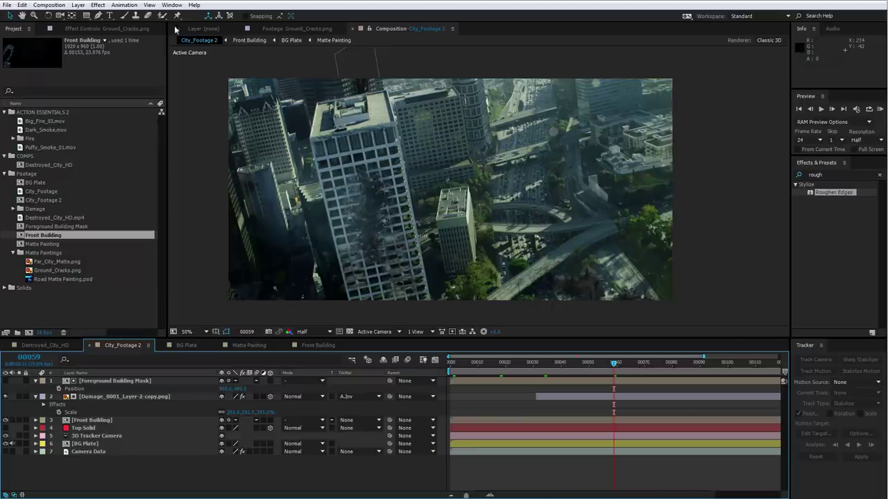
- Add an adjustment layer above all layers in City_Footage 2 and apply a Curves effect to it
{"action": "left_click", "coordinate": [77, 5]}
{"action": "mouse_move", "coordinate": [90, 15]}
{"action": "left_click", "coordinate": [267, 76]}
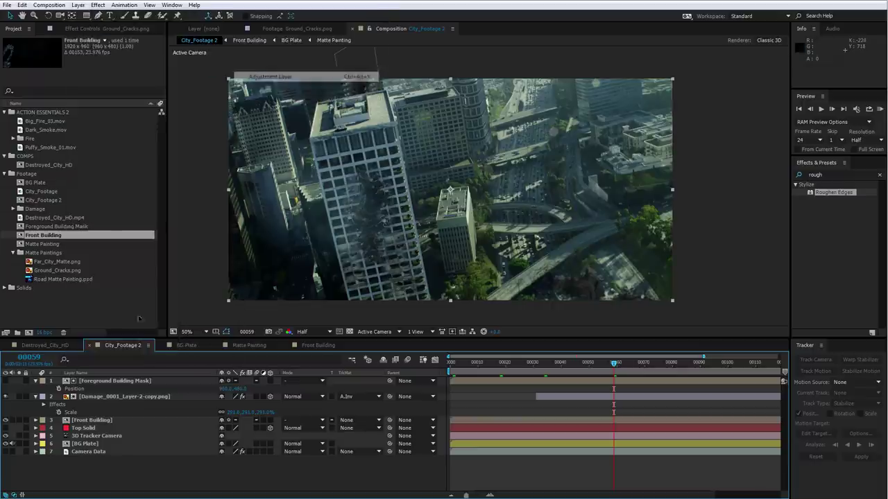
{"action": "left_click", "coordinate": [98, 5]}
{"action": "mouse_move", "coordinate": [128, 101]}
{"action": "left_click", "coordinate": [258, 285]}
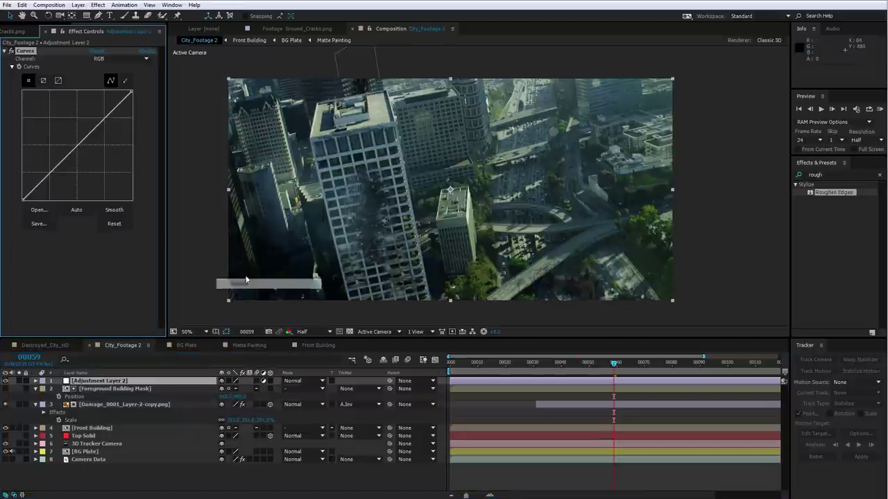
- Grade the footage cooler by raising the Blue curve and lowering the Red curve slightly, and play the comp to check it
{"action": "left_click", "coordinate": [119, 59]}
{"action": "left_click", "coordinate": [112, 99]}
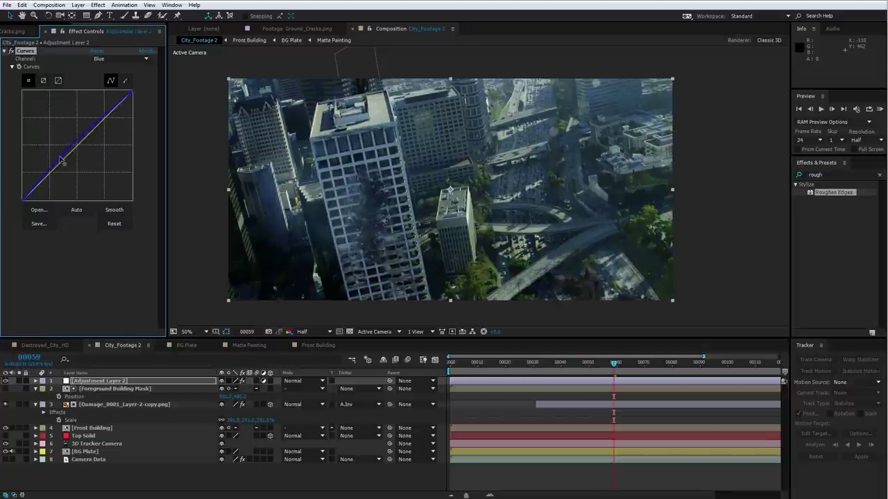
{"action": "left_click", "coordinate": [119, 58]}
{"action": "left_click", "coordinate": [110, 66]}
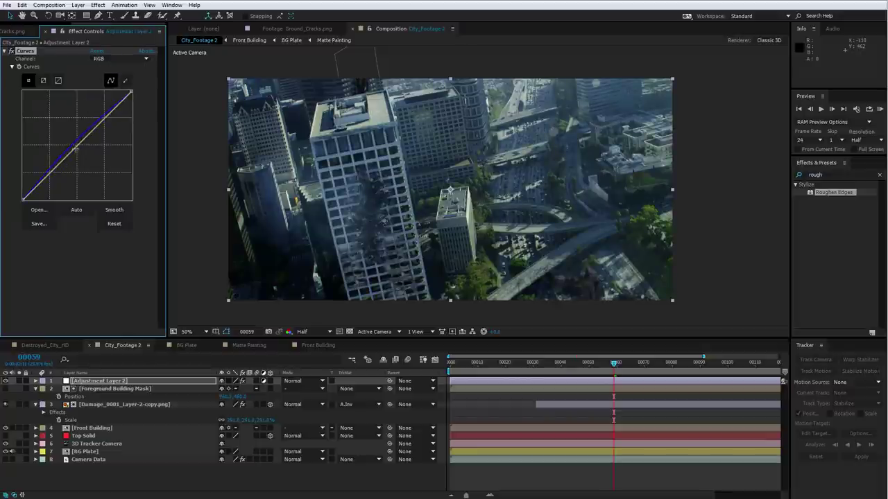
{"action": "left_click_drag", "start_coordinate": [75, 148], "coordinate": [79, 147]}
{"action": "left_click_drag", "start_coordinate": [61, 164], "coordinate": [50, 178]}
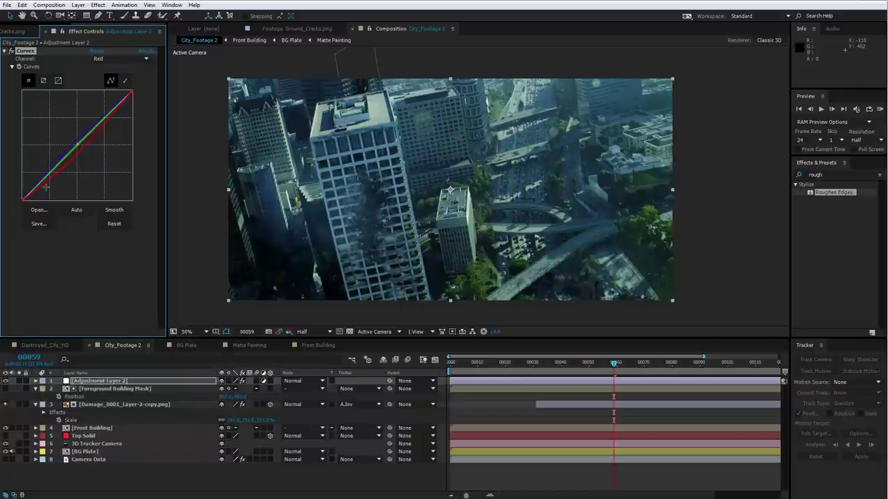
{"action": "key", "text": "Up"}
{"action": "key", "text": "Down"}
{"action": "key", "text": "space"}
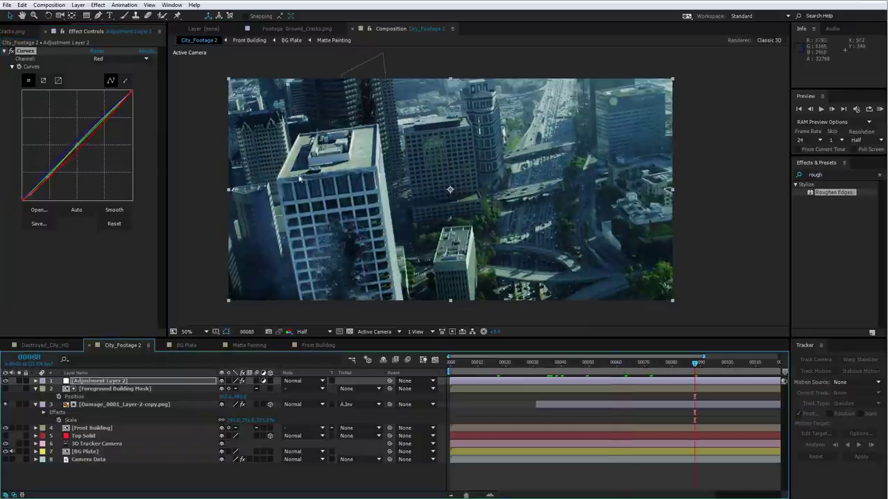
{"action": "key", "text": "space"}
- Apply Levels to the Damage_0001_Layer-2-copy.png layer and raise its output black slightly to lift the dark tones
{"action": "left_click", "coordinate": [88, 408]}
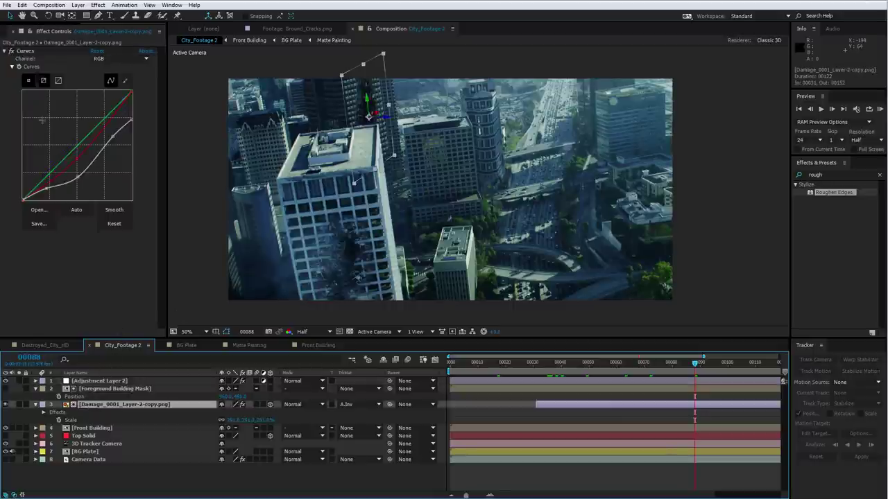
{"action": "left_click", "coordinate": [98, 5]}
{"action": "mouse_move", "coordinate": [129, 104]}
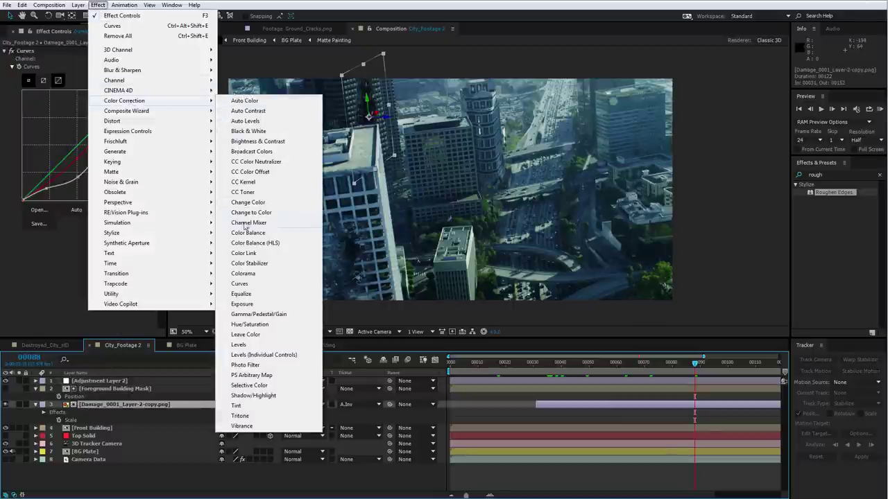
{"action": "left_click", "coordinate": [238, 345]}
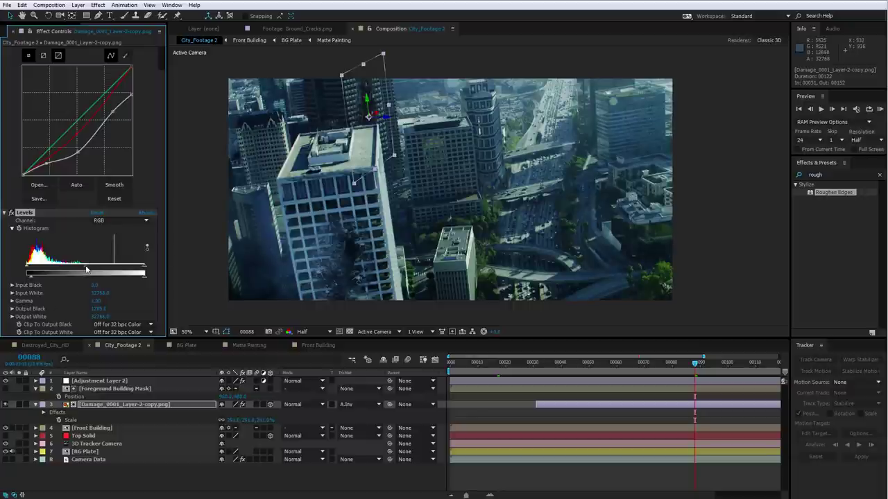
{"action": "mouse_move", "coordinate": [87, 269]}
{"action": "left_mouse_down"}
{"action": "mouse_move", "coordinate": [77, 265]}
{"action": "mouse_move", "coordinate": [95, 272]}
{"action": "left_mouse_up"}
- Preview the color-graded City_Footage 2 comp and inspect the shot at frame 105
{"action": "left_click", "coordinate": [577, 460]}
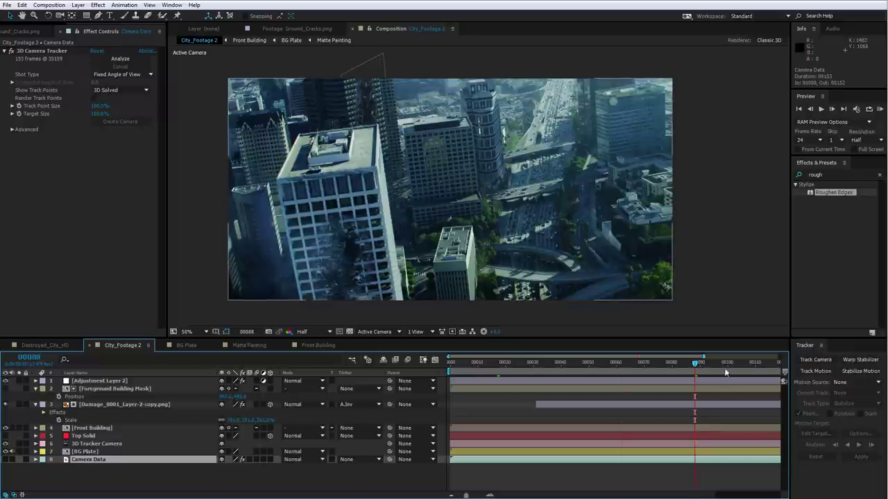
{"action": "key", "text": "KP_0"}
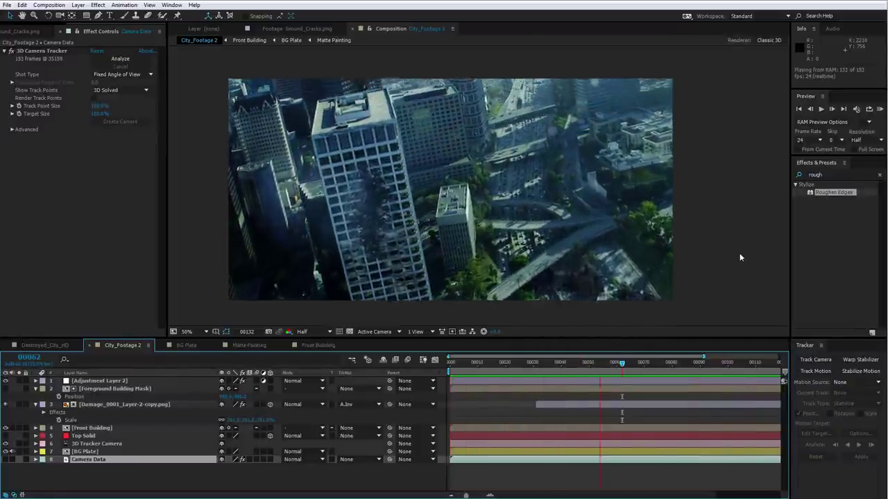
{"action": "left_click_drag", "start_coordinate": [549, 364], "coordinate": [741, 366]}
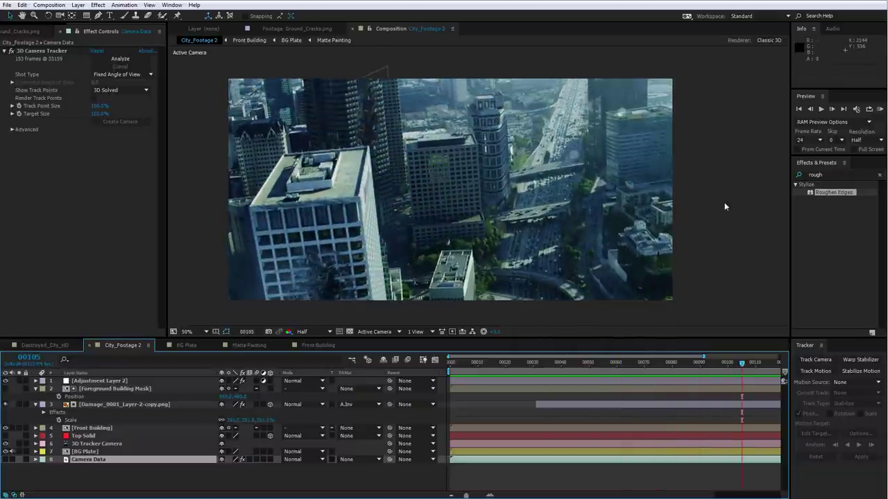
- Create a new white solid in City_Footage 2 with the default settings and apply the Element effect to it
{"action": "left_click", "coordinate": [369, 206]}
{"action": "left_click", "coordinate": [77, 5]}
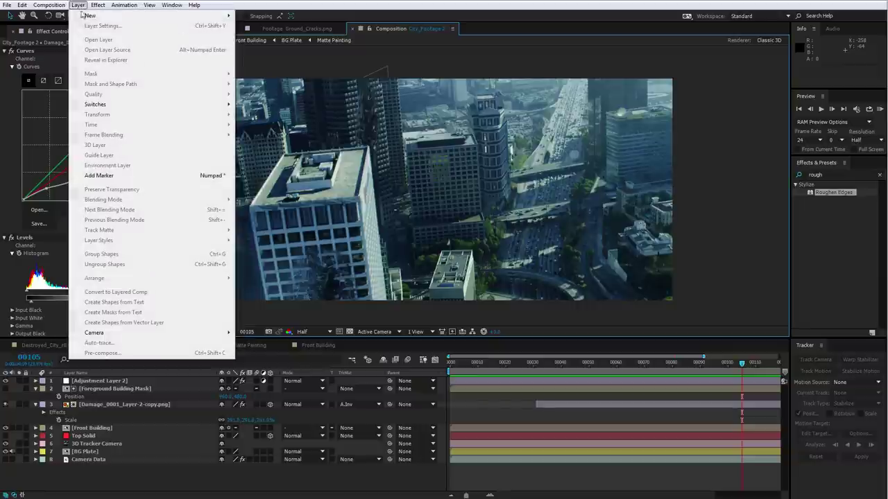
{"action": "mouse_move", "coordinate": [98, 9]}
{"action": "left_click", "coordinate": [258, 26]}
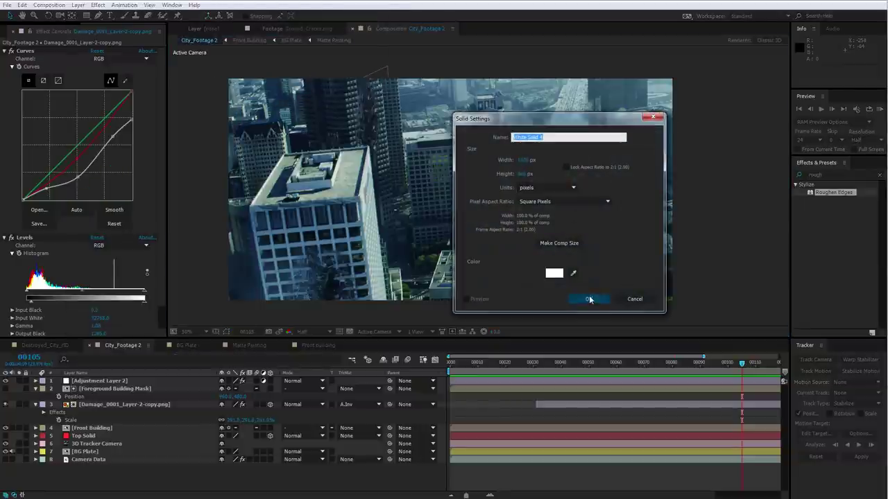
{"action": "left_click", "coordinate": [588, 299]}
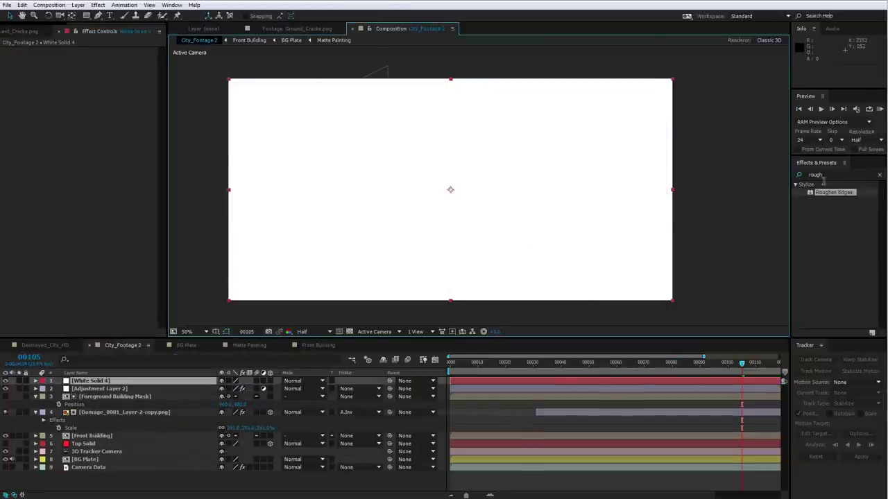
{"action": "left_click", "coordinate": [831, 175]}
{"action": "type", "text": "element"}
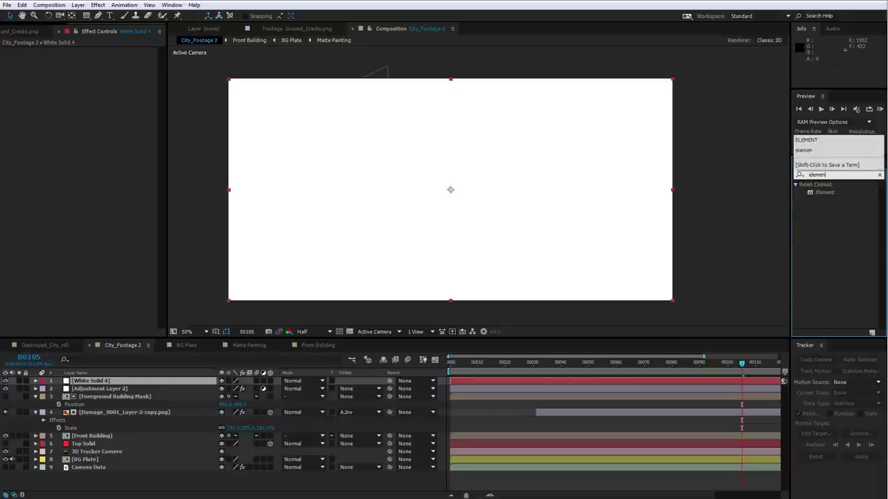
{"action": "double_click", "coordinate": [816, 193]}
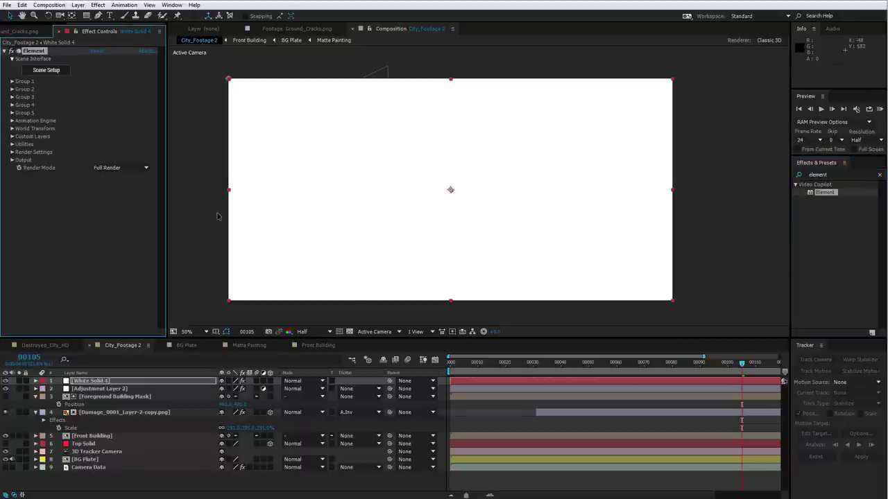
- Open Element's scene setup and add the Fighter_Jet_02 model from the Jet_Strike collection, checking it from several angles
{"action": "left_click", "coordinate": [38, 72]}
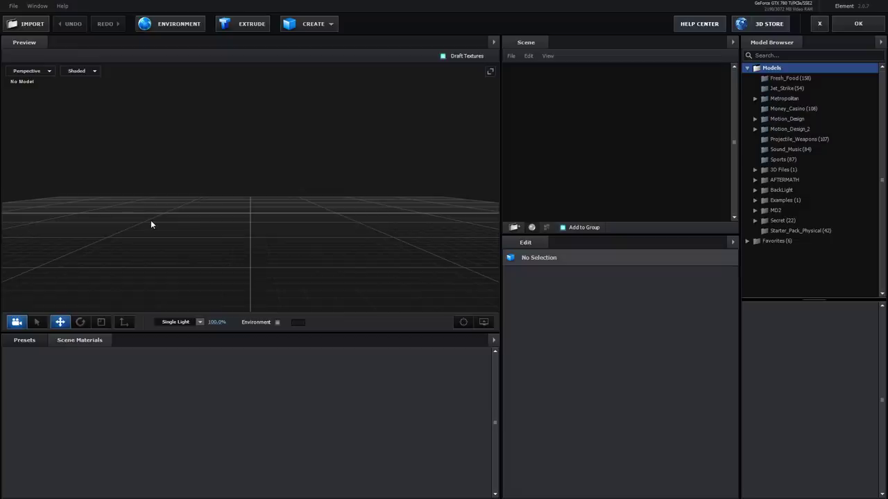
{"action": "left_click", "coordinate": [787, 89]}
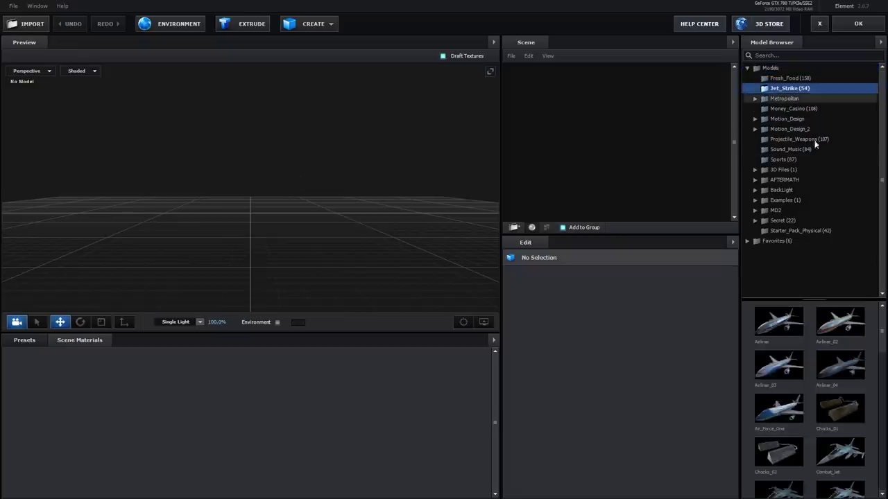
{"action": "scroll", "coordinate": [883, 321], "scroll_direction": "down", "scroll_amount": 4}
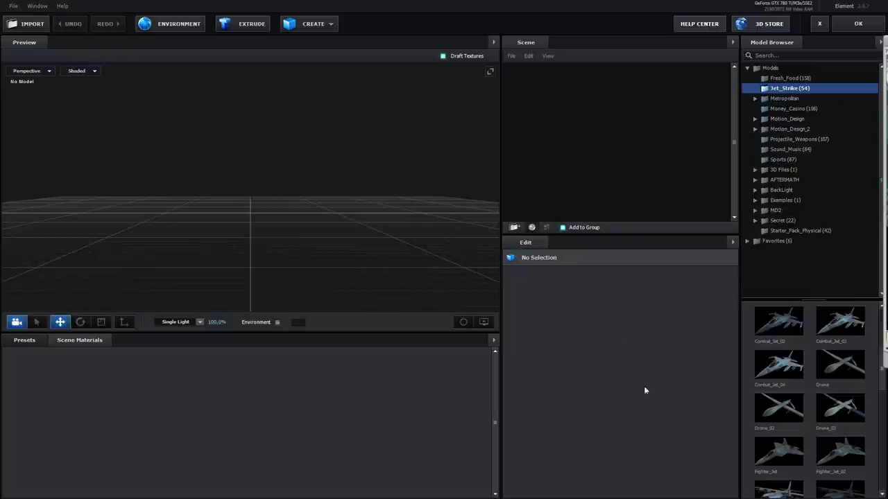
{"action": "left_click", "coordinate": [838, 448]}
{"action": "left_click_drag", "start_coordinate": [257, 215], "coordinate": [315, 224]}
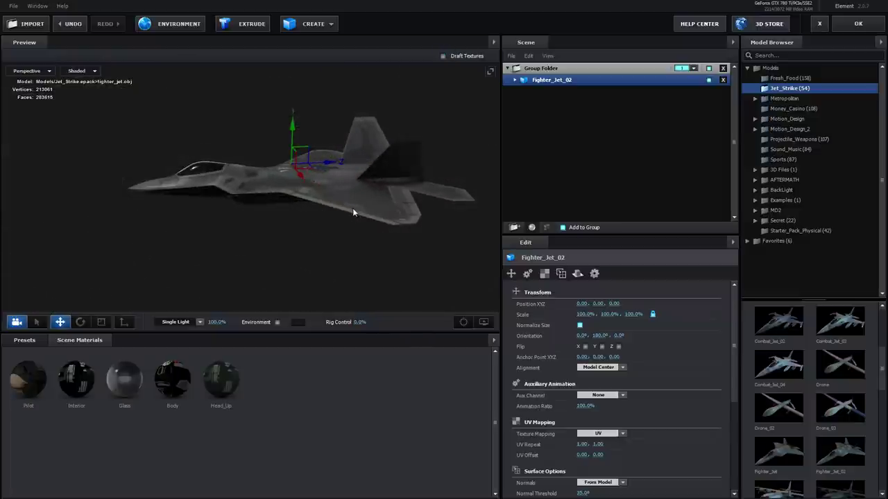
{"action": "left_click_drag", "start_coordinate": [352, 208], "coordinate": [229, 208]}
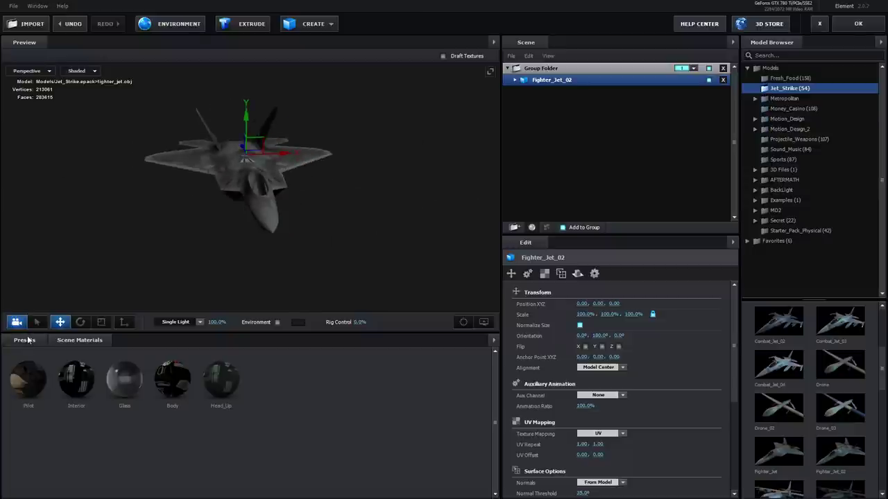
- Load the Basic_2K_15 environment from the Basic_2K presets and inspect the jet against the freeway surroundings
{"action": "left_click", "coordinate": [26, 339]}
{"action": "left_click", "coordinate": [42, 364]}
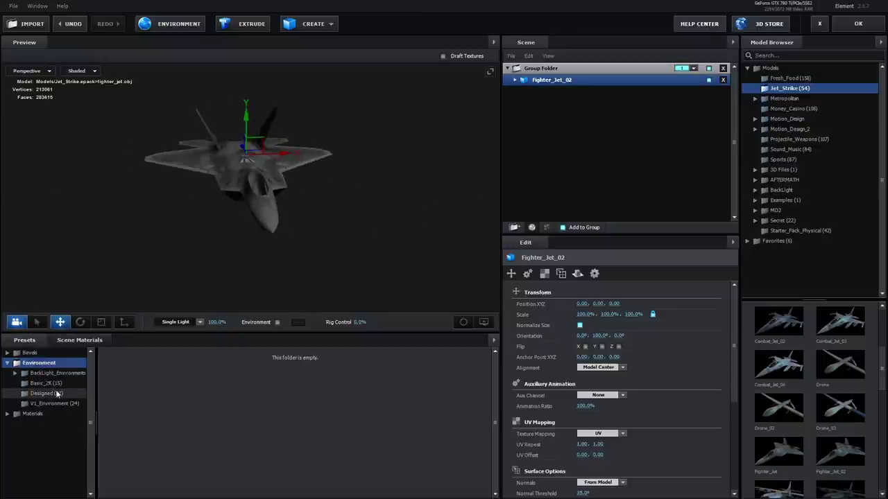
{"action": "left_click", "coordinate": [39, 374]}
{"action": "left_click", "coordinate": [47, 382]}
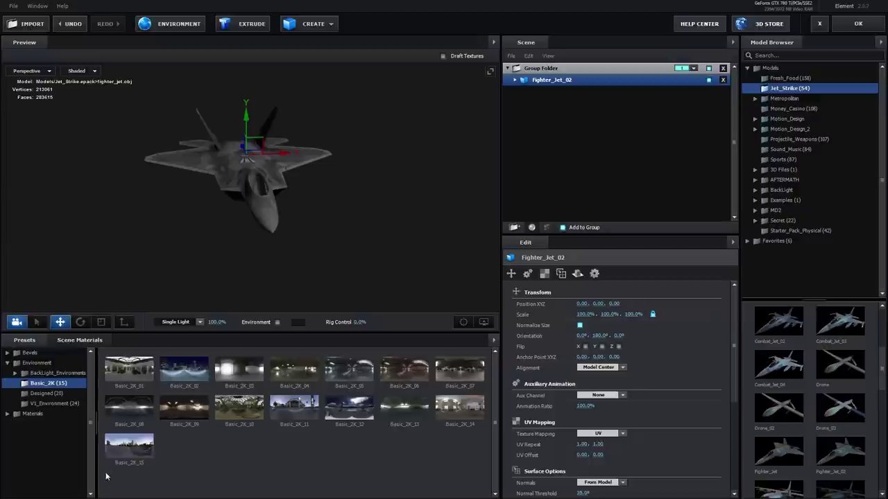
{"action": "left_click_drag", "start_coordinate": [142, 222], "coordinate": [256, 213]}
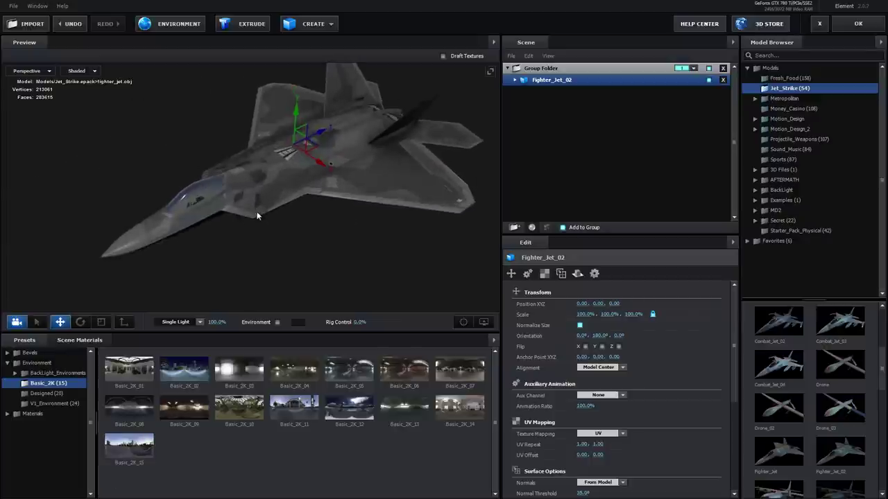
{"action": "left_click", "coordinate": [130, 455]}
{"action": "left_click_drag", "start_coordinate": [283, 261], "coordinate": [275, 206]}
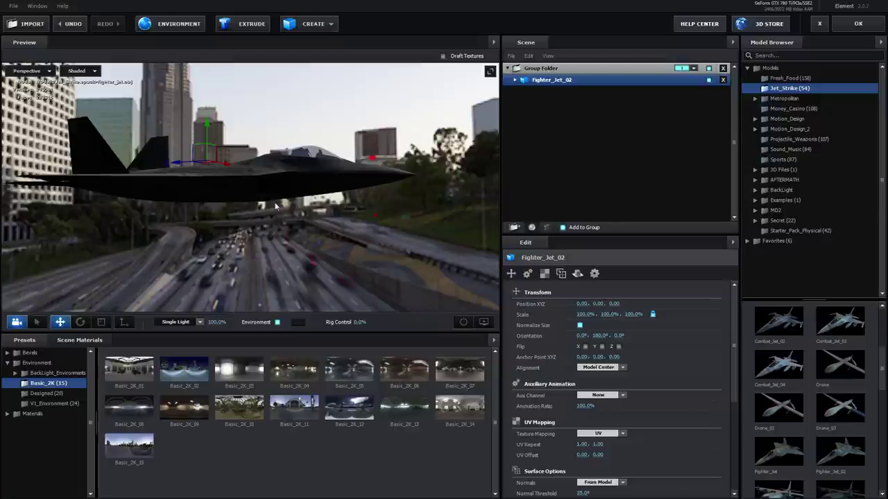
{"action": "left_click_drag", "start_coordinate": [321, 173], "coordinate": [305, 229]}
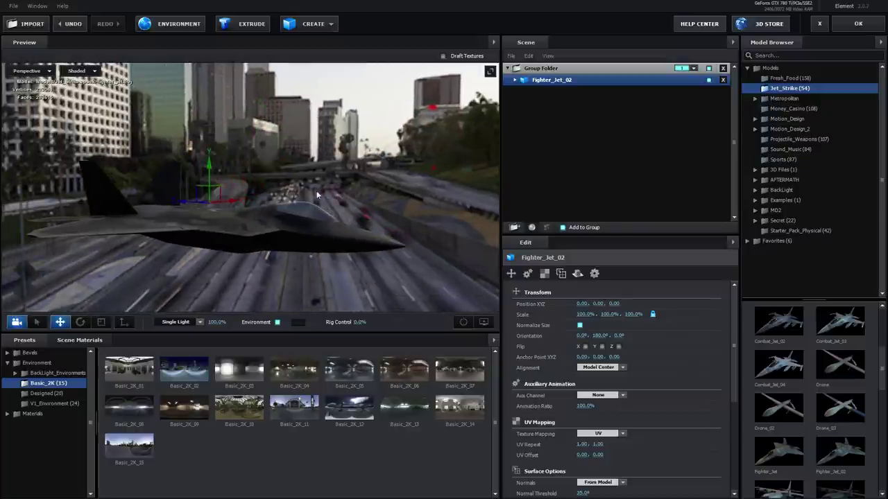
{"action": "left_click_drag", "start_coordinate": [350, 178], "coordinate": [217, 225]}
- Change the jet's Body material from the Standard Shader to the Physical Shader and check the surface
{"action": "left_click", "coordinate": [217, 226]}
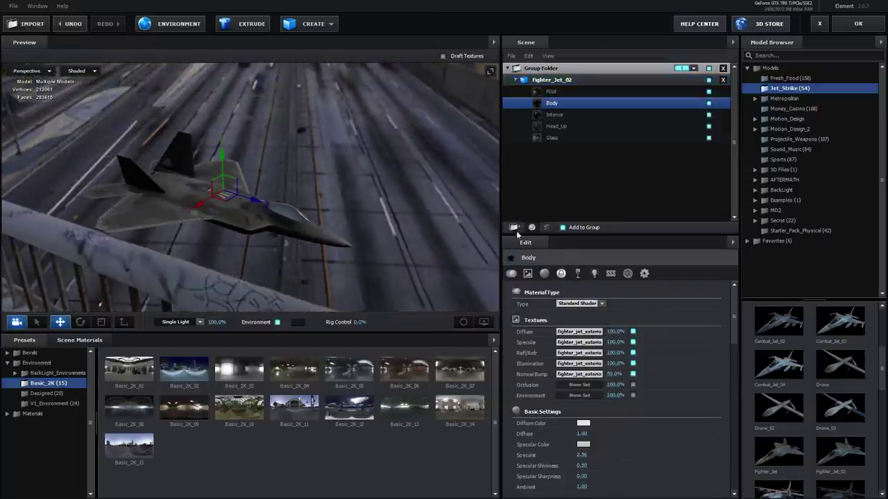
{"action": "left_click", "coordinate": [582, 306]}
{"action": "left_click", "coordinate": [580, 316]}
{"action": "left_click_drag", "start_coordinate": [377, 270], "coordinate": [251, 245]}
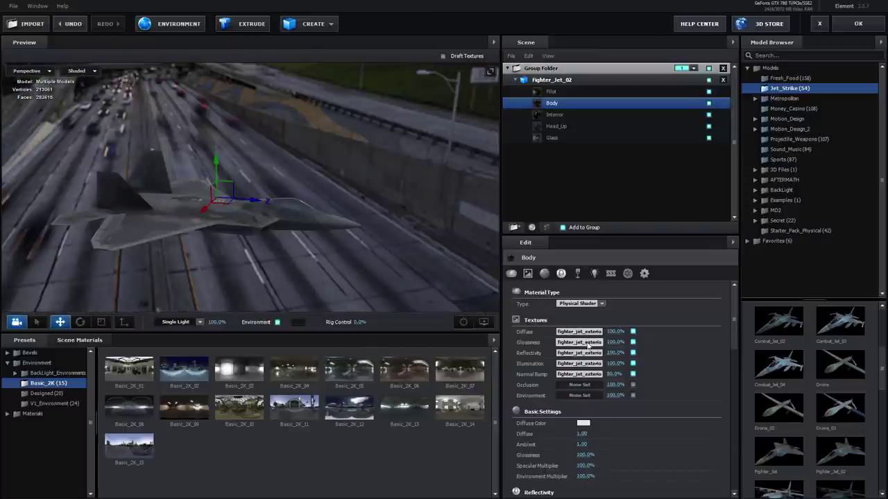
- Adjust the Glossiness texture of the Body material, check the jet up close, and accept the Element scene
{"action": "left_click", "coordinate": [579, 342]}
{"action": "left_click_drag", "start_coordinate": [733, 408], "coordinate": [602, 402]}
{"action": "left_click", "coordinate": [704, 442]}
{"action": "left_click_drag", "start_coordinate": [145, 220], "coordinate": [509, 130]}
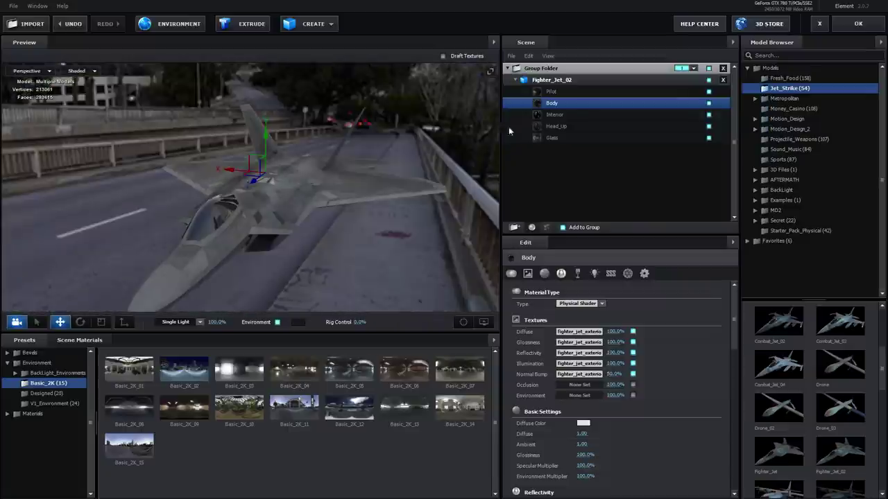
{"action": "left_click", "coordinate": [842, 25]}
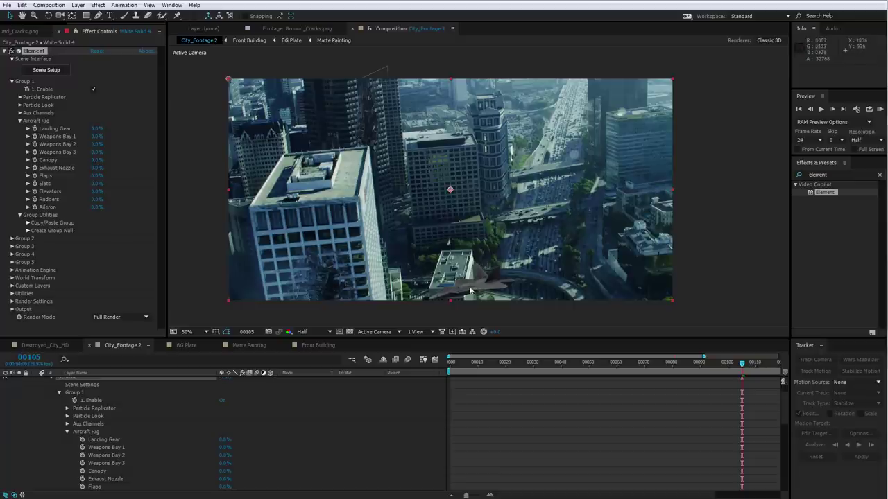
- Create a group null for Element's Group 1, move the jet up to mid-frame over the freeway, and turn it around its vertical axis
{"action": "left_click", "coordinate": [20, 121]}
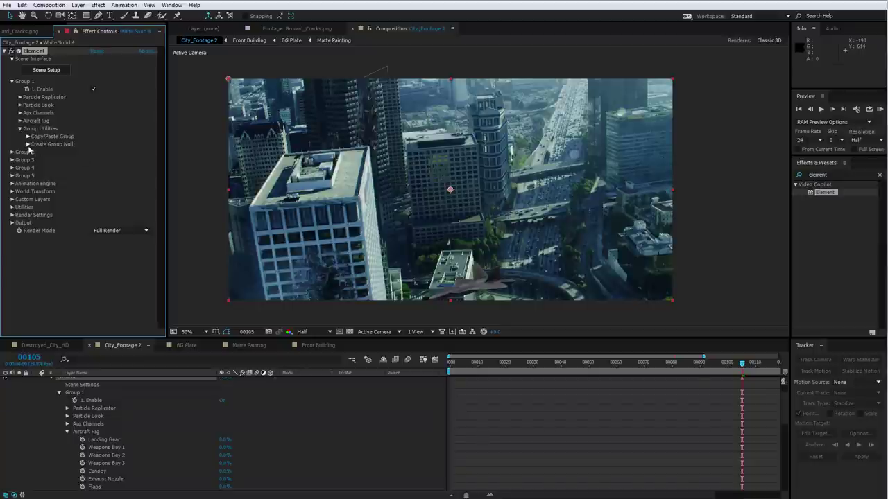
{"action": "left_click", "coordinate": [28, 144]}
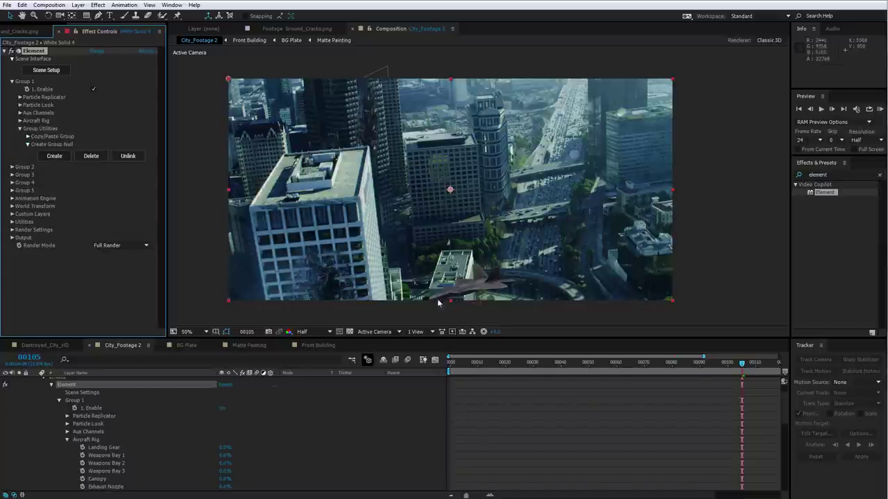
{"action": "left_click", "coordinate": [54, 156]}
{"action": "left_click_drag", "start_coordinate": [465, 294], "coordinate": [489, 189]}
{"action": "key", "text": "w"}
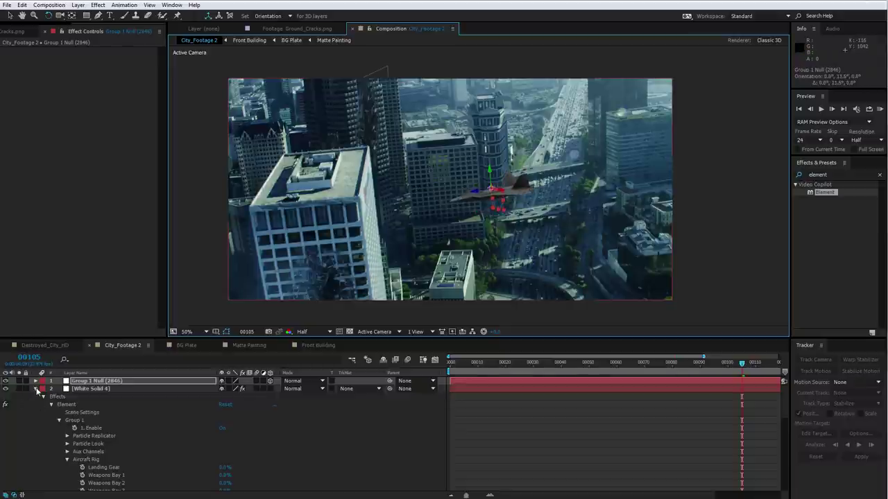
- Rename the White Solid 4 layer as E3D and place it below Adjustment Layer 2 so the grade affects the jet
{"action": "left_click", "coordinate": [37, 390]}
{"action": "left_click", "coordinate": [101, 390]}
{"action": "key", "text": "Return"}
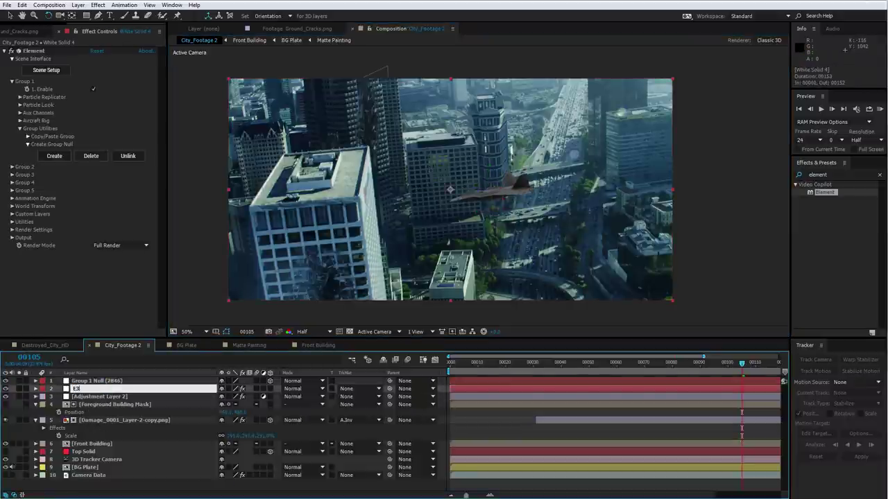
{"action": "type", "text": "E3D"}
{"action": "key", "text": "Return"}
{"action": "left_click_drag", "start_coordinate": [78, 392], "coordinate": [79, 402]}
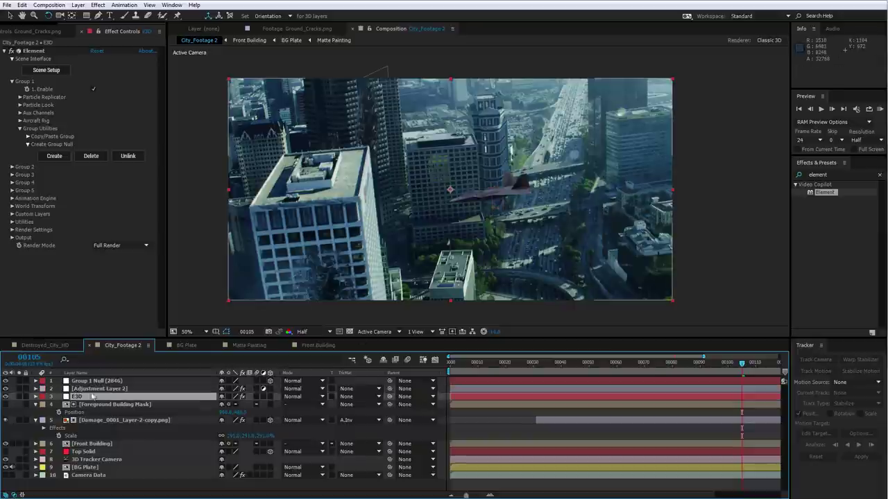
- Preview the shot from frame 57 to check how the jet sits in the tracked footage
{"action": "key", "text": "slash"}
{"action": "key", "text": "comma"}
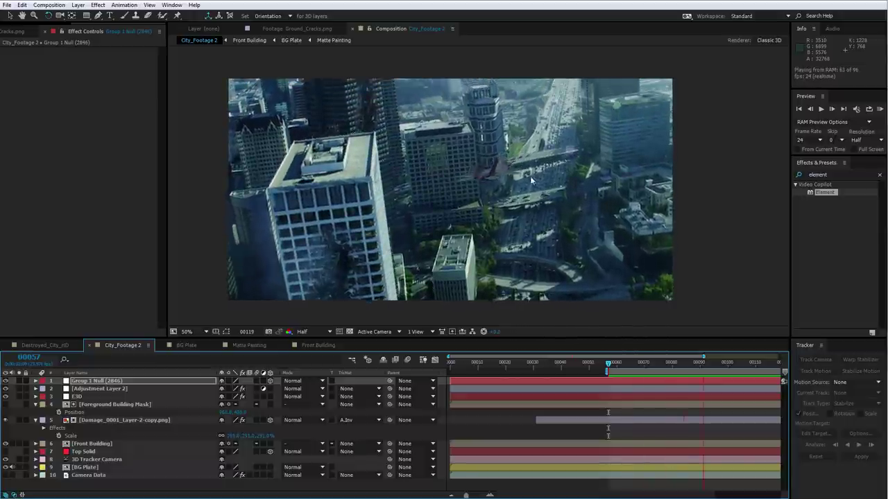
{"action": "key", "text": "space"}
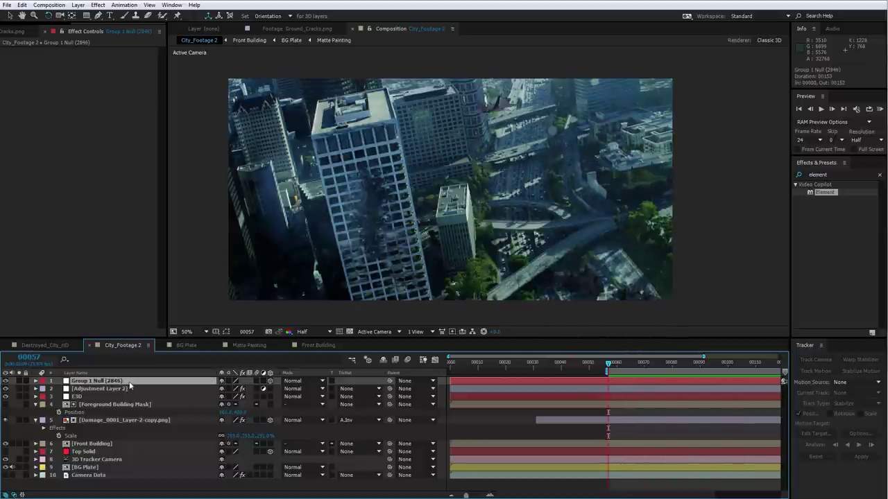
- At frame 105, scale the Group 1 null up uniformly so the jet appears much larger over the city
{"action": "left_click_drag", "start_coordinate": [608, 363], "coordinate": [744, 371]}
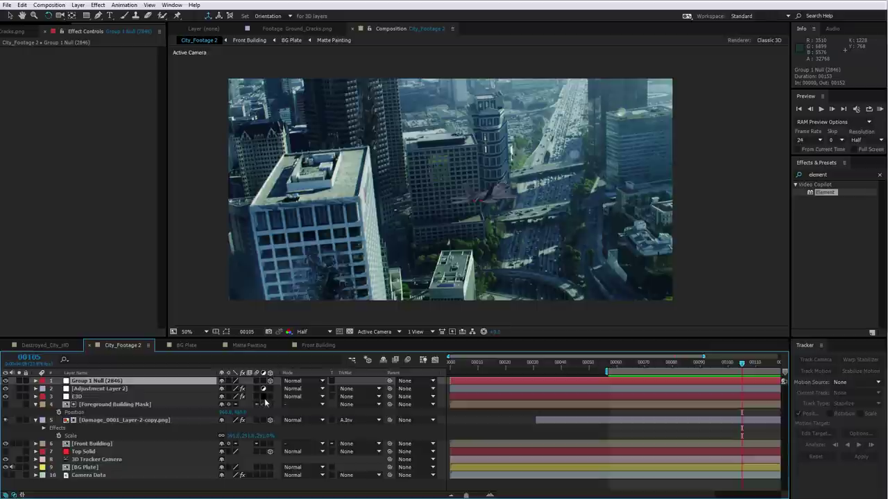
{"action": "key", "text": "s"}
{"action": "left_click_drag", "start_coordinate": [377, 378], "coordinate": [369, 377]}
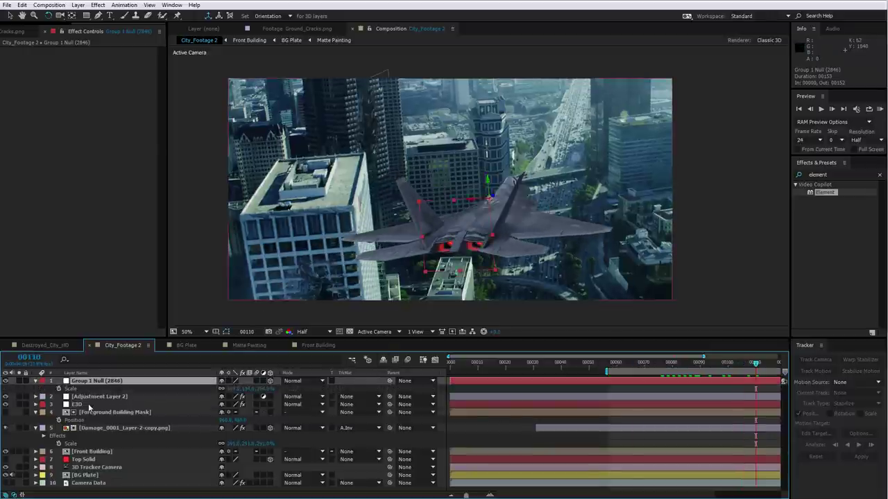
- Tint the physical environment of the E3D layer's Element effect light blue to match the city's color
{"action": "left_click", "coordinate": [88, 405]}
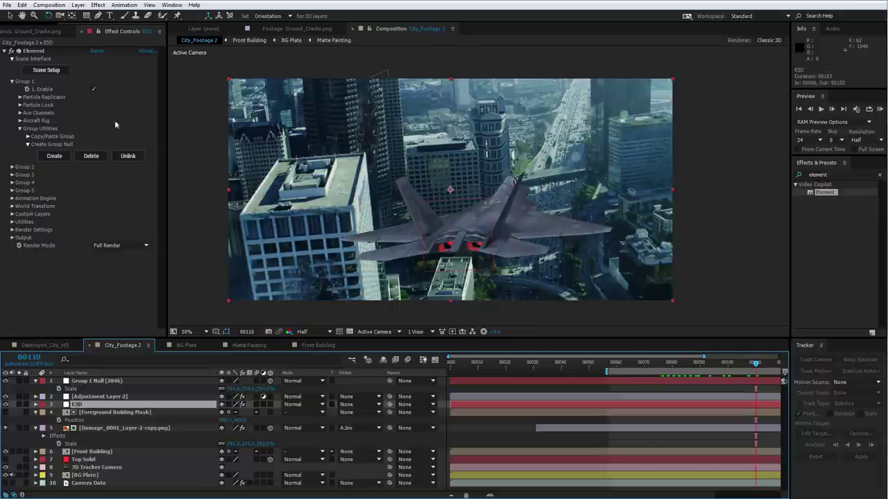
{"action": "left_click", "coordinate": [11, 229]}
{"action": "left_click", "coordinate": [19, 230]}
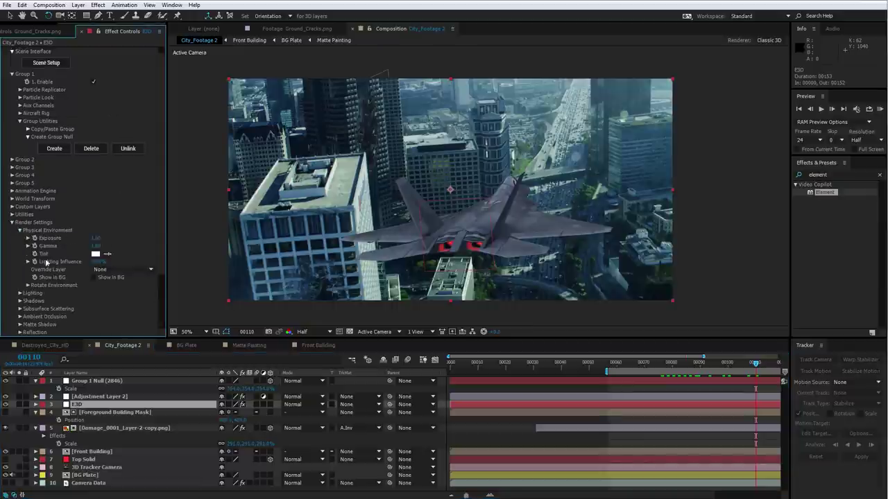
{"action": "left_click", "coordinate": [95, 255]}
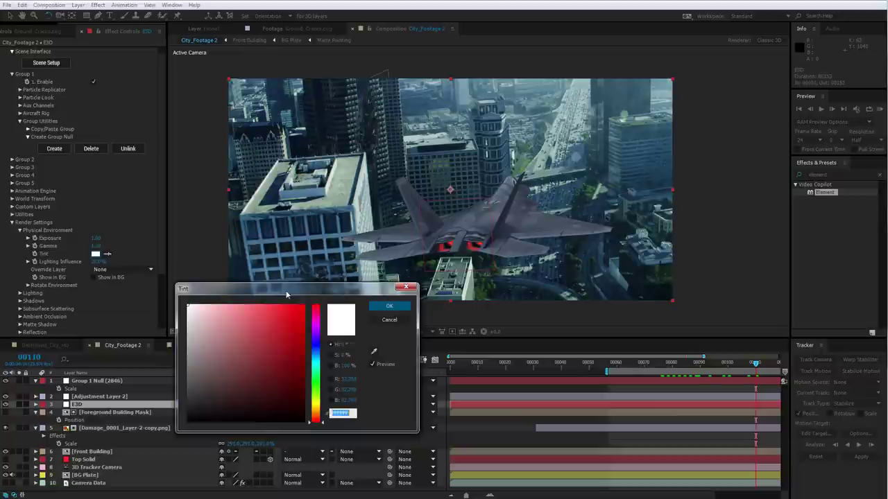
{"action": "left_click", "coordinate": [317, 354]}
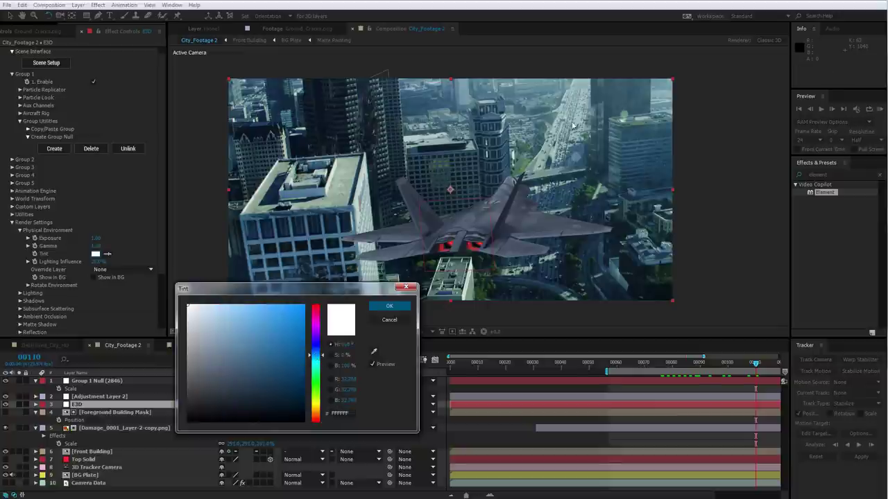
{"action": "left_click", "coordinate": [219, 309]}
{"action": "mouse_move", "coordinate": [218, 310]}
{"action": "left_mouse_down"}
{"action": "mouse_move", "coordinate": [211, 305]}
{"action": "mouse_move", "coordinate": [224, 306]}
{"action": "left_mouse_up"}
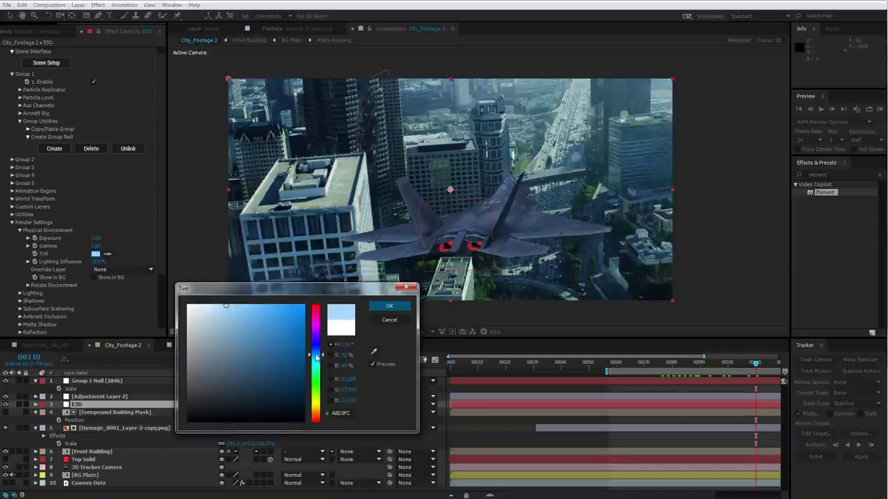
{"action": "left_click_drag", "start_coordinate": [323, 355], "coordinate": [318, 356]}
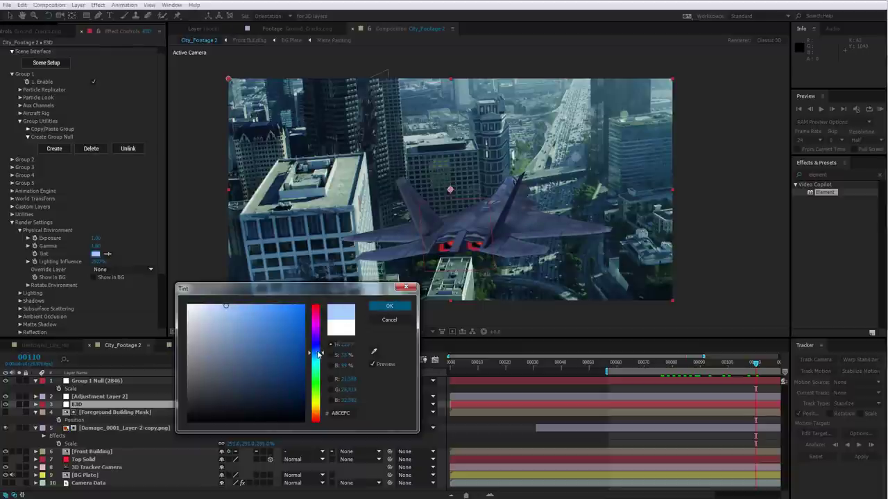
{"action": "left_click", "coordinate": [389, 306]}
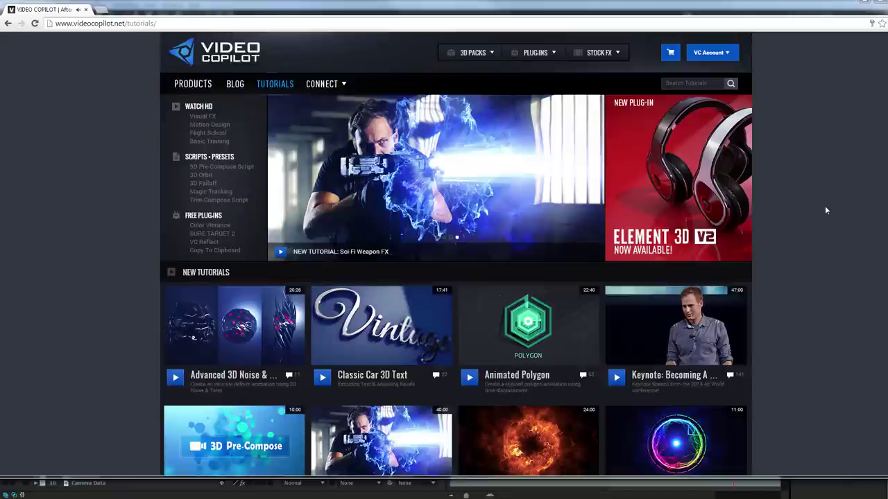
- Look through the Video Copilot tutorials page, including the playlists and the tutorials listed by date
{"action": "scroll", "coordinate": [824, 206], "scroll_direction": "down", "scroll_amount": 5}
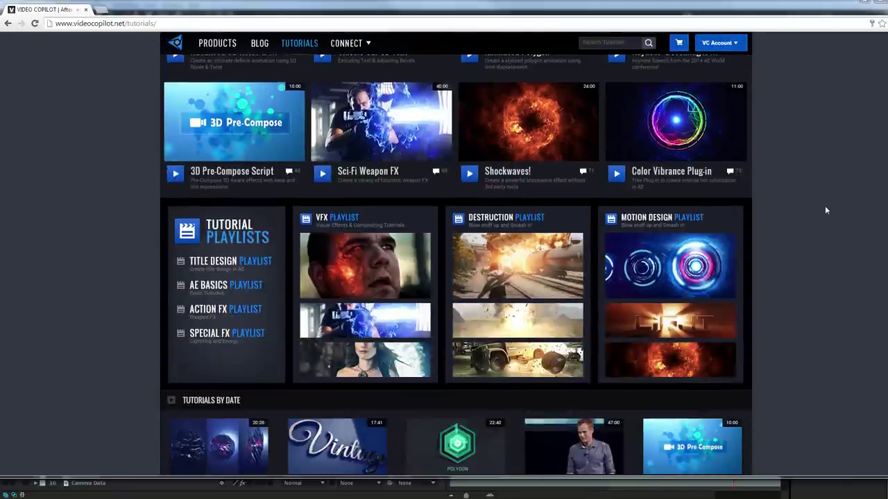
{"action": "scroll", "coordinate": [821, 229], "scroll_direction": "down", "scroll_amount": 7}
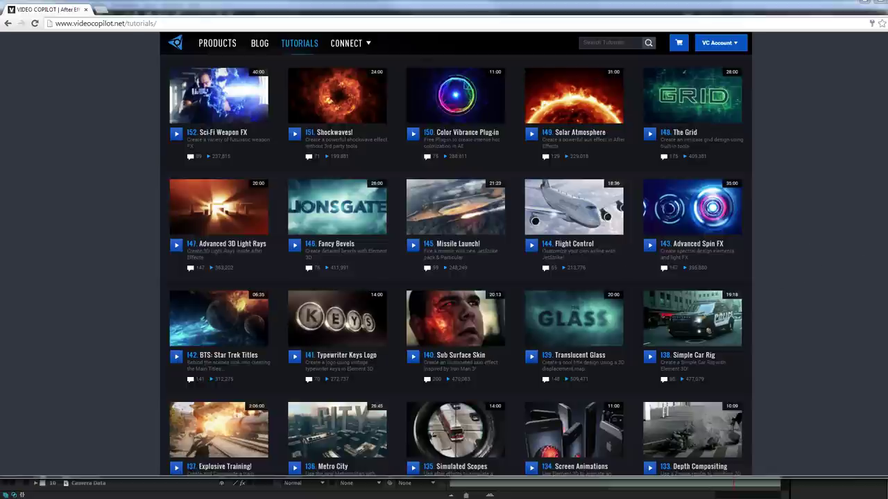
{"action": "scroll", "coordinate": [838, 186], "scroll_direction": "up", "scroll_amount": 10}
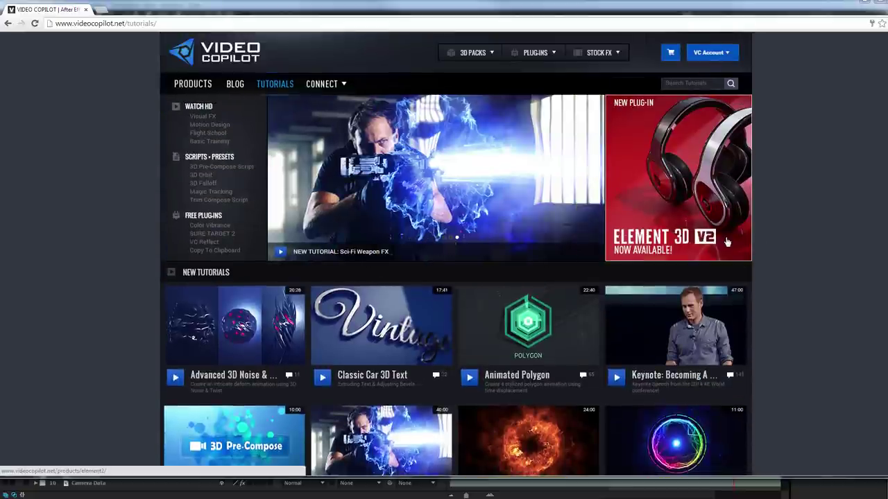
- Open the Element 3D V2 product page, review its shadow, model pack and deform features, and switch back to After Effects
{"action": "left_click", "coordinate": [727, 241]}
{"action": "scroll", "coordinate": [726, 242], "scroll_direction": "down", "scroll_amount": 15}
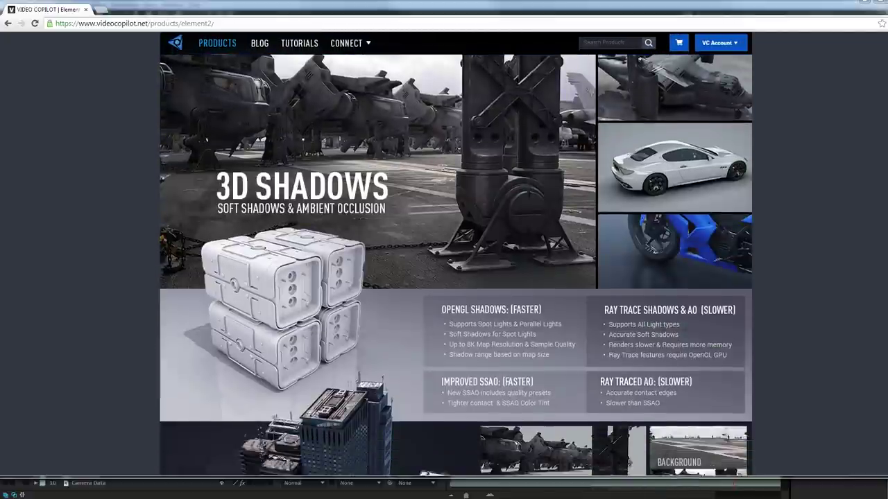
{"action": "scroll", "coordinate": [456, 266], "scroll_direction": "down", "scroll_amount": 5}
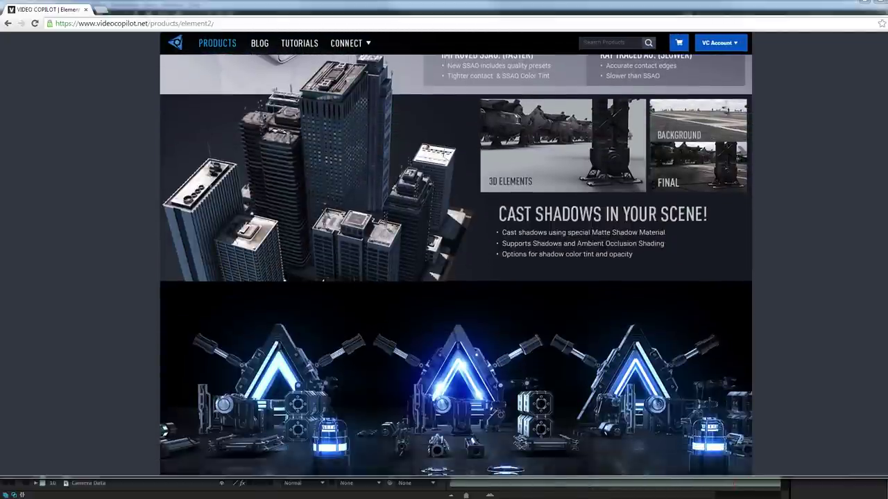
{"action": "scroll", "coordinate": [455, 265], "scroll_direction": "down", "scroll_amount": 8}
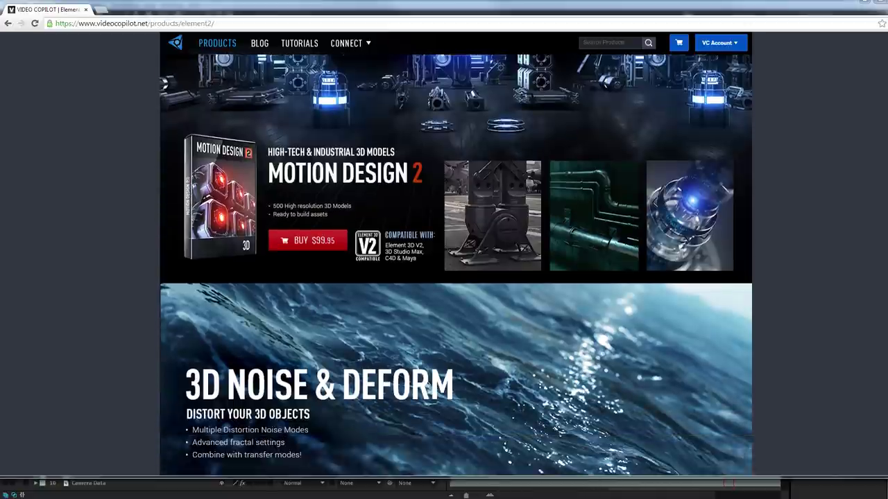
{"action": "key", "text": "alt+Tab"}
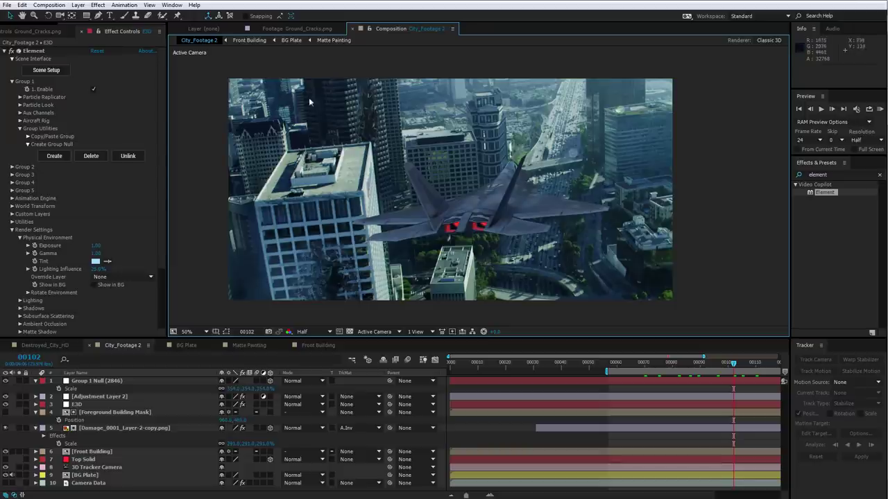